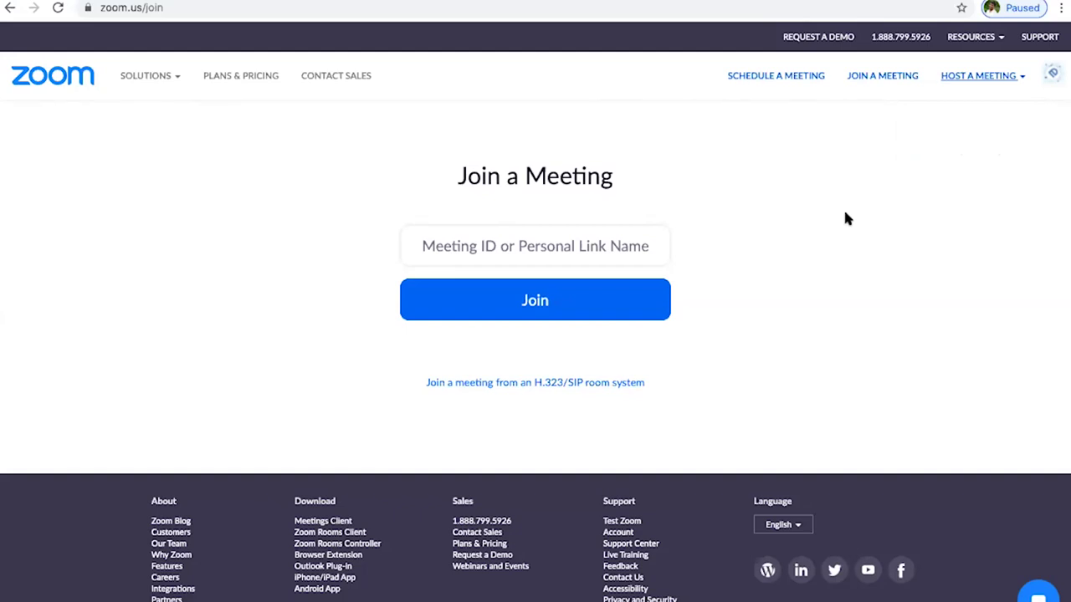
- Start a new meeting from Schedule a Meeting, showing the default 'My Meeting' form
mouse_move(976, 78)
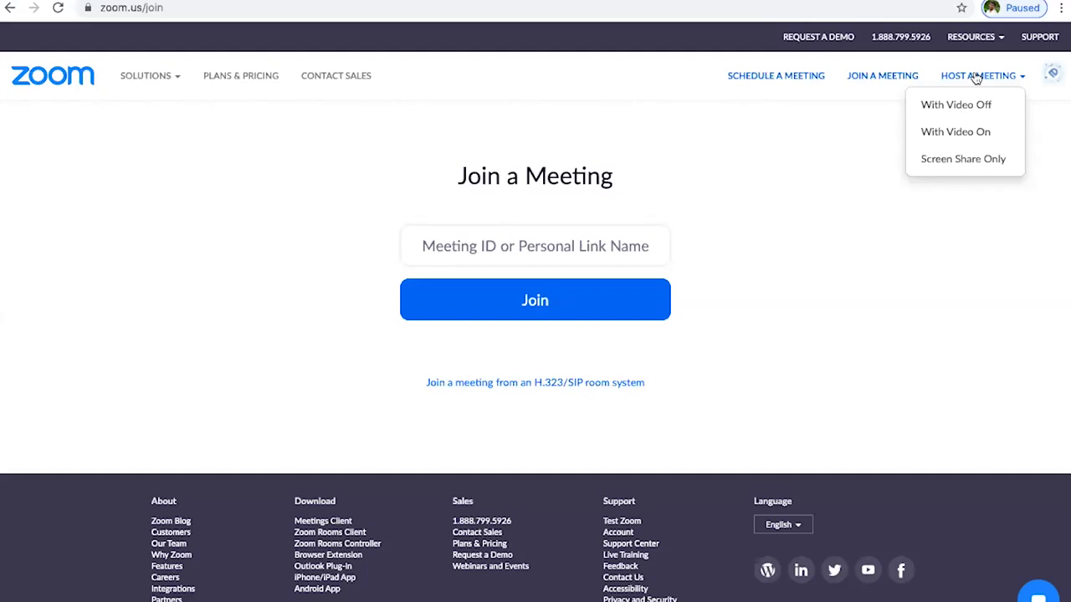
left_click(773, 82)
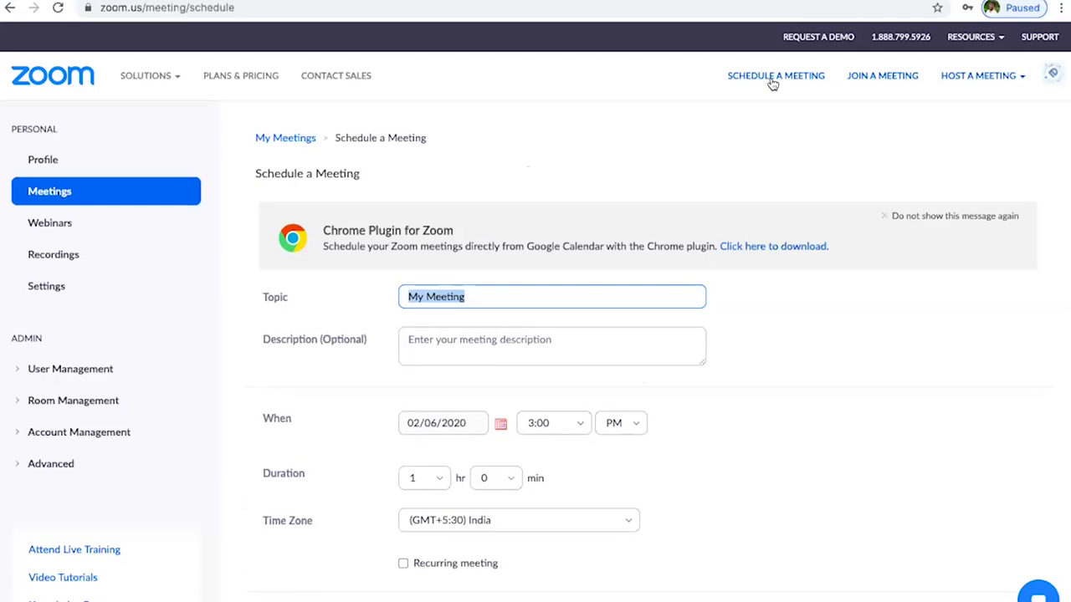
- Replace the default topic 'My Meeting' with 'DEMO', dismissing the autocomplete suggestion
key("BackSpace")
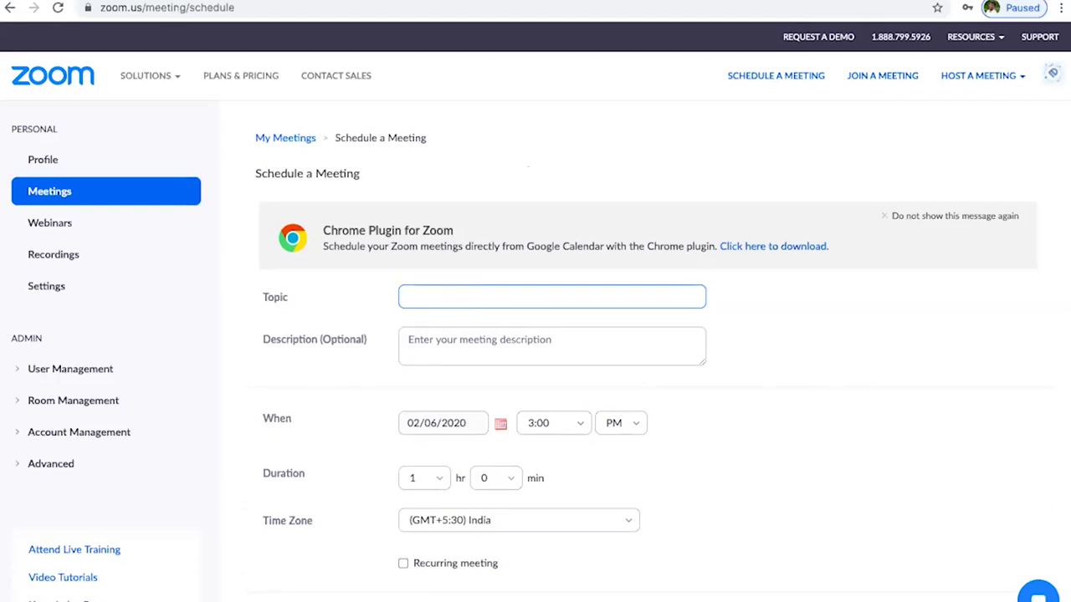
type("DEMO")
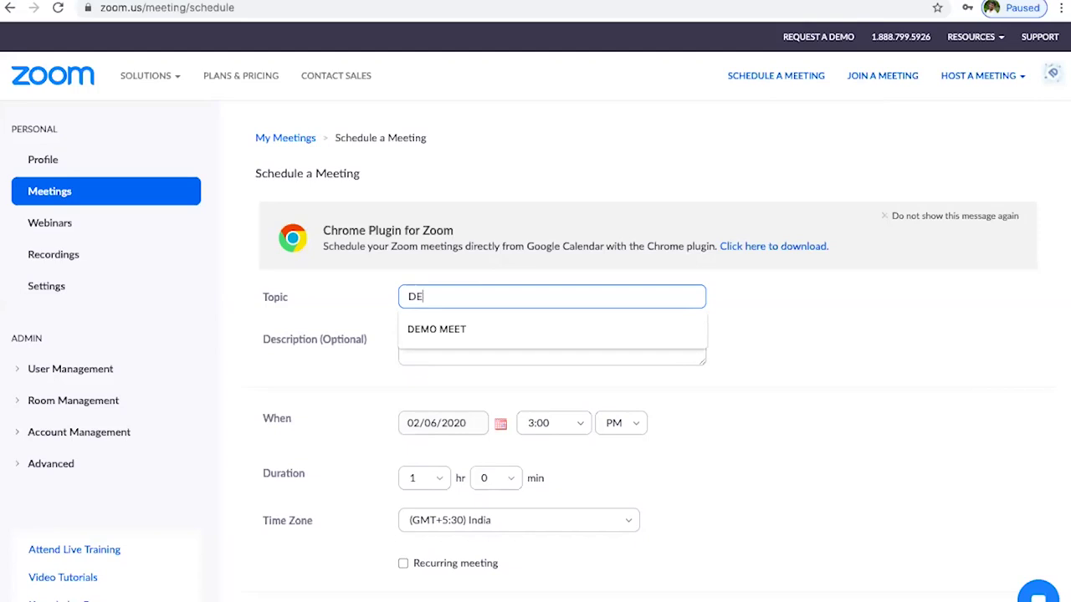
left_click(778, 330)
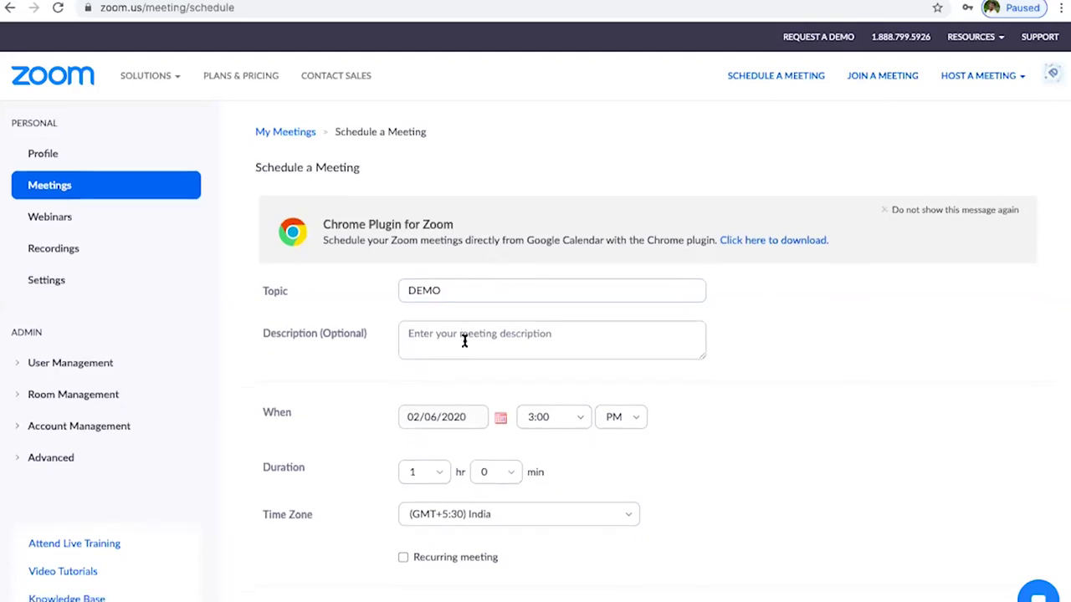
scroll(465, 341, "down", 3)
left_click(499, 304)
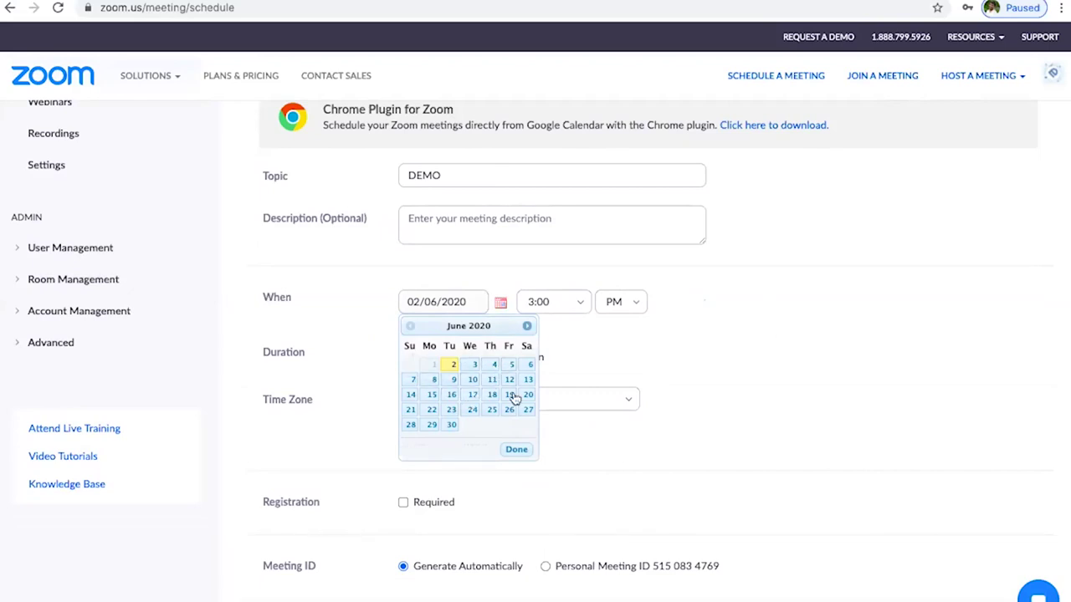
left_click(603, 340)
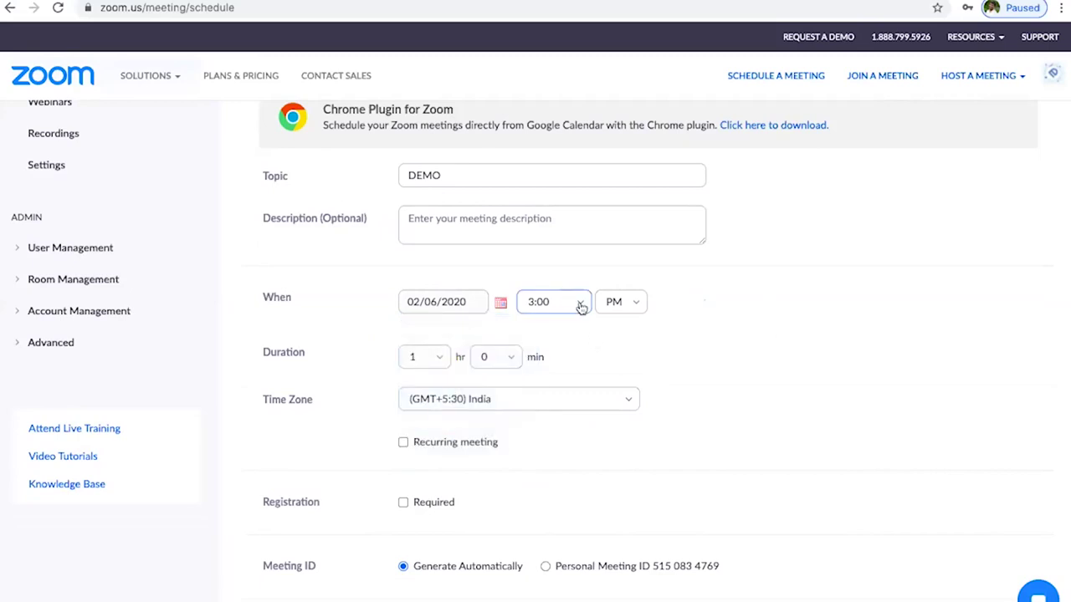
left_click(578, 306)
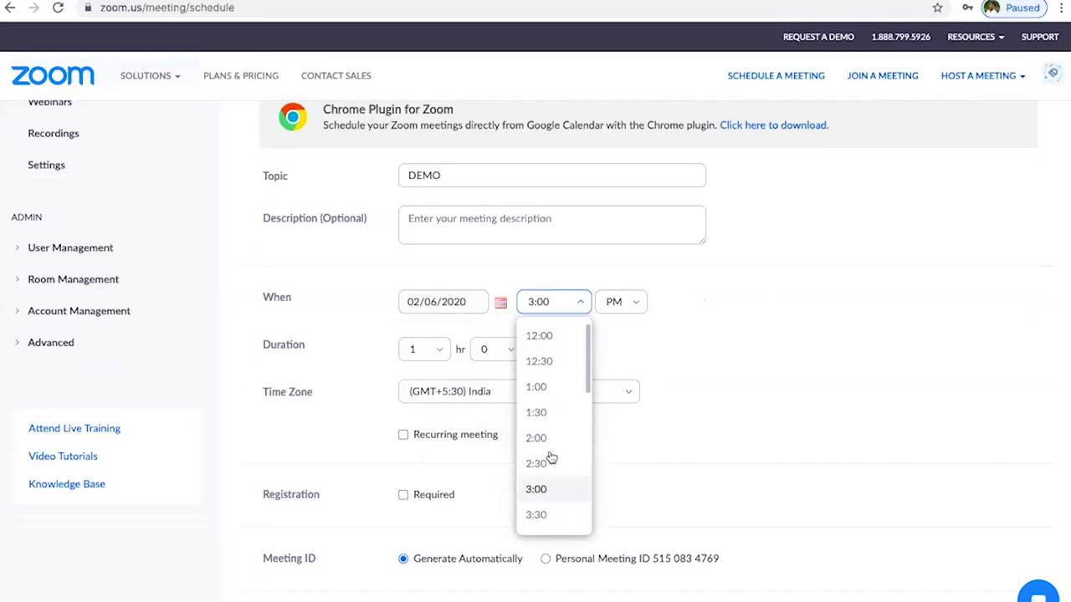
left_click(694, 401)
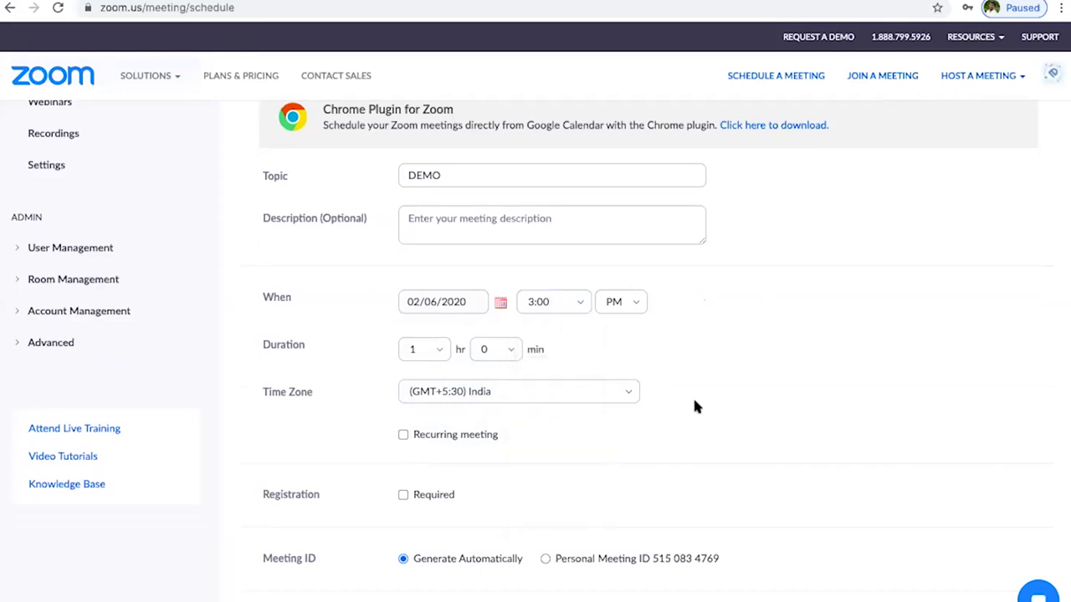
left_click(441, 350)
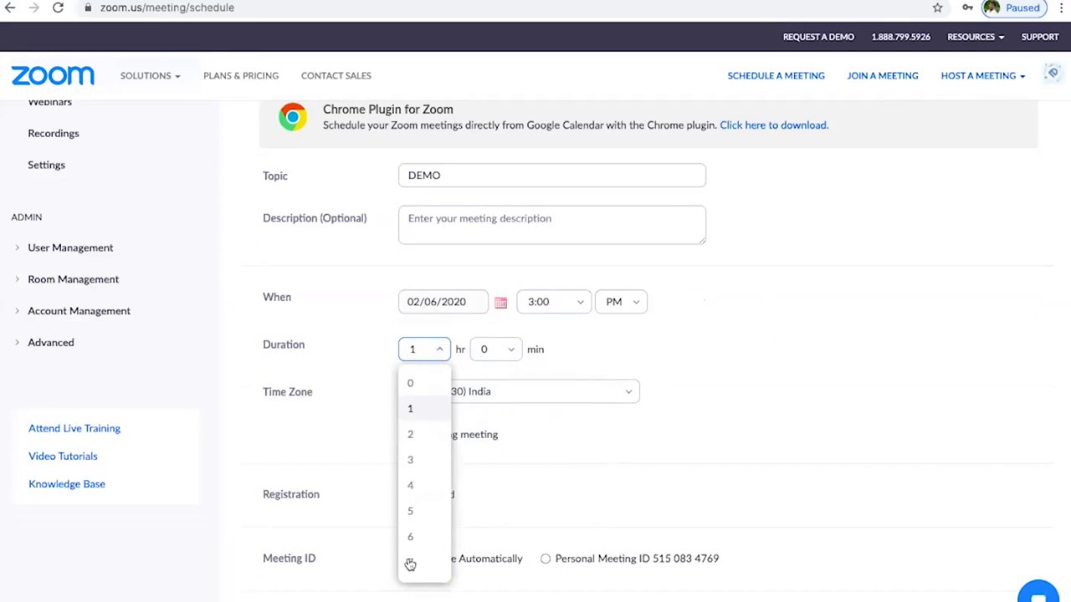
scroll(425, 535, "down", 5)
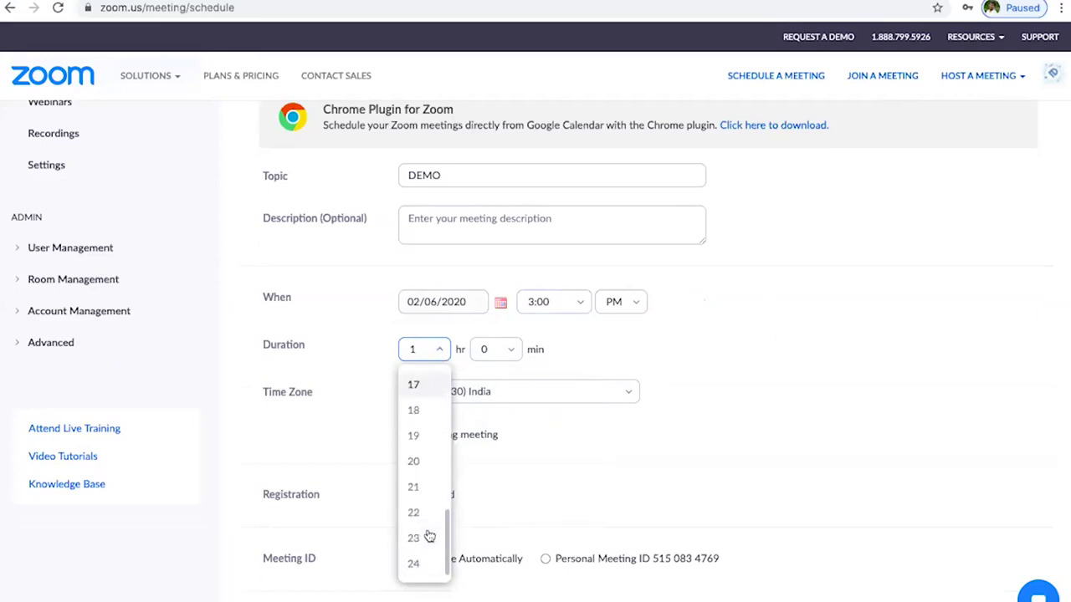
left_click(789, 384)
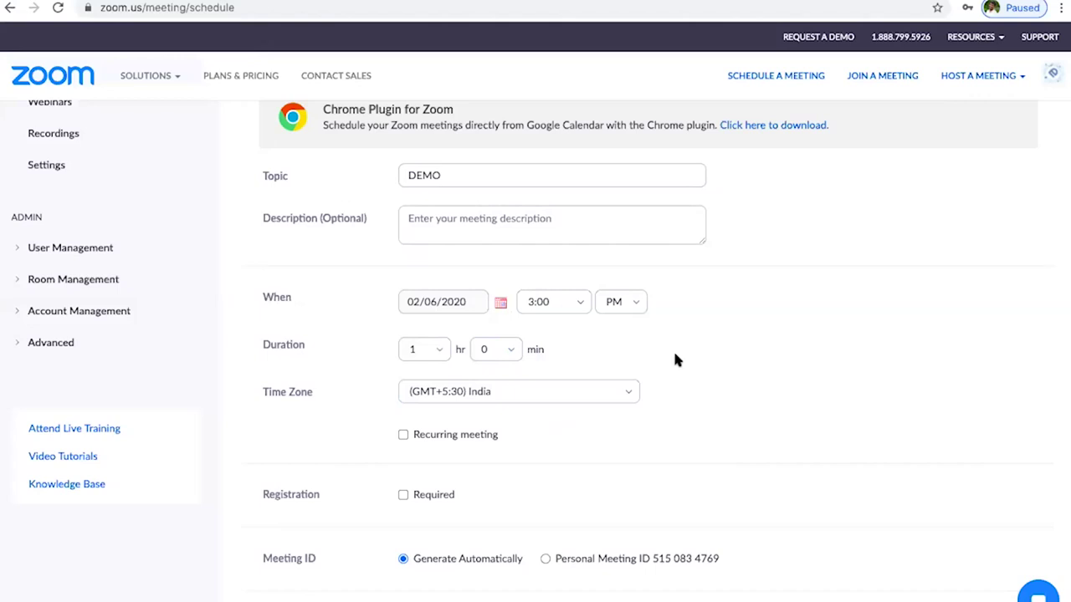
- Uncheck 'Require meeting password' so the DEMO meeting needs no password
scroll(676, 360, "down", 3)
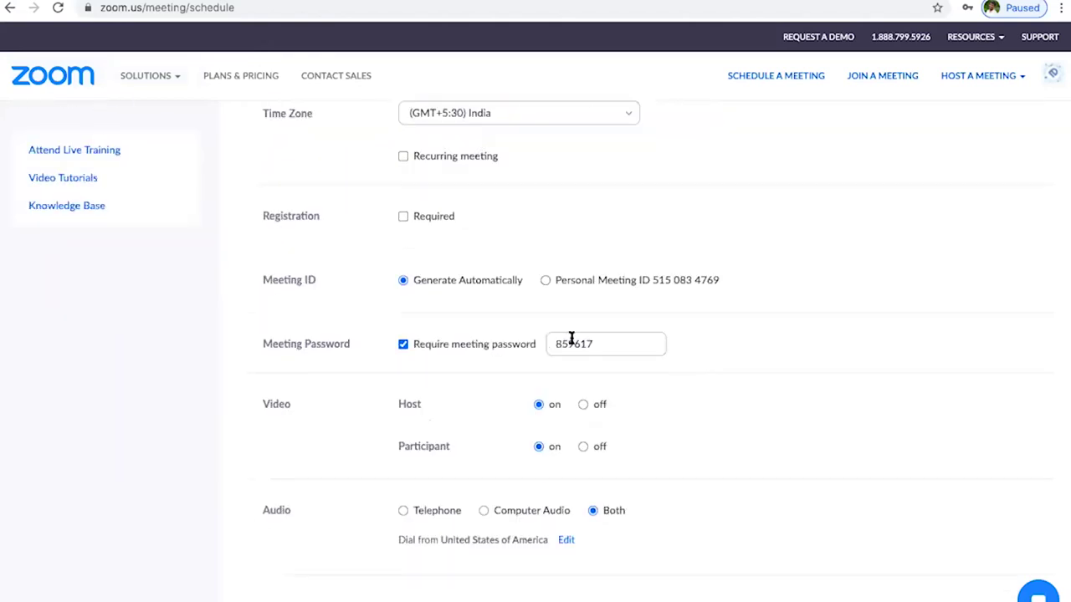
scroll(413, 229, "up", 1)
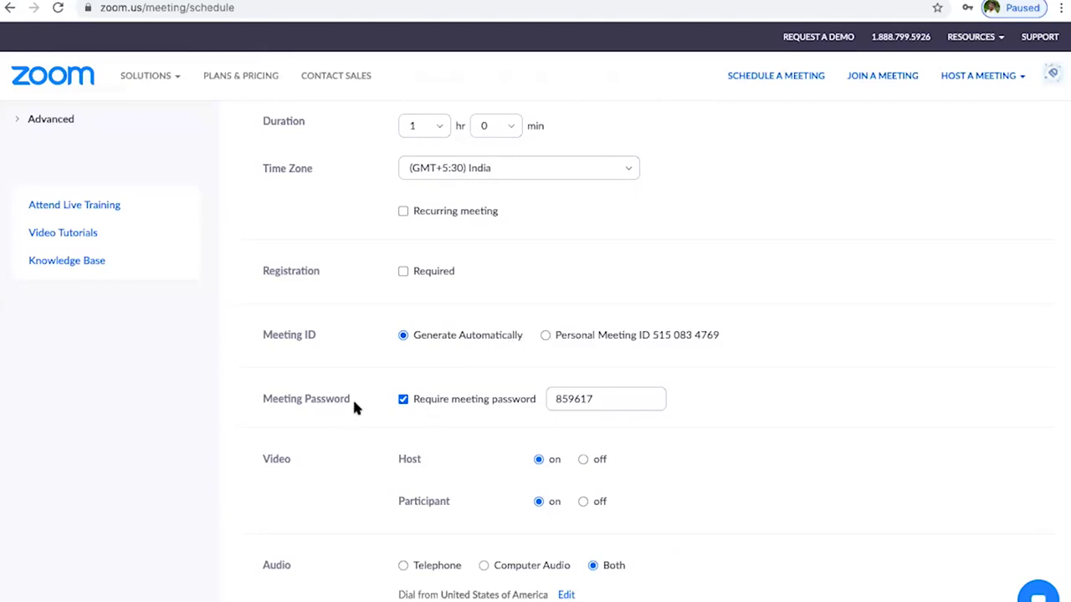
scroll(505, 444, "down", 2)
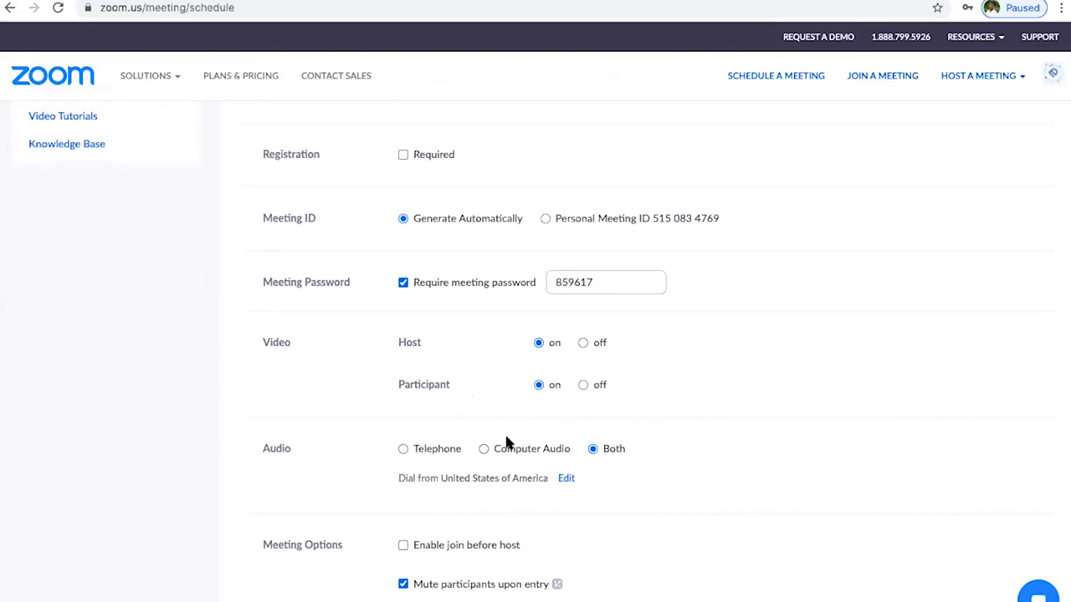
left_click(403, 283)
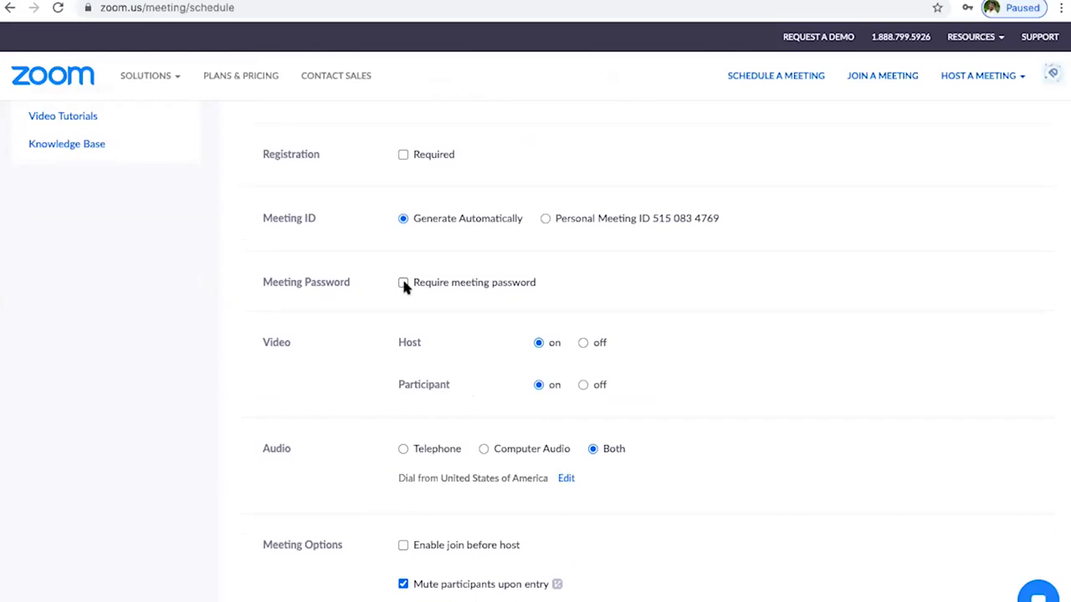
left_click(403, 284)
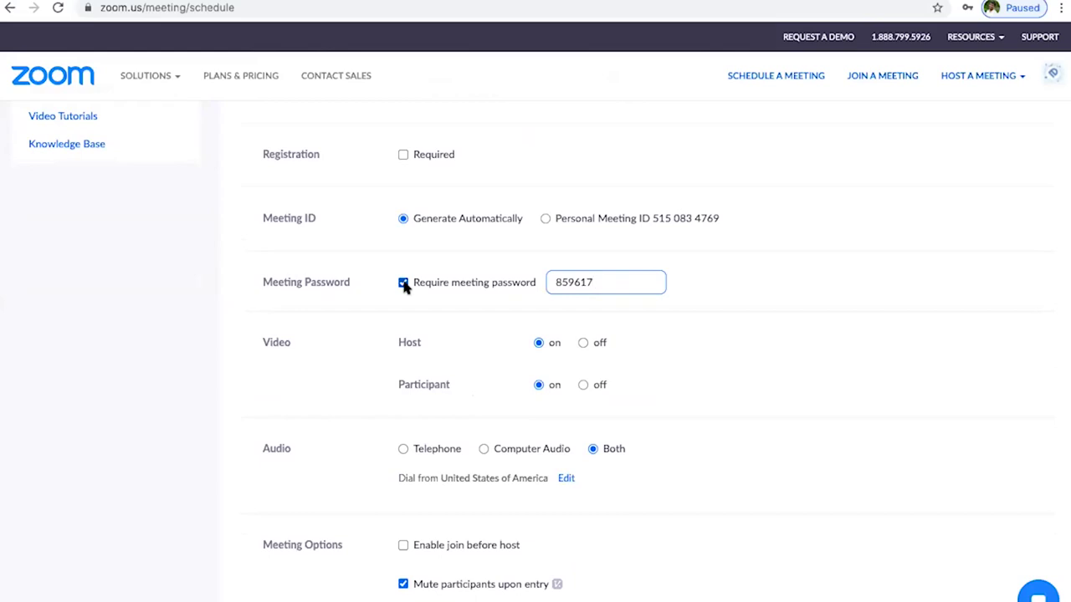
left_click(404, 283)
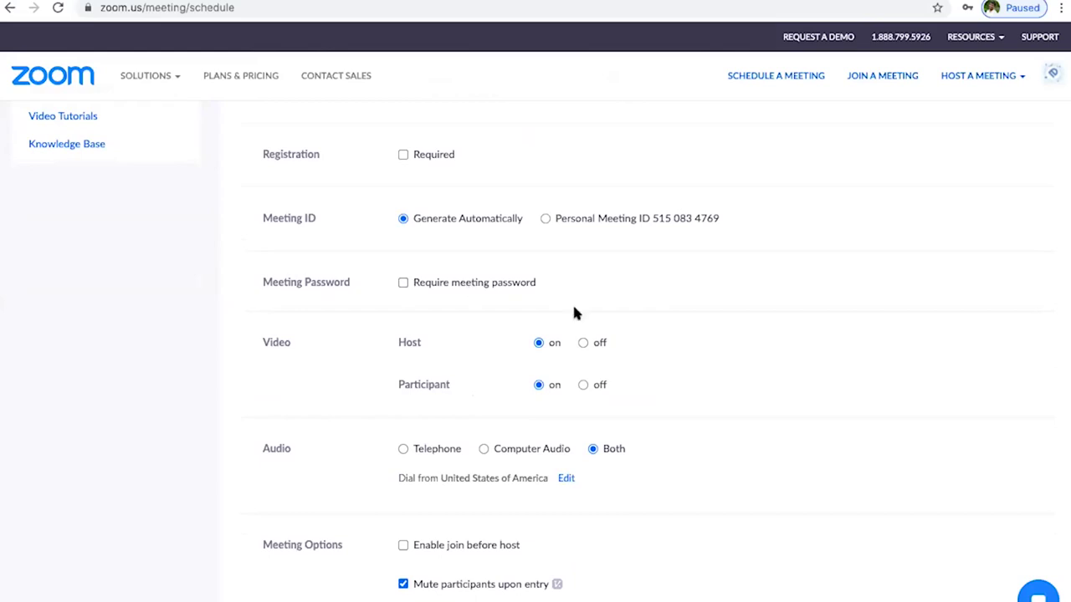
scroll(368, 356, "down", 1)
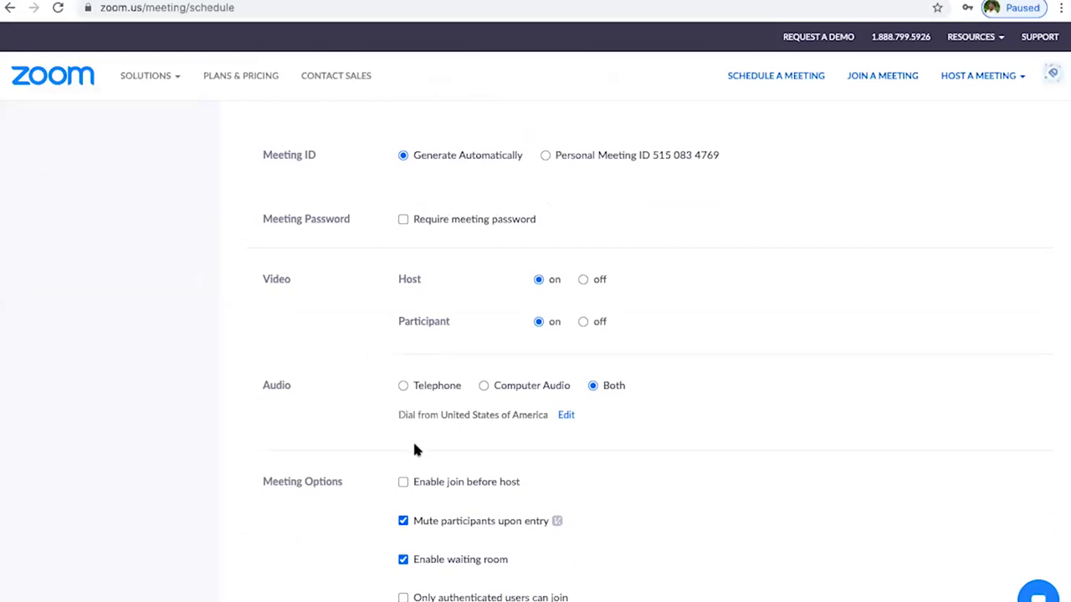
scroll(414, 444, "down", 3)
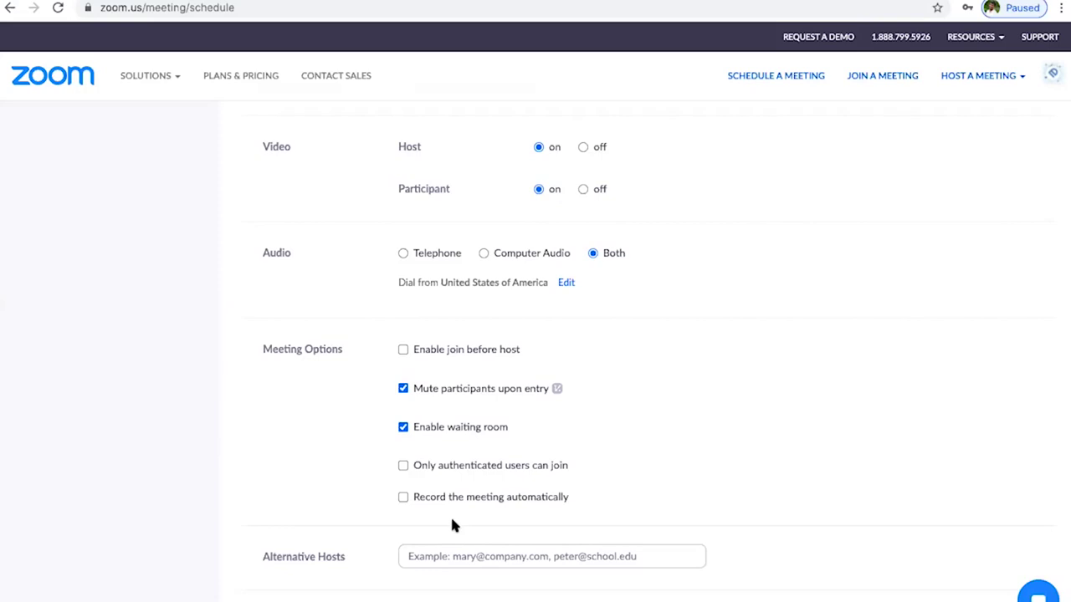
scroll(452, 521, "down", 3)
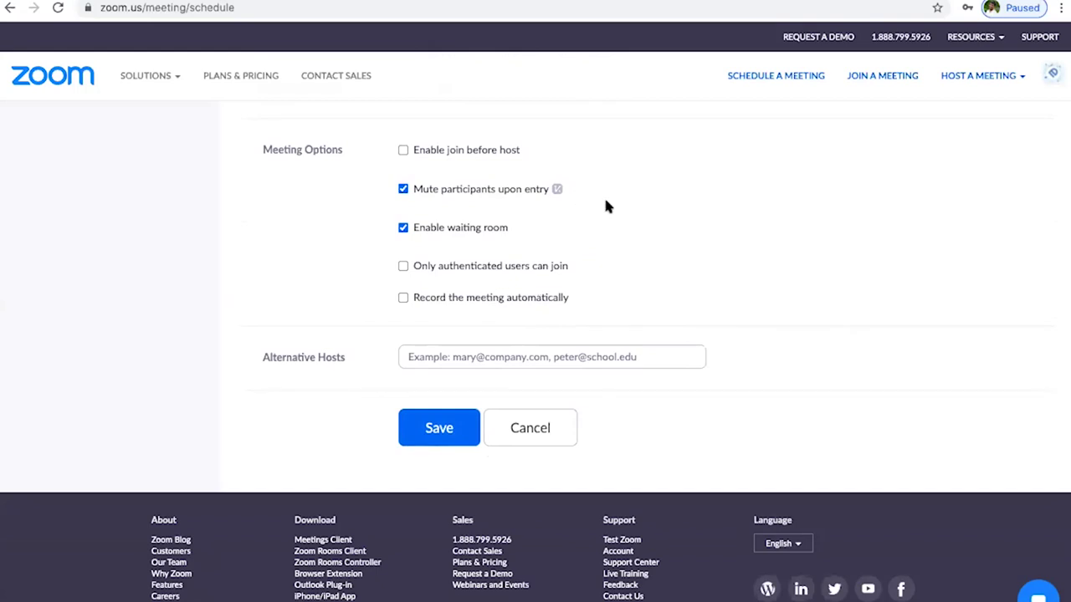
scroll(607, 205, "up", 7)
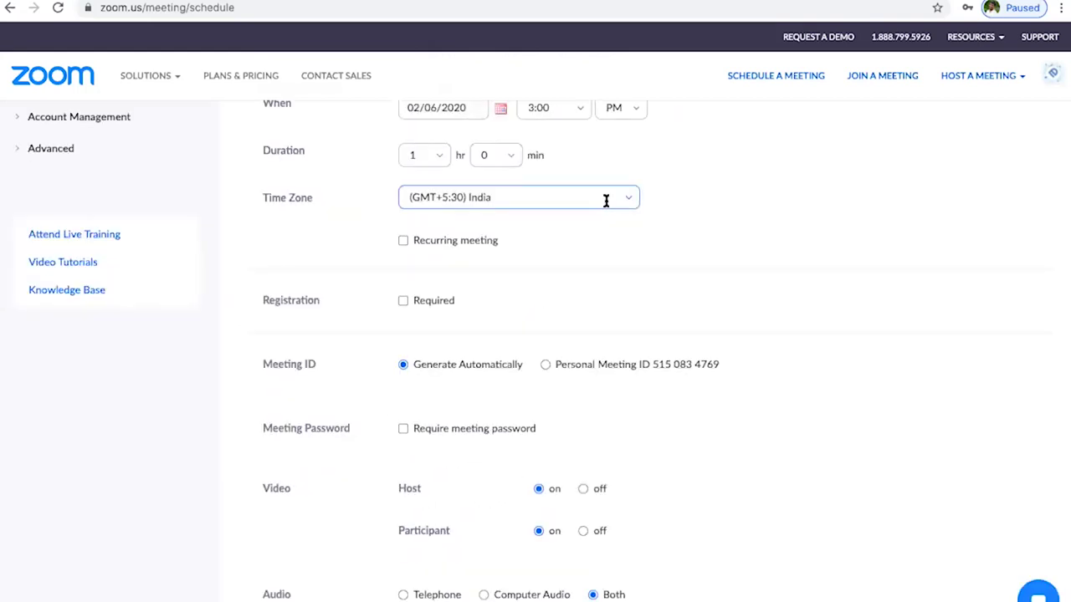
scroll(607, 202, "up", 2)
scroll(607, 207, "up", 3)
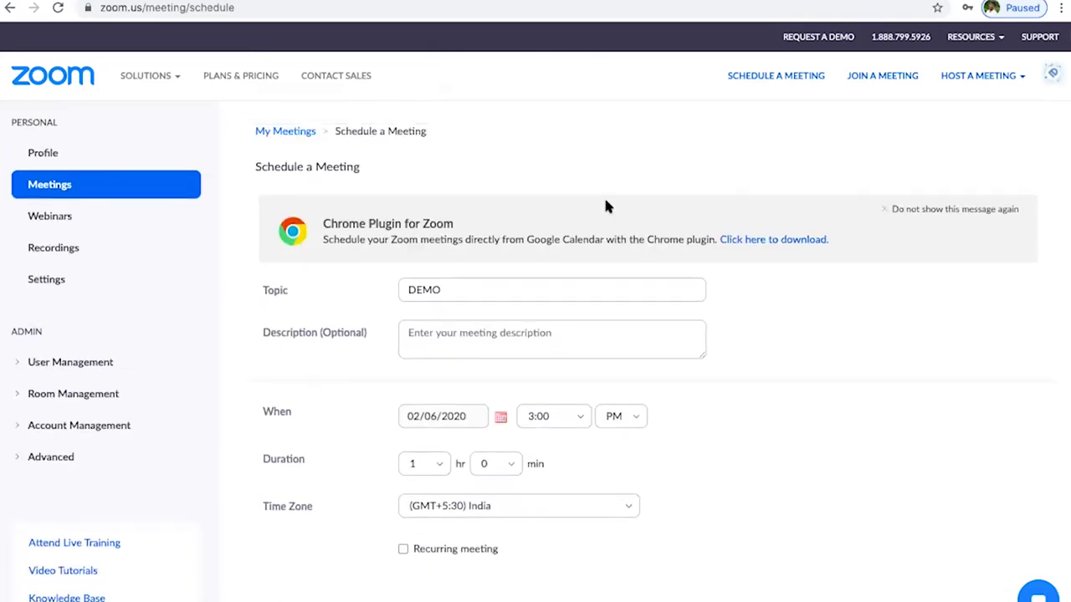
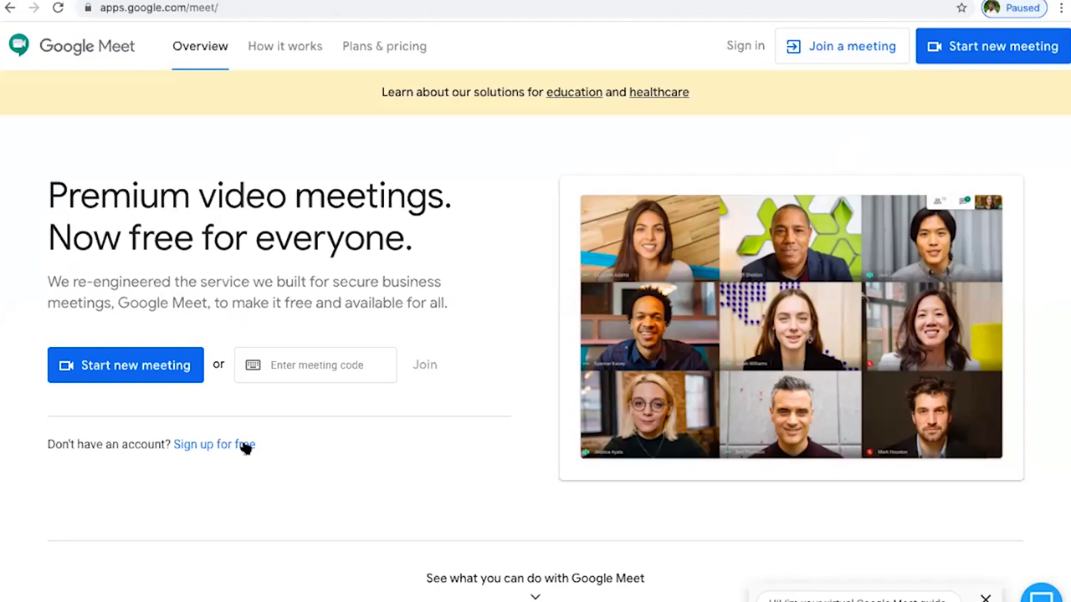
left_click(244, 446)
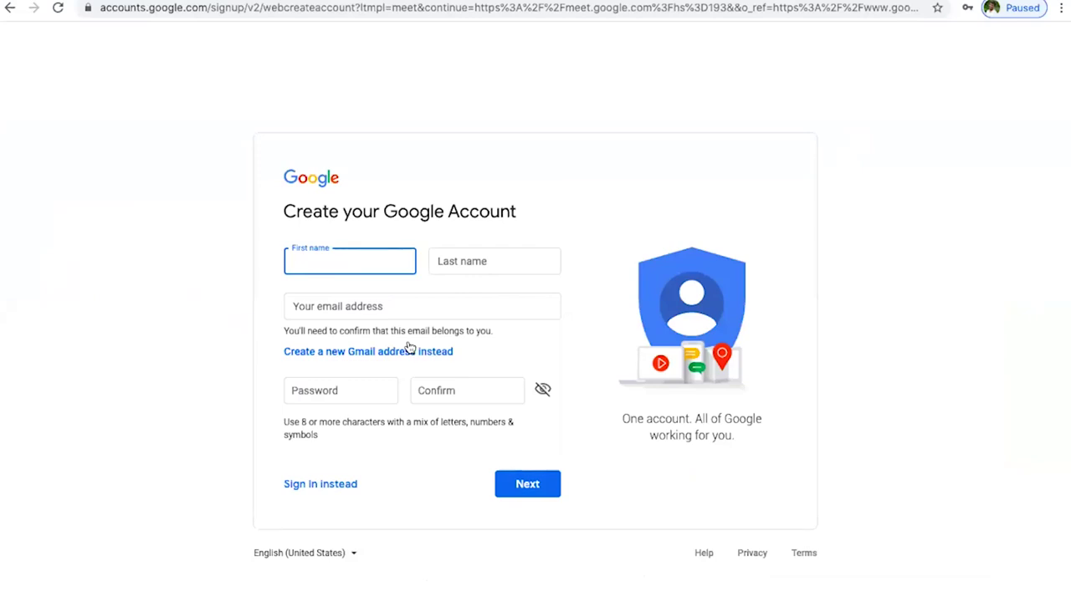
left_click(341, 307)
left_click(200, 316)
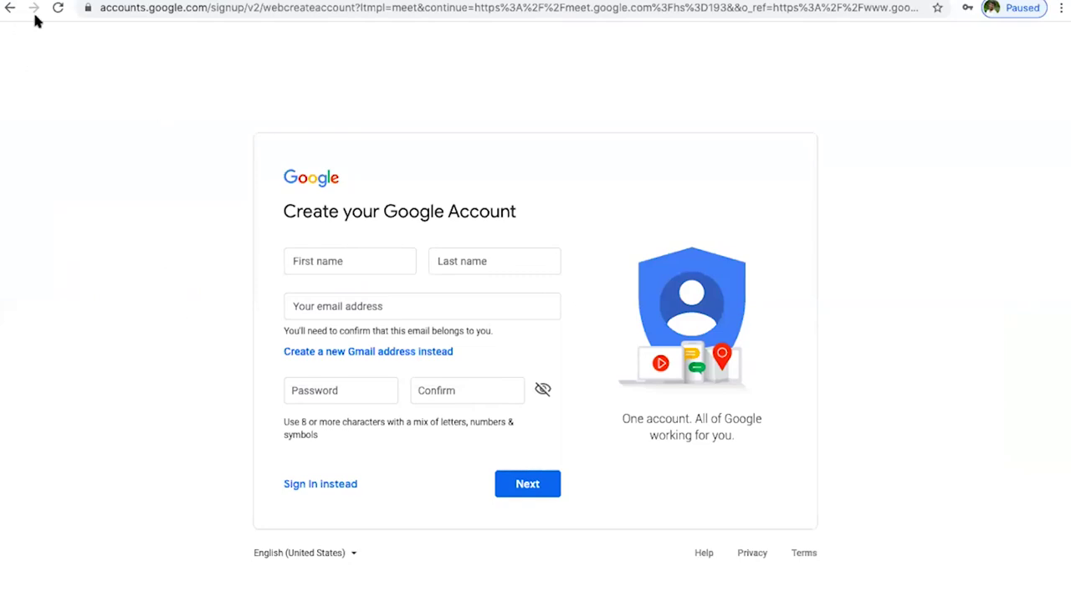
left_click(10, 8)
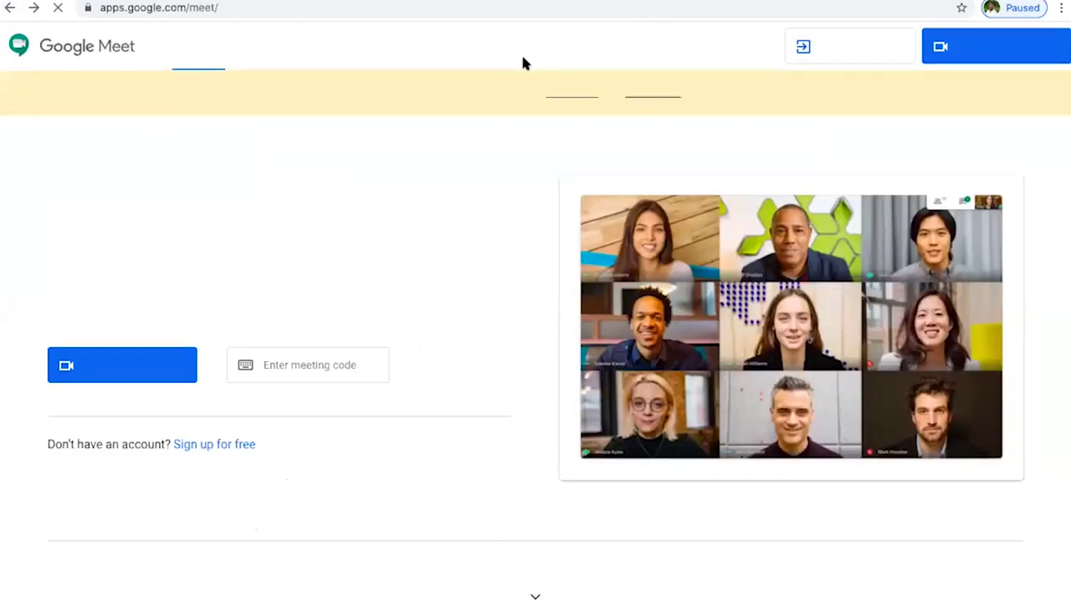
- Sign in to Google with the second saved account using its autofilled password
left_click(747, 43)
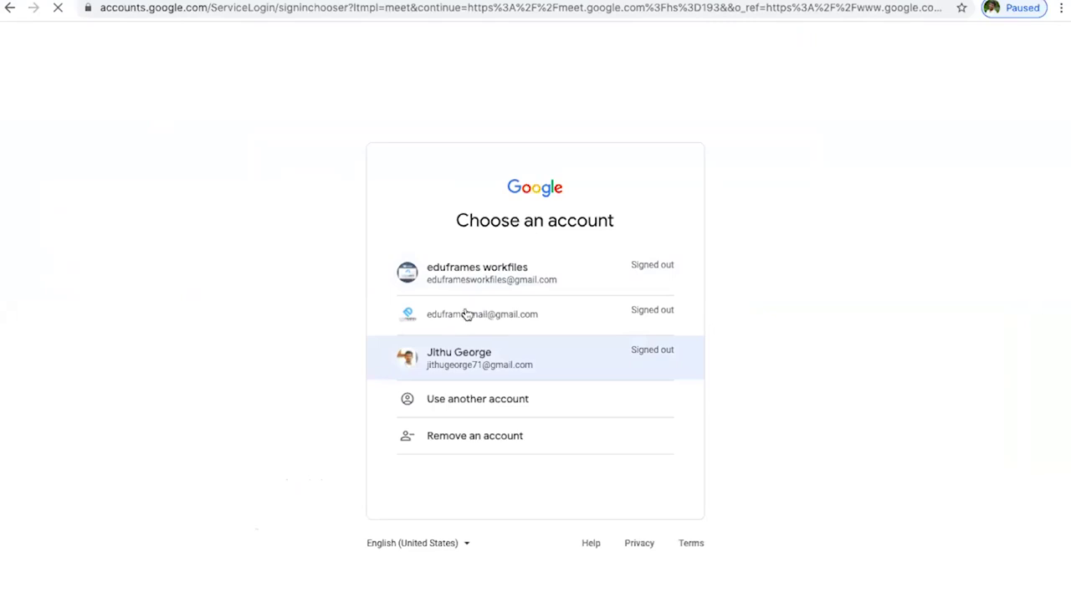
left_click(465, 311)
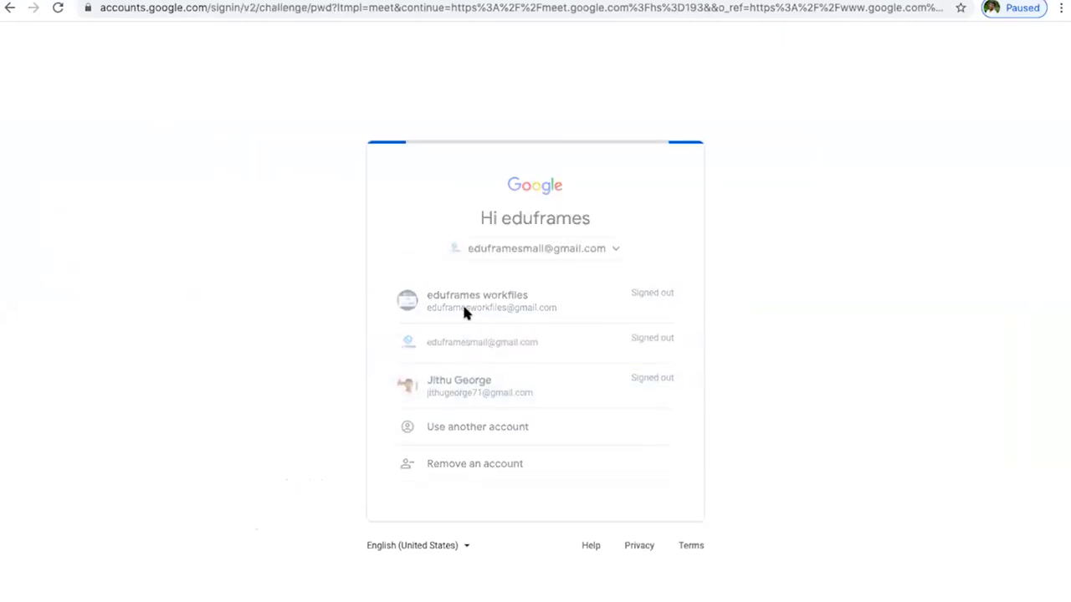
left_click(638, 383)
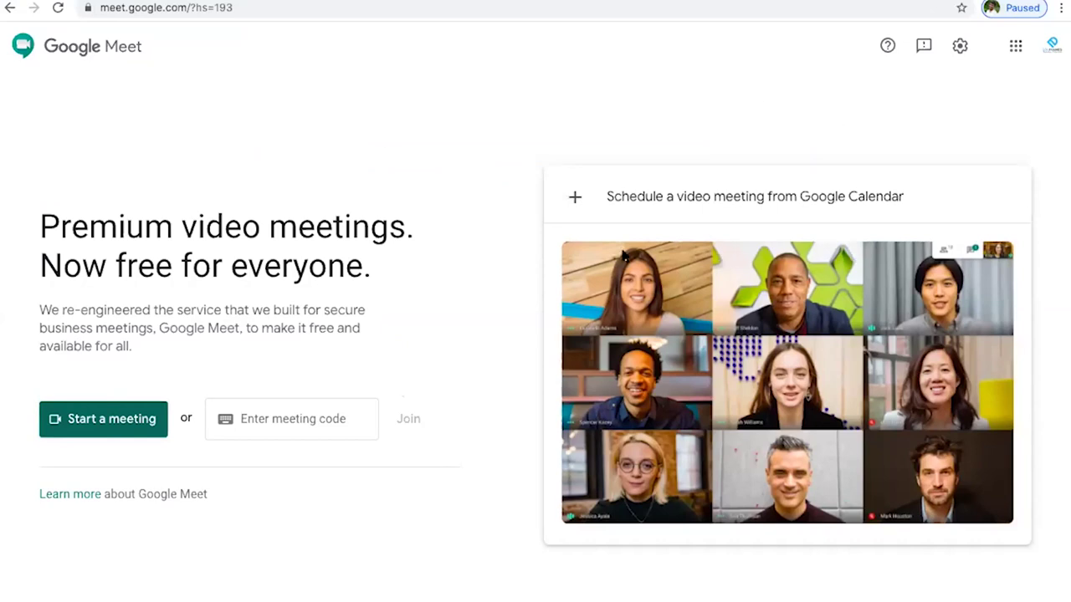
- Review Meet's audio and video settings, then schedule a video meeting through Google Calendar
left_click(962, 49)
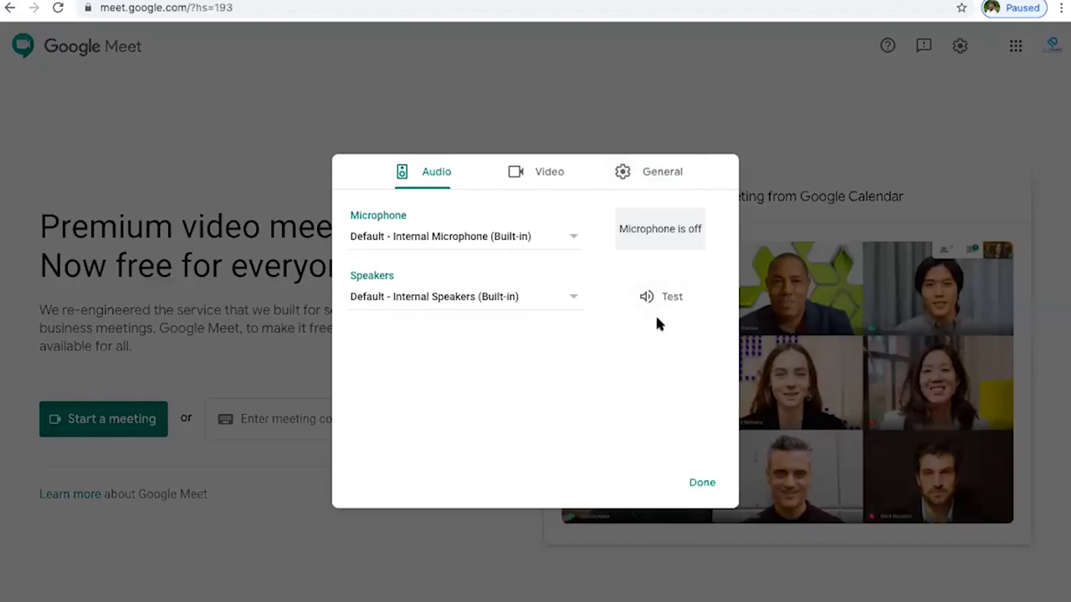
left_click(716, 106)
left_click(650, 198)
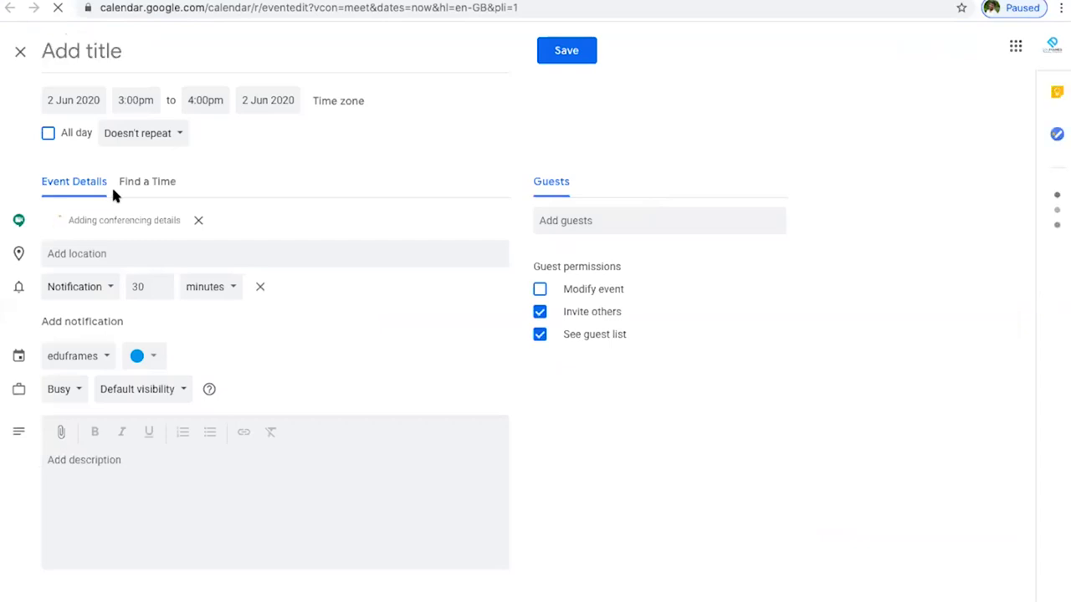
- Save a Meet event titled 'DEMO' on 3 Jun 2020 starting at 3:00pm
left_click(142, 54)
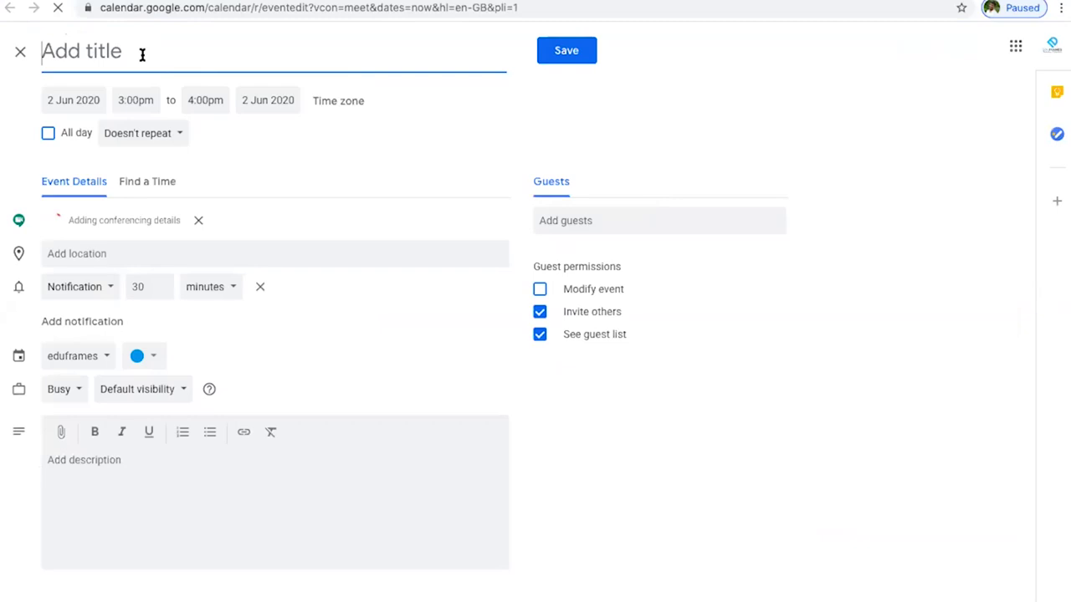
type("DEMO")
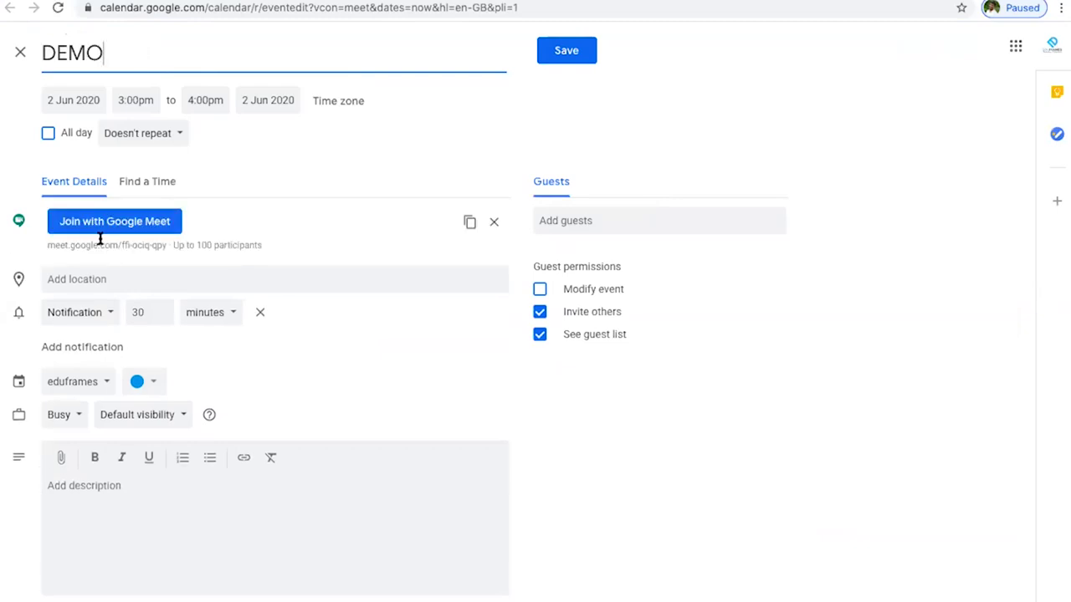
left_click(92, 100)
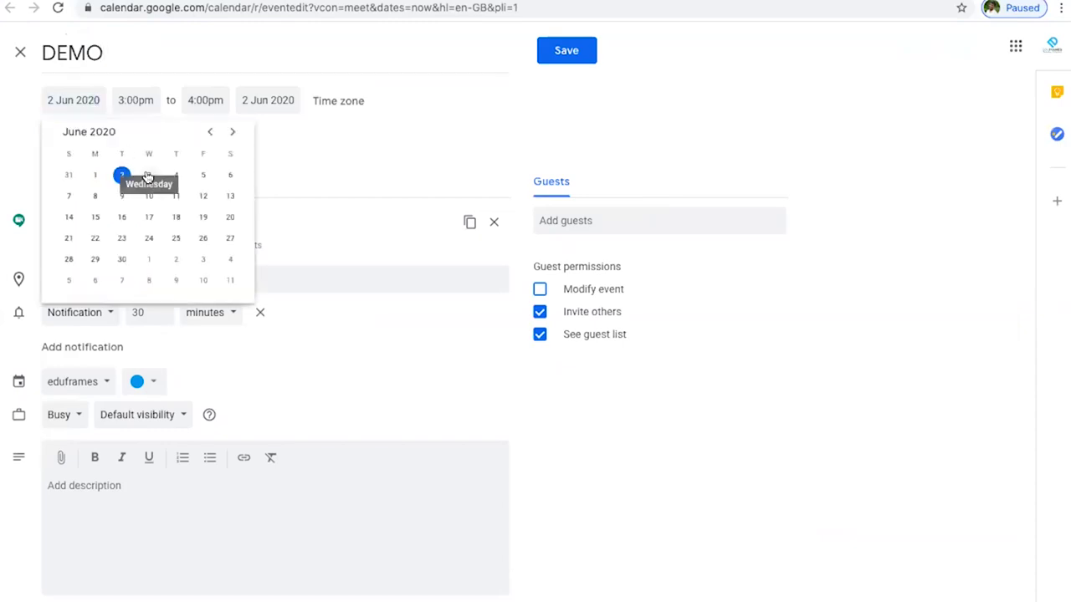
left_click(143, 98)
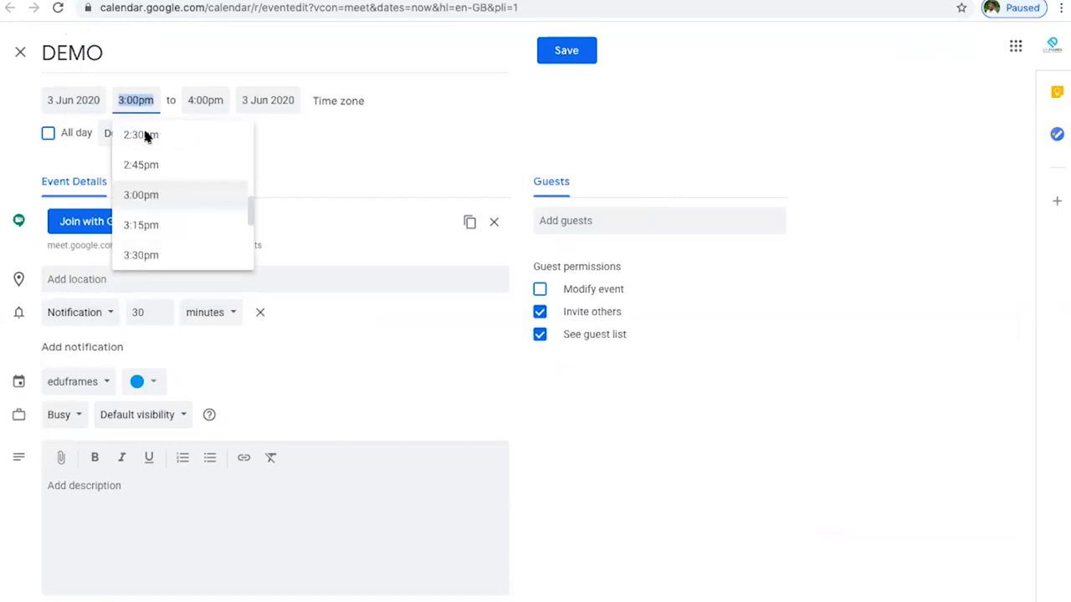
left_click(348, 152)
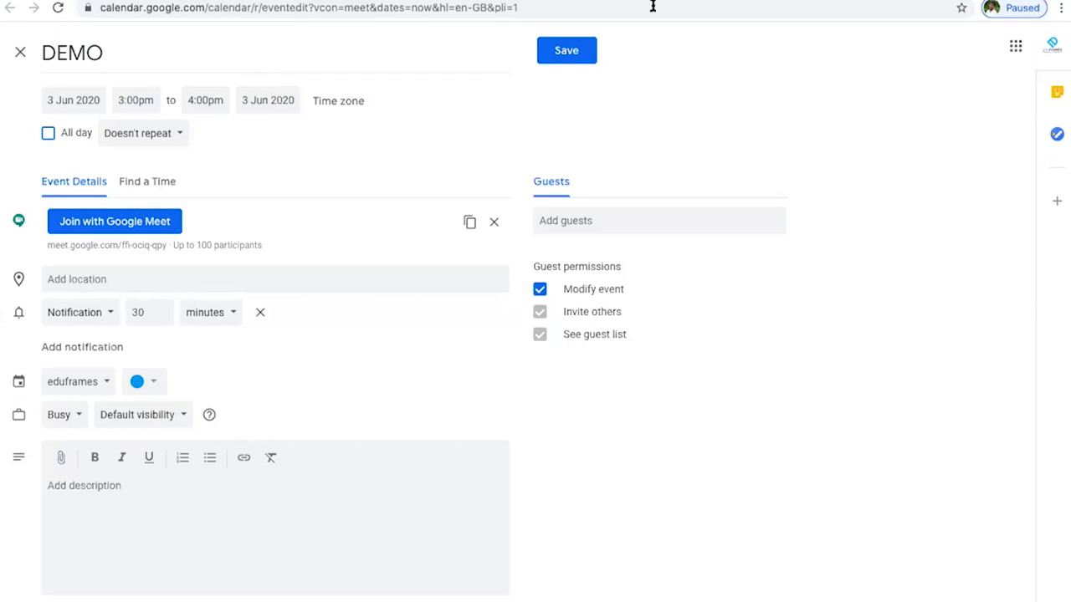
left_click(568, 48)
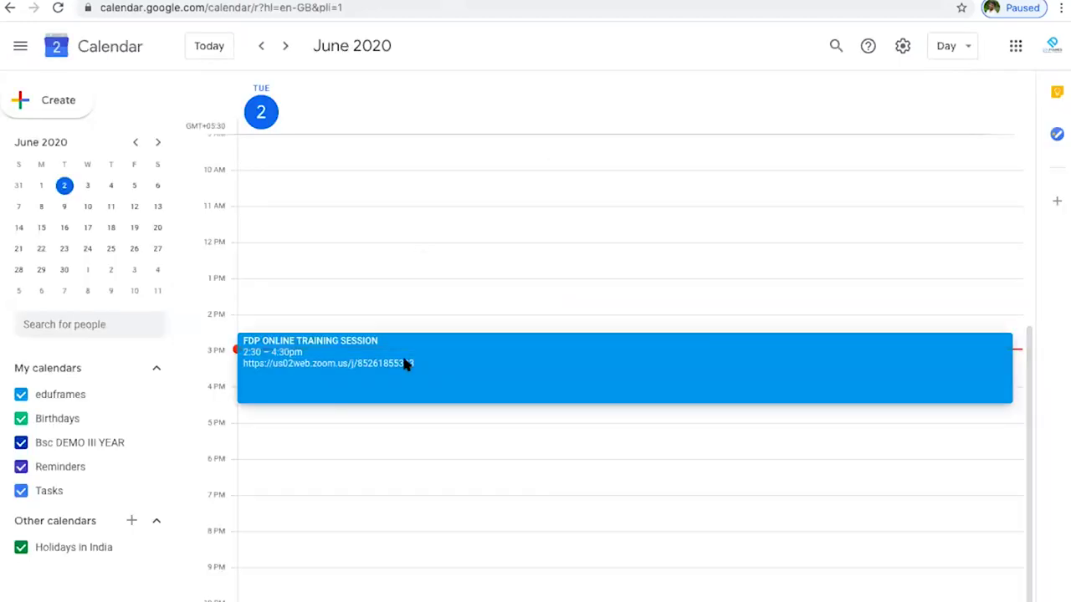
left_click(405, 364)
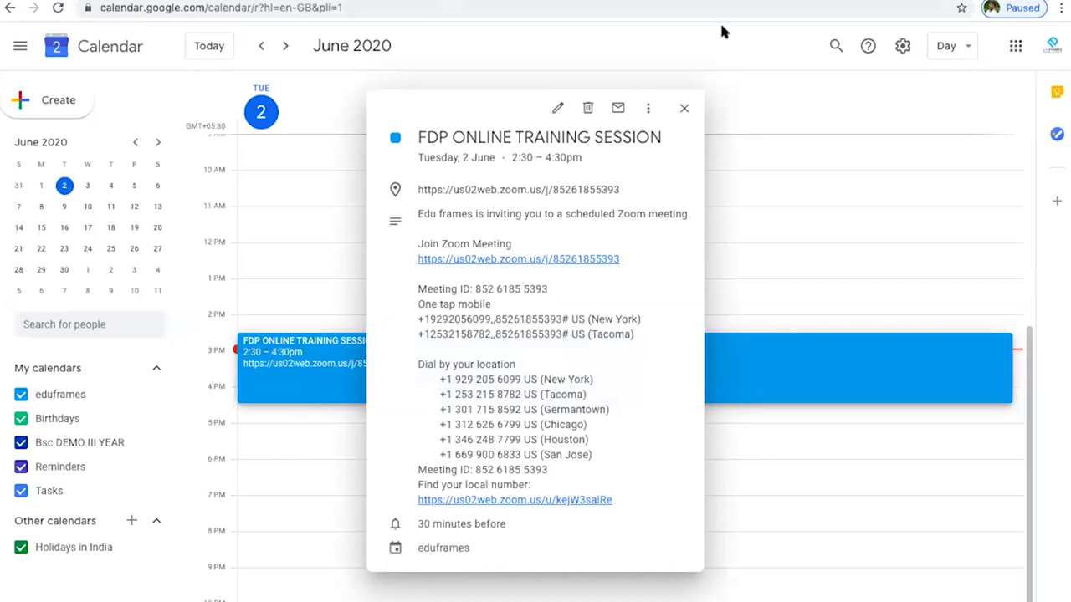
left_click(558, 112)
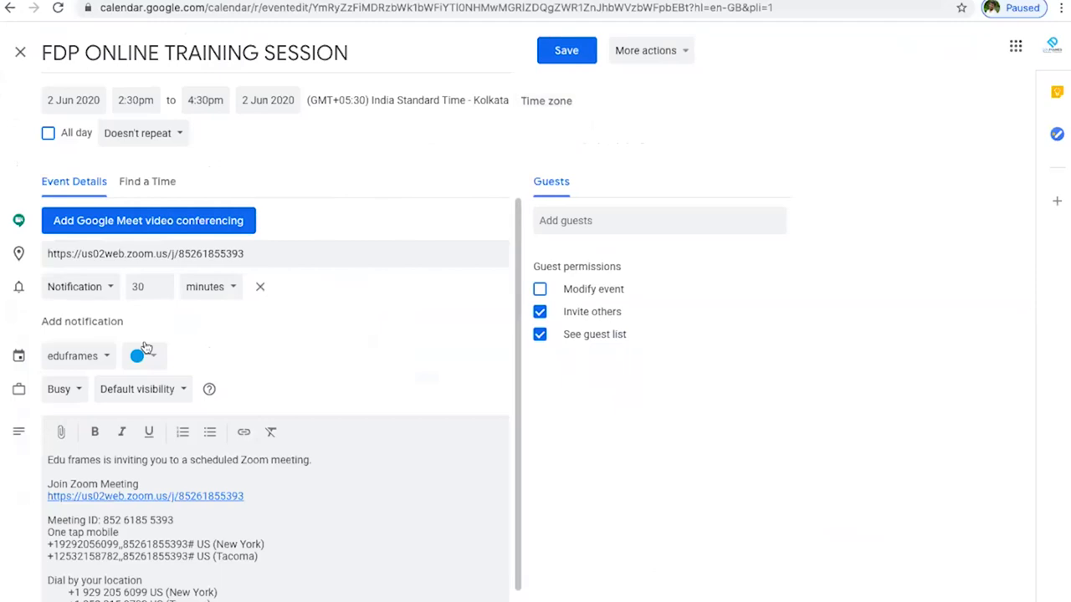
scroll(145, 347, "down", 1)
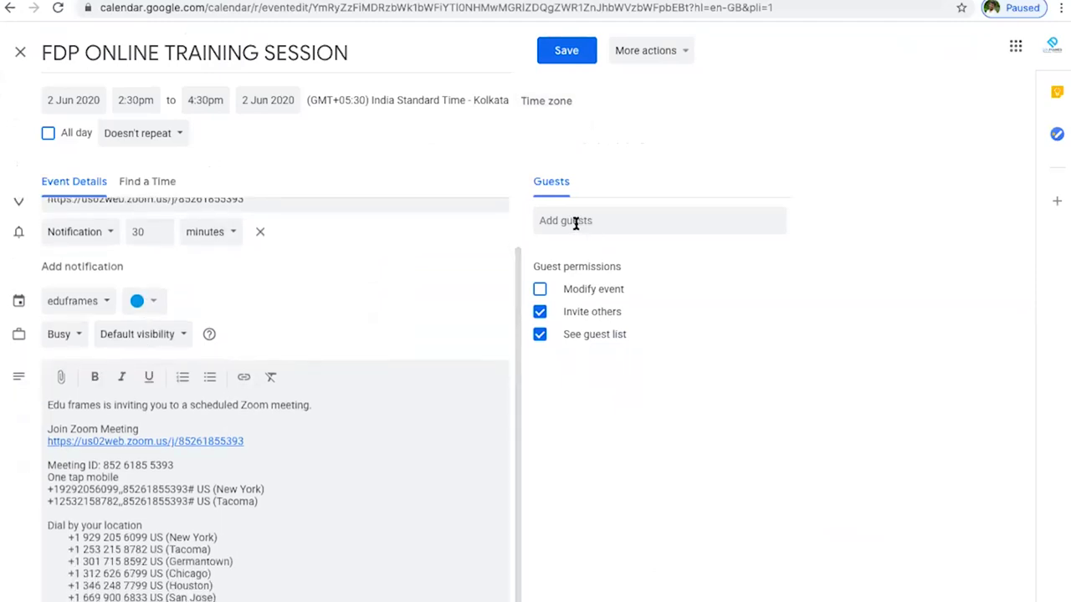
left_click(575, 224)
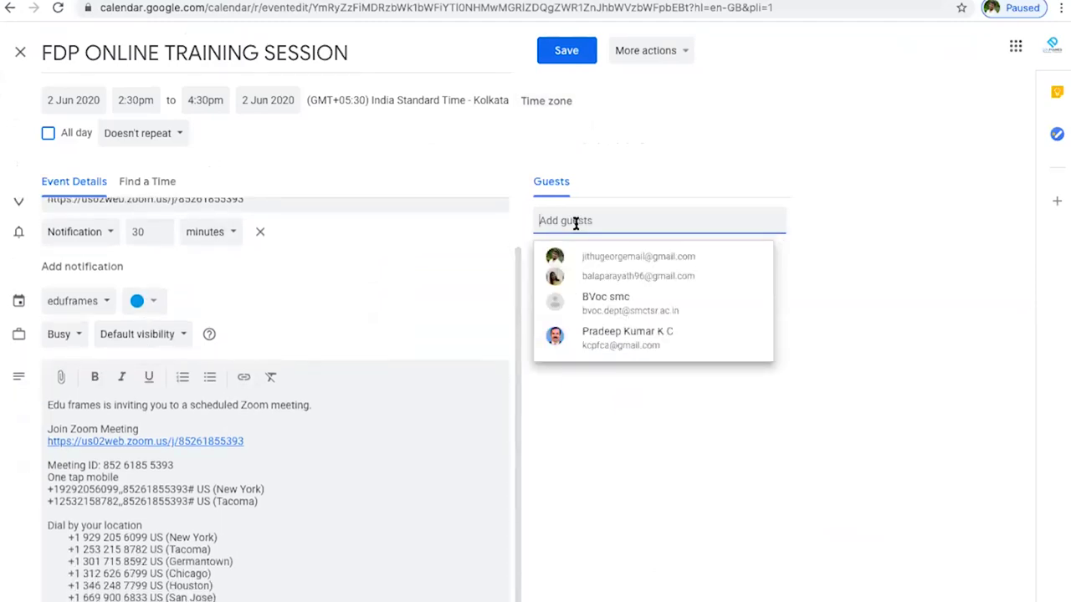
left_click(718, 477)
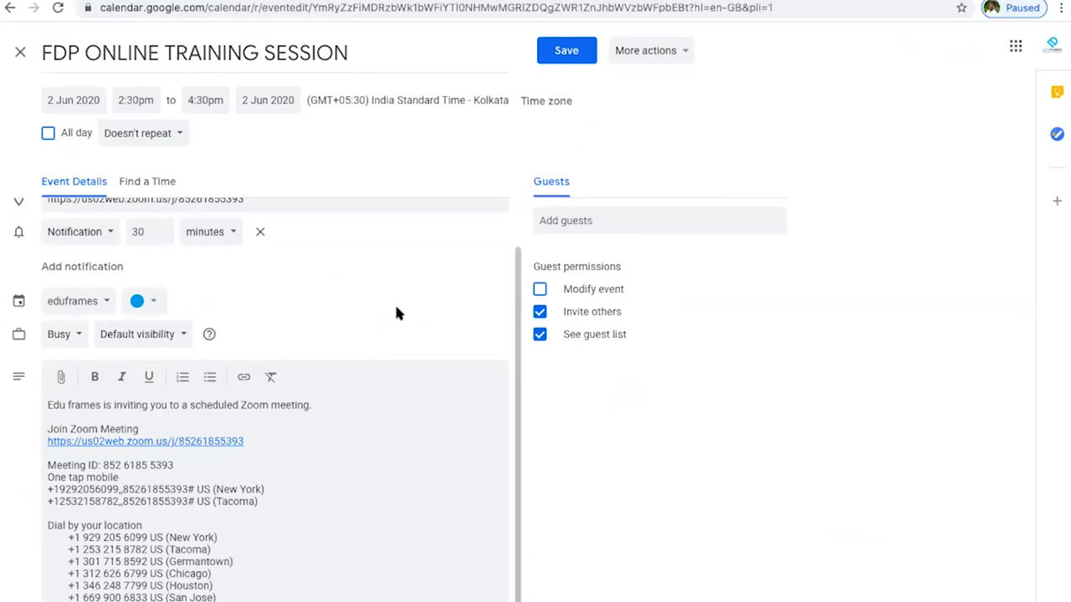
left_click(8, 11)
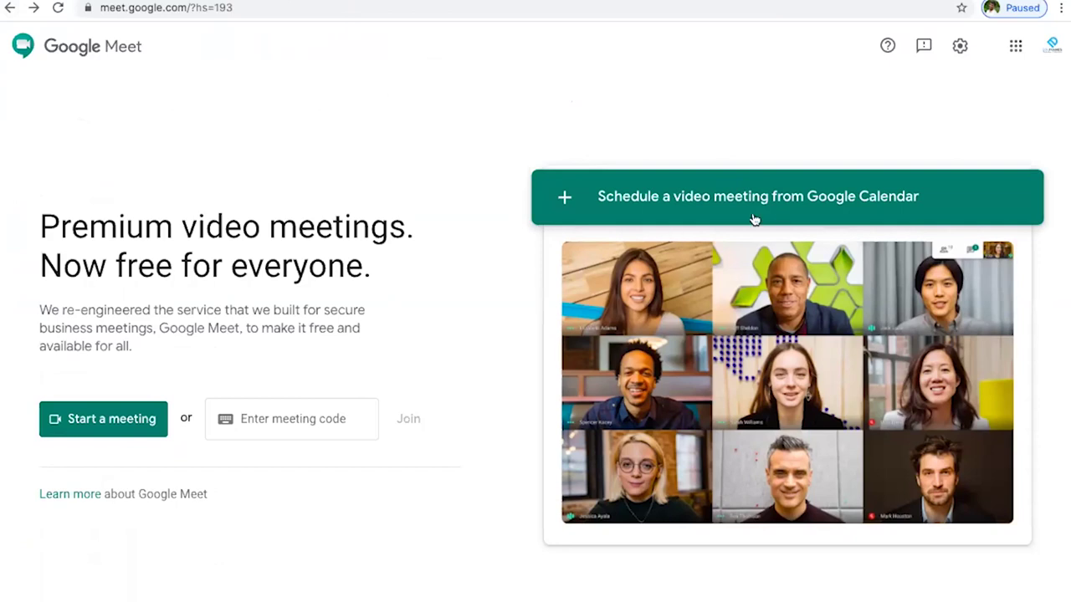
- Start an instant meeting and wait for the Meeting ready lobby with camera preview
left_click(114, 419)
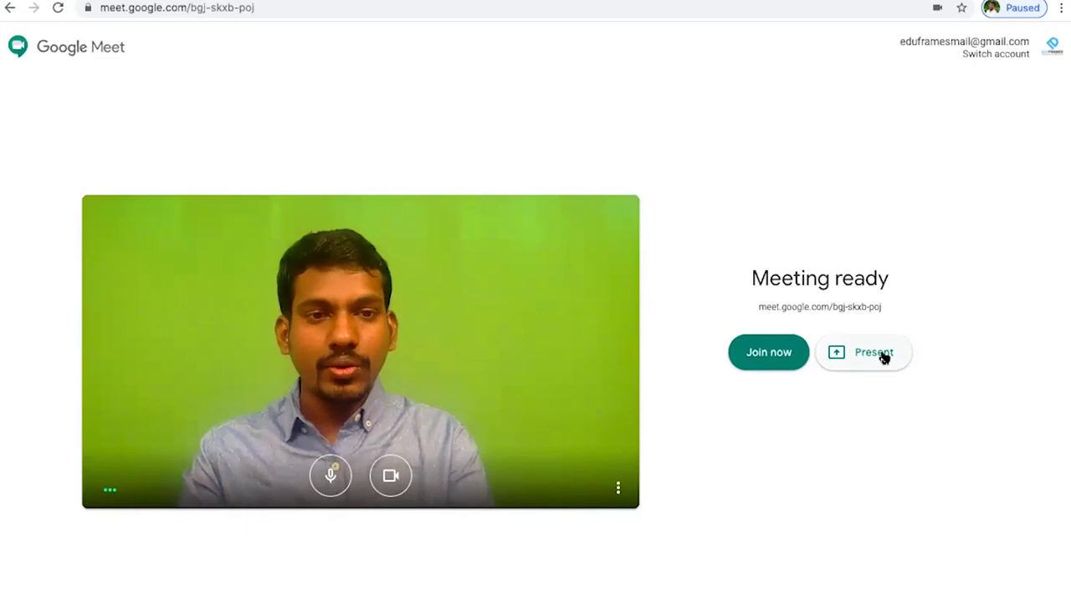
- Join the meeting presenting the screen, then leave it with the browser Back button
left_click(874, 353)
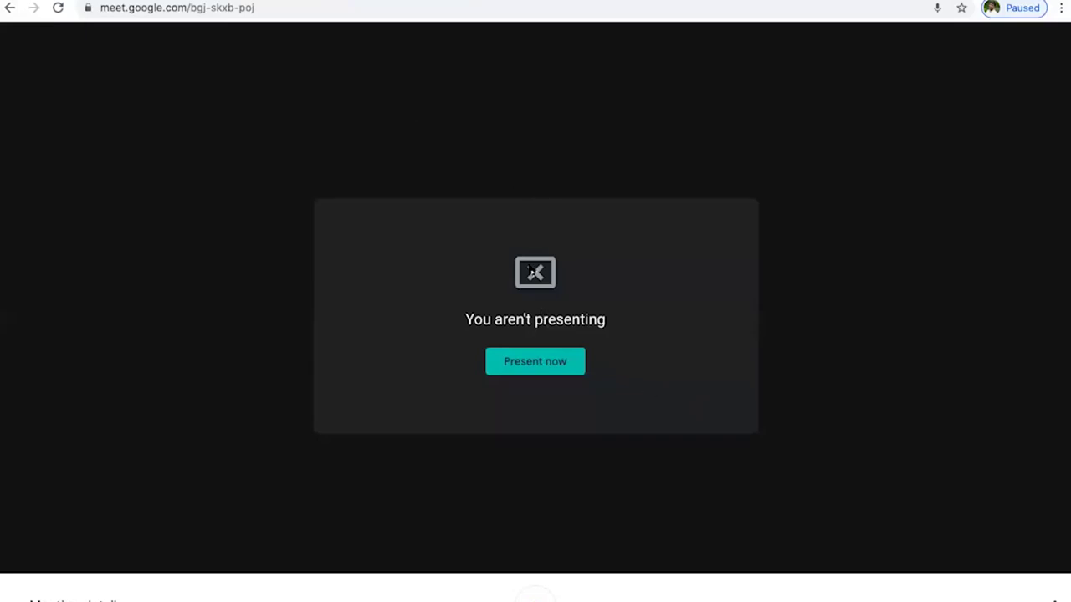
left_click(569, 370)
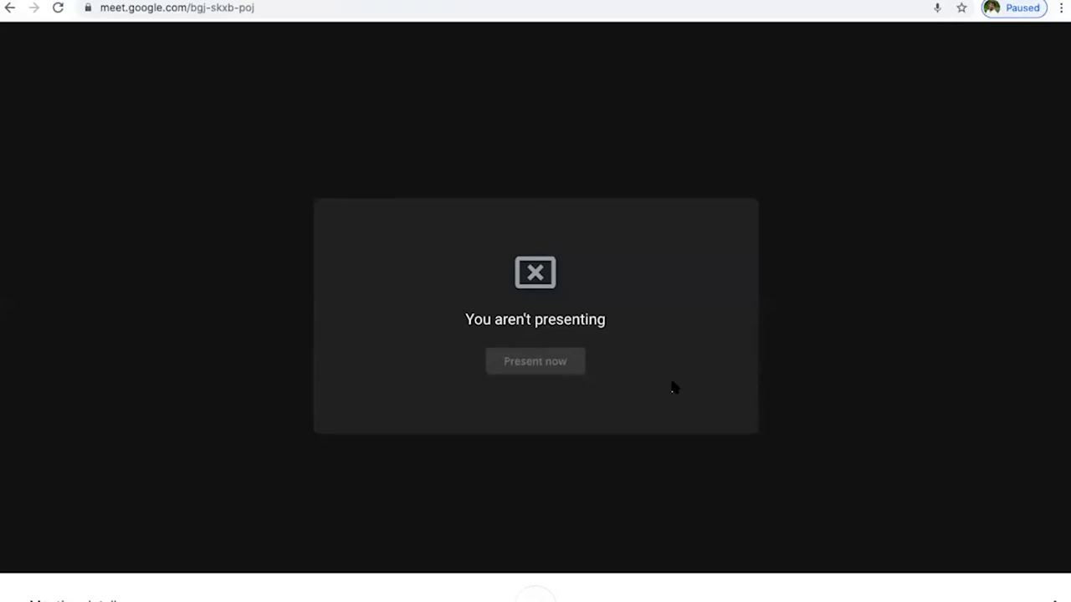
left_click(9, 7)
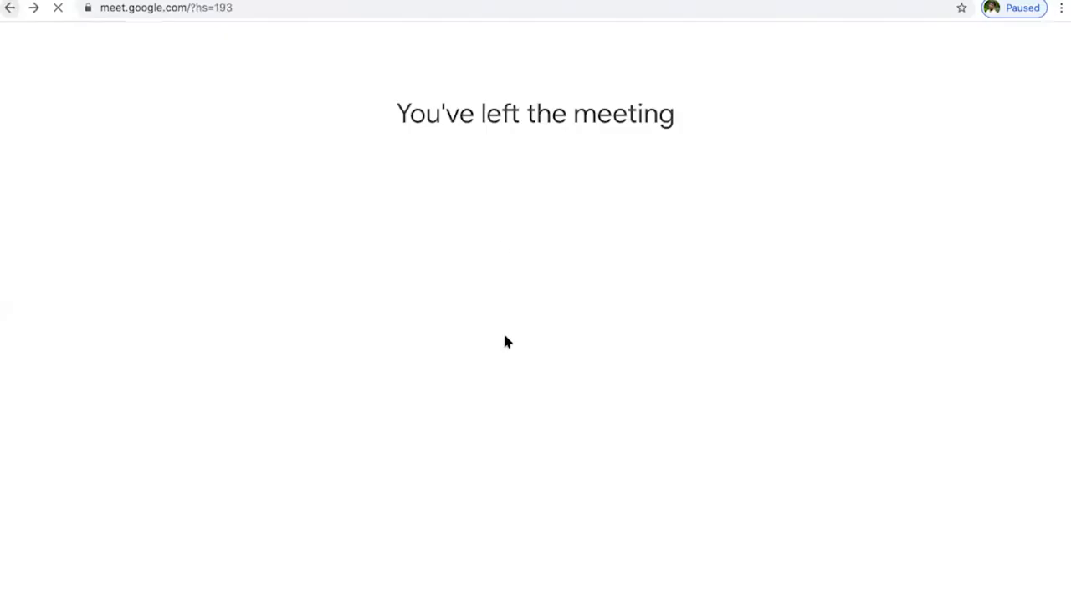
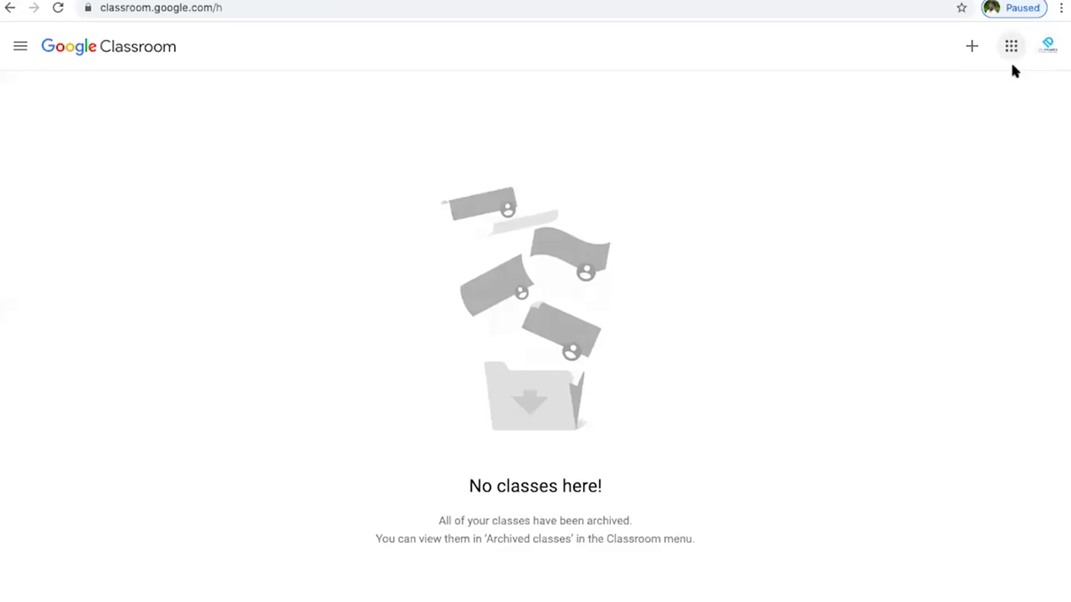
- Reopen Google Classroom from the Google apps launcher
left_click(1010, 46)
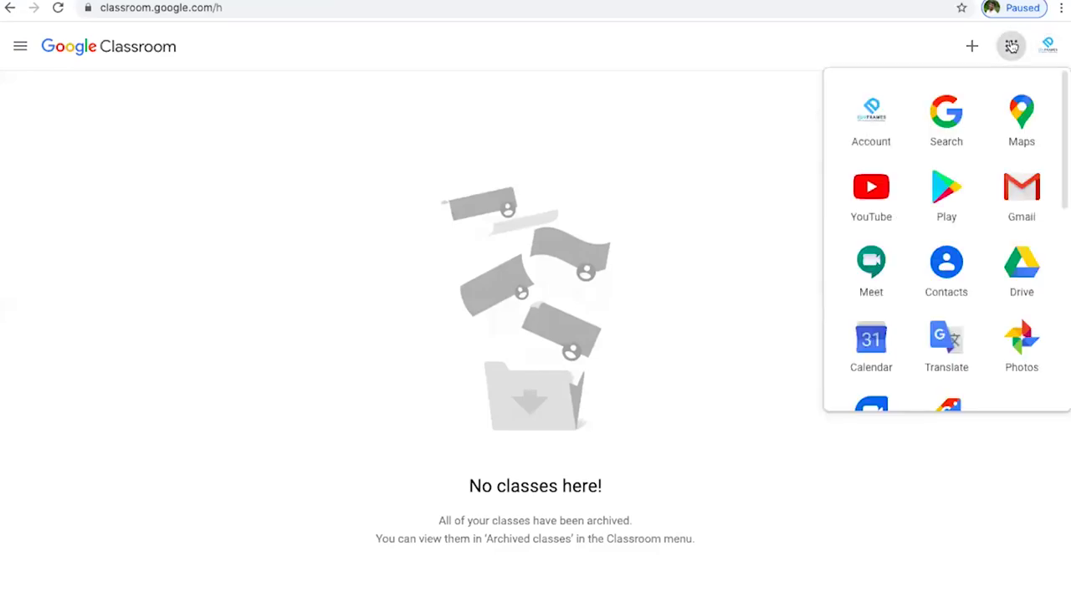
scroll(966, 325, "down", 2)
scroll(971, 328, "down", 5)
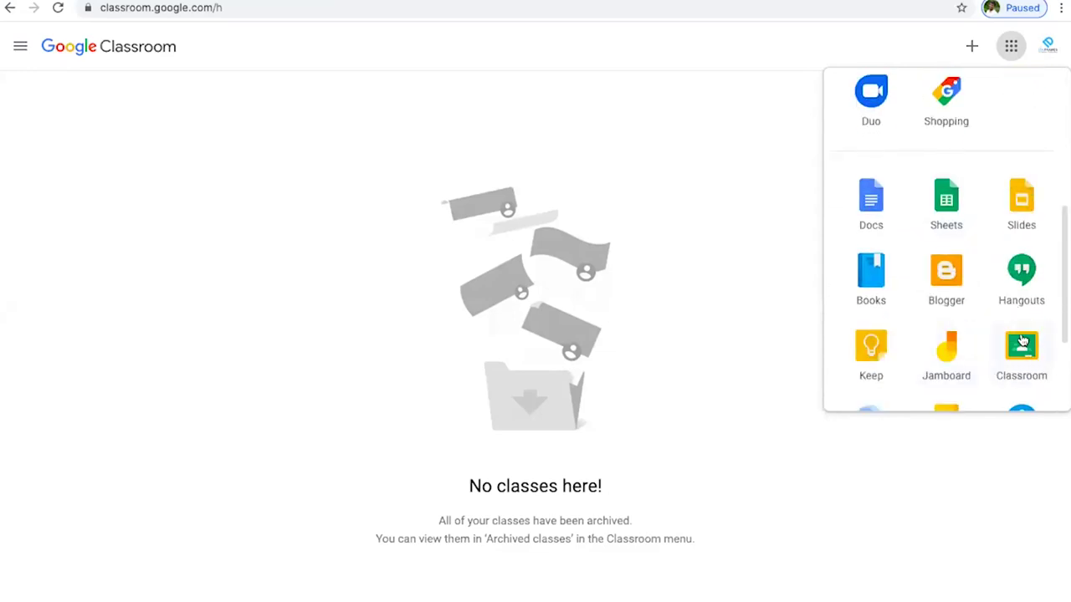
left_click(1018, 364)
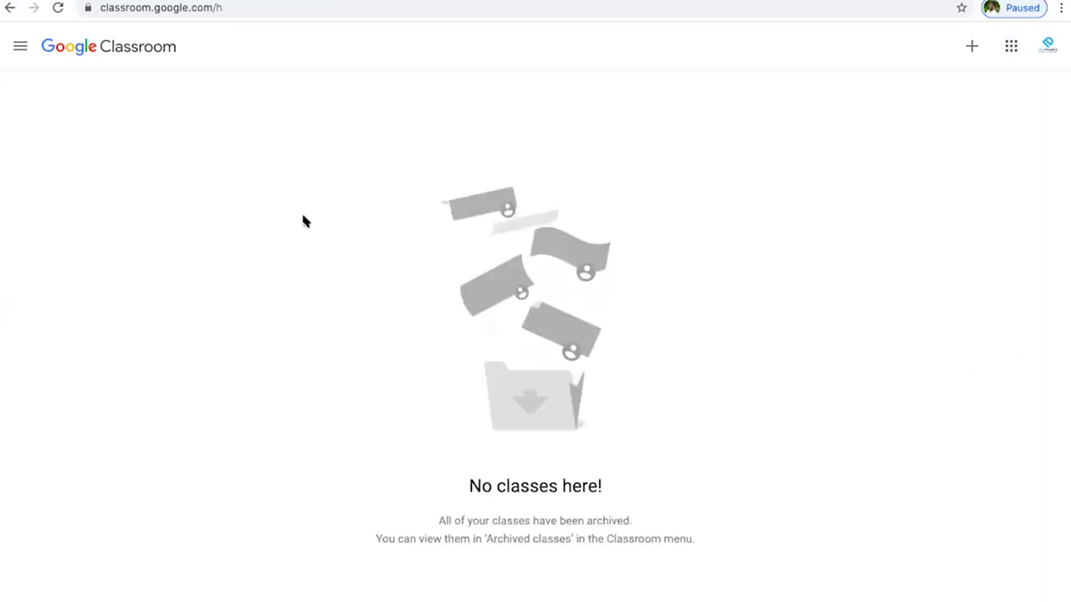
- Check the navigation menu, then bring up the join or create class options
left_click(20, 48)
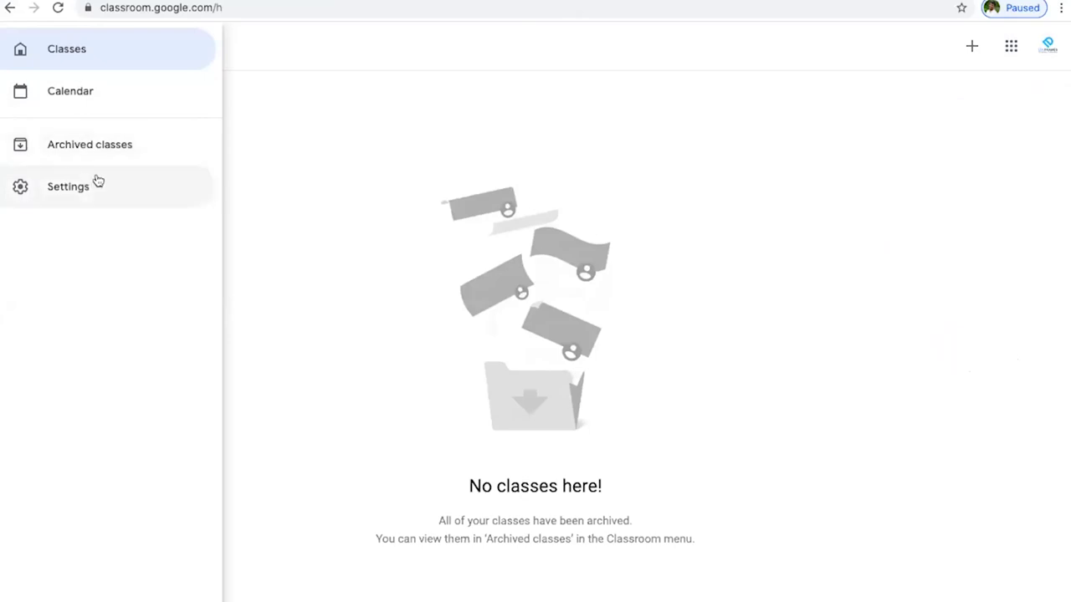
left_click(456, 241)
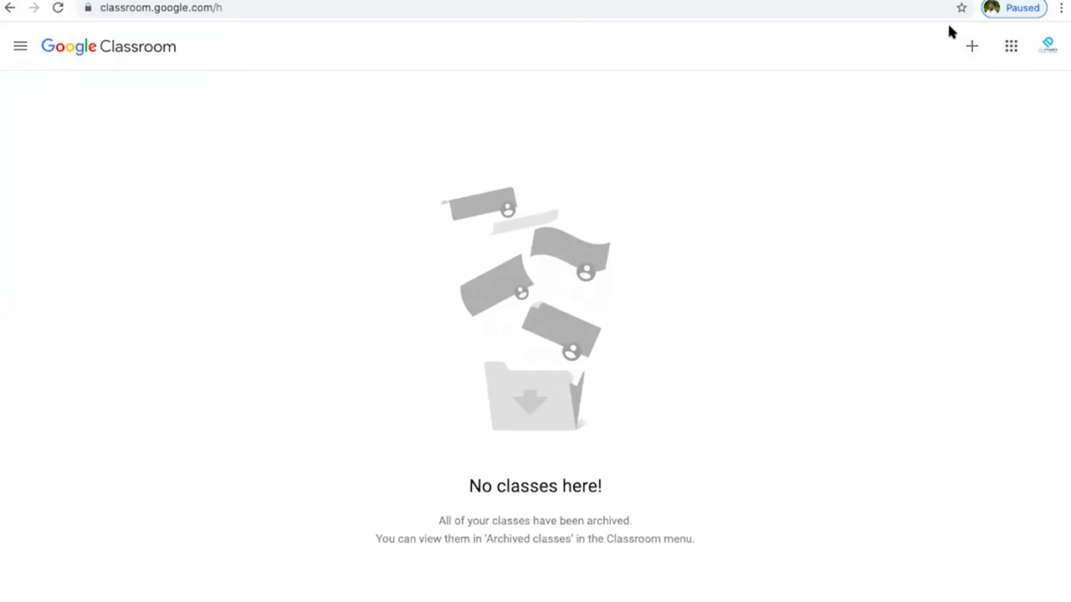
left_click(975, 46)
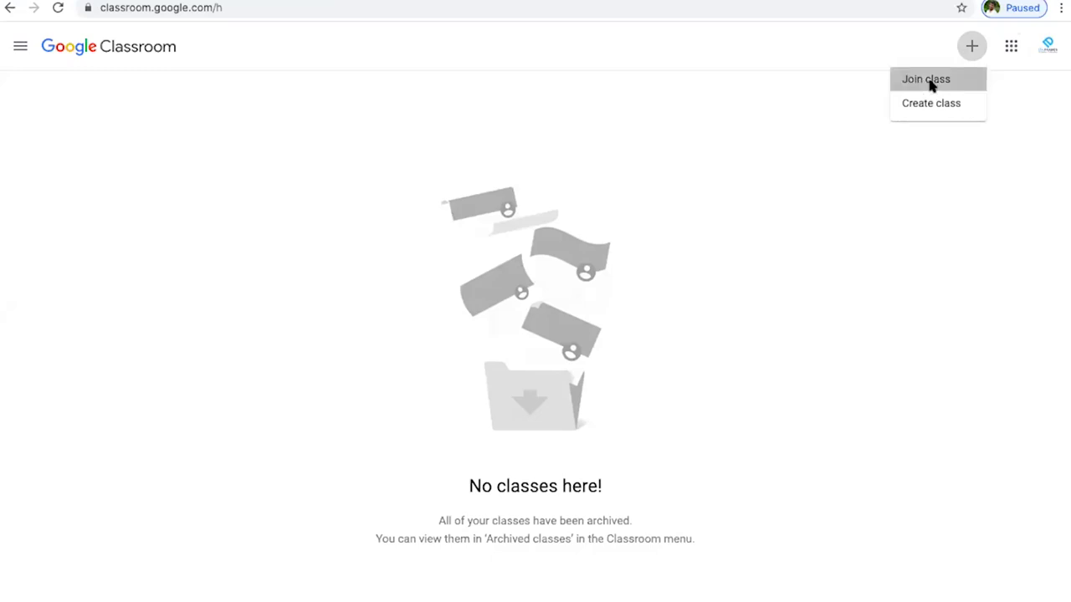
left_click(928, 84)
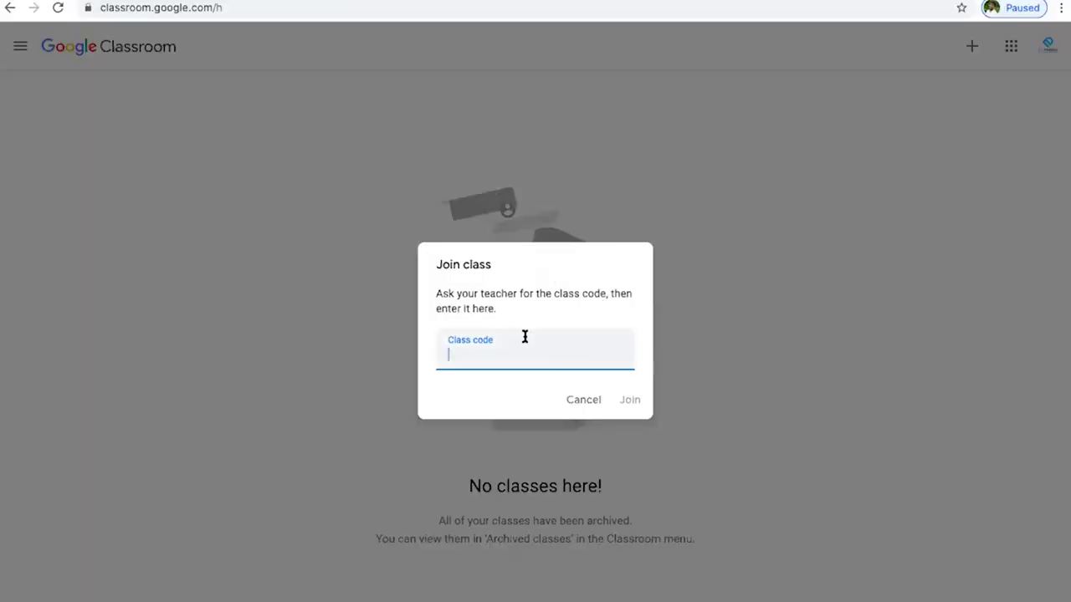
left_click(585, 402)
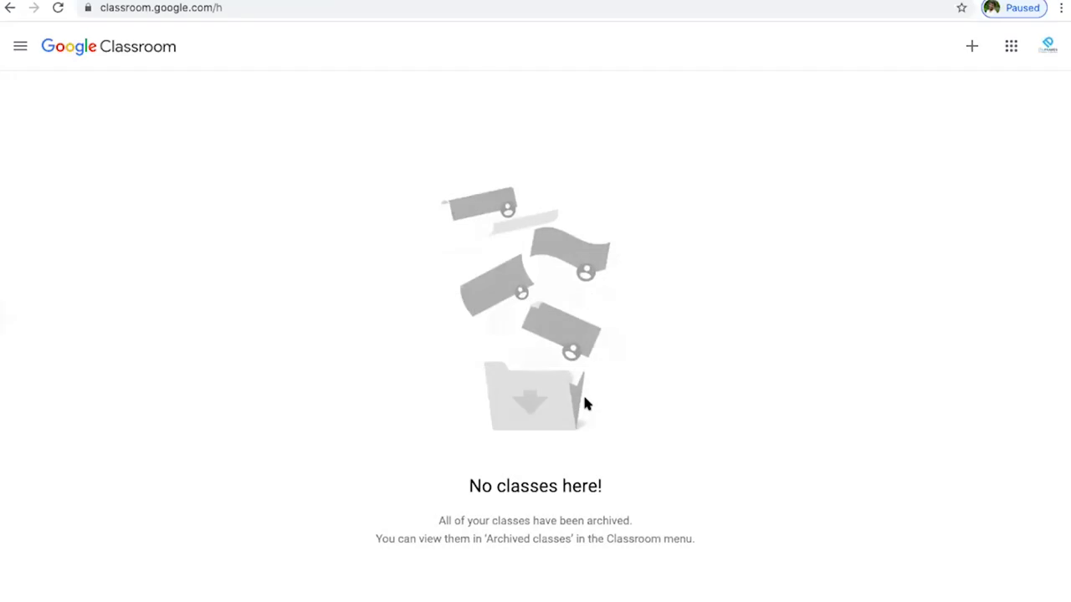
left_click(973, 46)
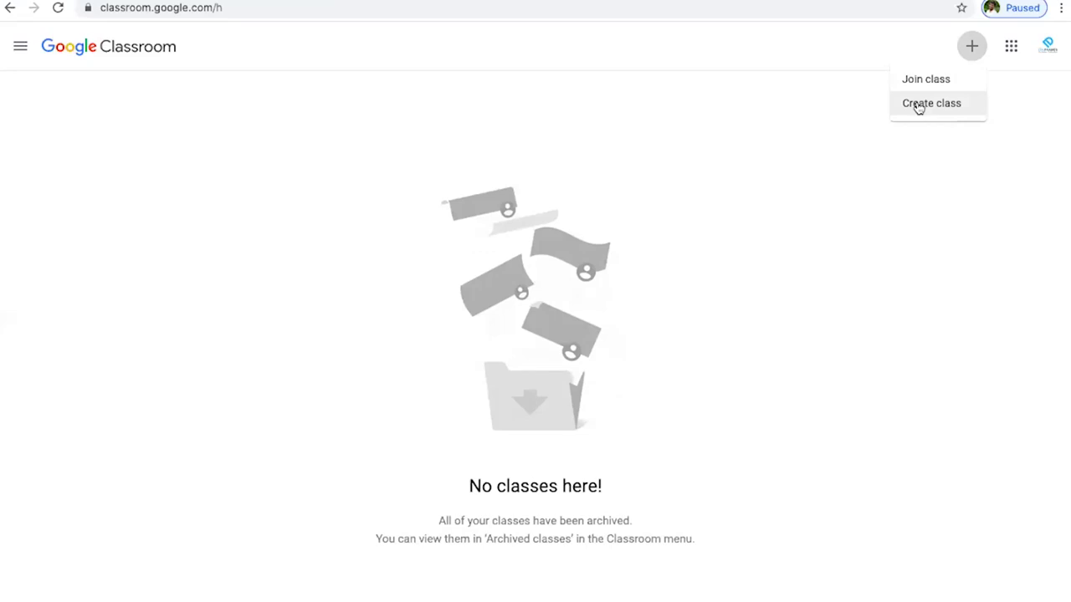
- Start a new class and acknowledge the personal-use notice to reach the details form
left_click(927, 104)
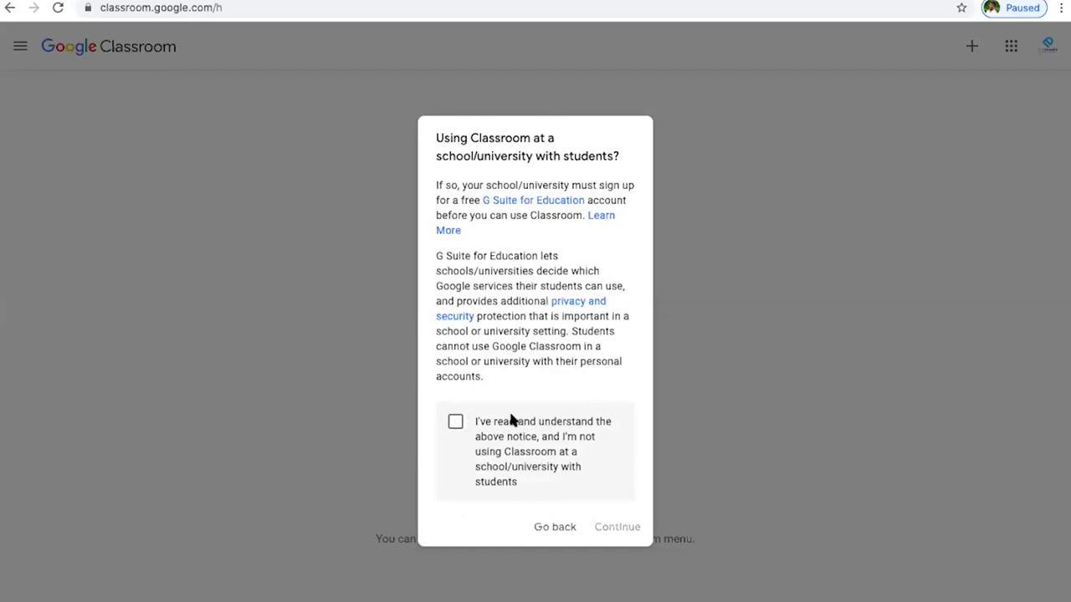
left_click(455, 425)
left_click(616, 527)
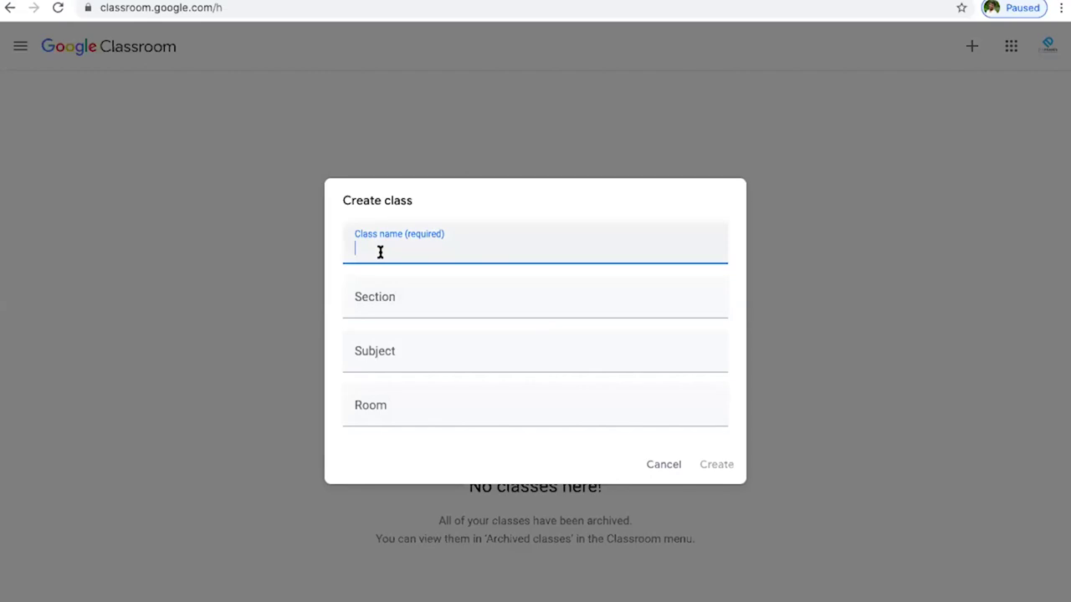
- Enter class name 'Bsc DEMO', section 'II Year' and subject 'Demo', leaving Room empty
type("BSC DEMO")
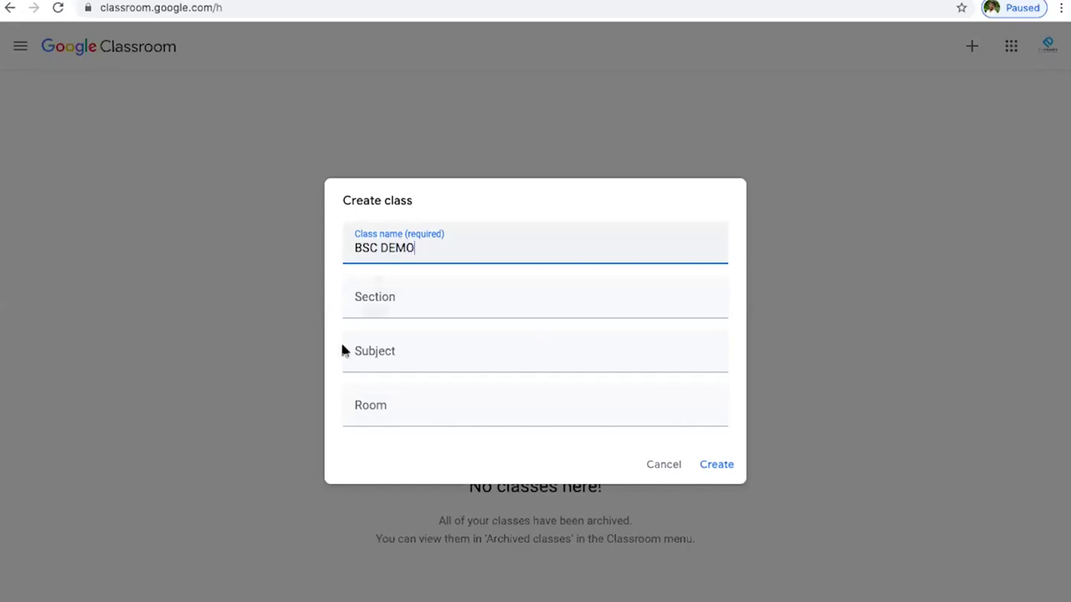
left_click(378, 248)
key("BackSpace")
key("BackSpace")
type("sc")
left_click(389, 294)
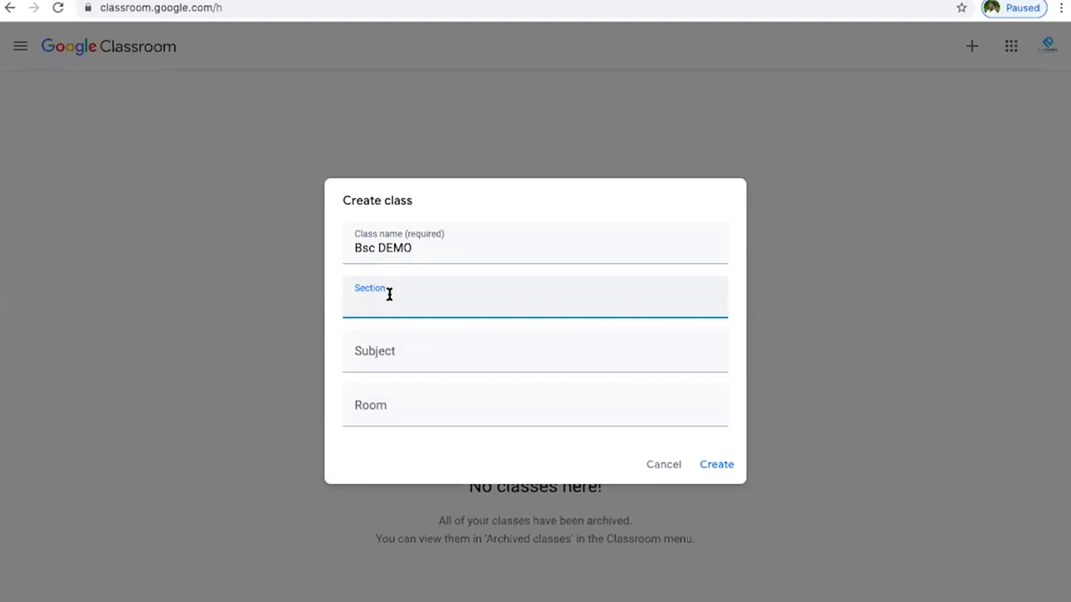
type("II Year")
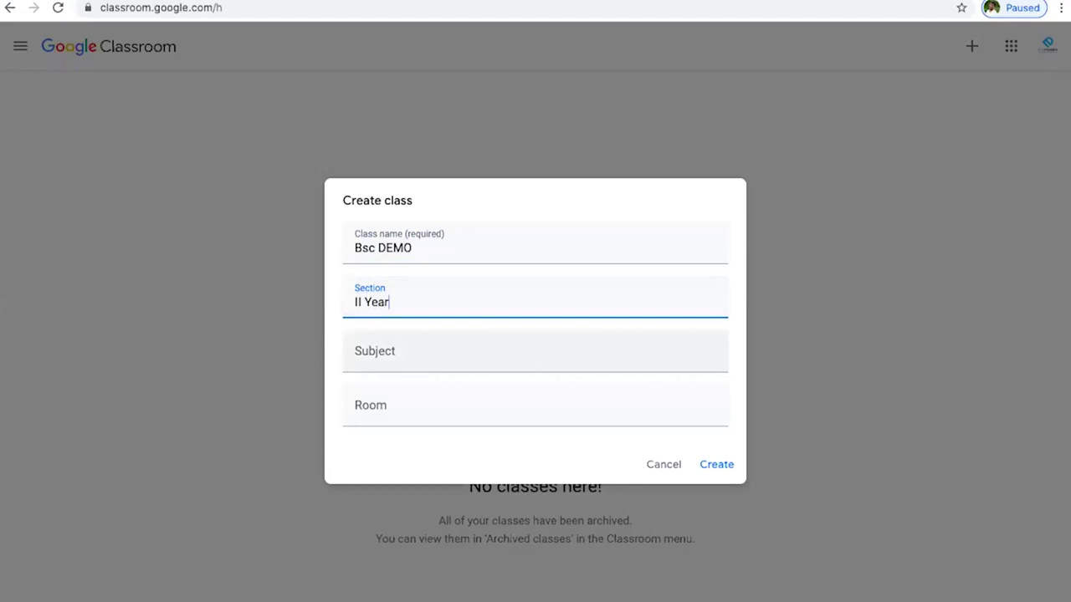
left_click(403, 355)
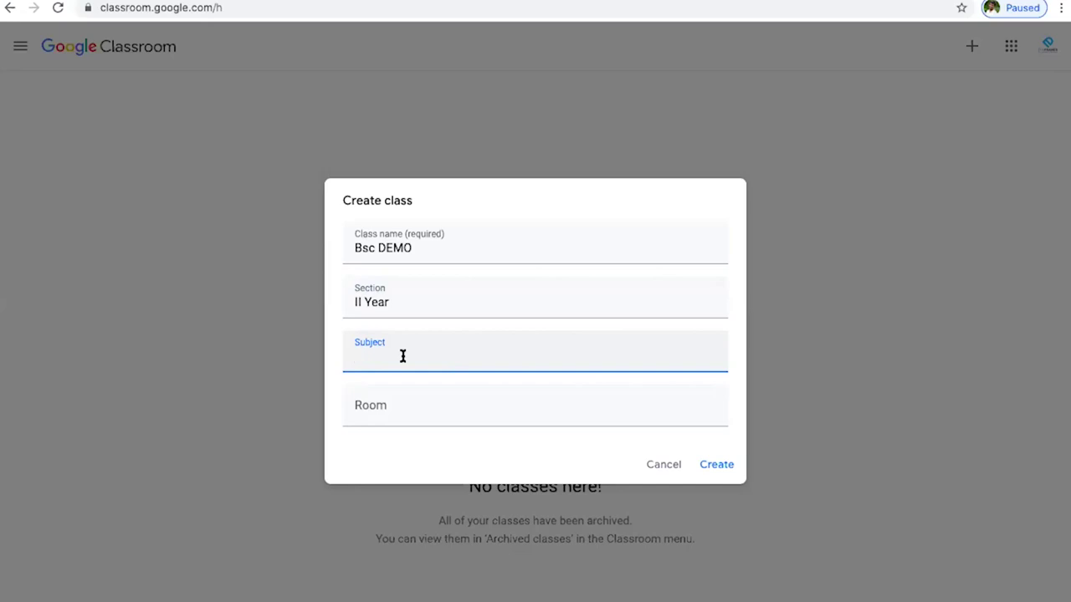
type("Maths")
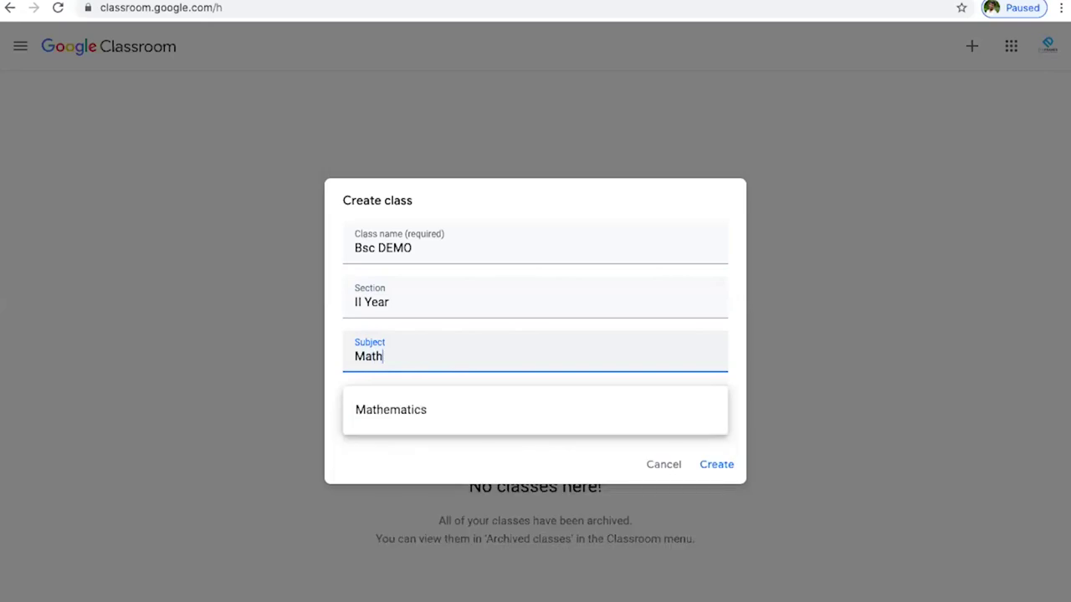
key("BackSpace")
key("BackSpace")
key("BackSpace")
key("BackSpace")
key("BackSpace")
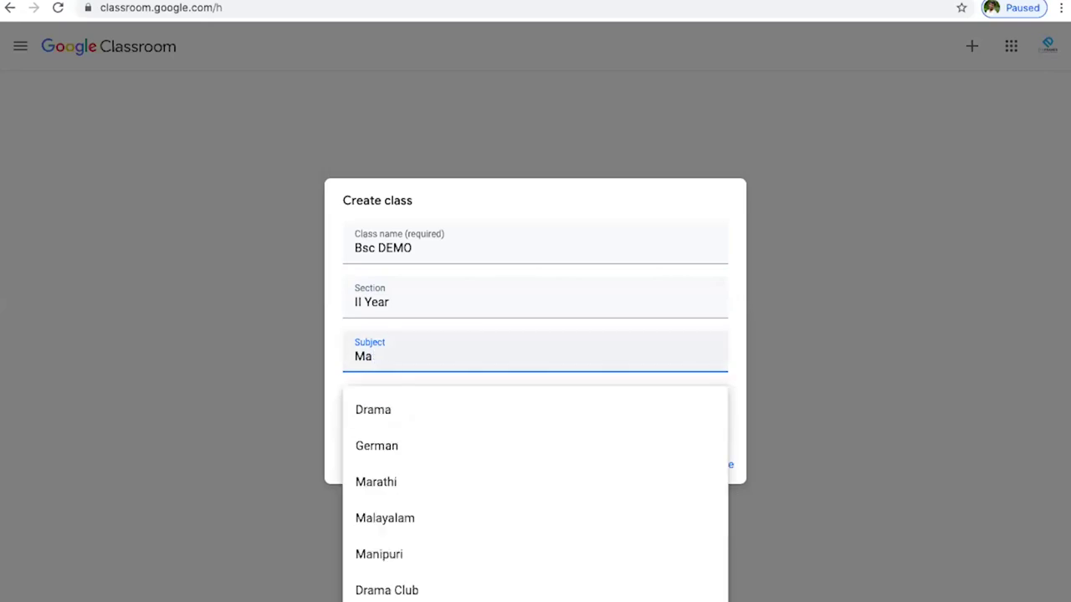
type("Demo")
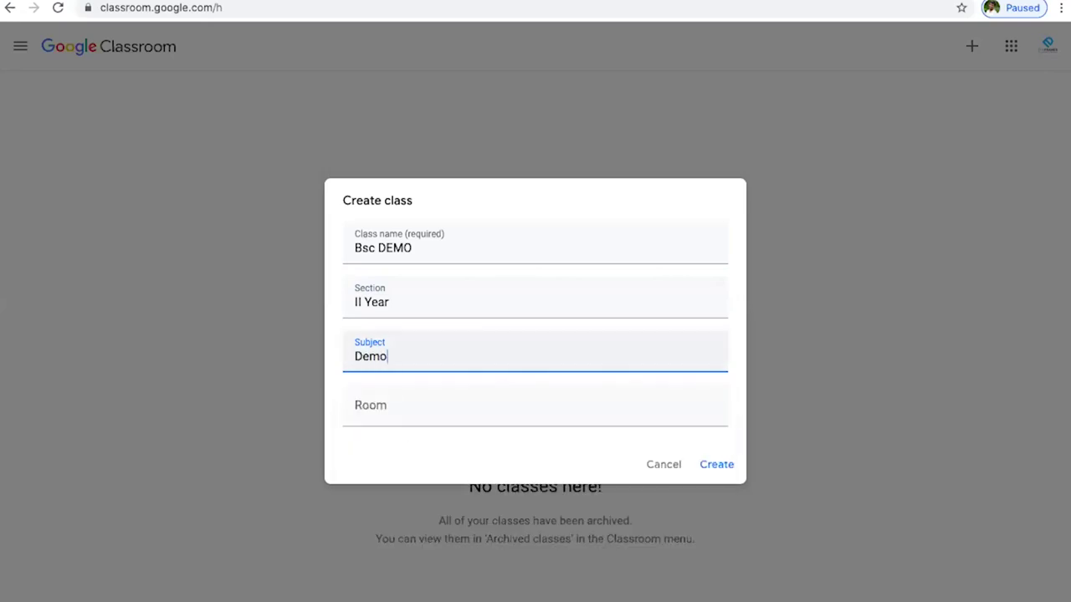
left_click(416, 406)
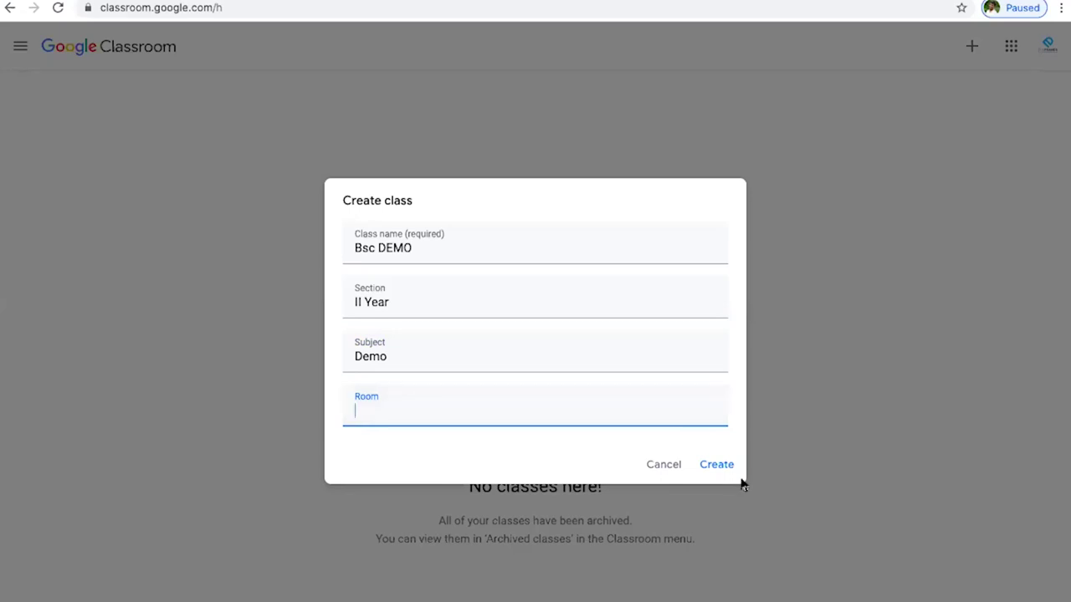
- Create the Bsc DEMO class, dismiss the invite tip, and view the enlarged class code
left_click(717, 465)
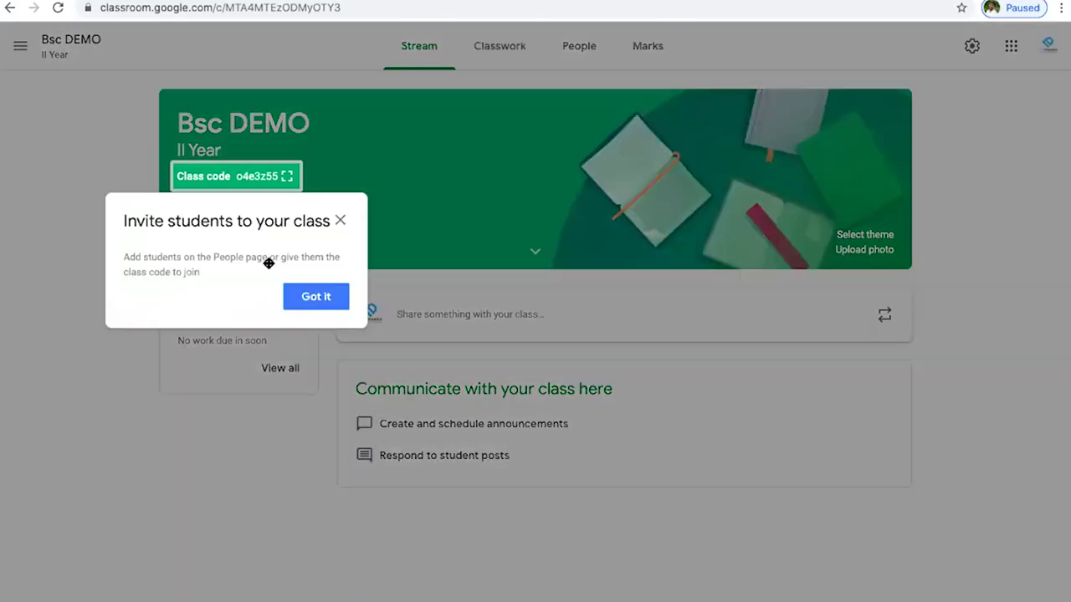
left_click(339, 221)
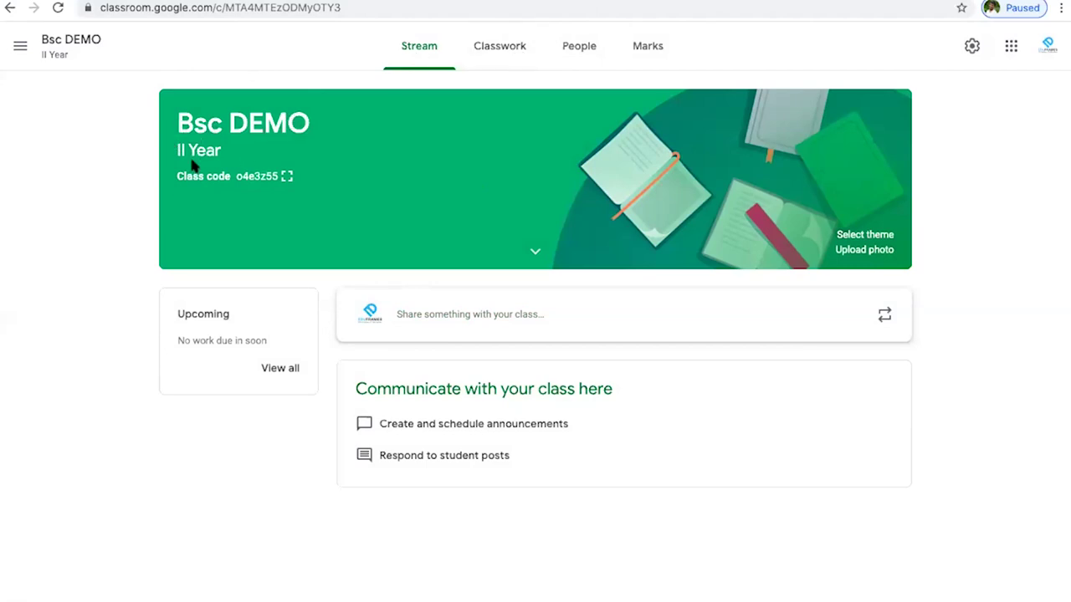
left_click(286, 176)
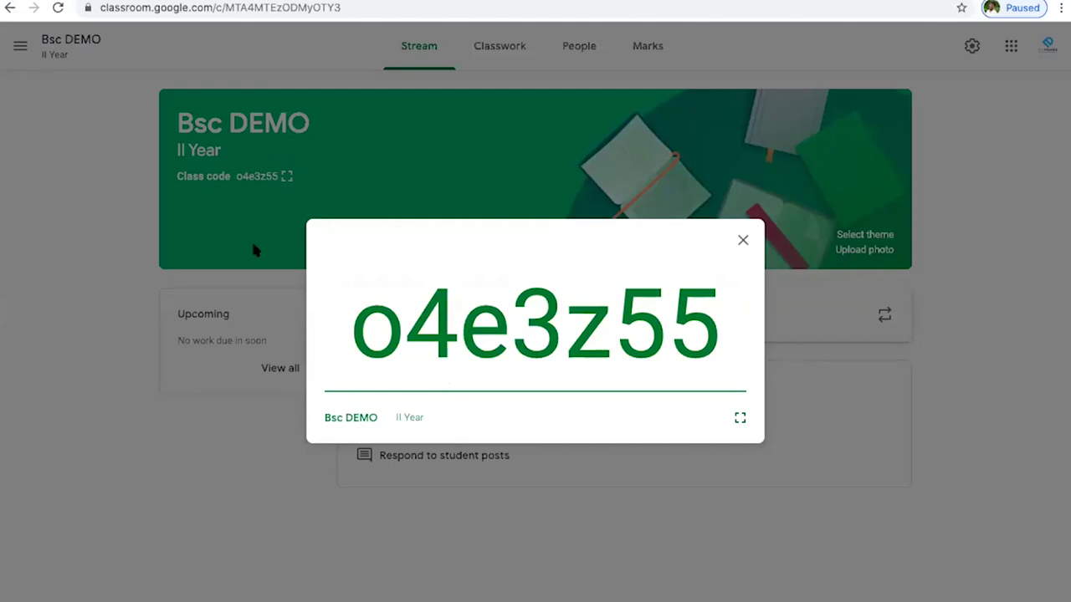
left_click_drag(363, 333, 707, 308)
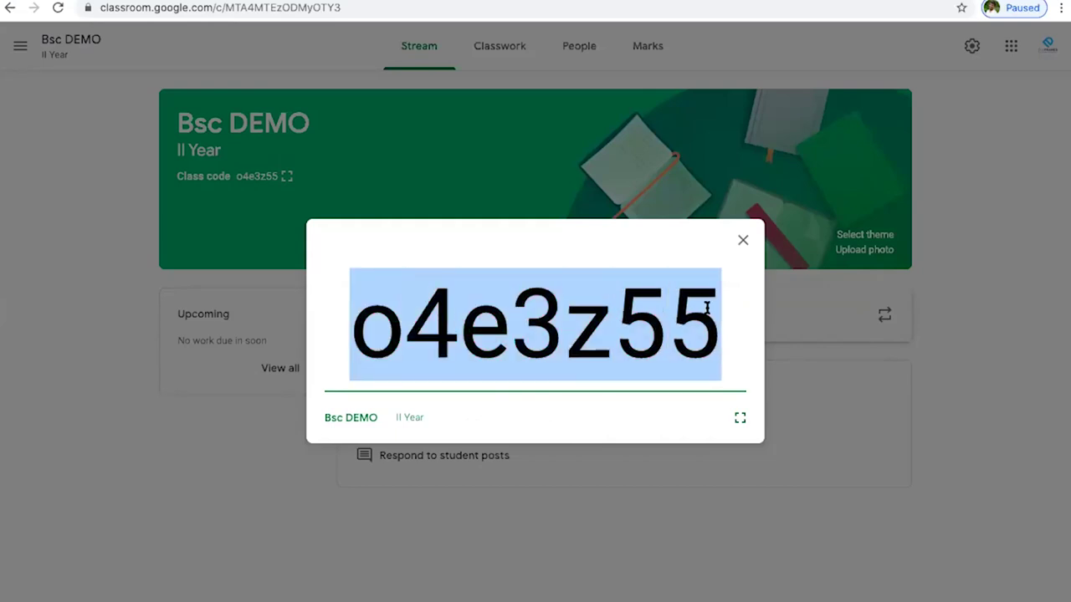
left_click(120, 524)
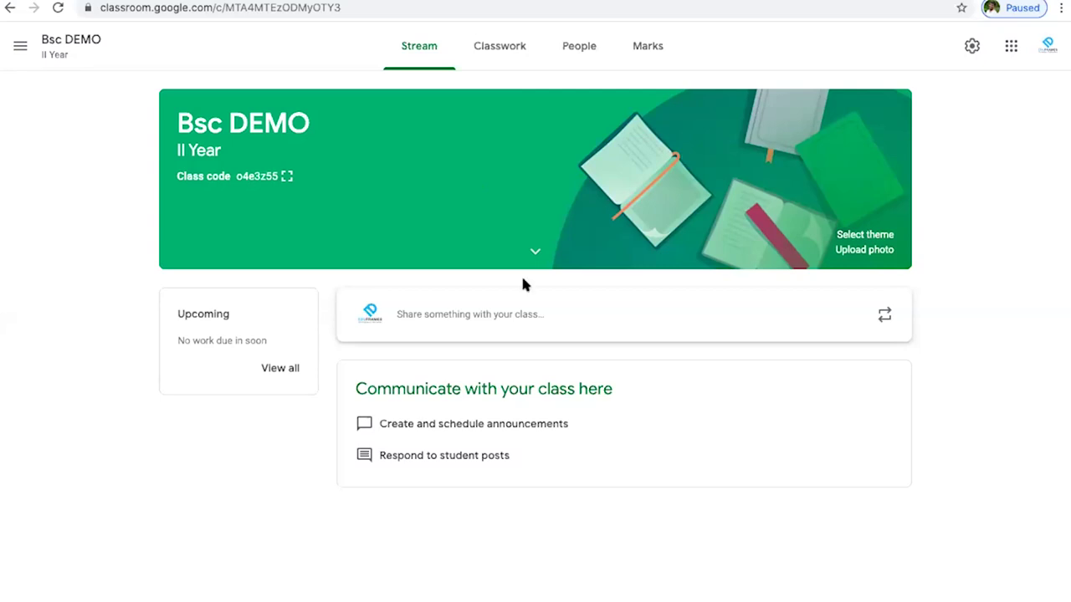
- Apply the purple camera image from the Other gallery as the Bsc DEMO class theme
left_click(536, 251)
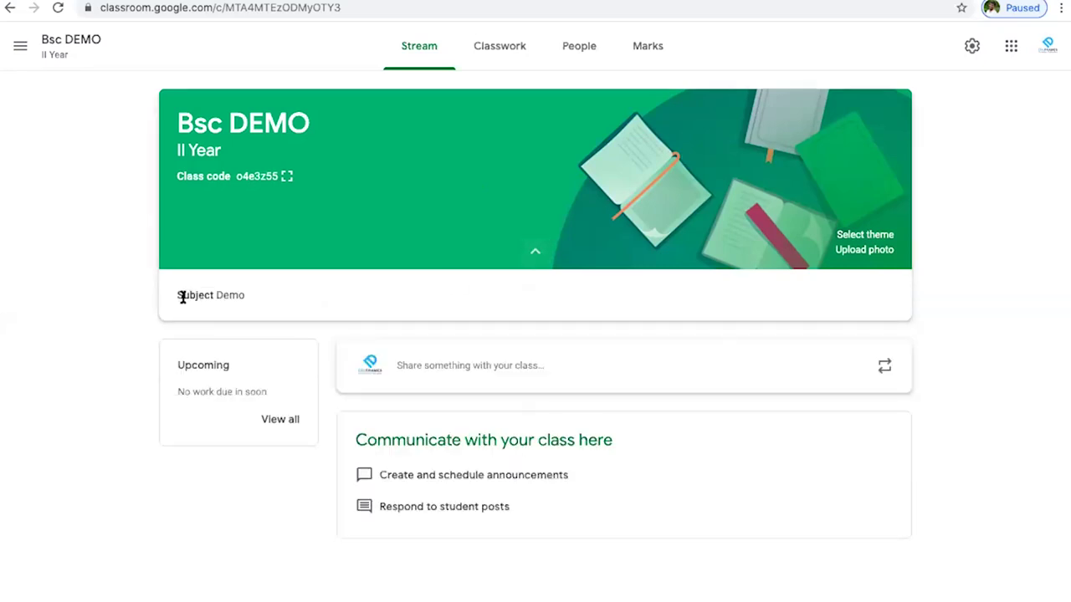
left_click(536, 253)
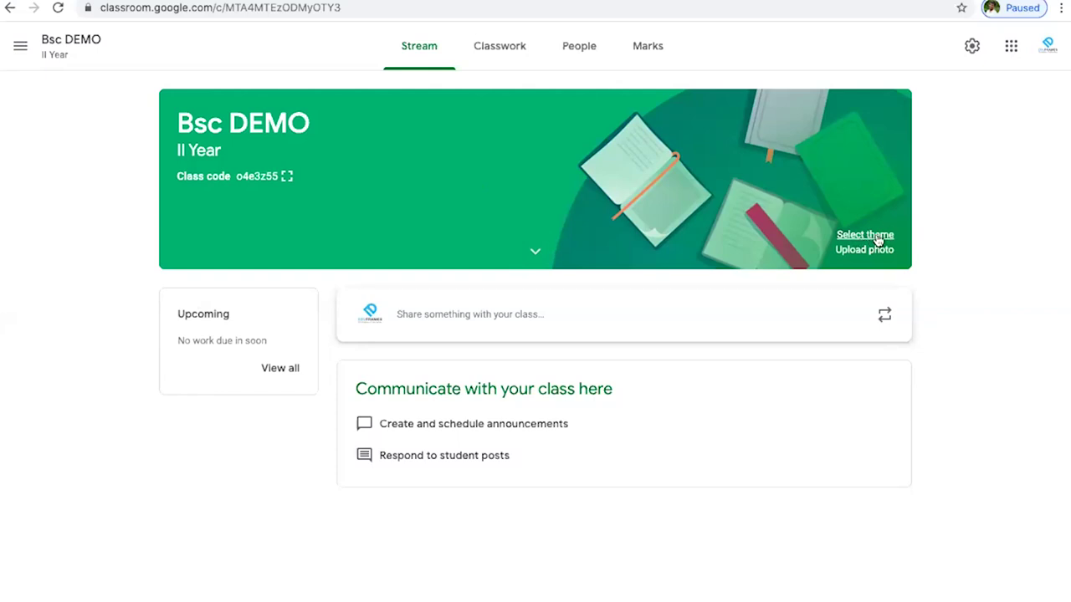
left_click(865, 235)
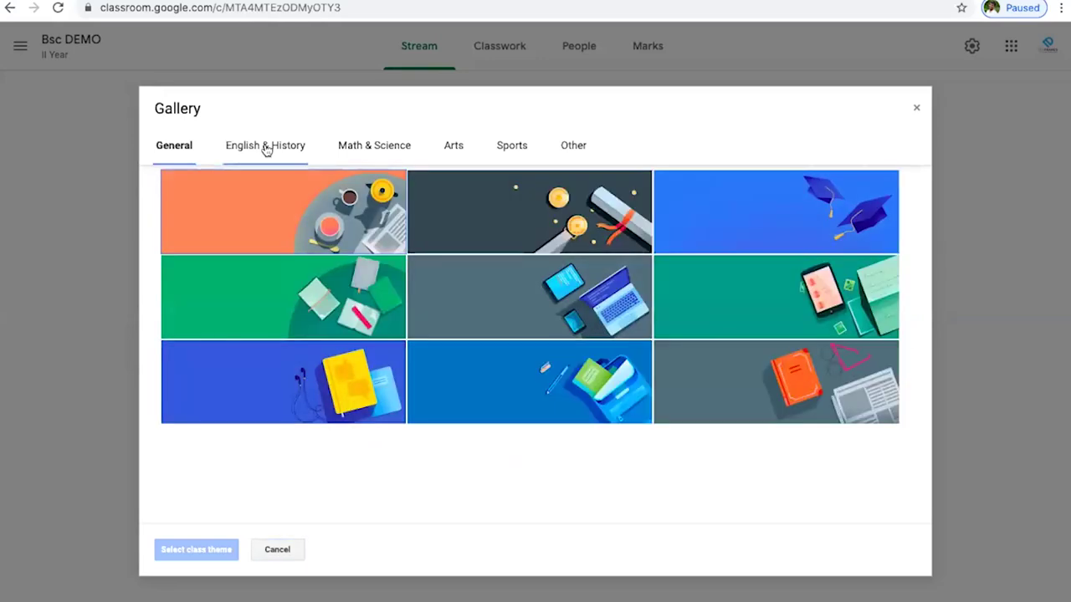
left_click(279, 147)
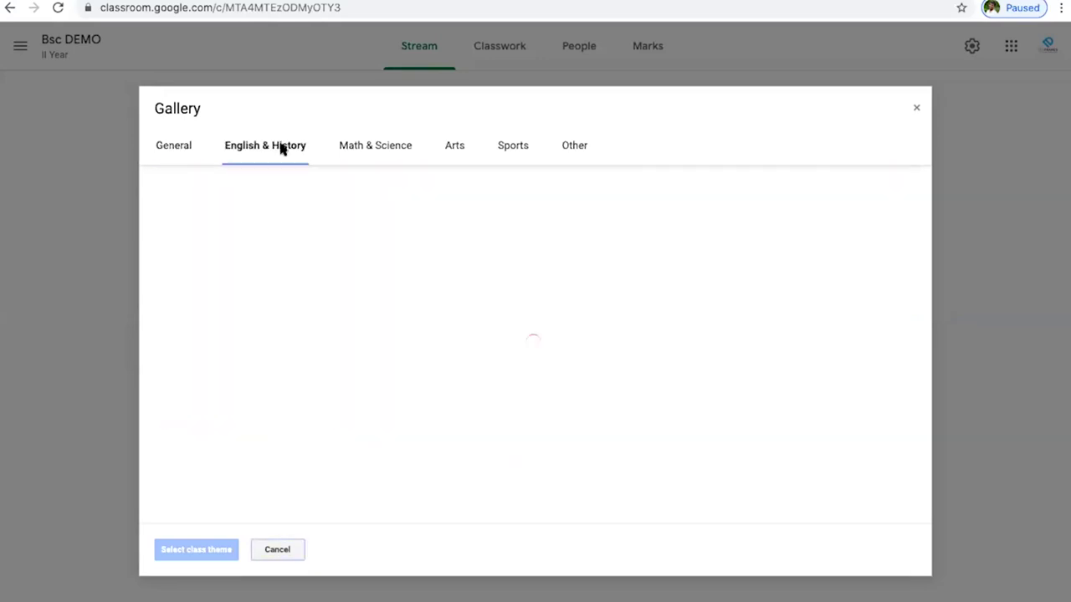
left_click(382, 148)
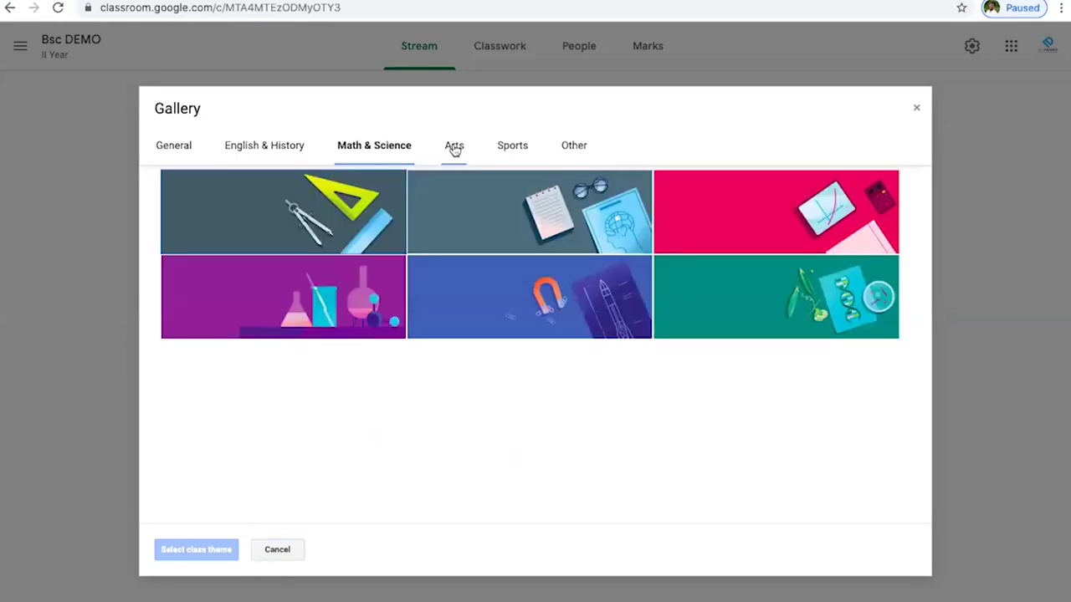
left_click(571, 146)
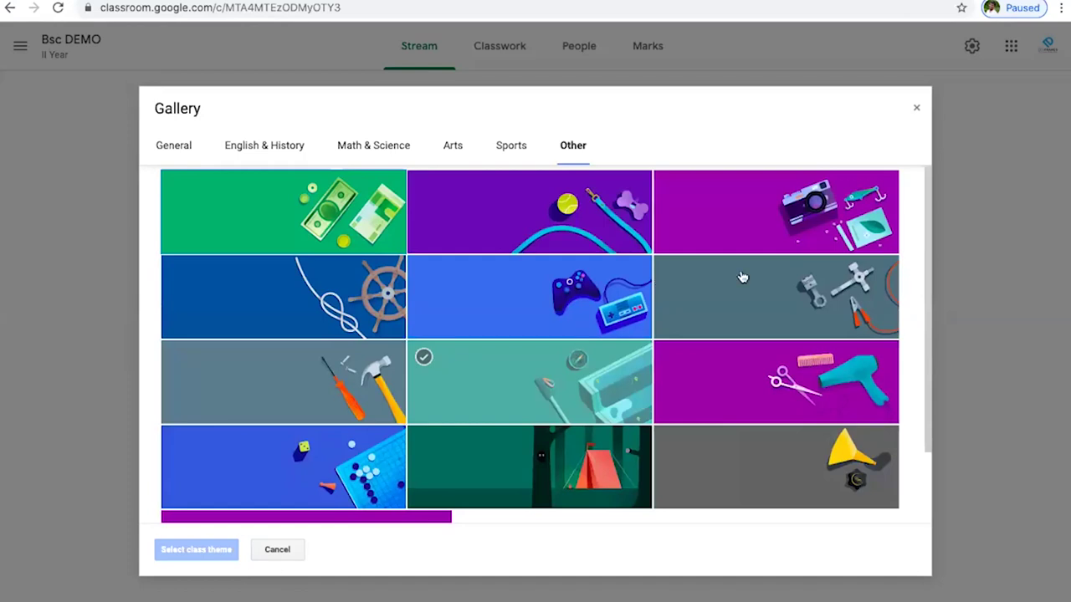
left_click(776, 215)
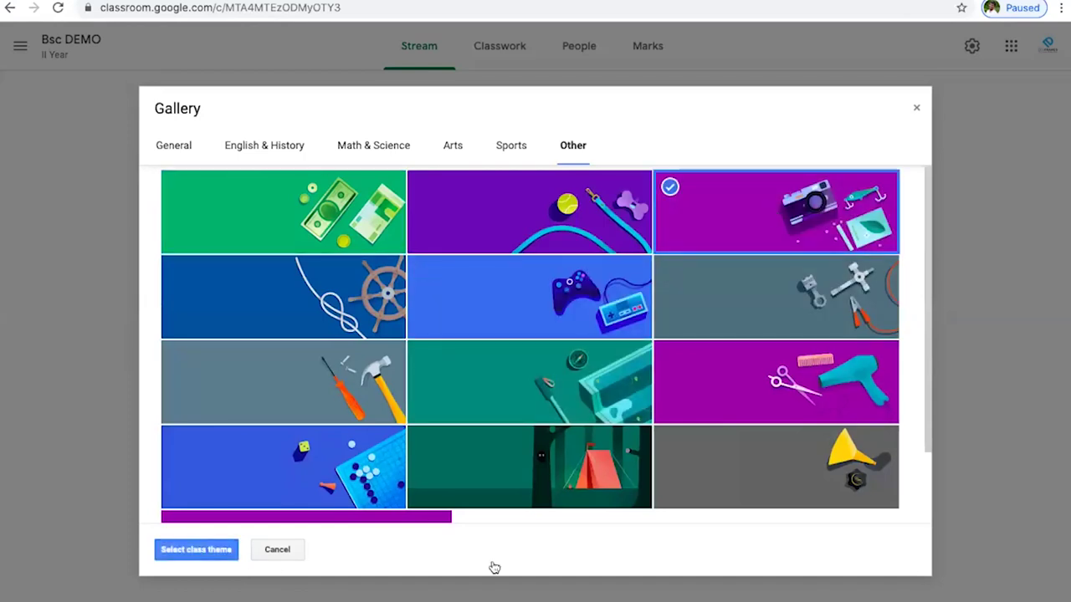
left_click(197, 550)
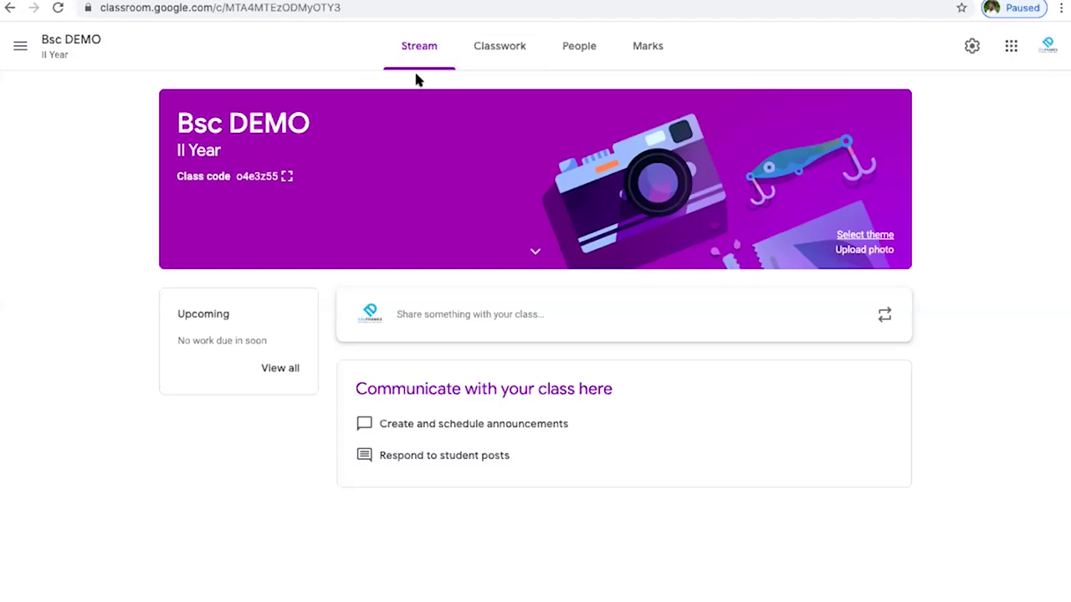
left_click(387, 57)
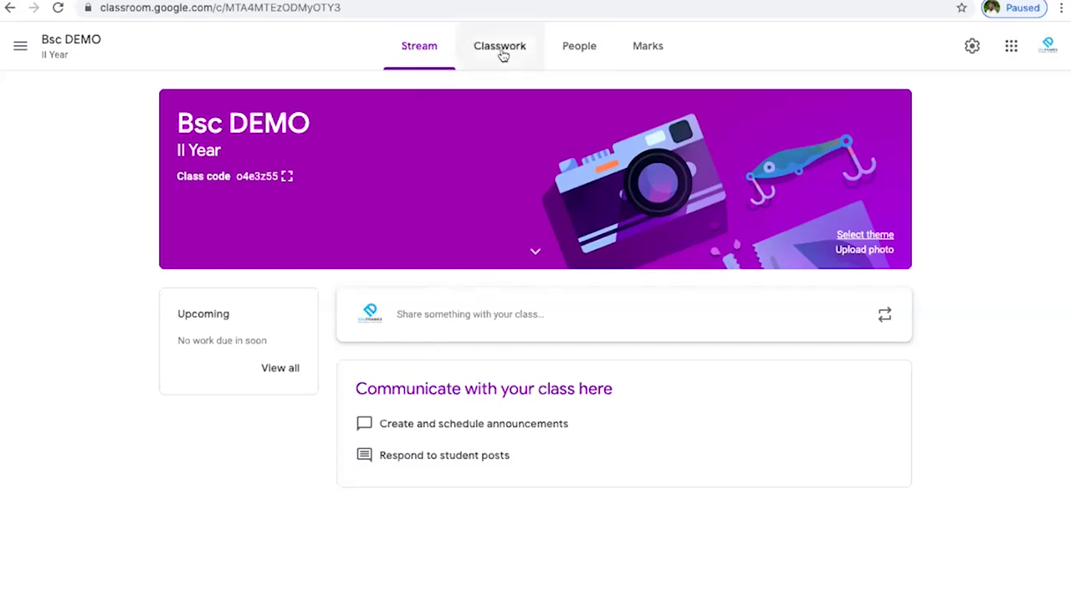
- On the People page, cancel a teacher invite and enter the student's e-mail in Invite students
left_click(589, 64)
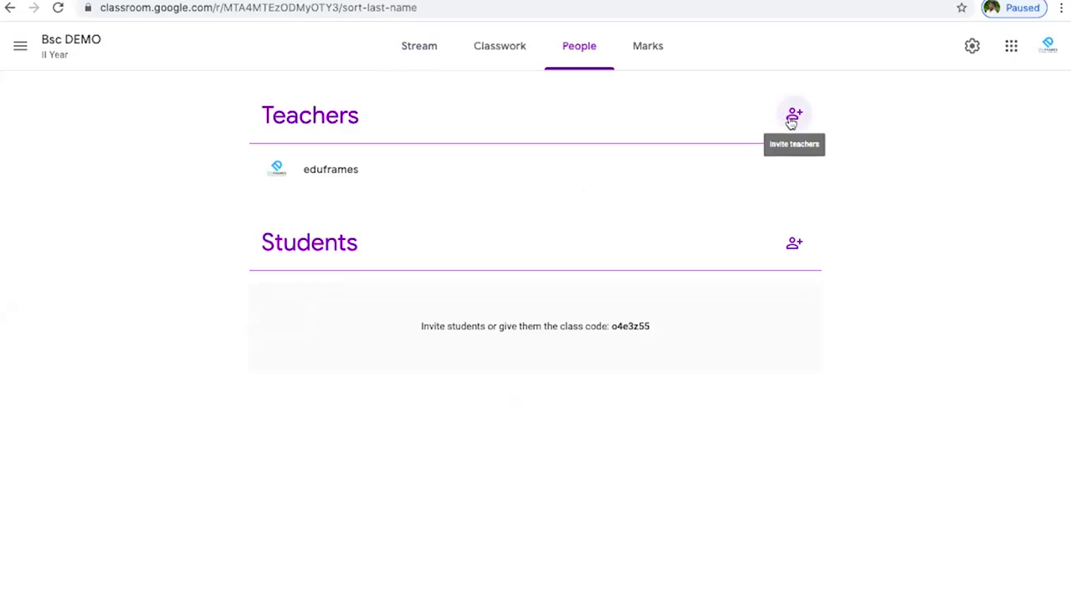
left_click(792, 117)
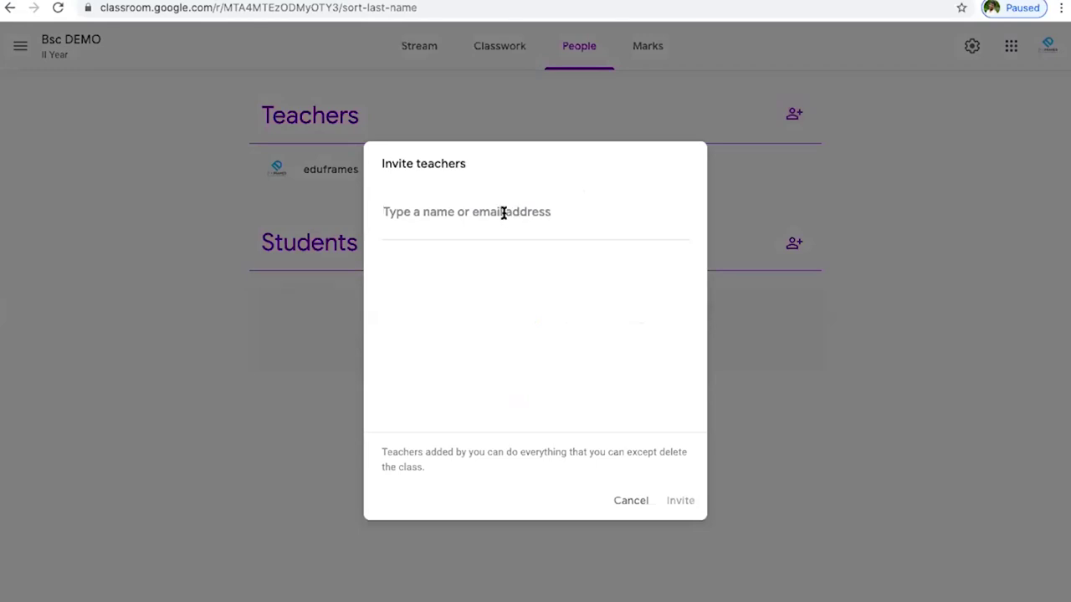
type("email id")
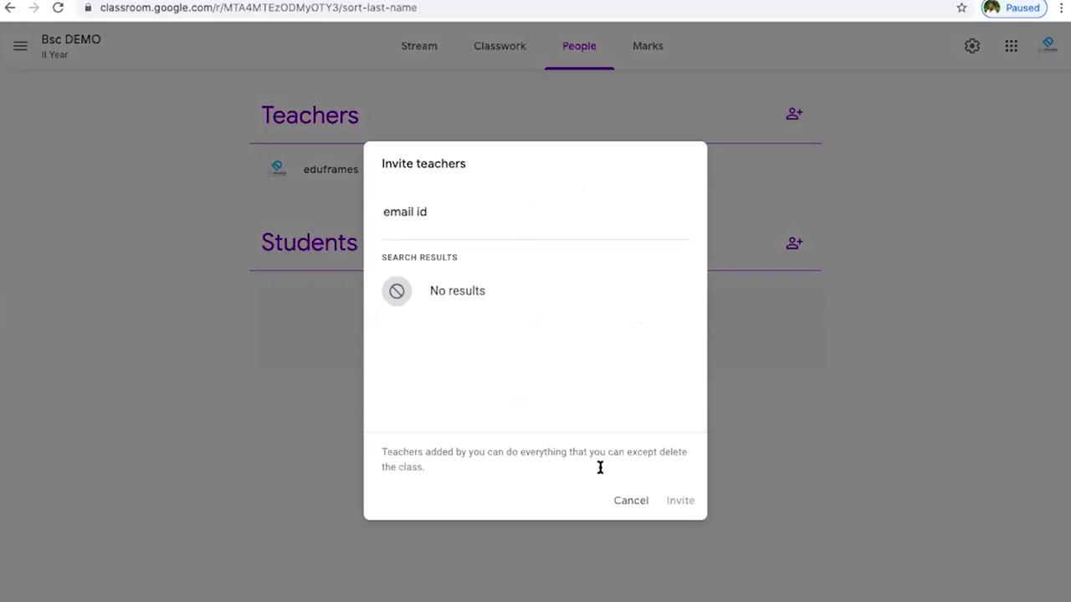
left_click(627, 501)
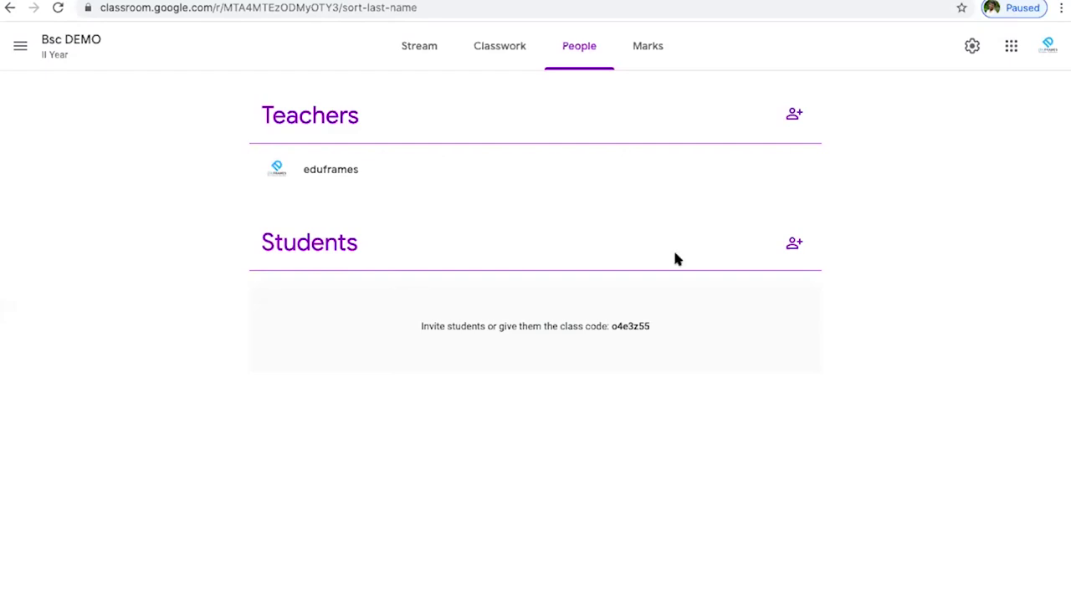
left_click(793, 243)
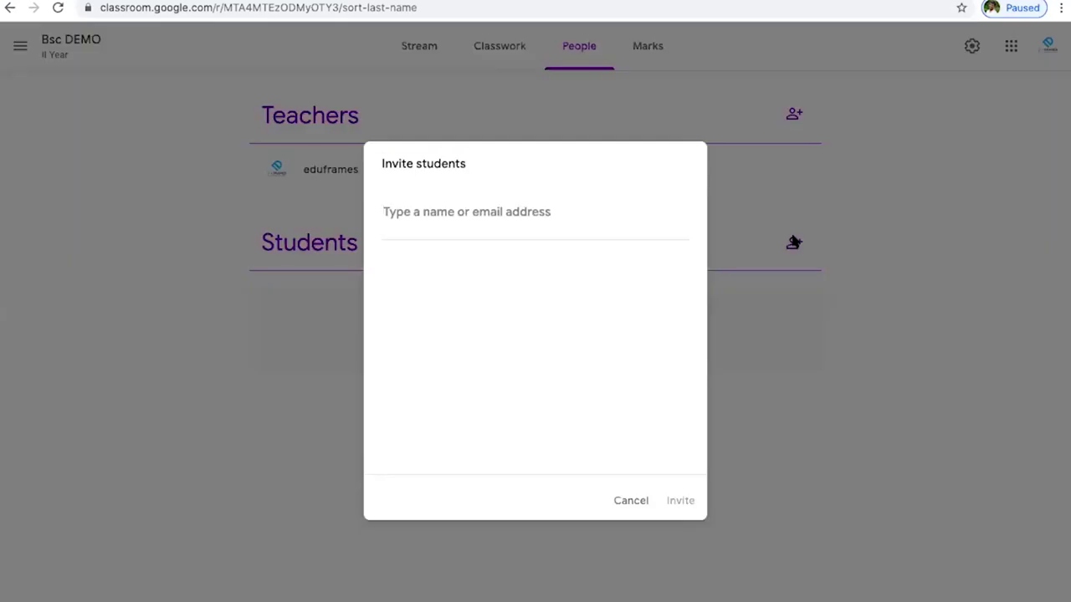
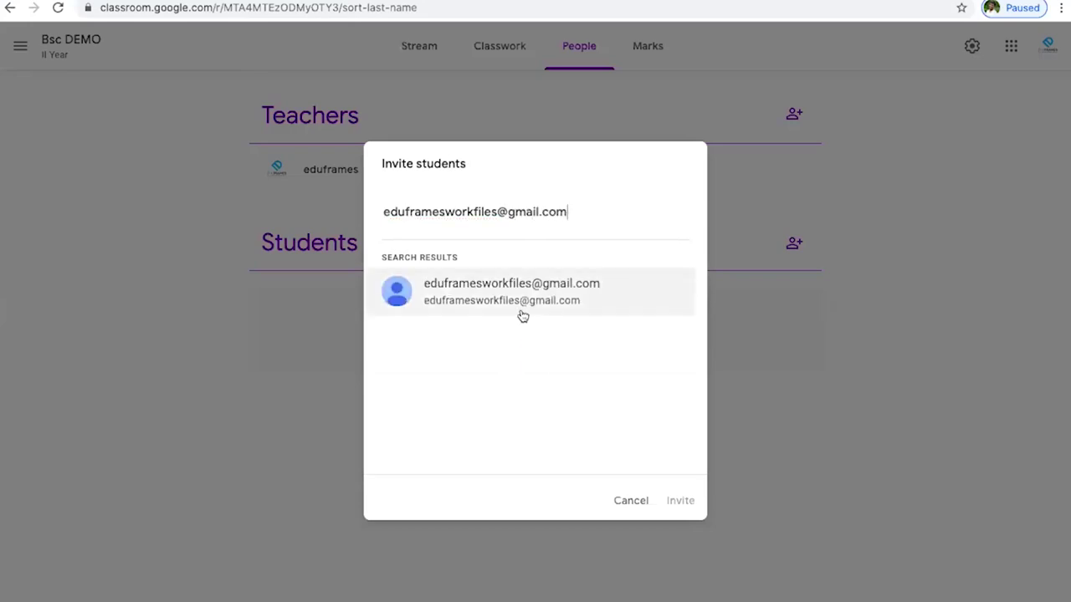
- Select the matching student account and send the class invitation
left_click(520, 310)
left_click(680, 500)
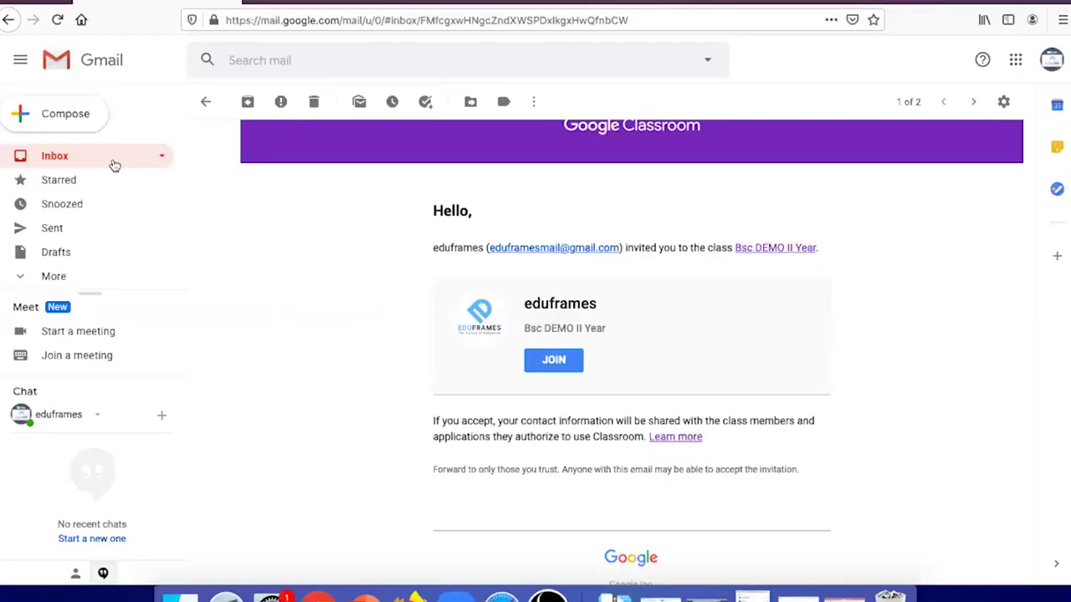
- Open the Bsc DEMO II Year invitation in the student's Gmail inbox and join the class
left_click(110, 158)
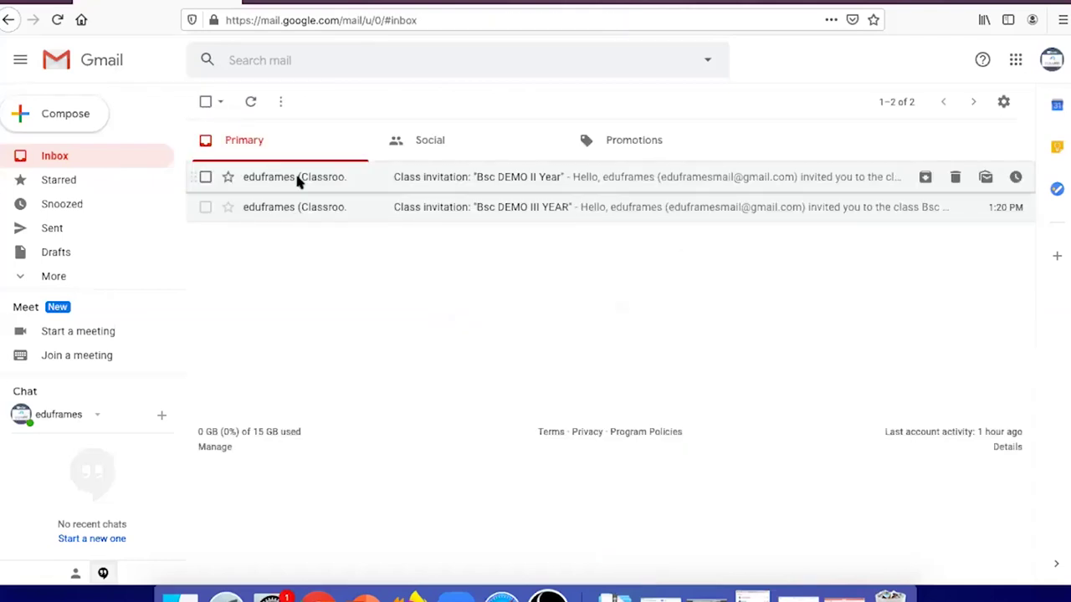
mouse_move(297, 182)
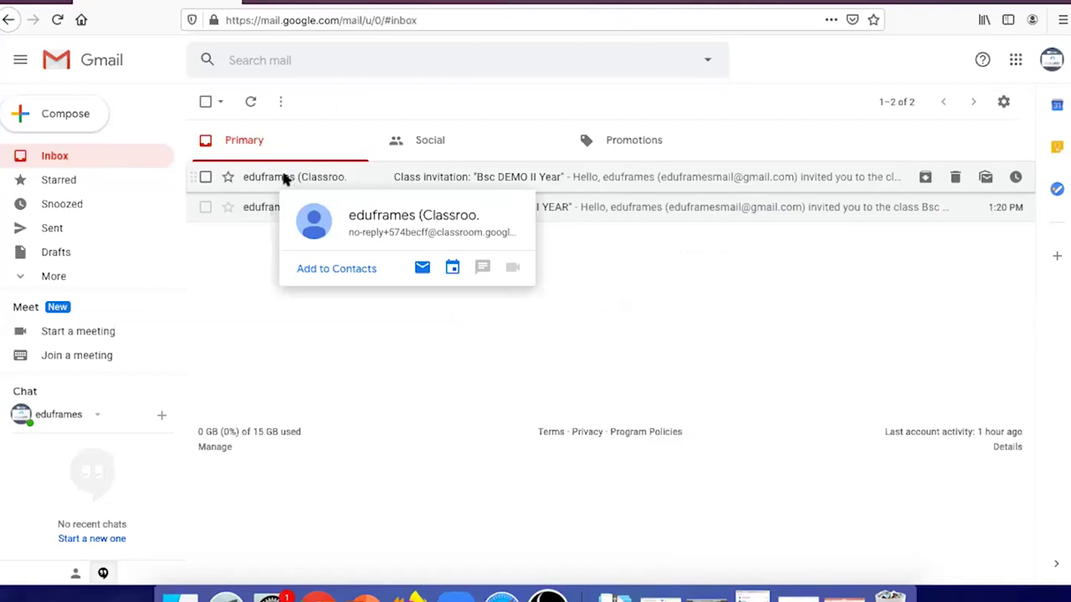
left_click(285, 178)
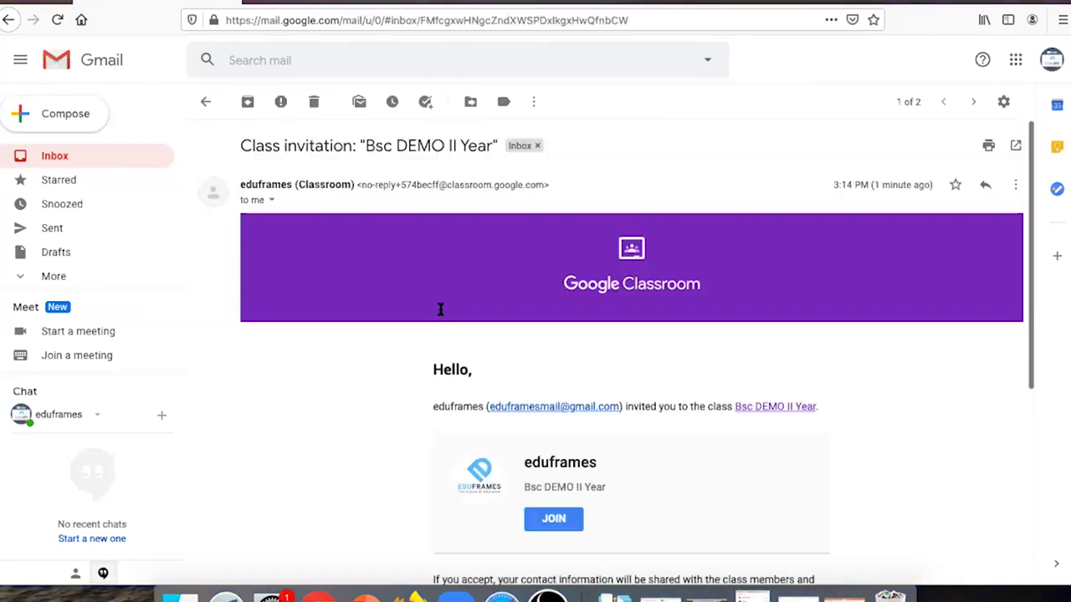
scroll(407, 335, "down", 4)
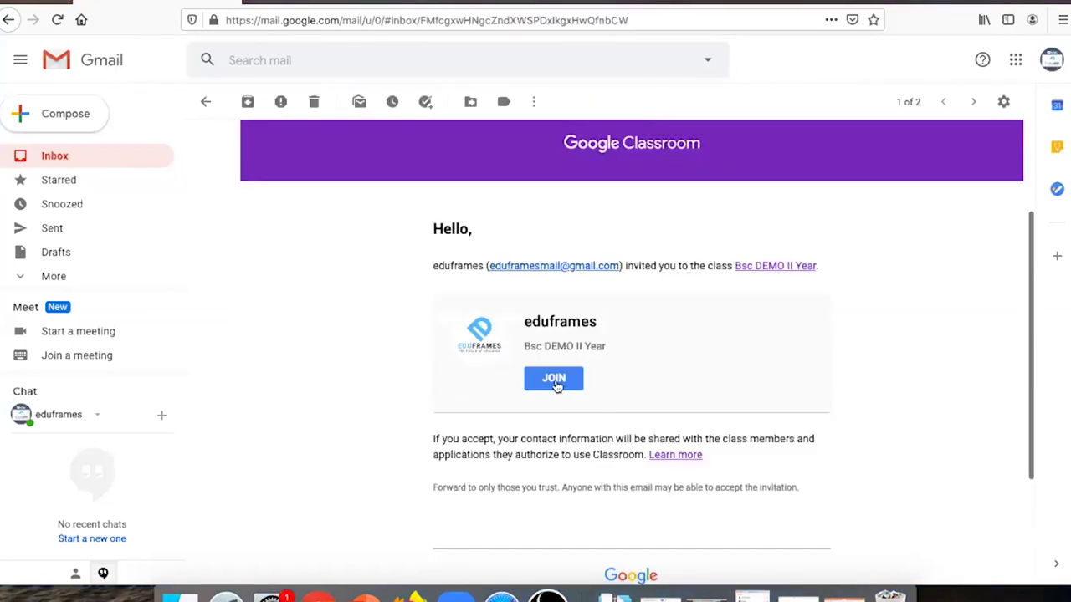
left_click(557, 382)
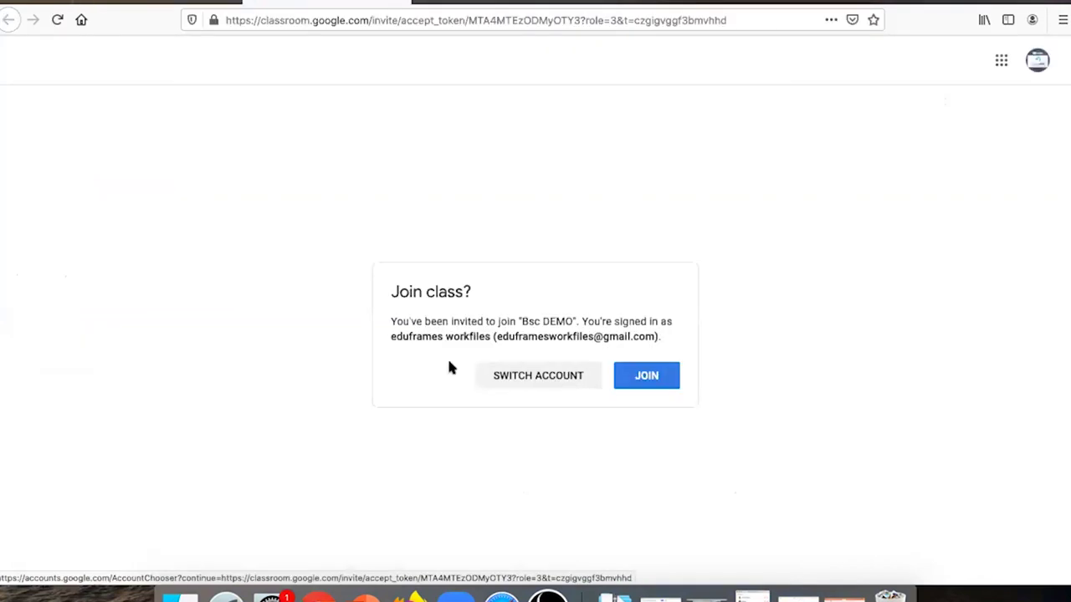
left_click(620, 379)
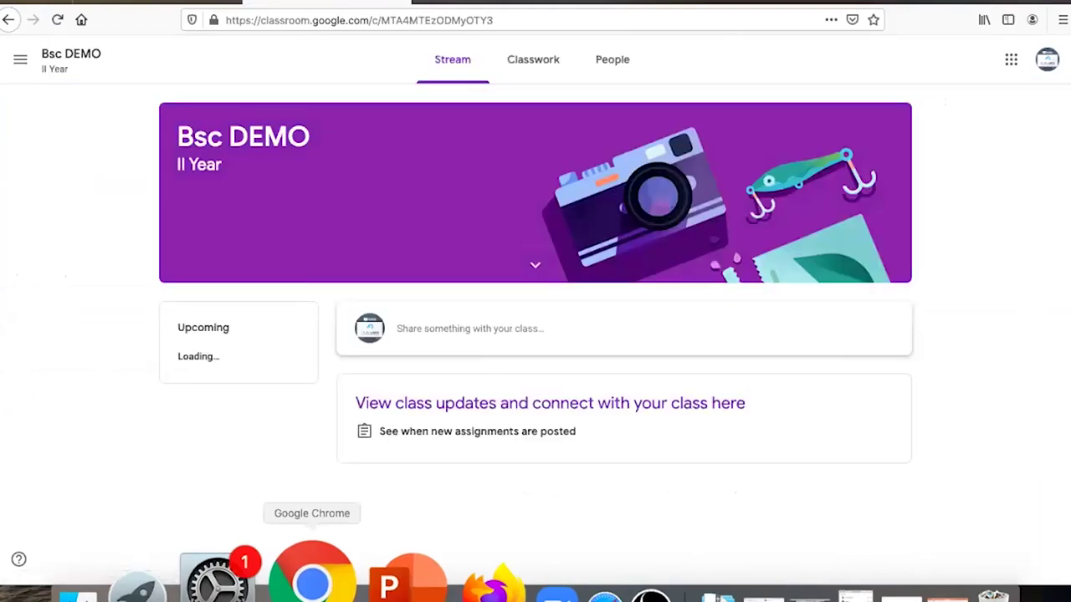
- Return to the teacher's Bsc DEMO view, dismiss the tips, and open the Classwork page
left_click(311, 578)
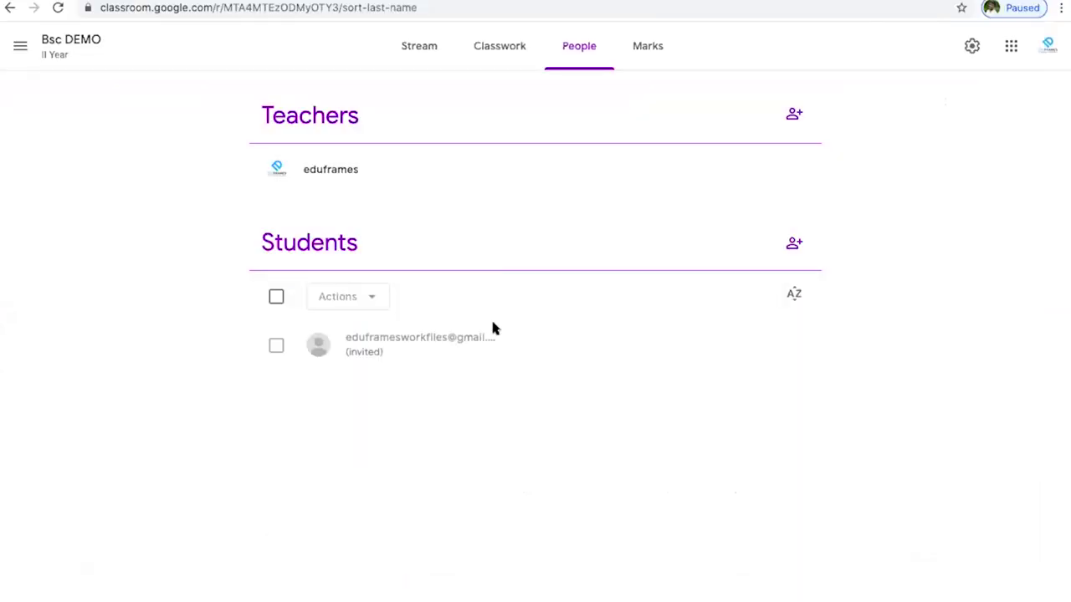
left_click(62, 8)
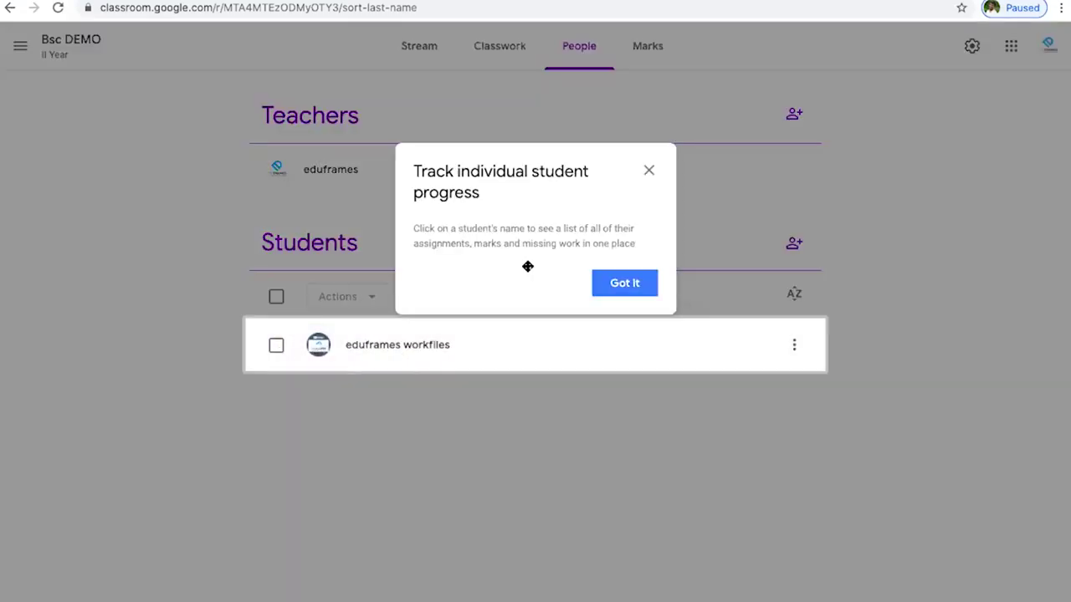
left_click(648, 170)
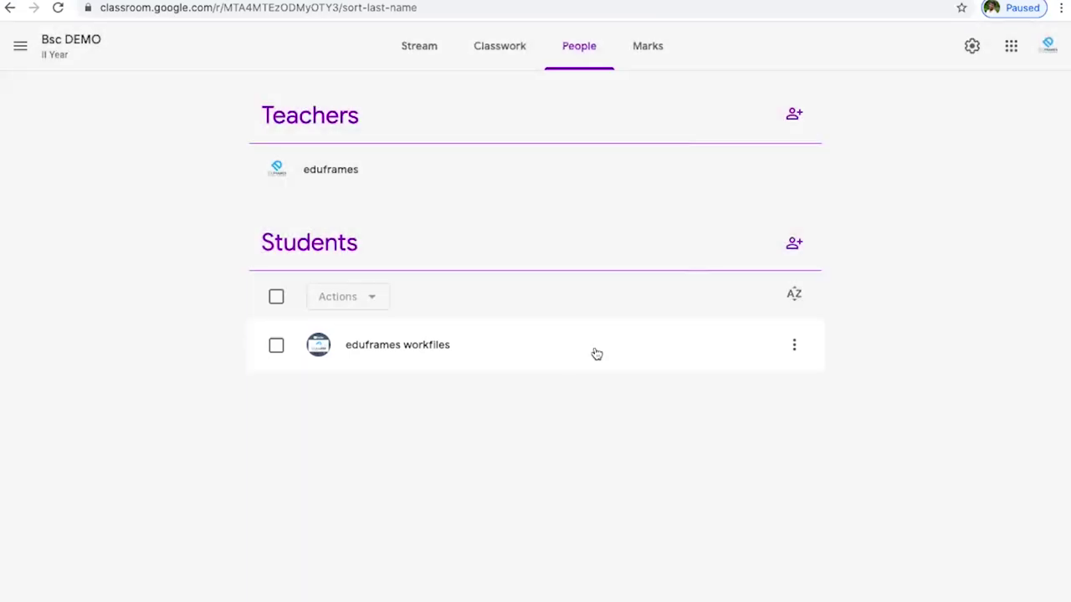
left_click(435, 49)
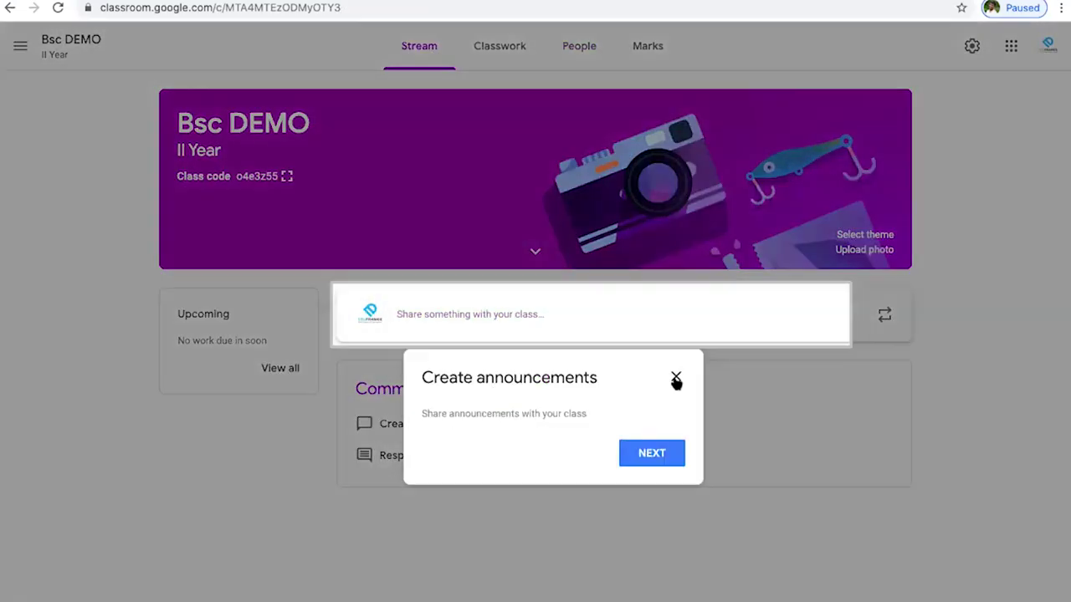
left_click(676, 379)
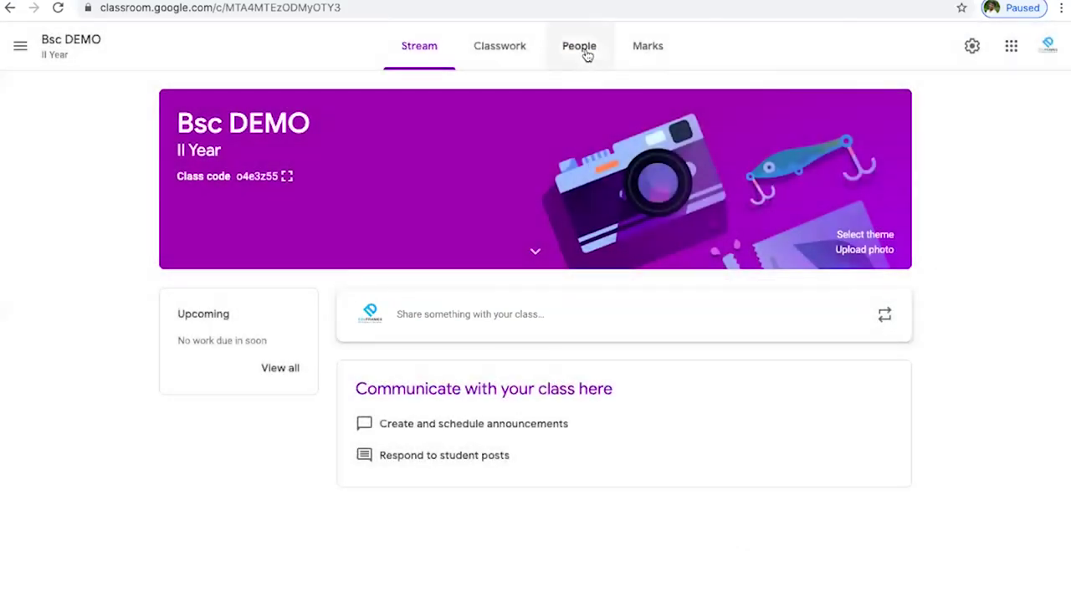
left_click(579, 49)
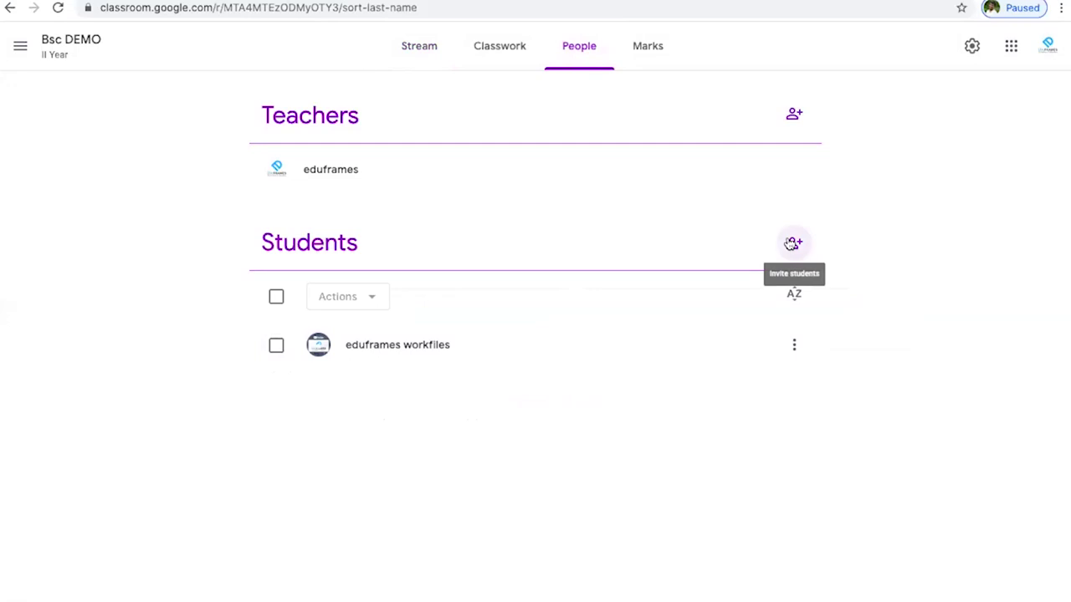
left_click(801, 242)
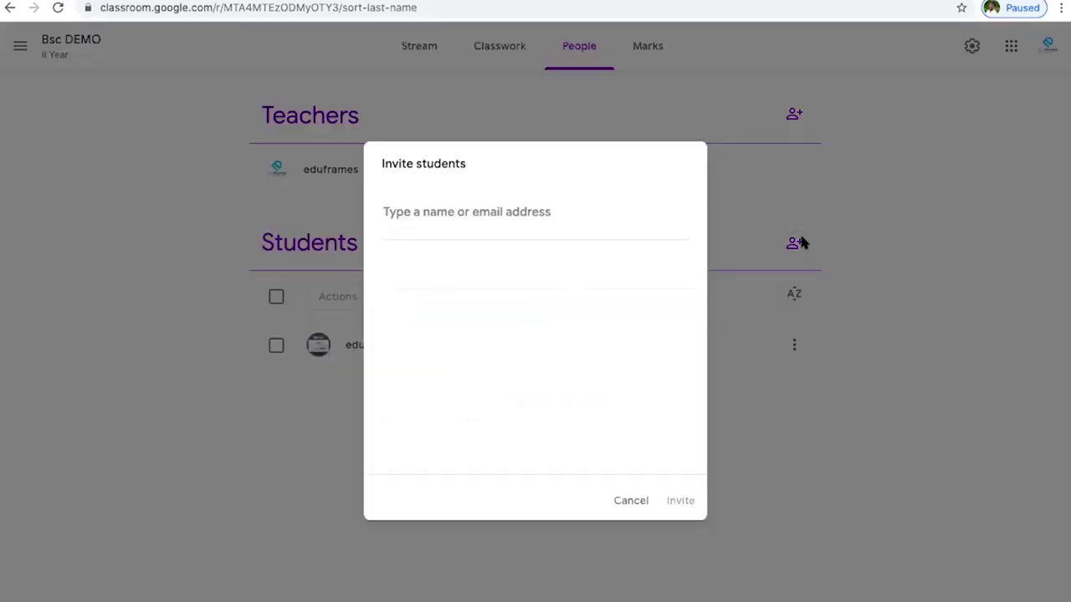
left_click(631, 502)
left_click(493, 53)
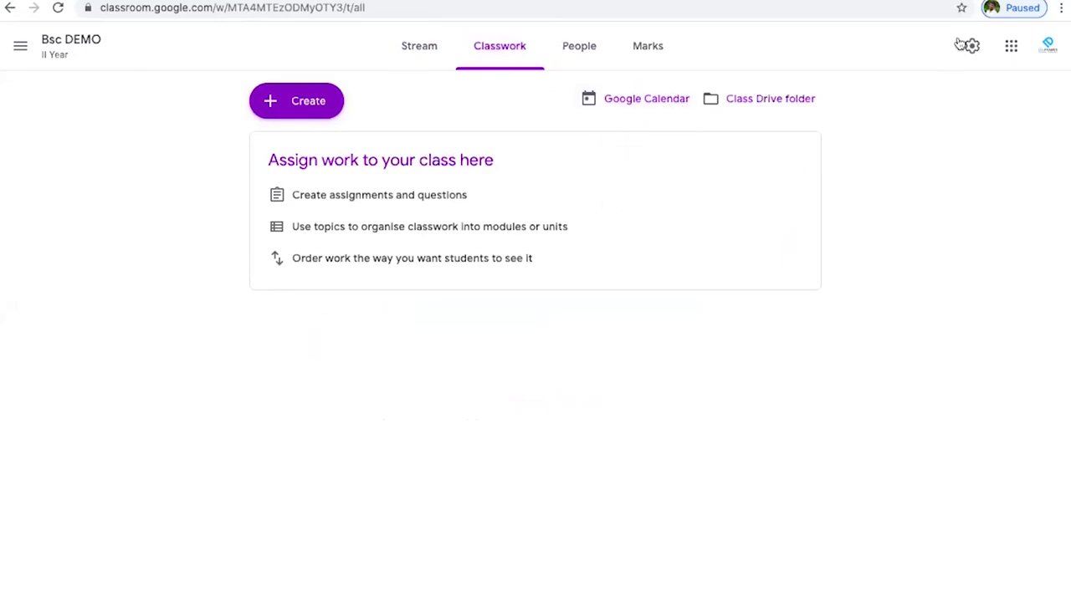
left_click(1011, 45)
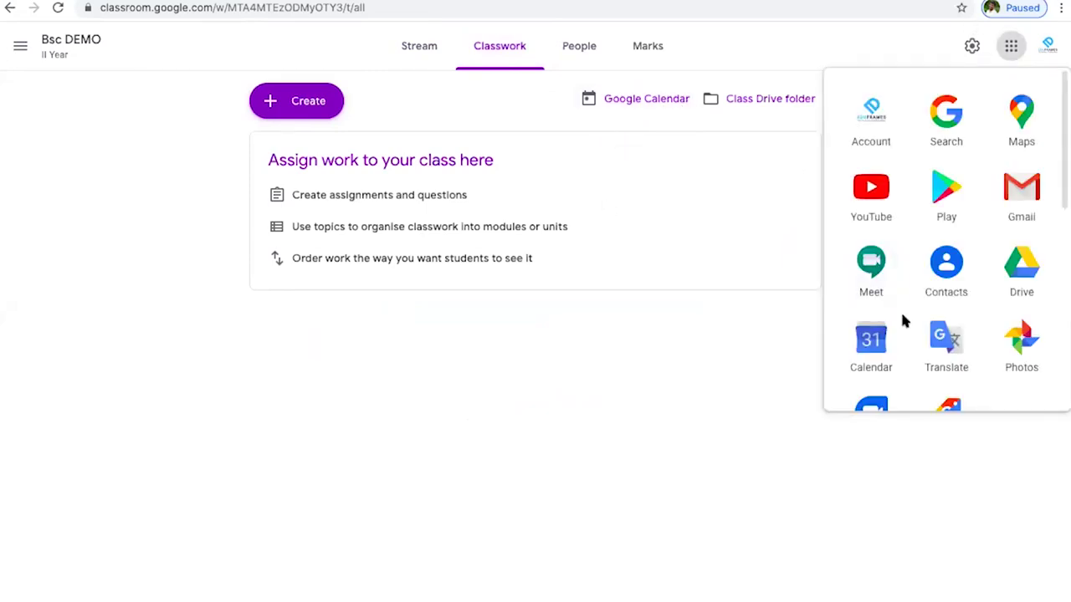
scroll(901, 321, "down", 3)
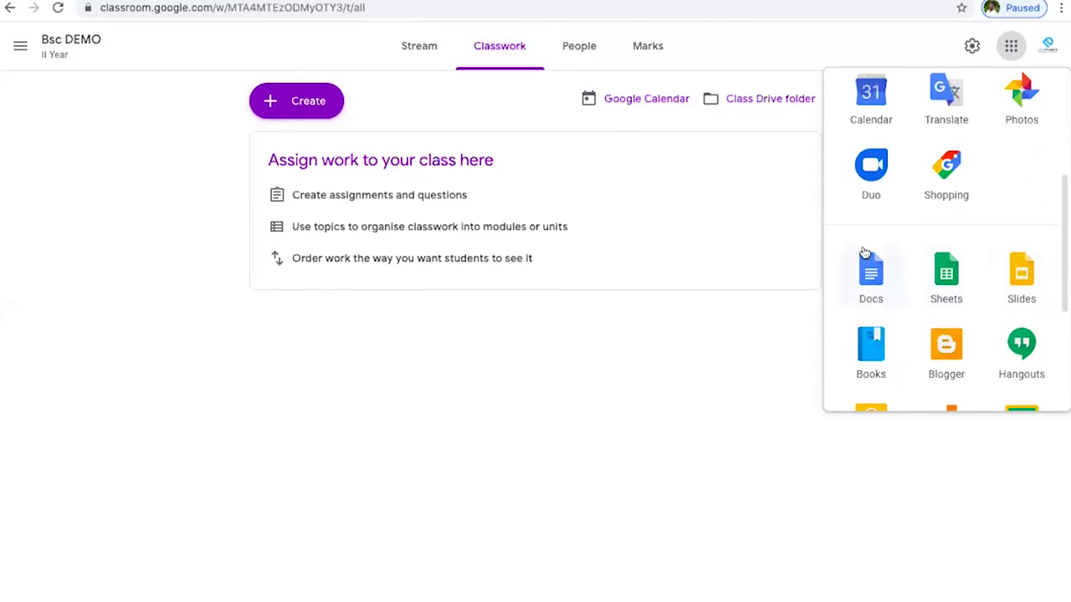
scroll(864, 256, "up", 5)
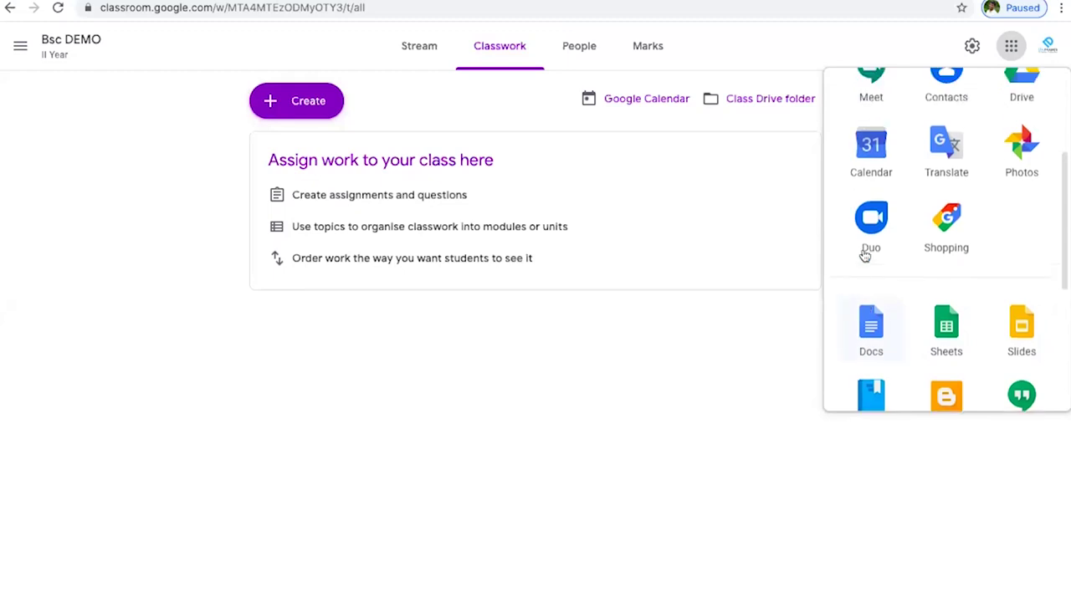
left_click(783, 349)
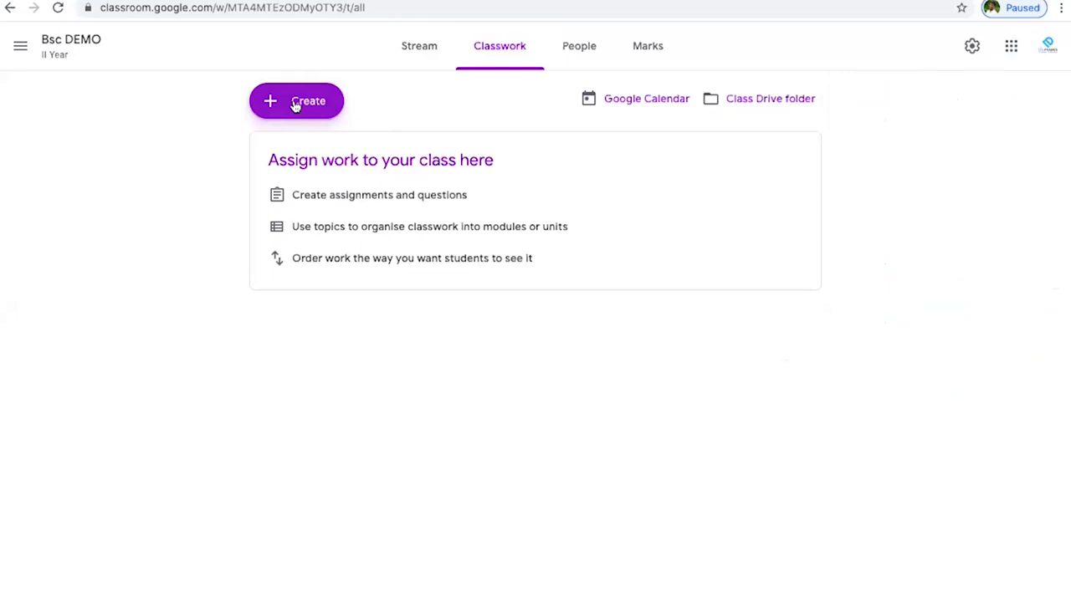
- Create a topic named 'DEMO' on the Classwork page and check its options menu
left_click(295, 105)
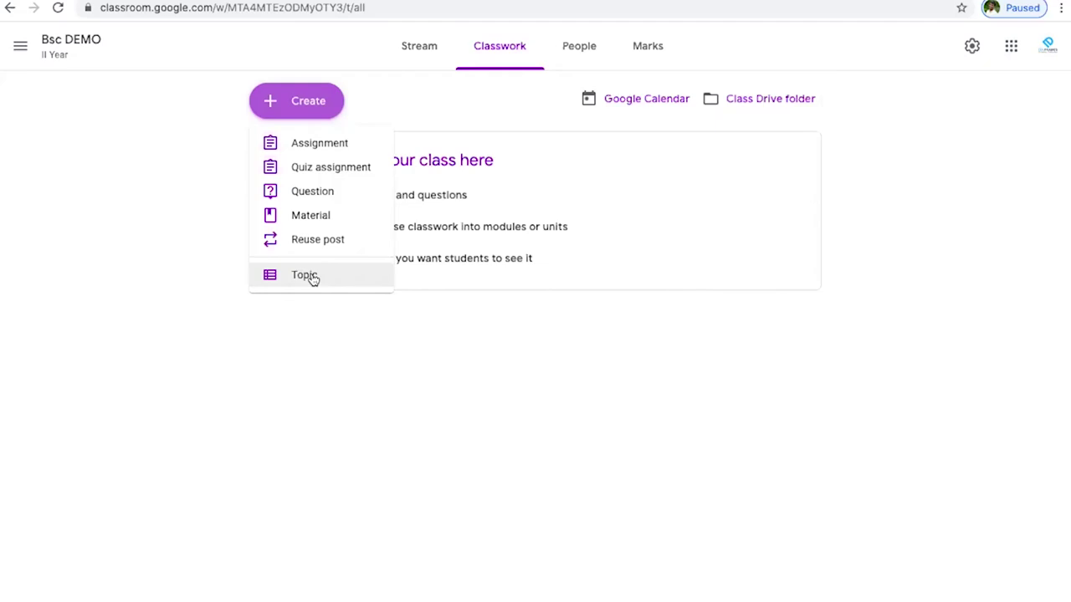
left_click(305, 275)
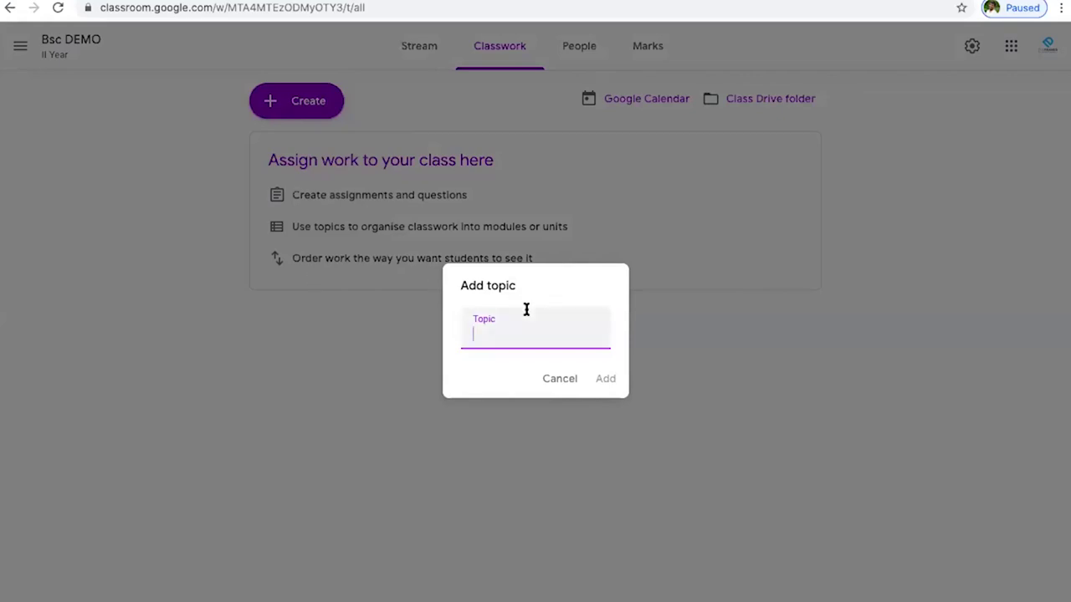
type("DEMO")
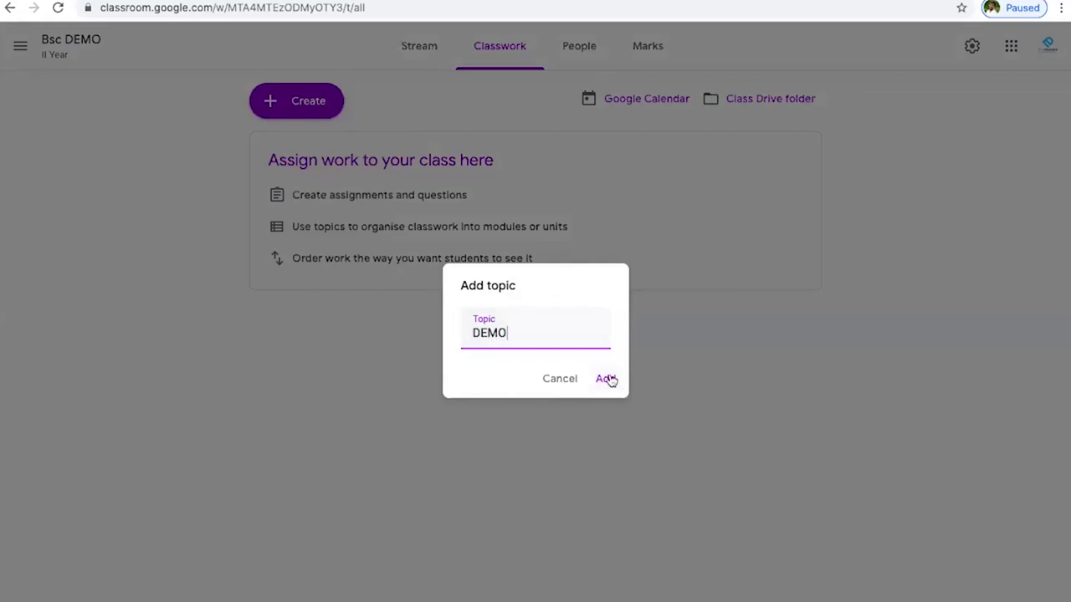
left_click(609, 377)
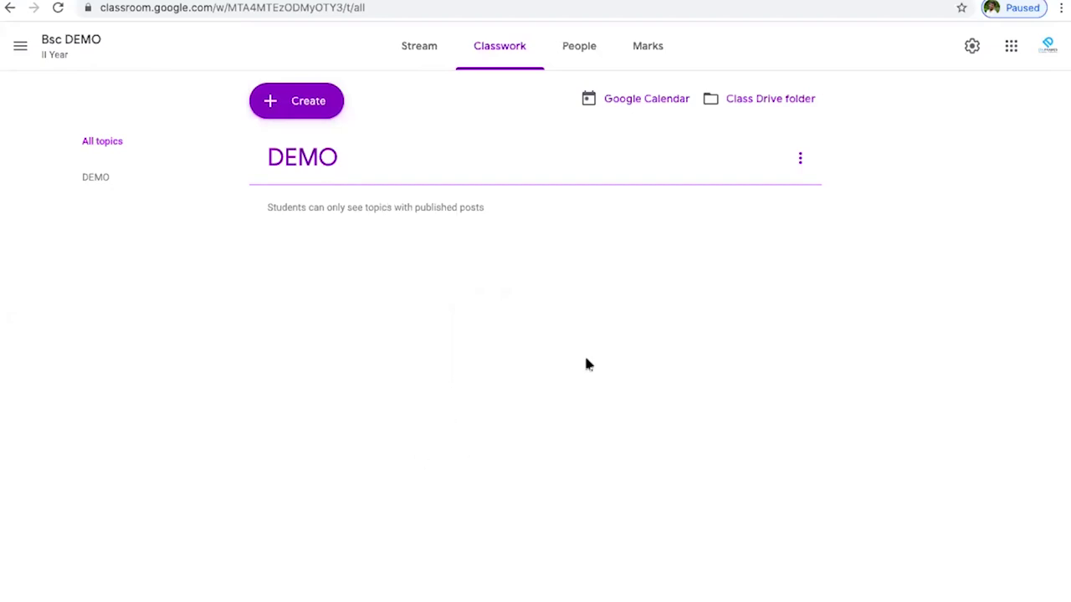
left_click(800, 159)
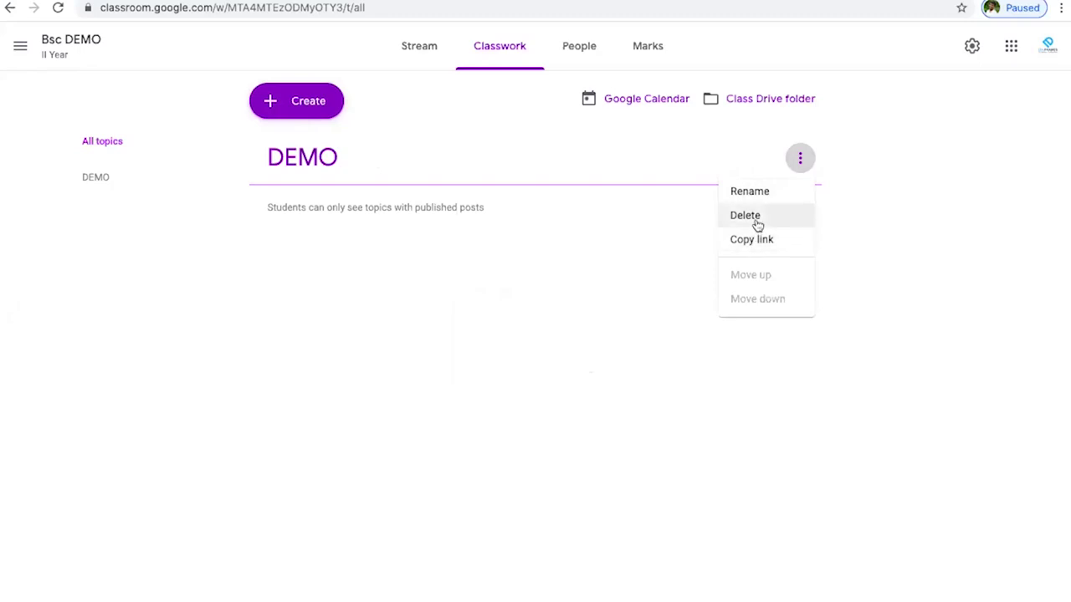
left_click(514, 285)
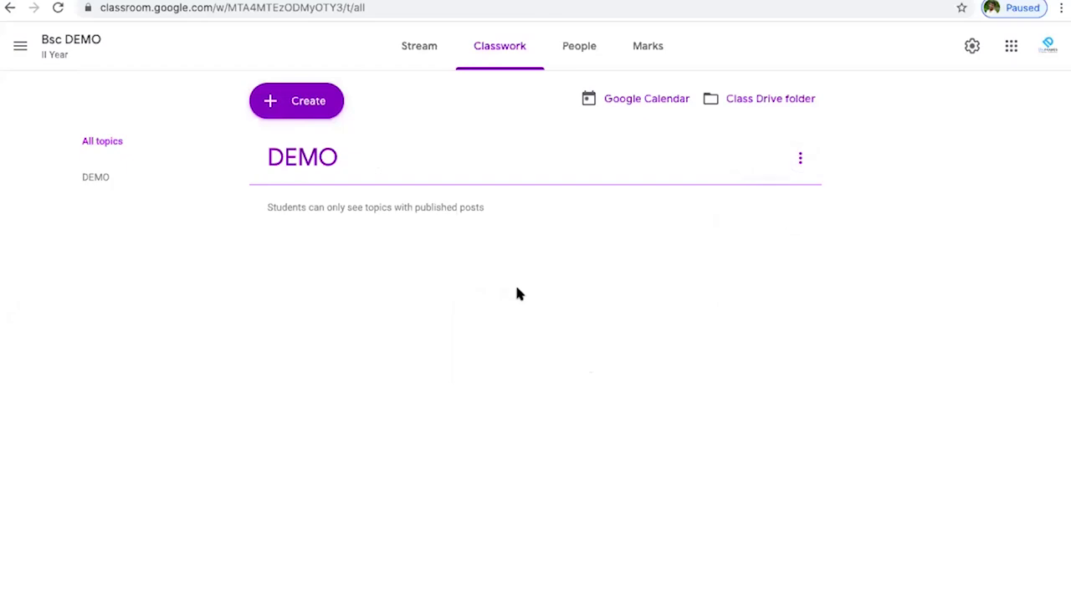
- Add a new topic named INTRO GOOGLE CLASS
left_click(319, 111)
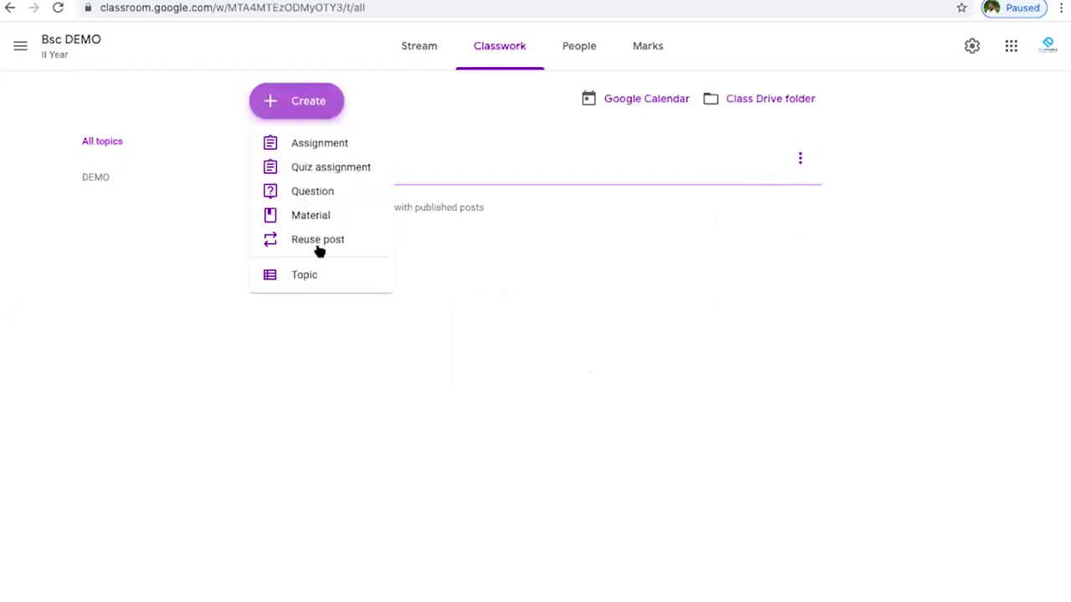
left_click(316, 276)
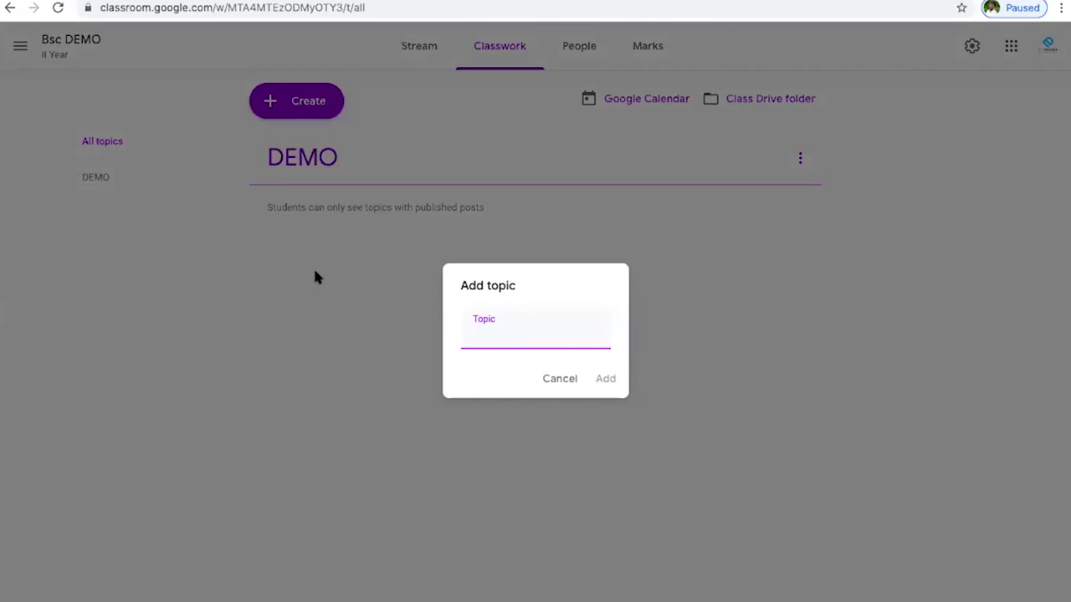
type("P")
key("BackSpace")
type("IN")
type("TROD")
type("UCTC")
key("BackSpace")
key("BackSpace")
key("BackSpace")
key("BackSpace")
key("BackSpace")
key("BackSpace")
key("BackSpace")
key("BackSpace")
key("BackSpace")
key("BackSpace")
type("INTRO DE")
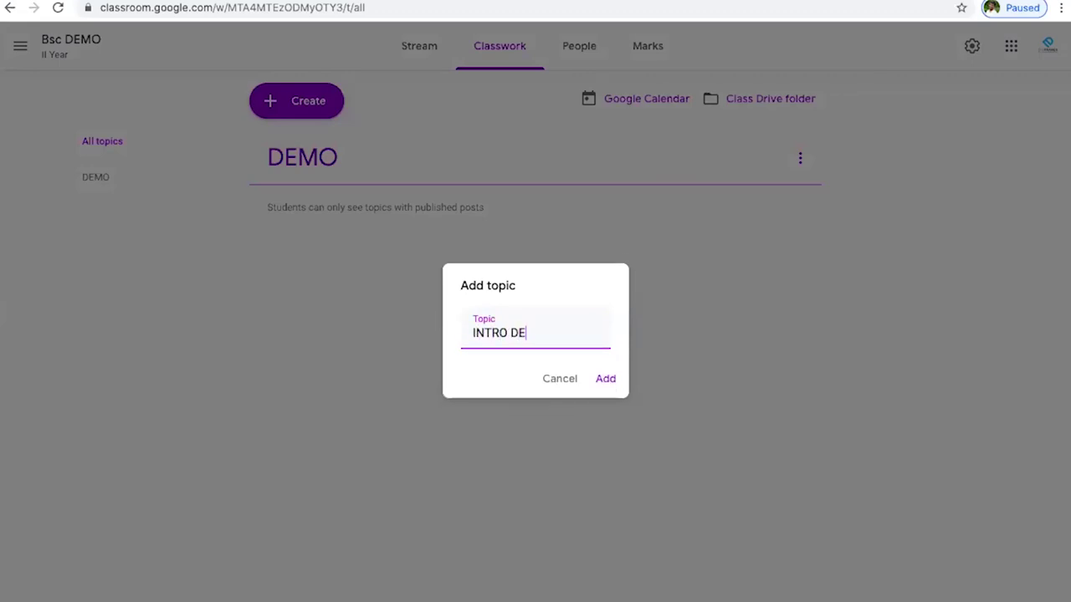
key("BackSpace")
key("BackSpace")
type("GOOGLE CLASS")
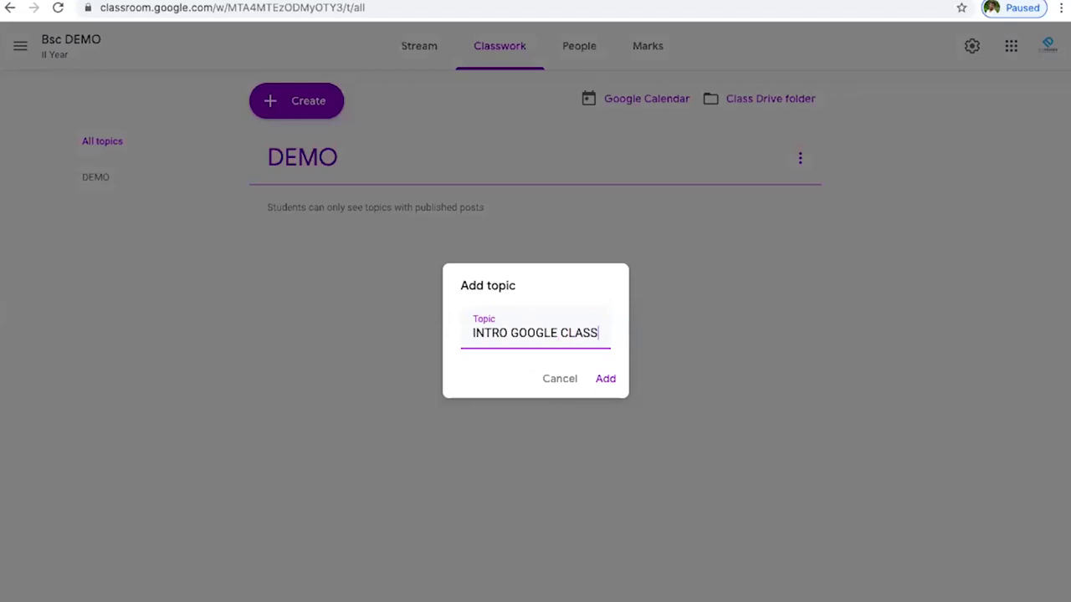
left_click(609, 378)
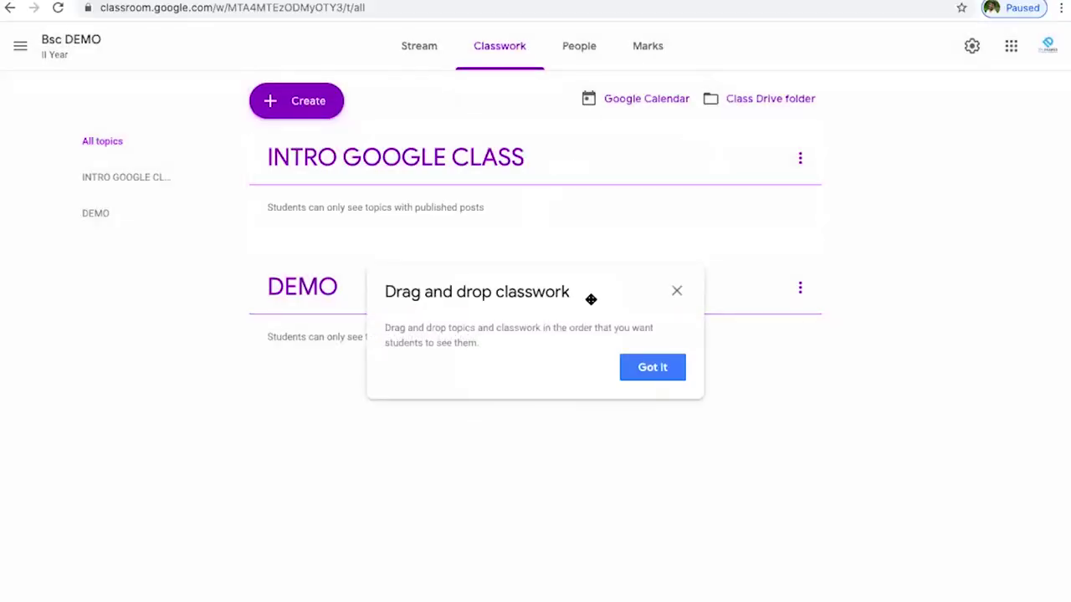
- Dismiss the drag-and-drop tip and add another topic named GOOGLE CLASS BASICS
left_click(670, 293)
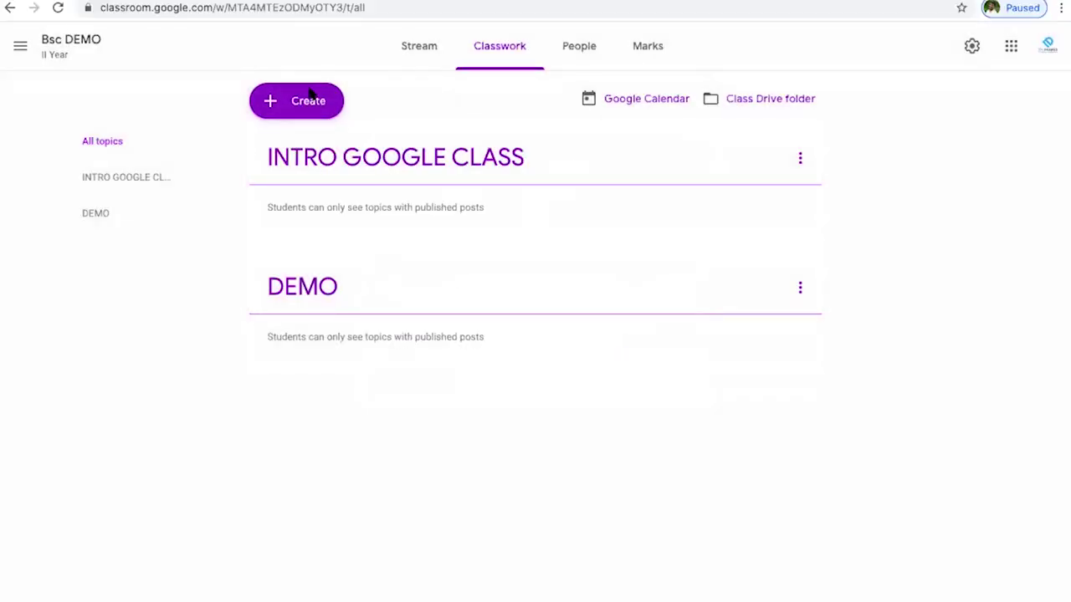
left_click(310, 98)
left_click(332, 275)
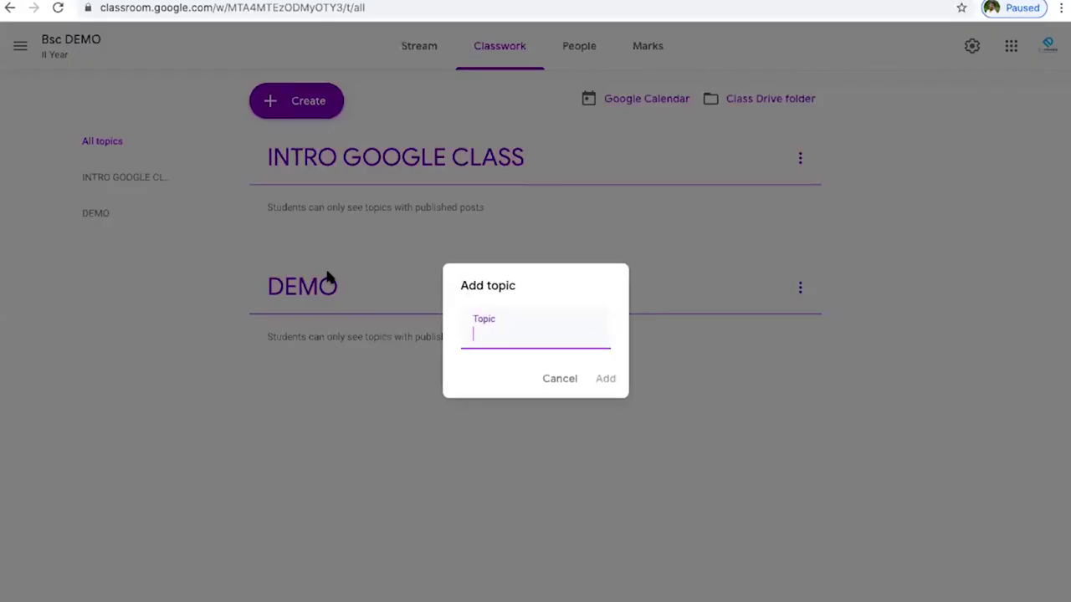
type("GOOG")
type("LE CLA")
type("SS BASICS")
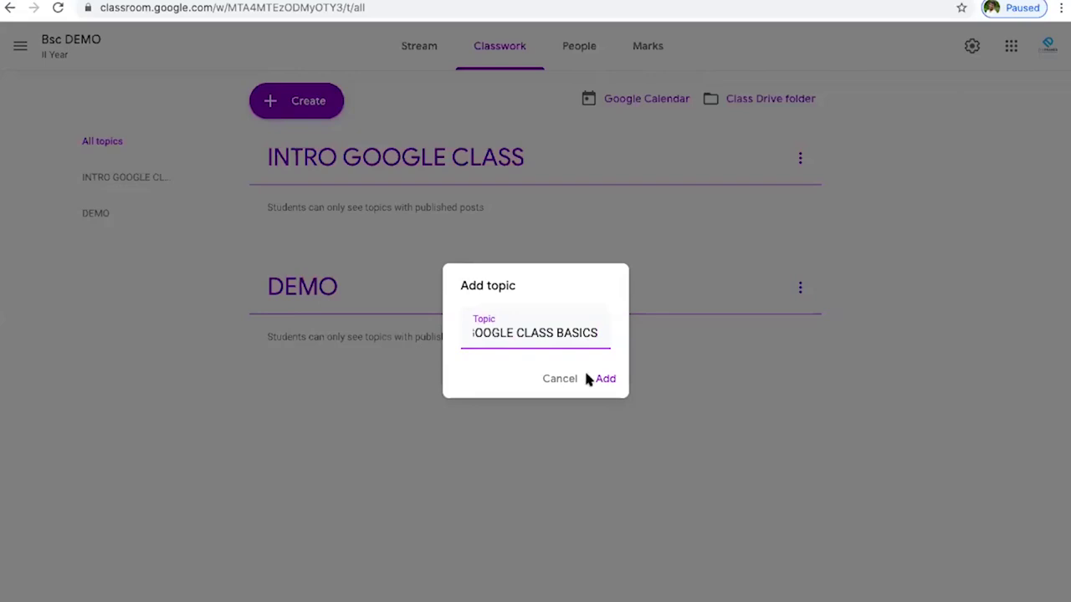
left_click(607, 379)
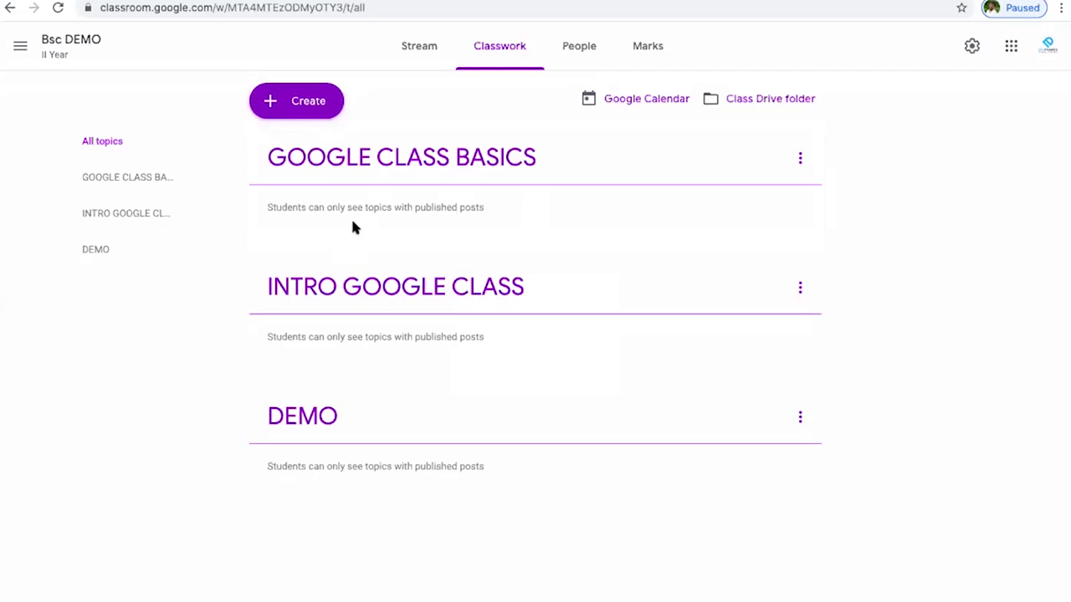
left_click(319, 117)
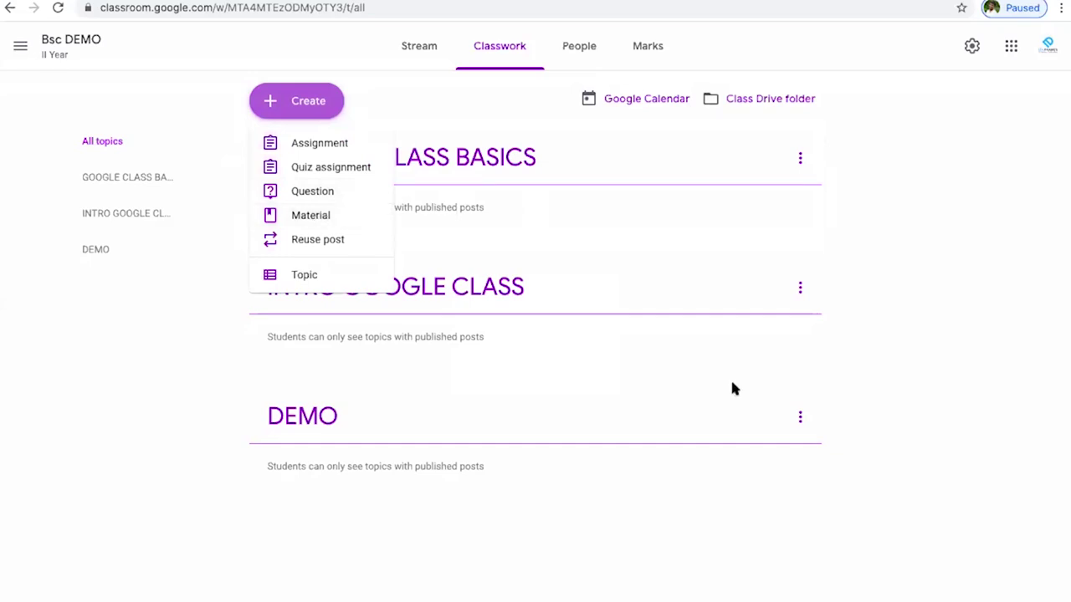
left_click(771, 504)
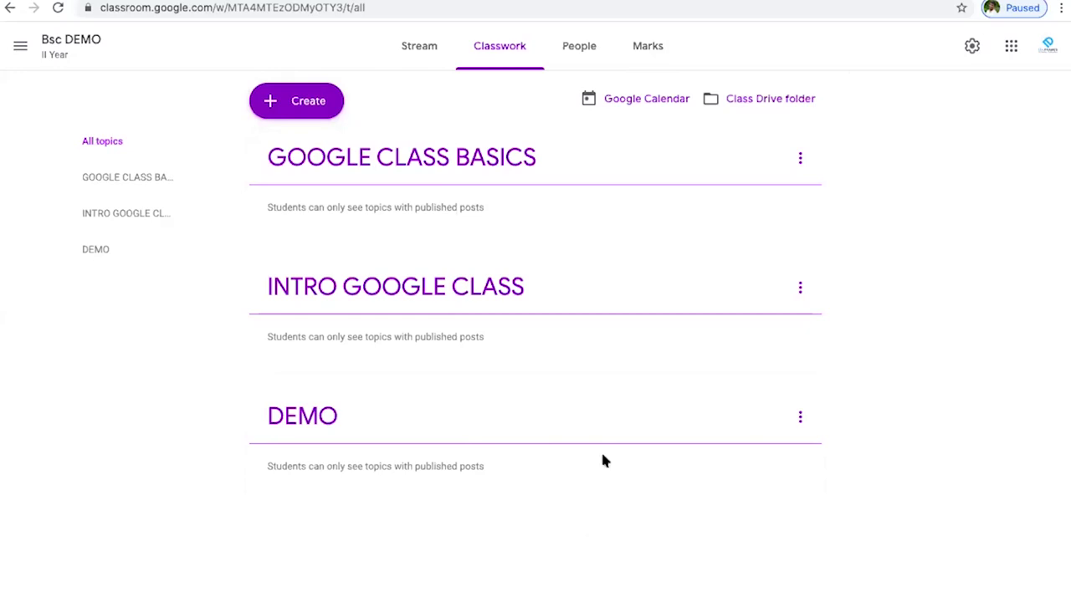
left_click(328, 112)
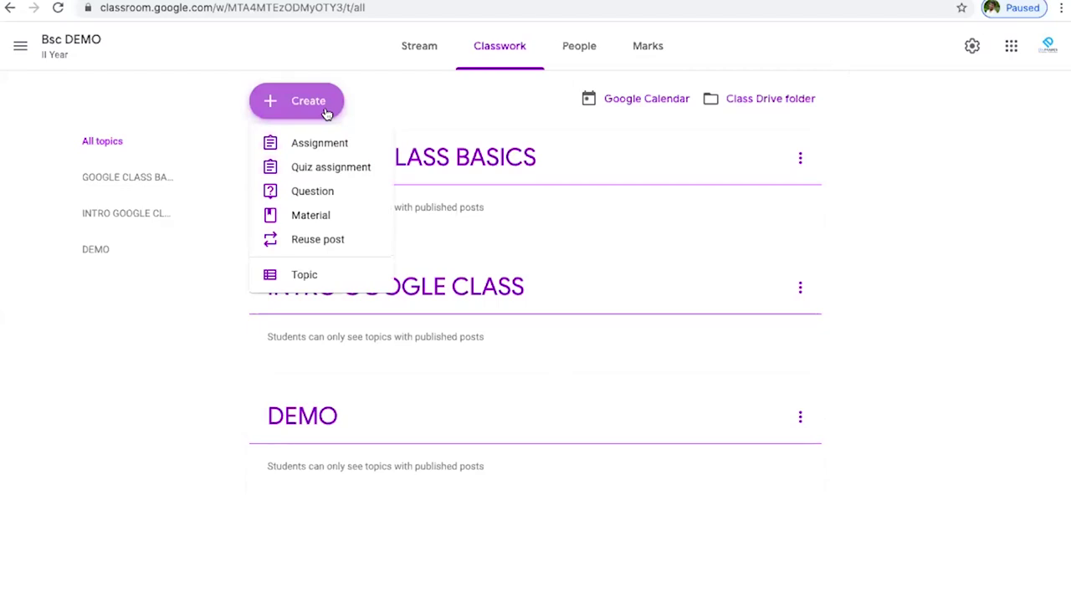
- Start a blank Material post and dismiss the 'Post now or plan ahead' tip
left_click(315, 215)
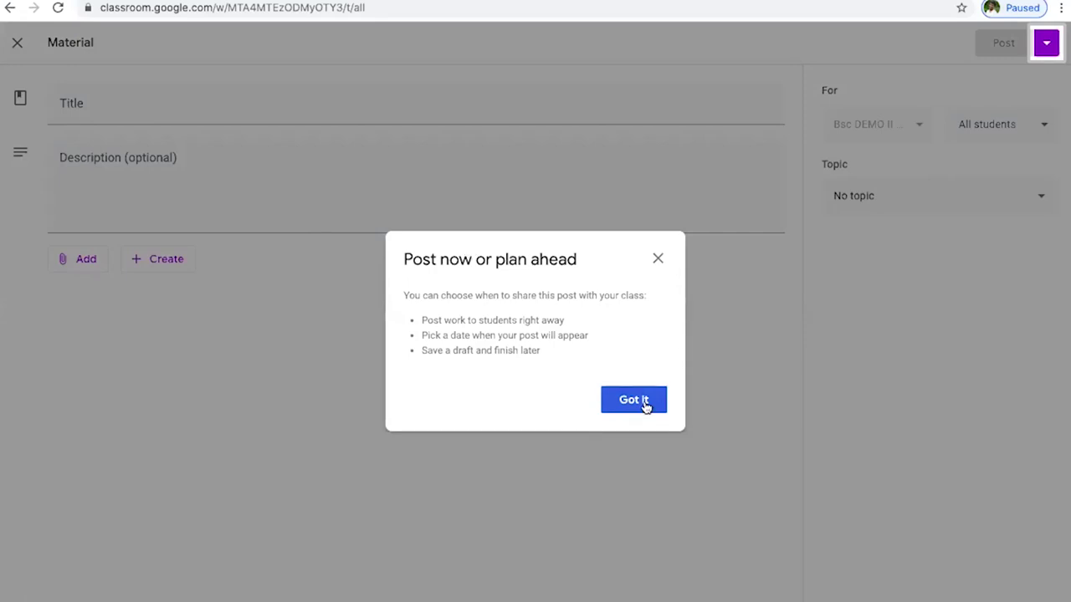
left_click(644, 407)
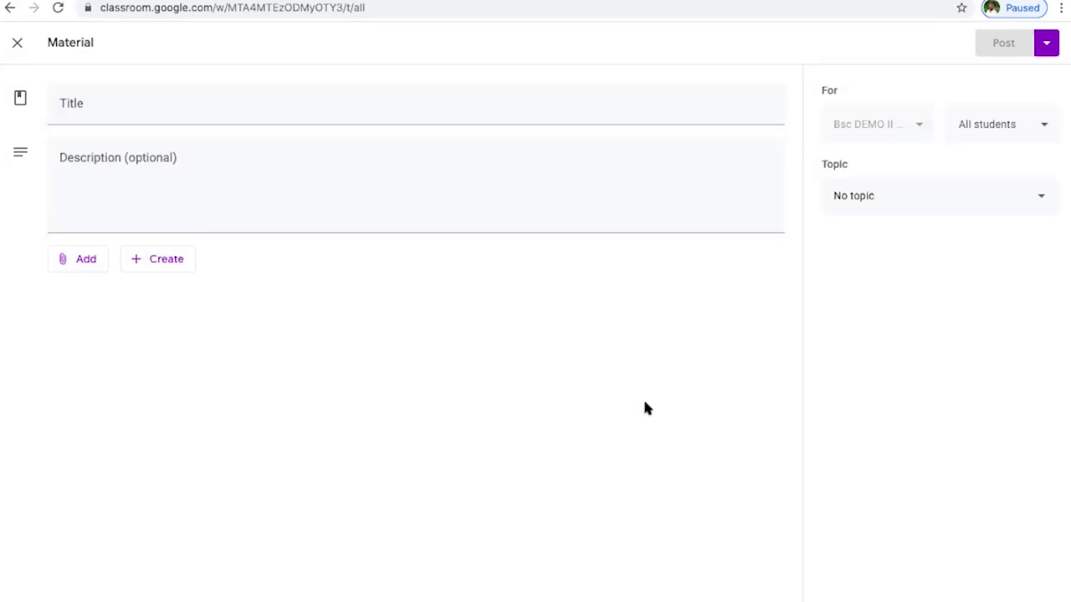
- Enter 'MODULE 2' in the material's Title field
left_click(165, 117)
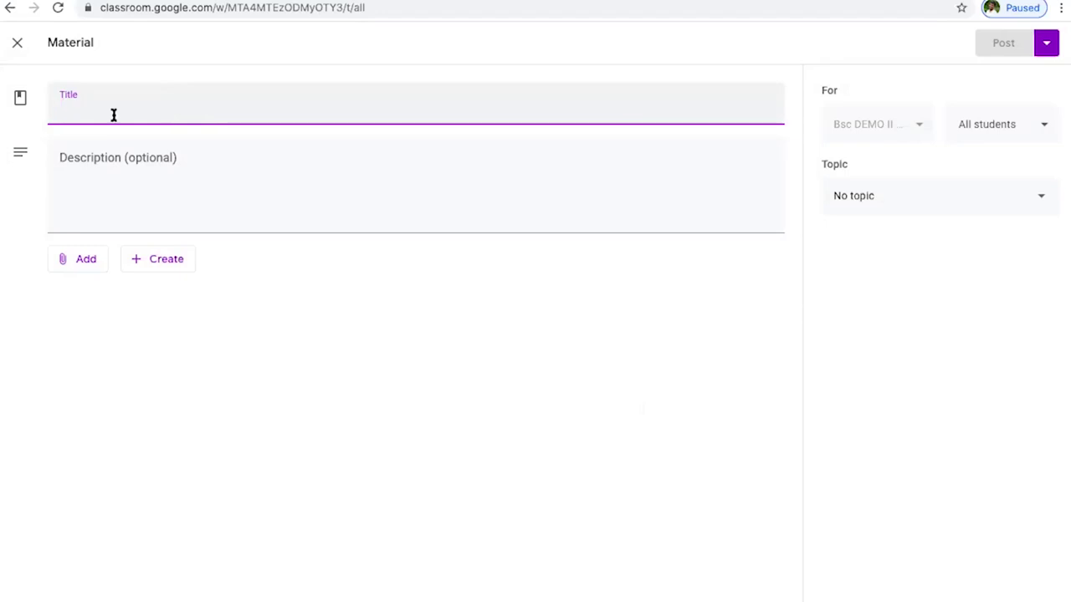
left_click(277, 425)
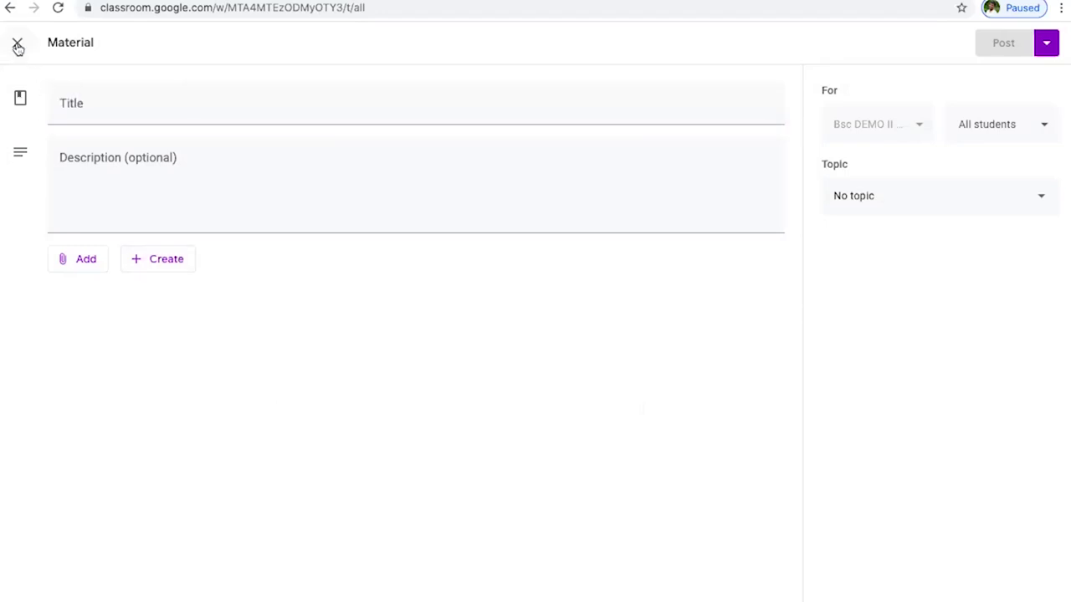
left_click(139, 101)
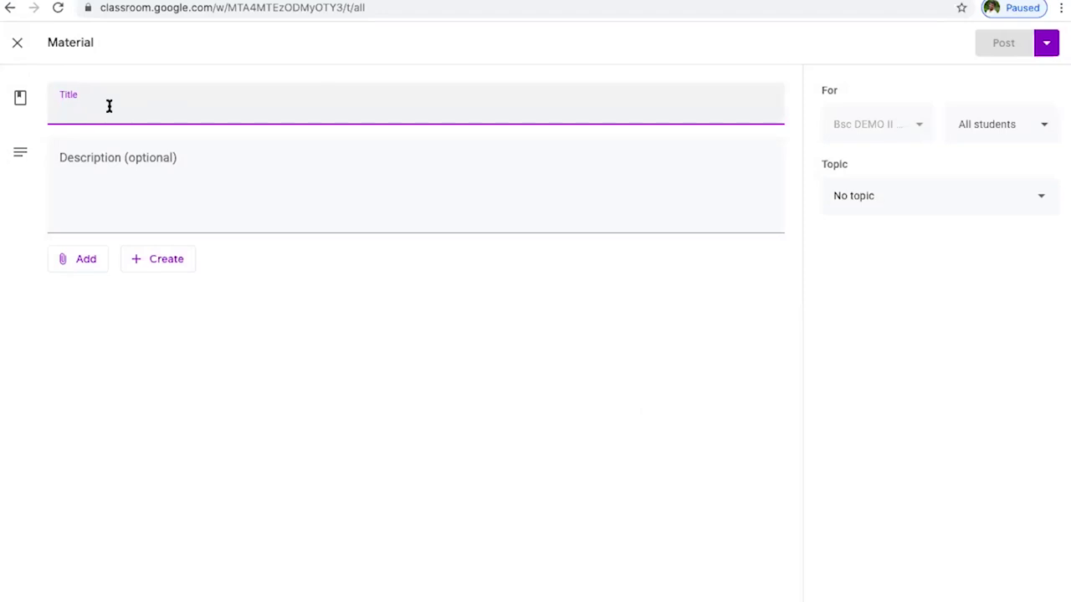
type("T")
key("BackSpace")
type("DEMO ")
type("2")
key("BackSpace")
key("BackSpace")
key("BackSpace")
key("BackSpace")
key("BackSpace")
key("BackSpace")
type("MODY")
key("BackSpace")
type("ULE 2")
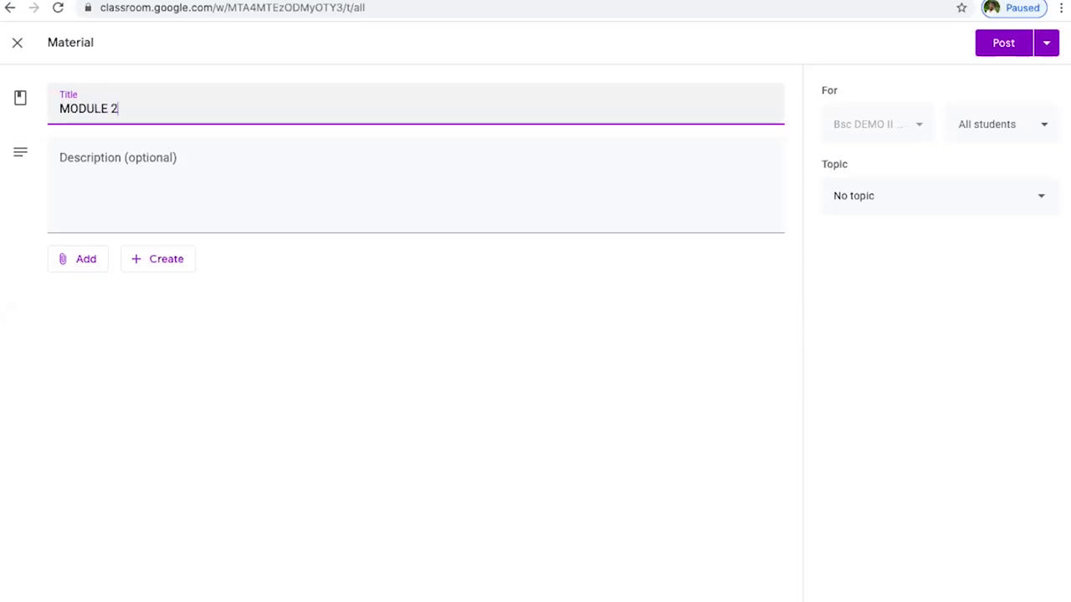
left_click(142, 167)
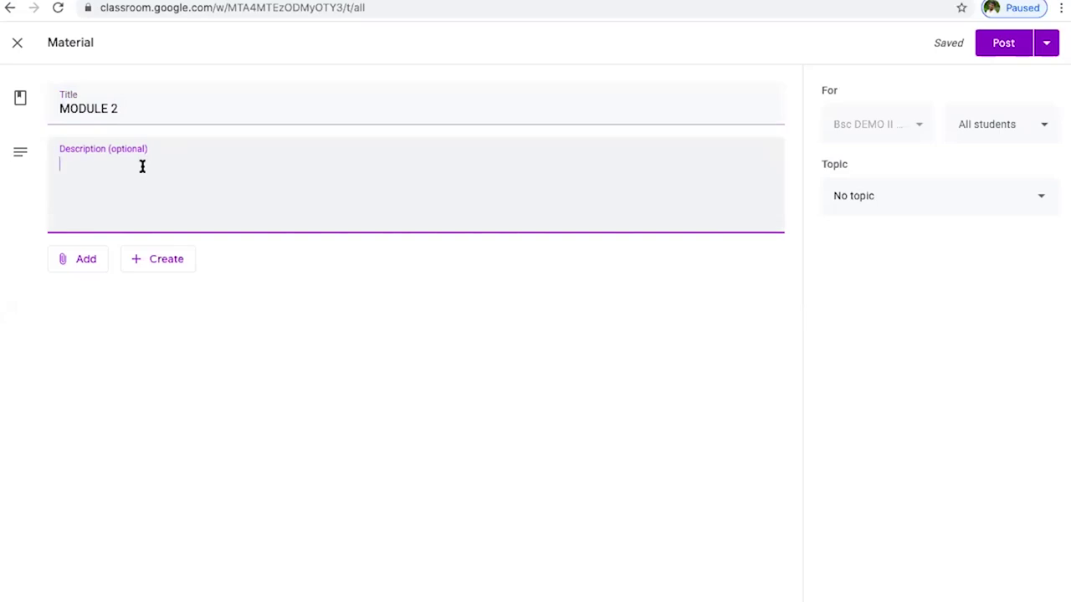
left_click(152, 109)
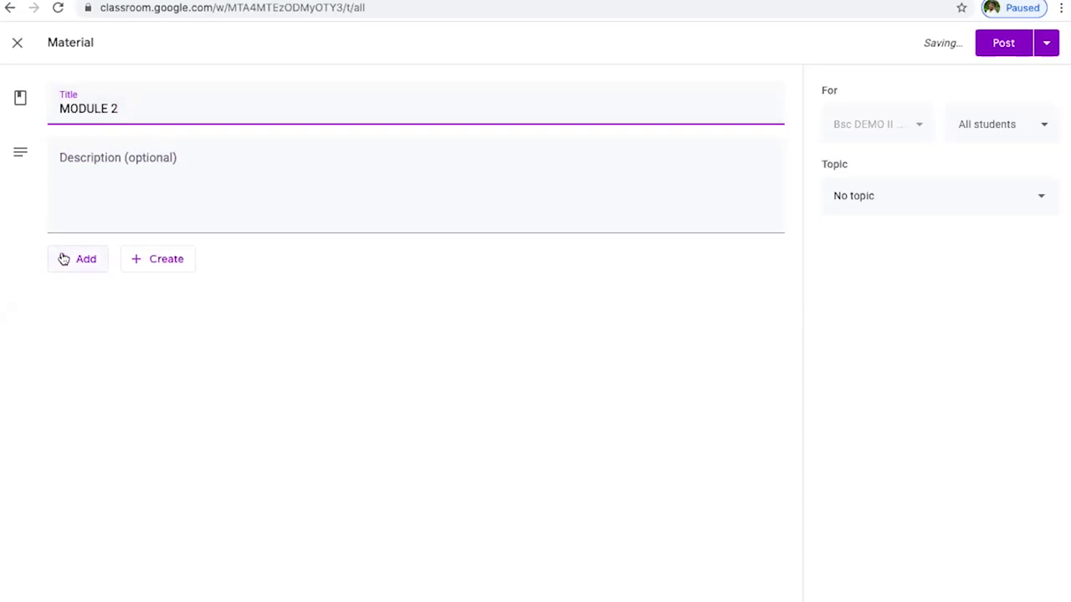
left_click(88, 262)
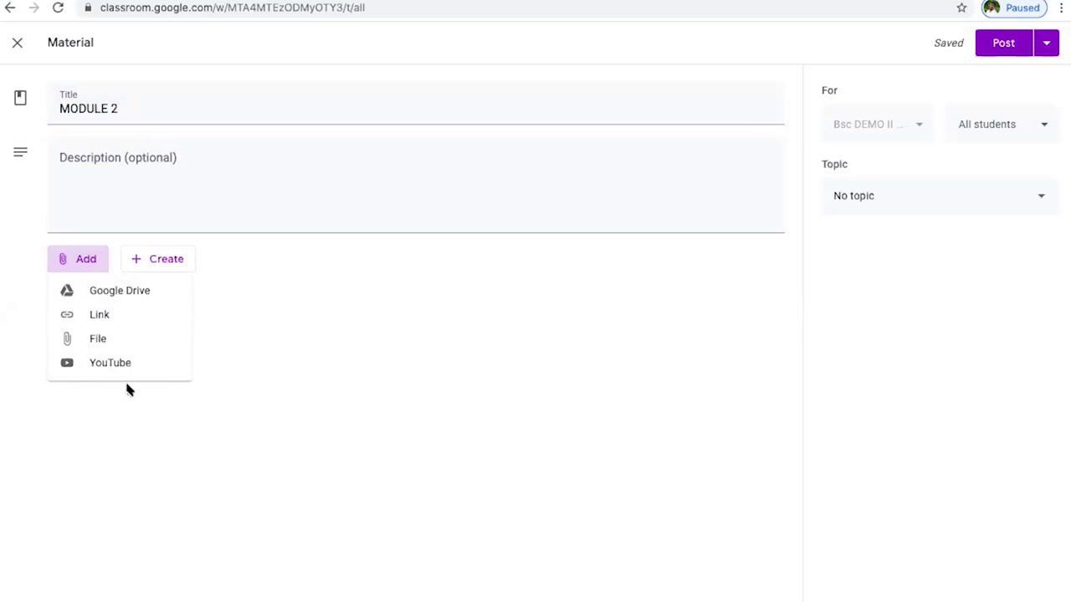
left_click(121, 290)
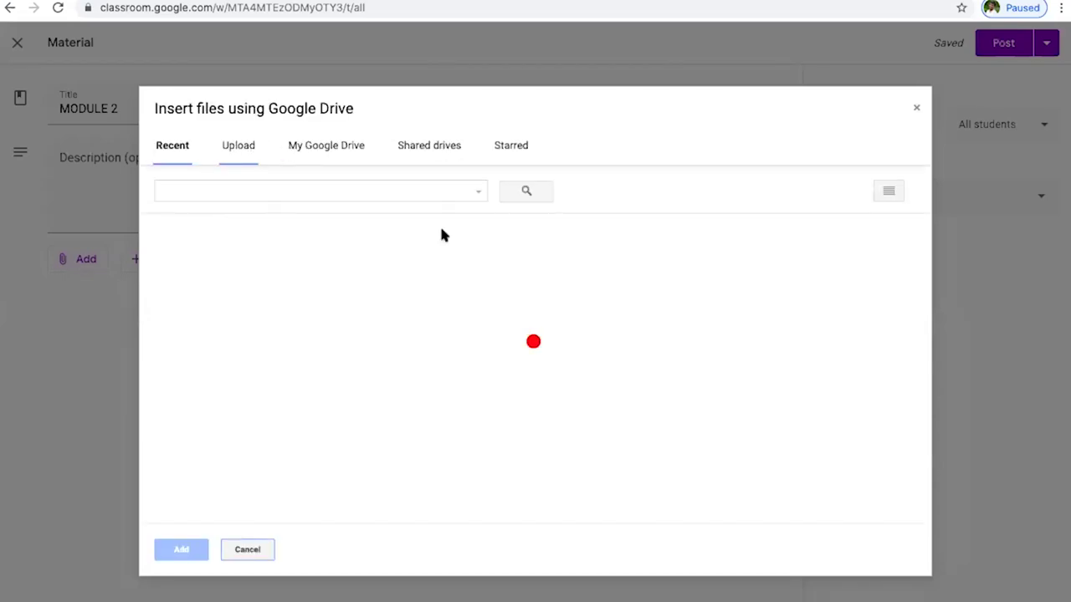
scroll(351, 352, "down", 1)
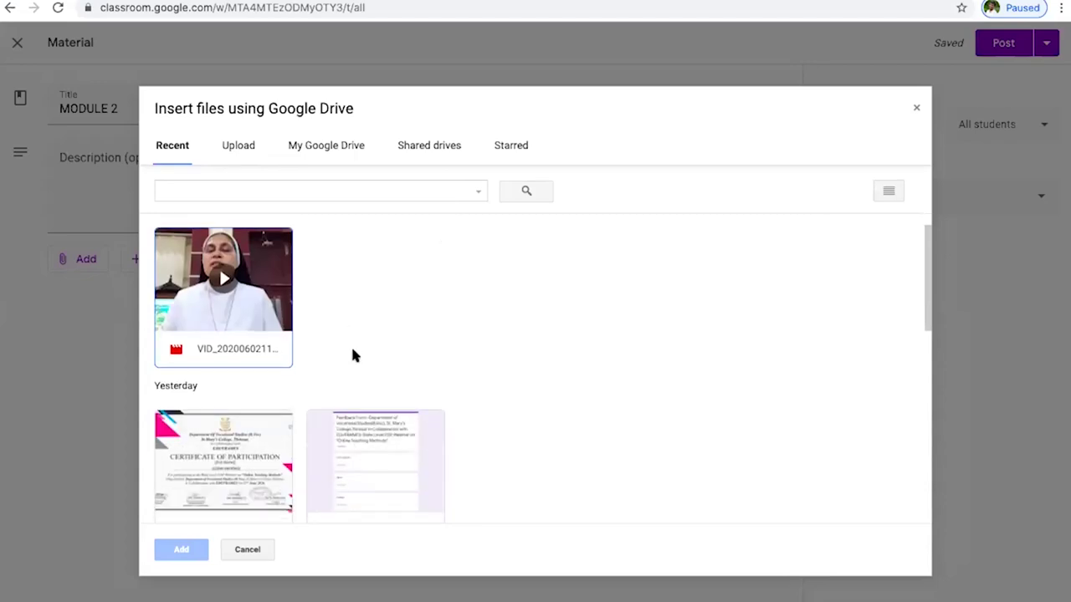
scroll(351, 355, "down", 4)
scroll(352, 355, "up", 4)
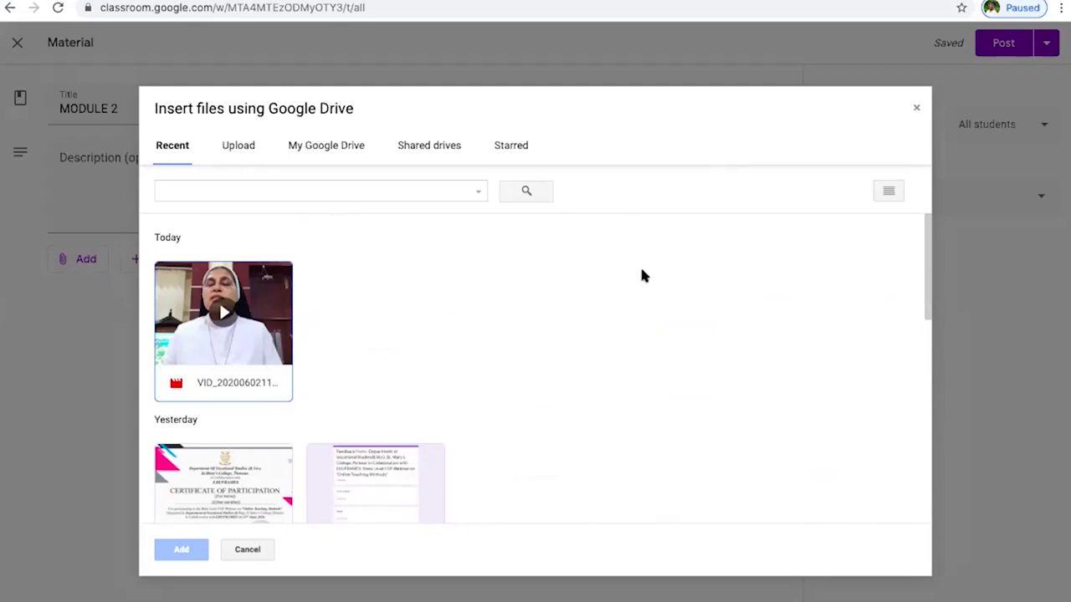
left_click(916, 107)
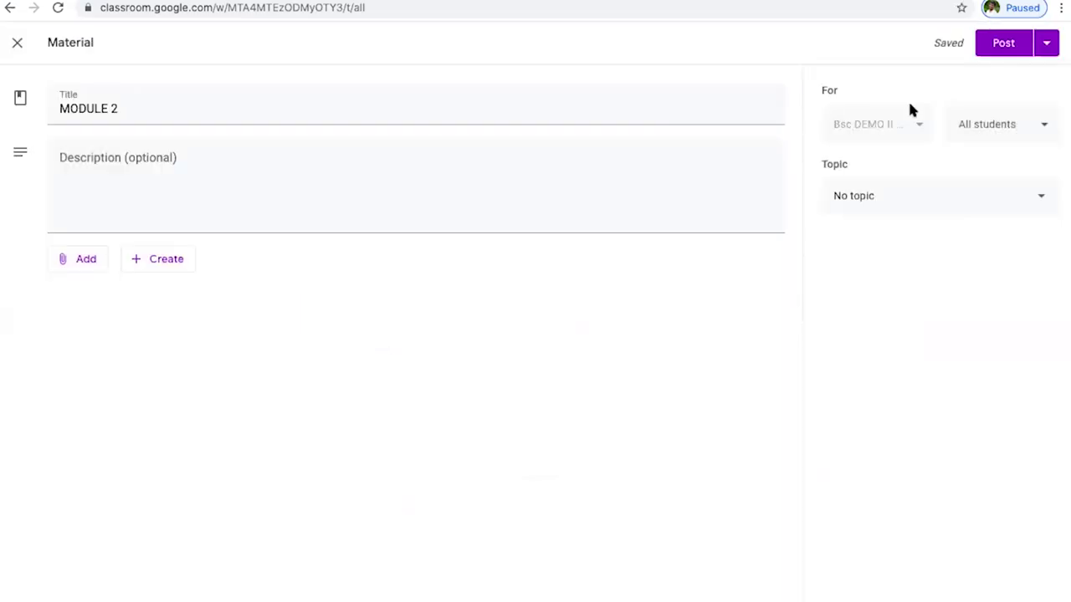
left_click(100, 268)
left_click(100, 319)
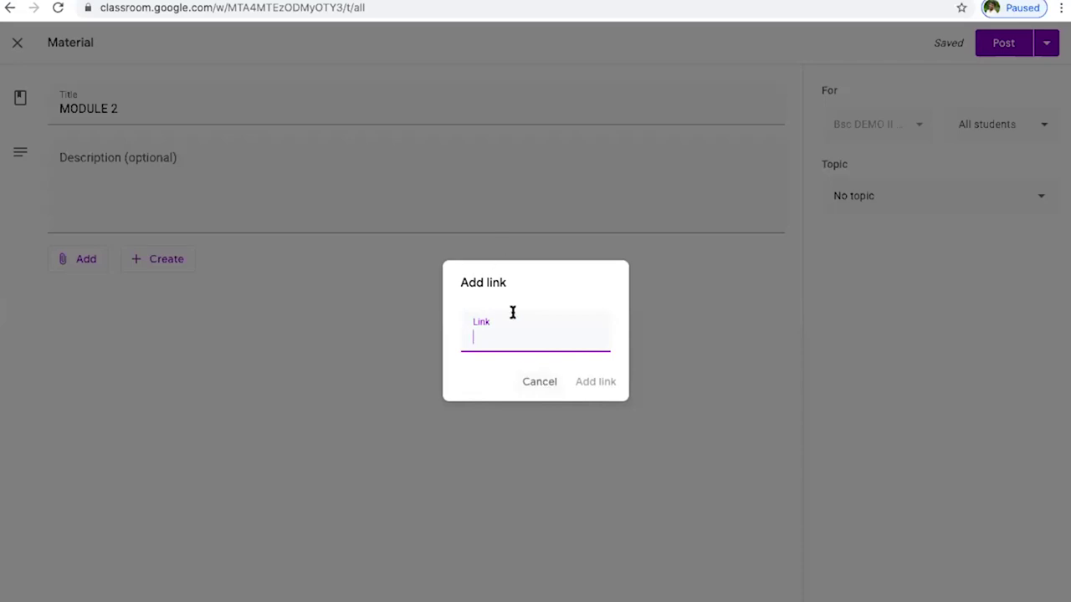
left_click(544, 387)
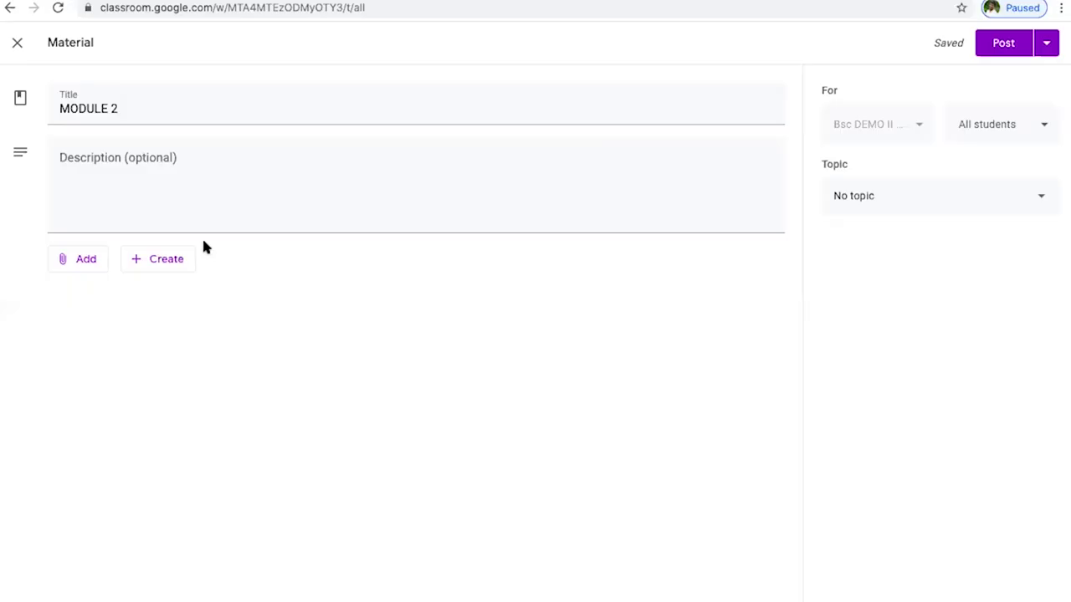
- Try the File upload option, close it without attaching, and reopen the Add menu
left_click(94, 265)
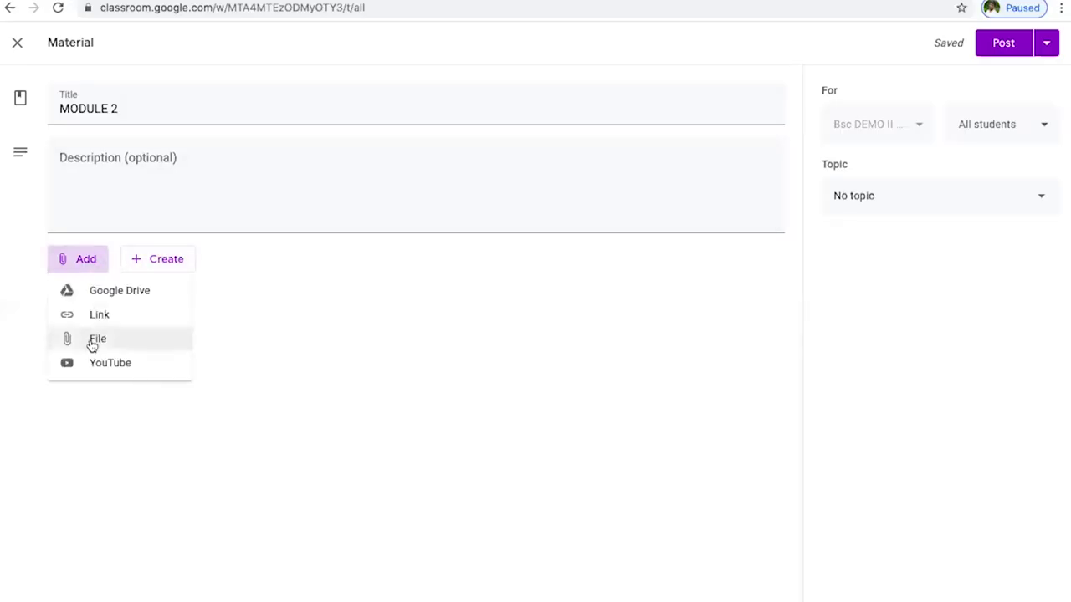
left_click(96, 341)
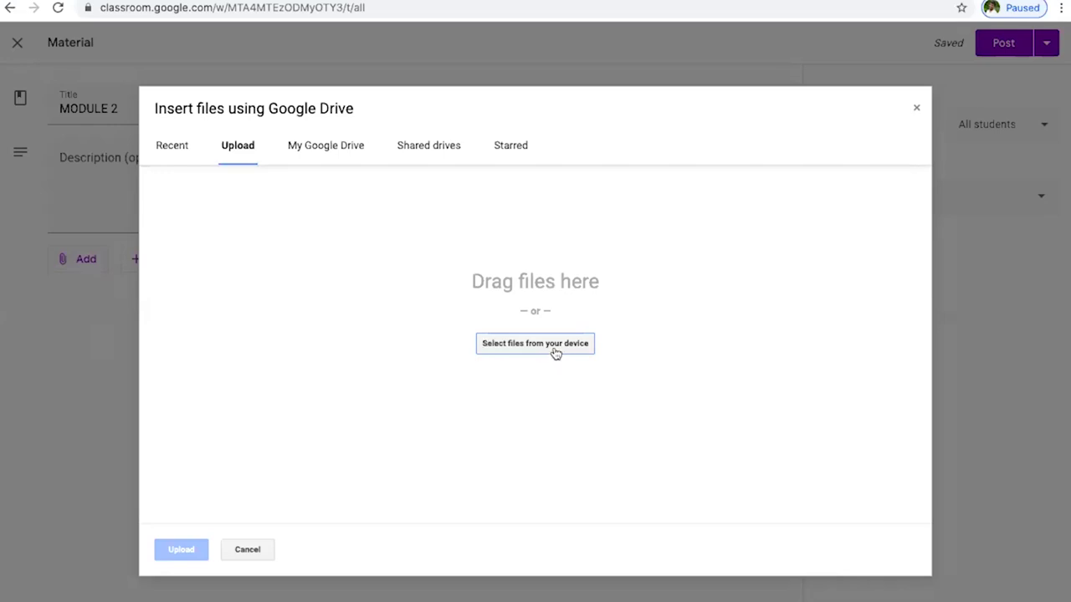
left_click(920, 111)
left_click(88, 268)
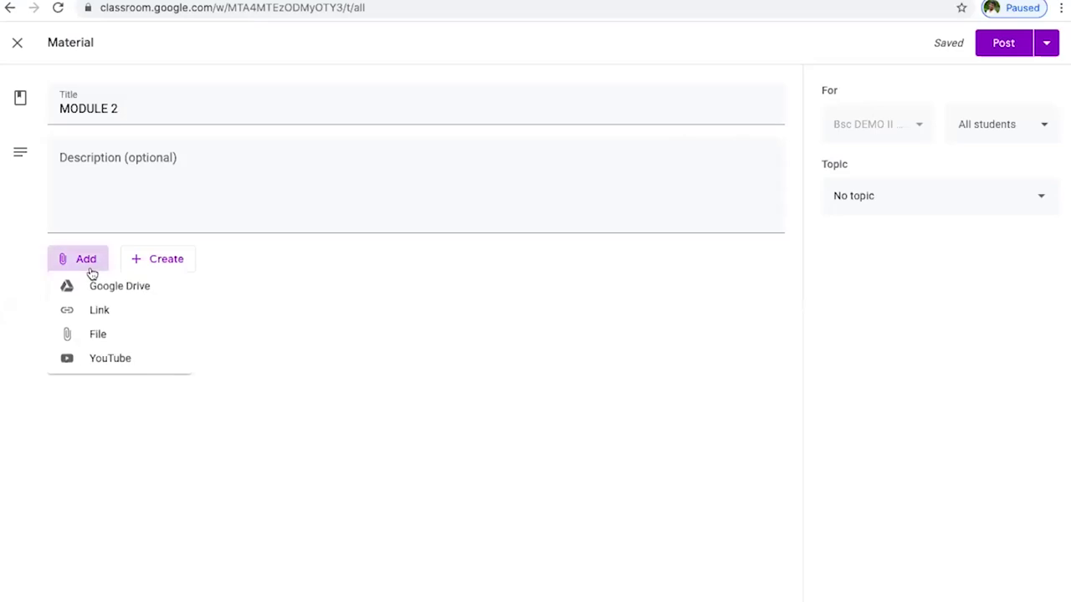
- Search YouTube for 'google', browse results and the URL tab, then close without attaching
left_click(114, 368)
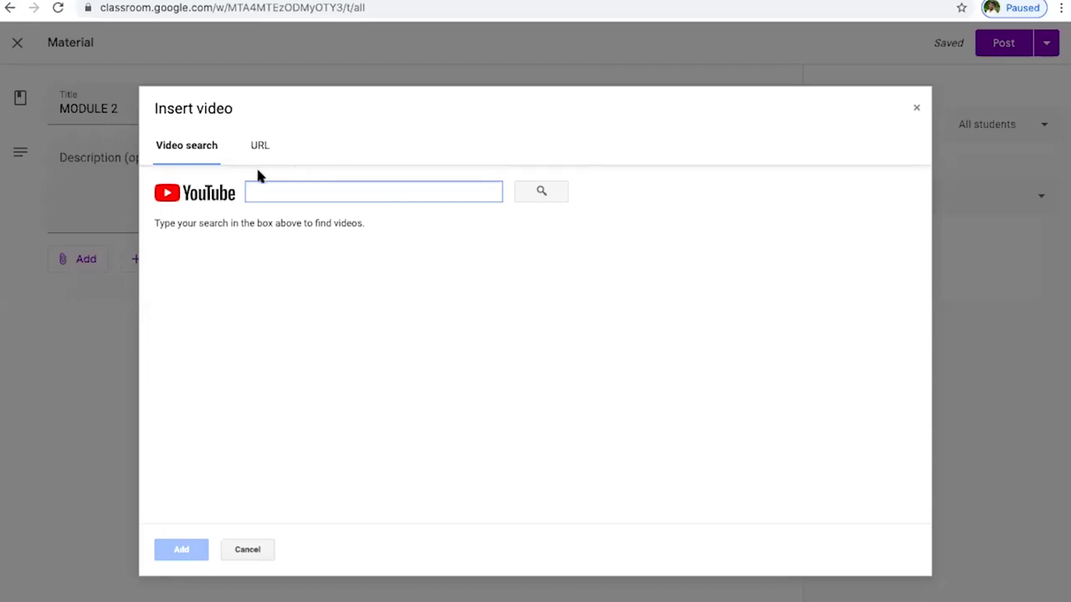
type("google")
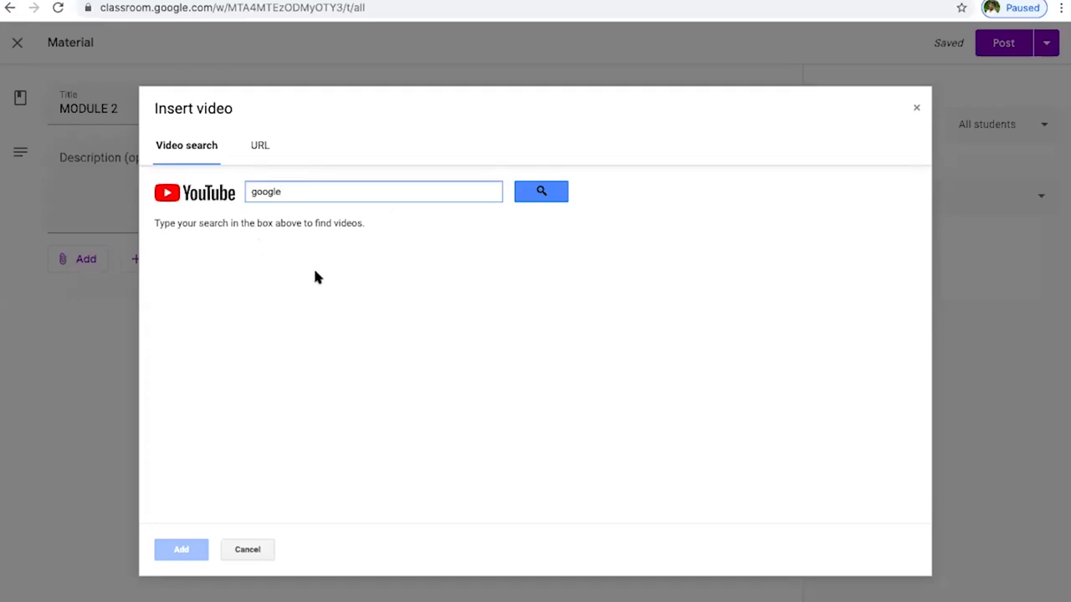
key("BackSpace")
key("BackSpace")
key("BackSpace")
key("BackSpace")
key("BackSpace")
key("BackSpace")
type("google")
left_click(544, 199)
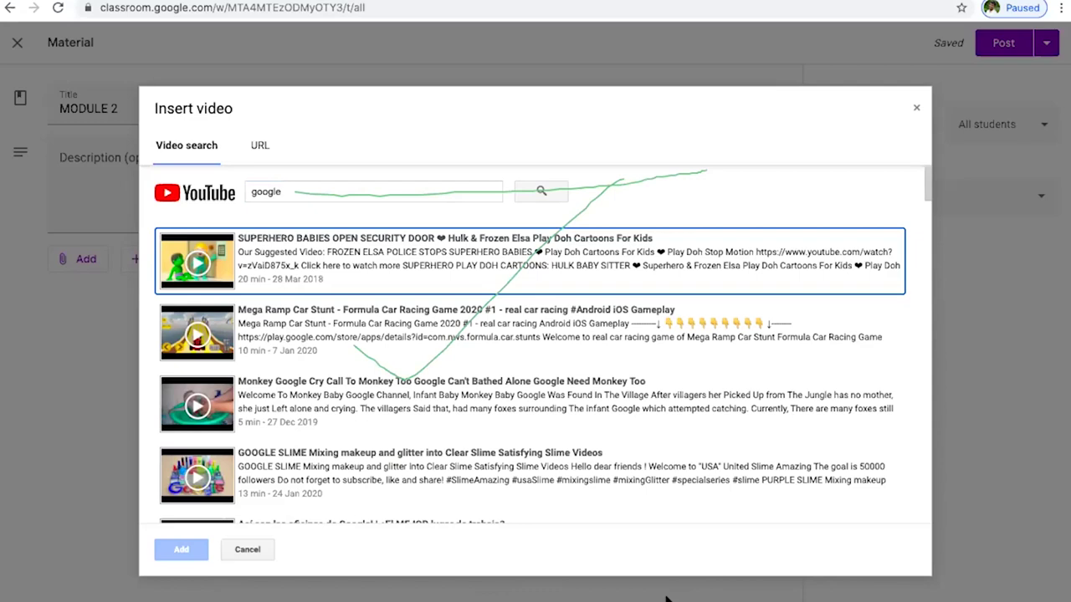
right_click(703, 556)
left_click(745, 581)
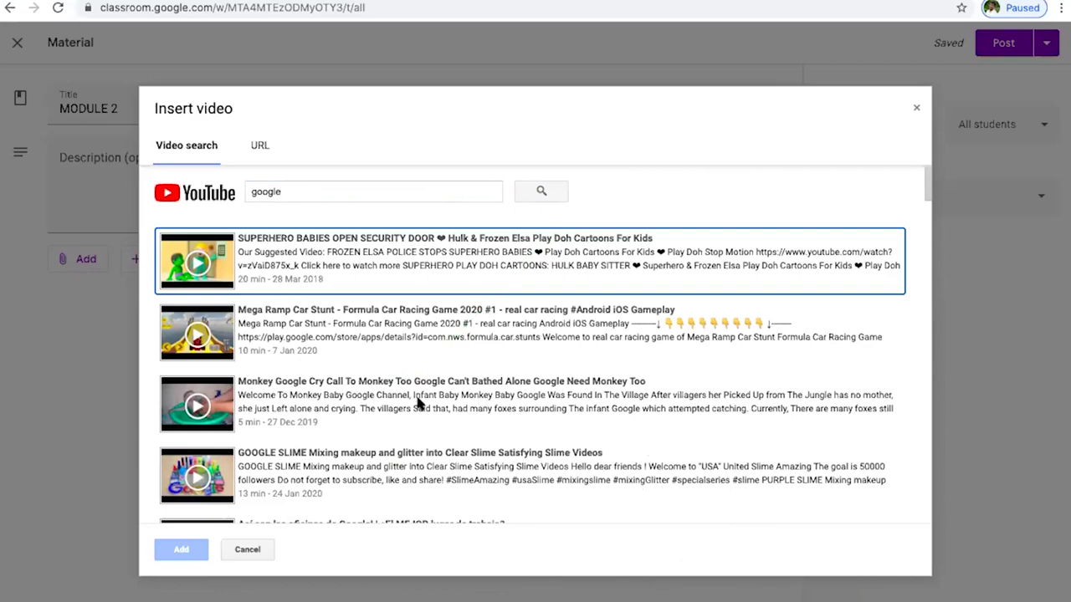
scroll(267, 307, "down", 1)
scroll(254, 221, "down", 1)
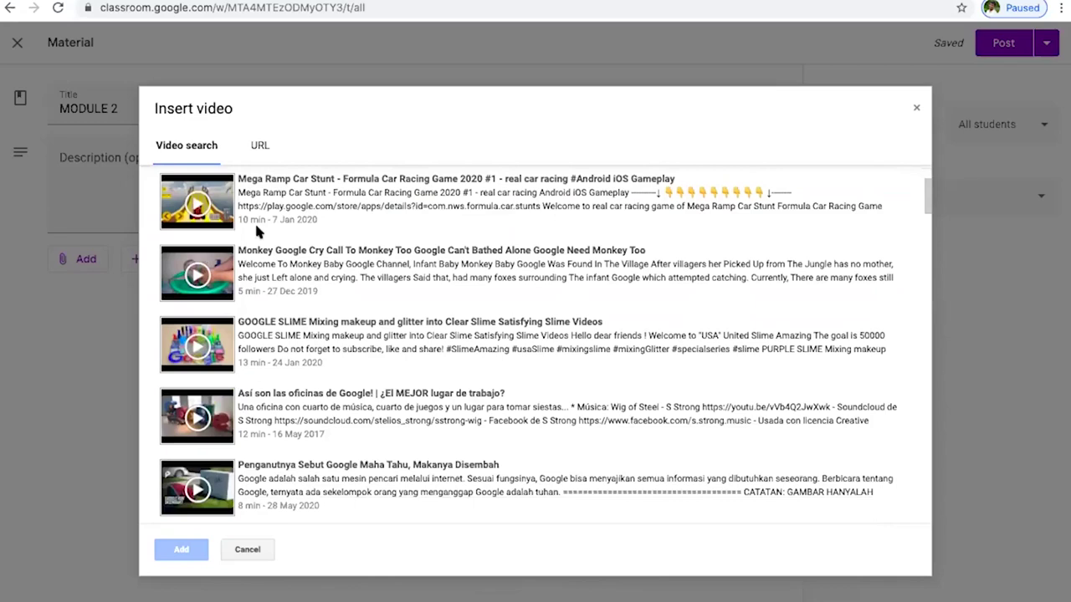
scroll(254, 213, "up", 3)
left_click(260, 151)
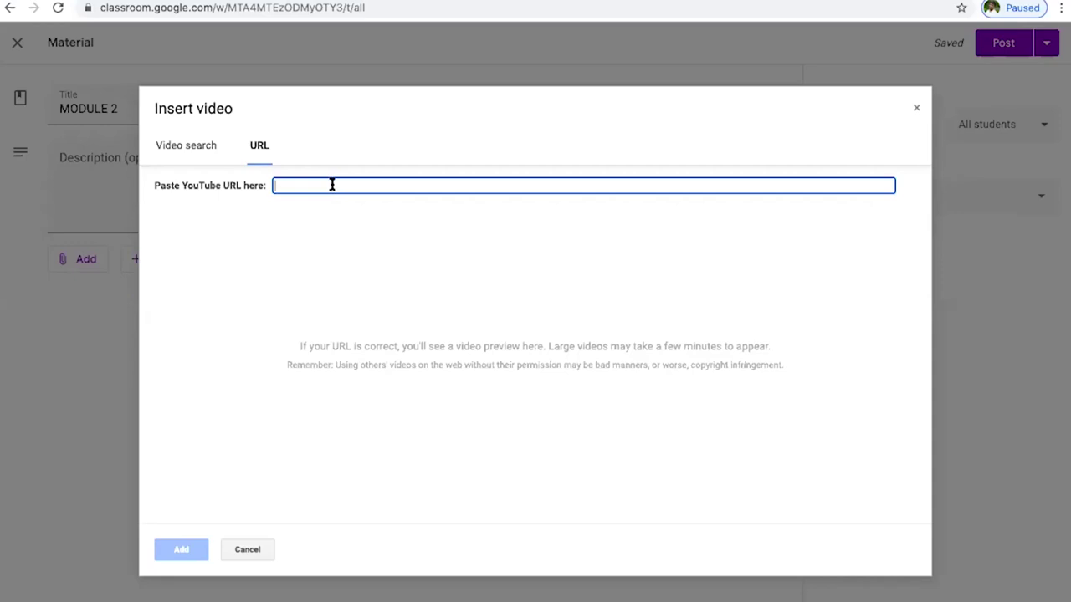
left_click(916, 109)
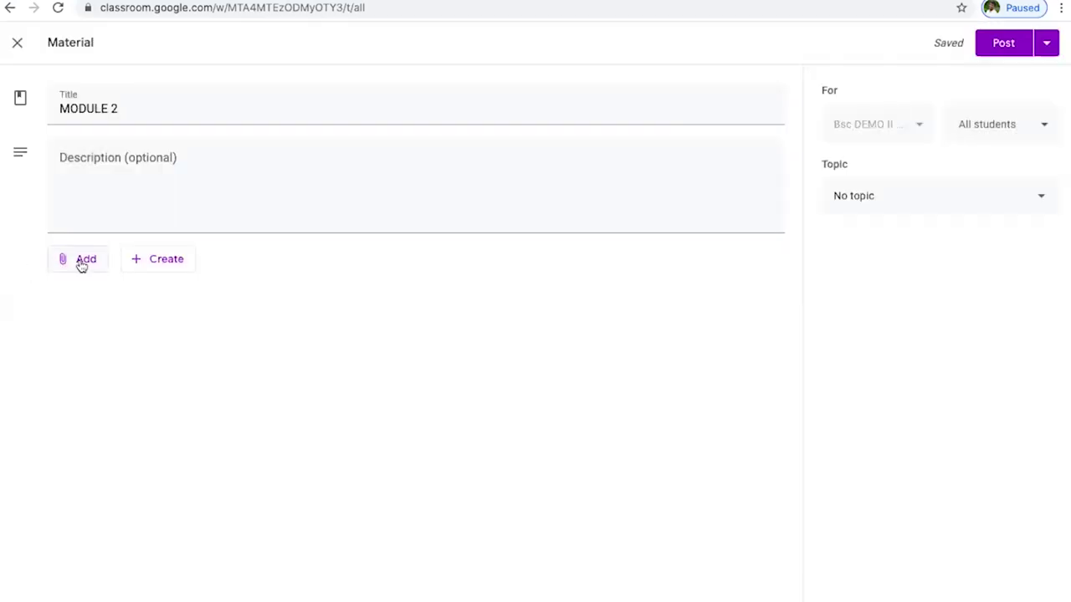
- Pick the Feedback Form from Google Drive's Recent files and add it as an attachment
left_click(81, 266)
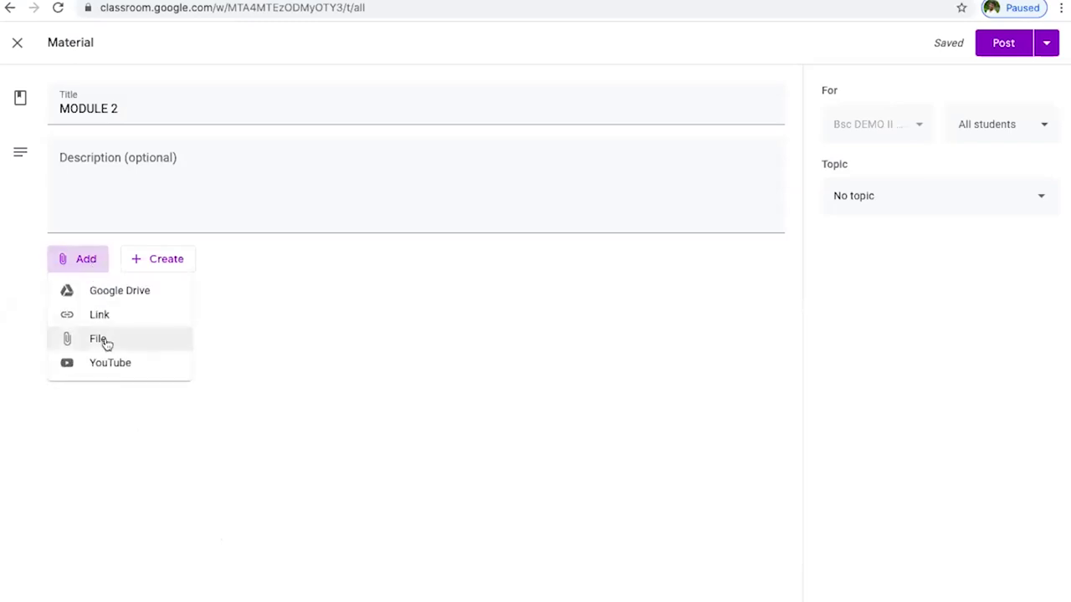
left_click(254, 313)
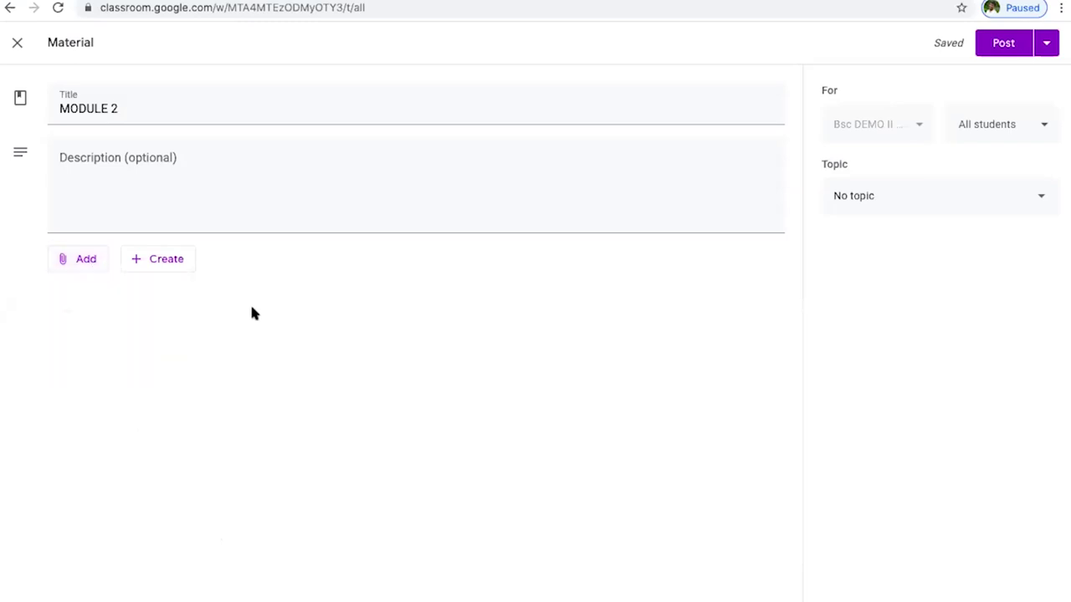
left_click(83, 269)
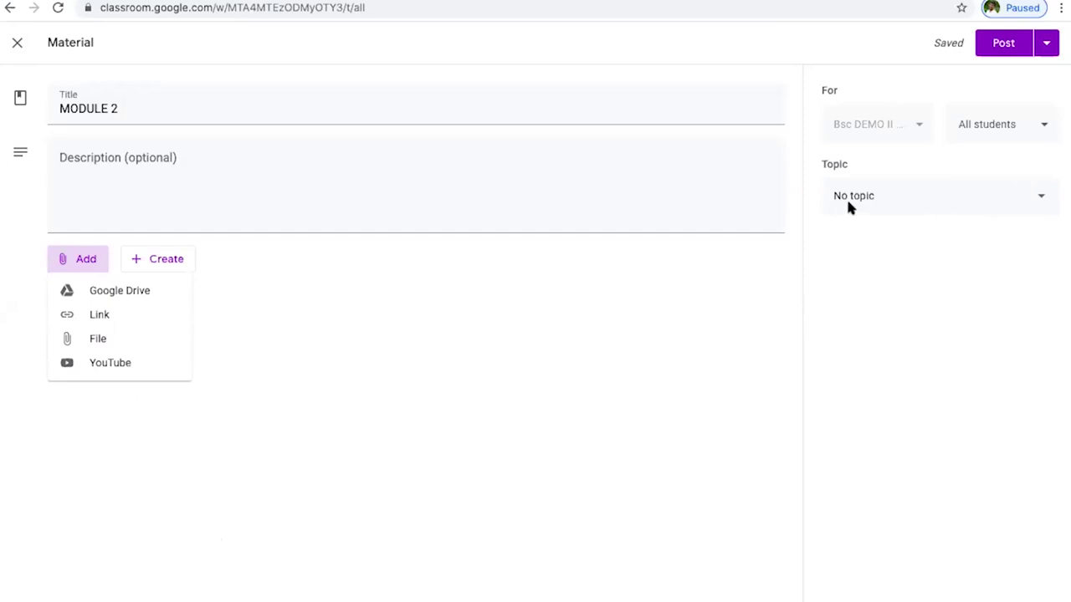
left_click(916, 122)
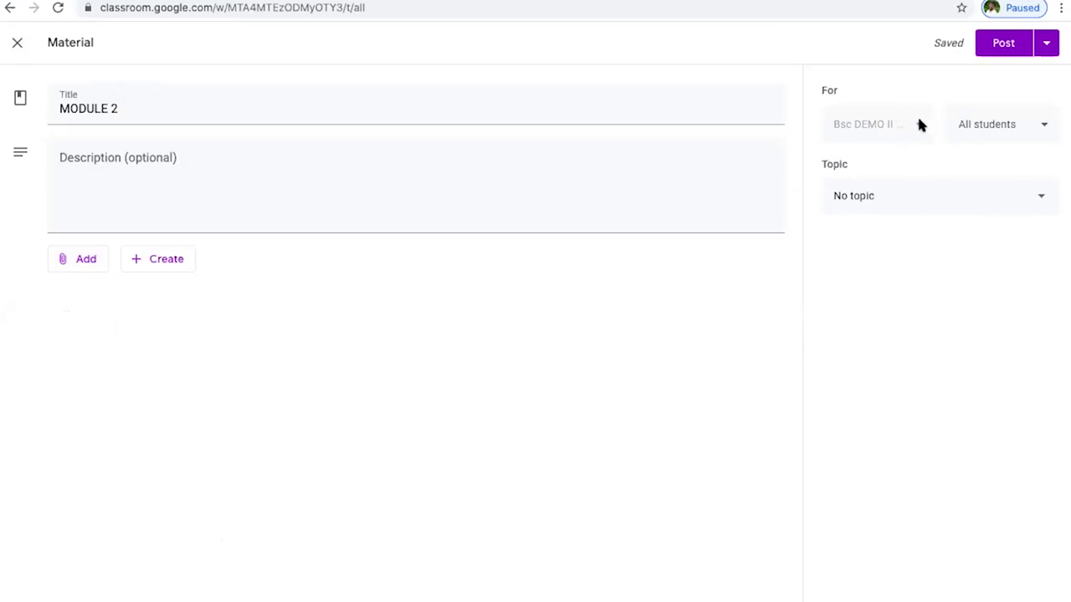
left_click(89, 264)
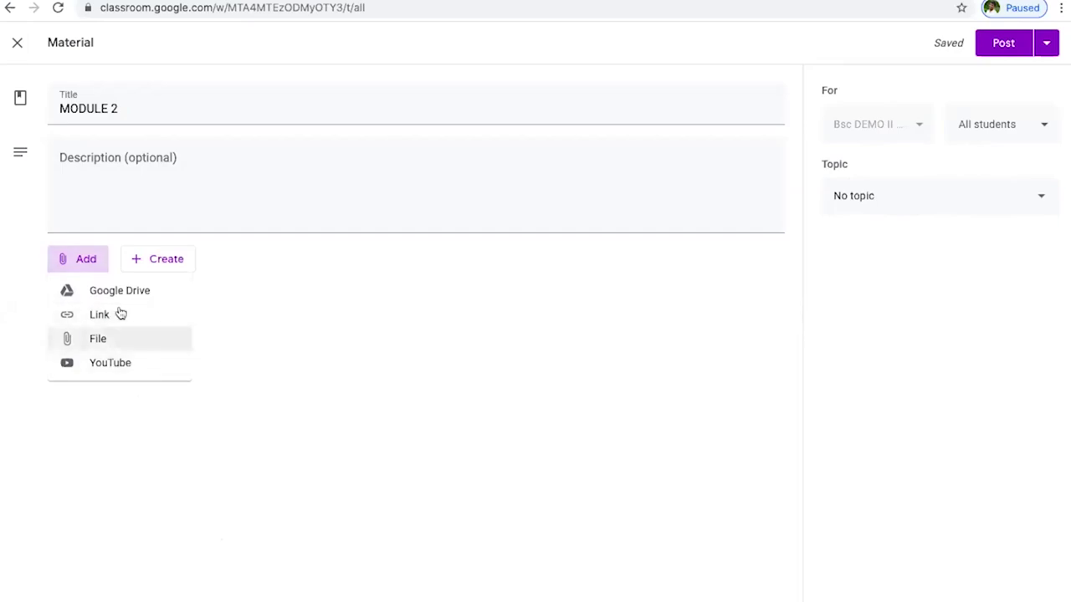
left_click(127, 299)
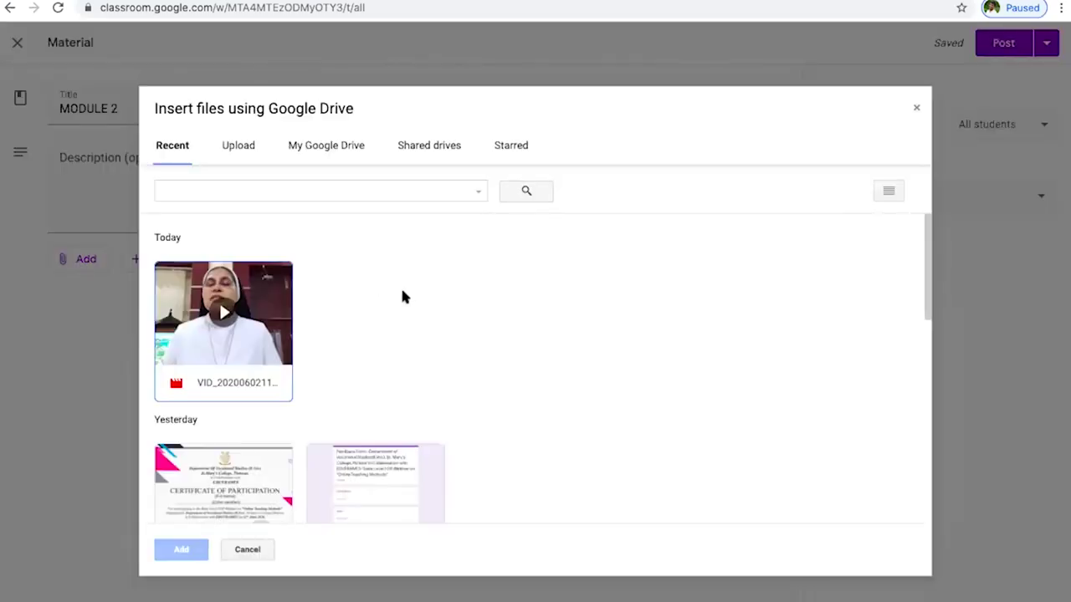
scroll(334, 418, "down", 2)
left_click(381, 373)
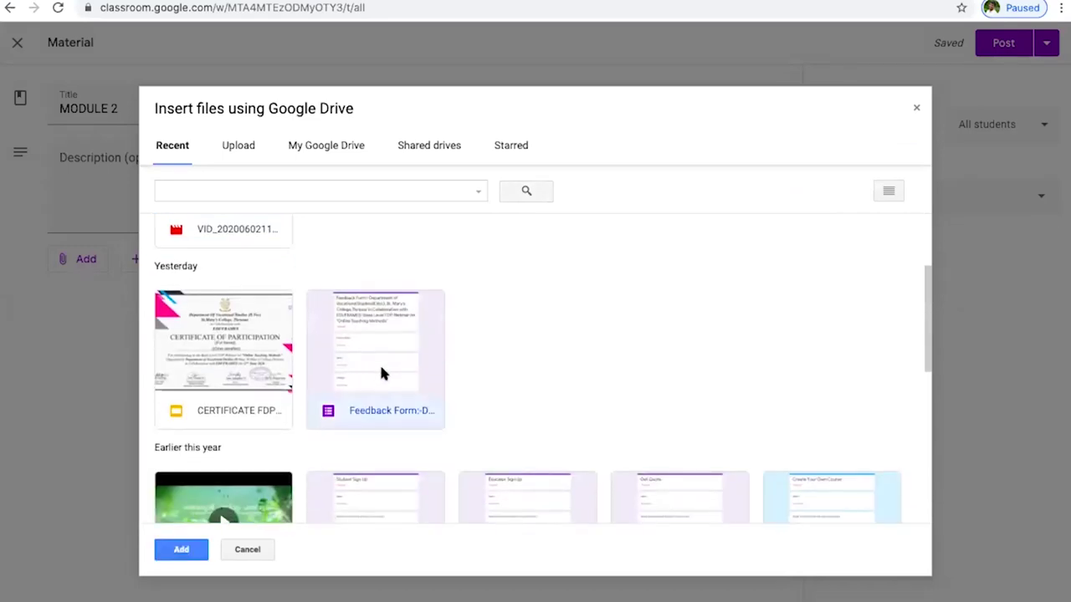
left_click(182, 552)
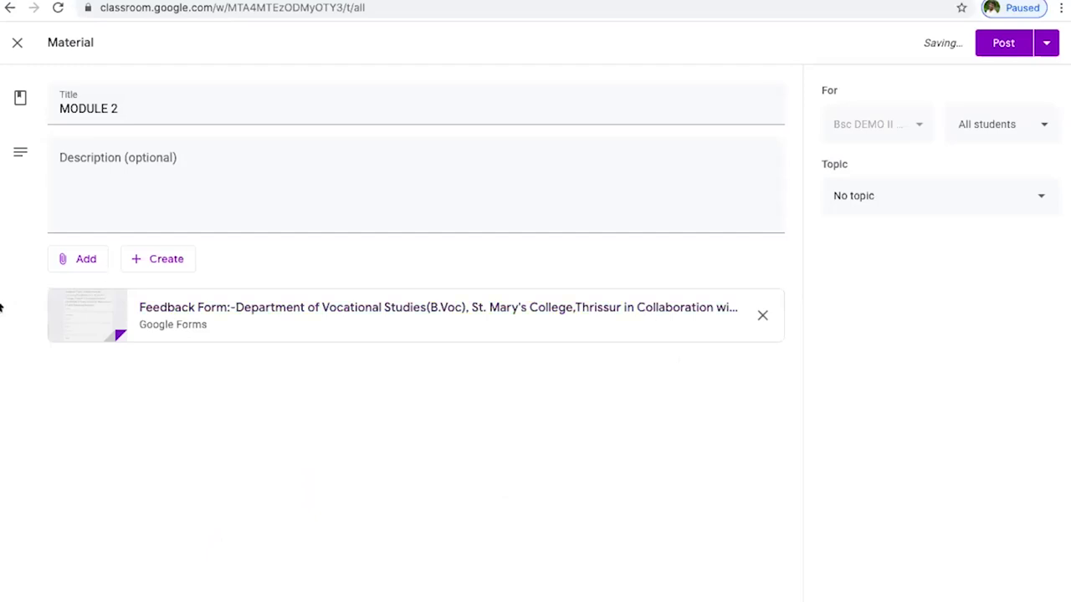
left_click(1034, 130)
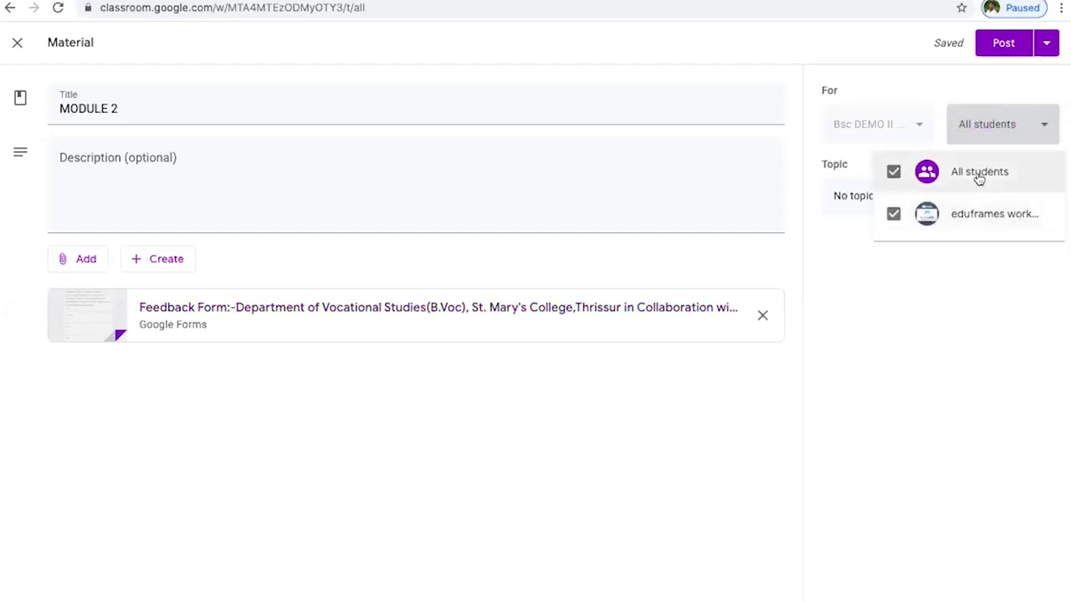
- Set the material's audience to All students
left_click(891, 177)
left_click(893, 209)
left_click(894, 180)
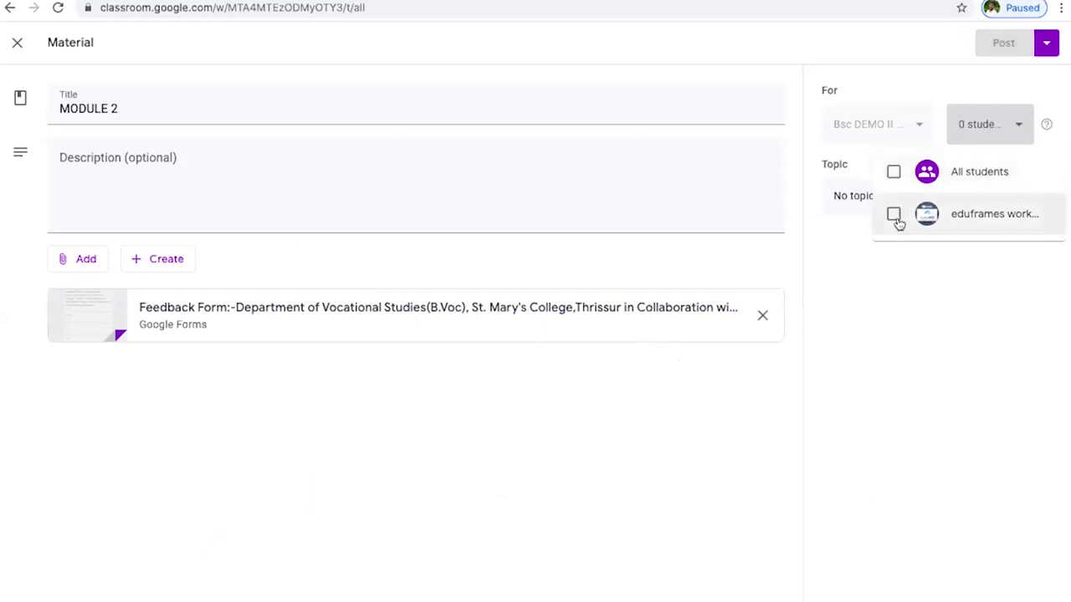
left_click(894, 216)
left_click(894, 172)
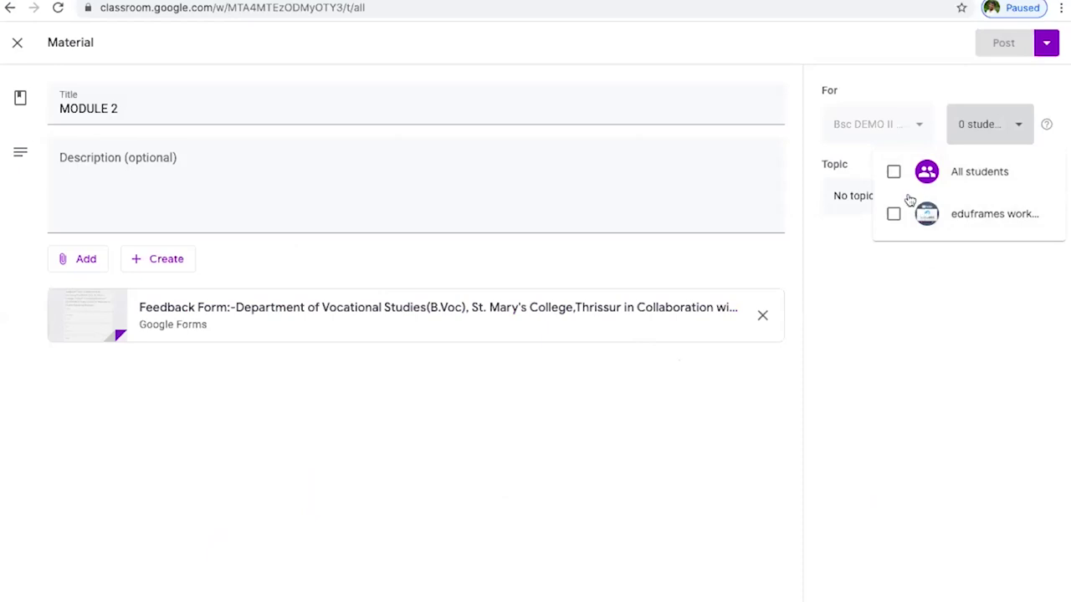
left_click(894, 173)
left_click(867, 260)
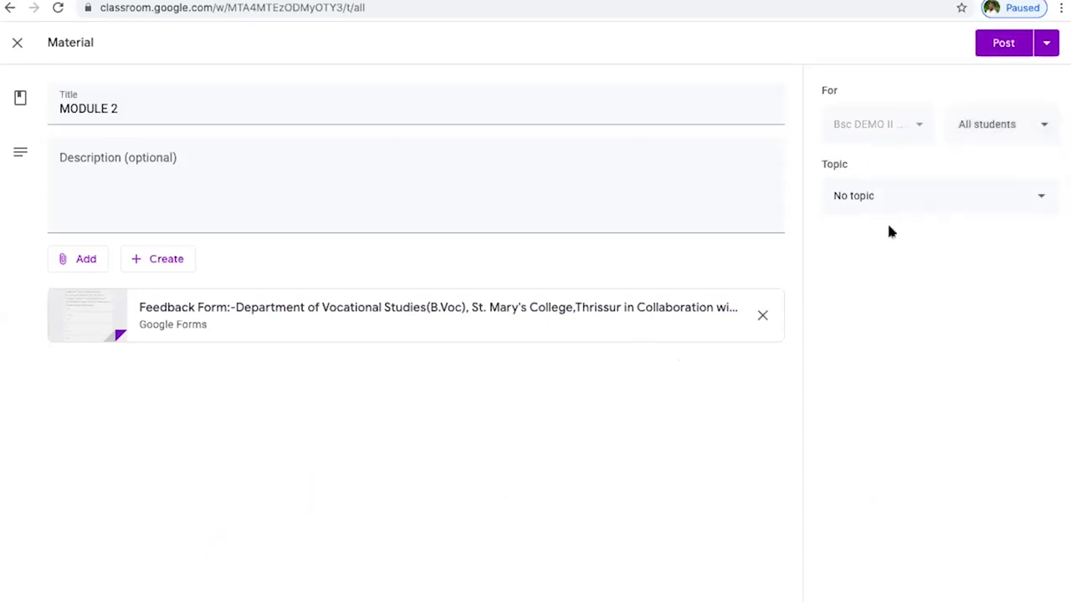
- Prefix the title with 'SUB' and file it under the GOOGLE CLASS BASICS topic
left_click(968, 201)
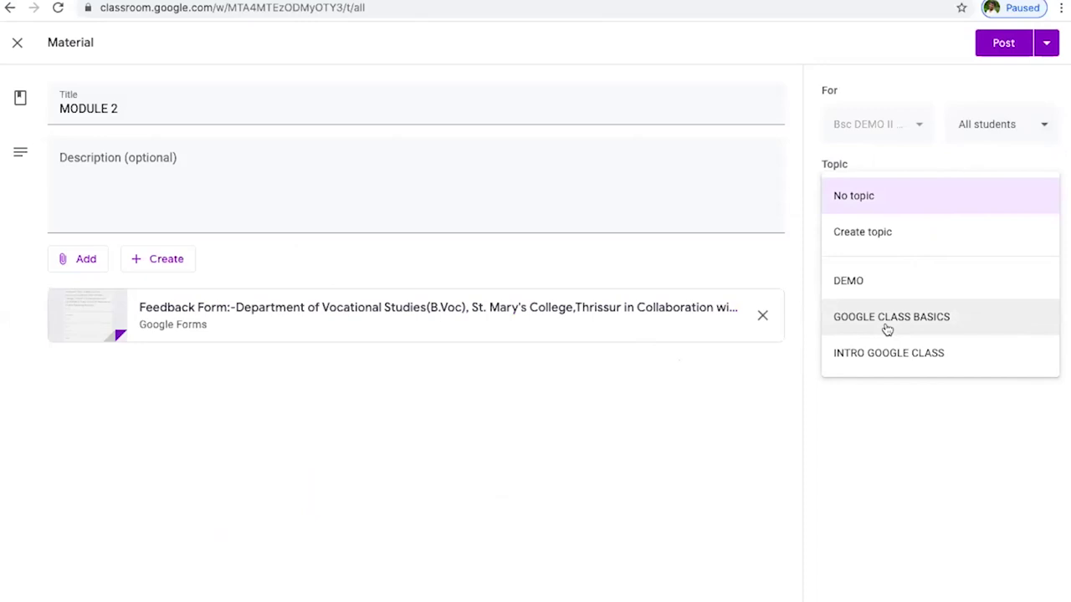
left_click(58, 105)
type("SUB")
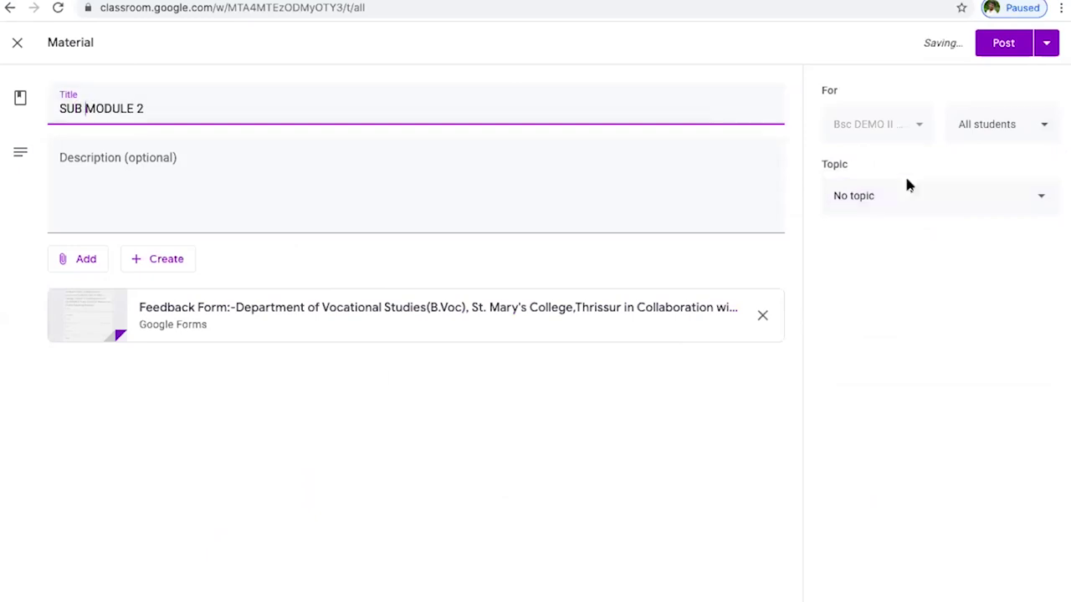
left_click(912, 206)
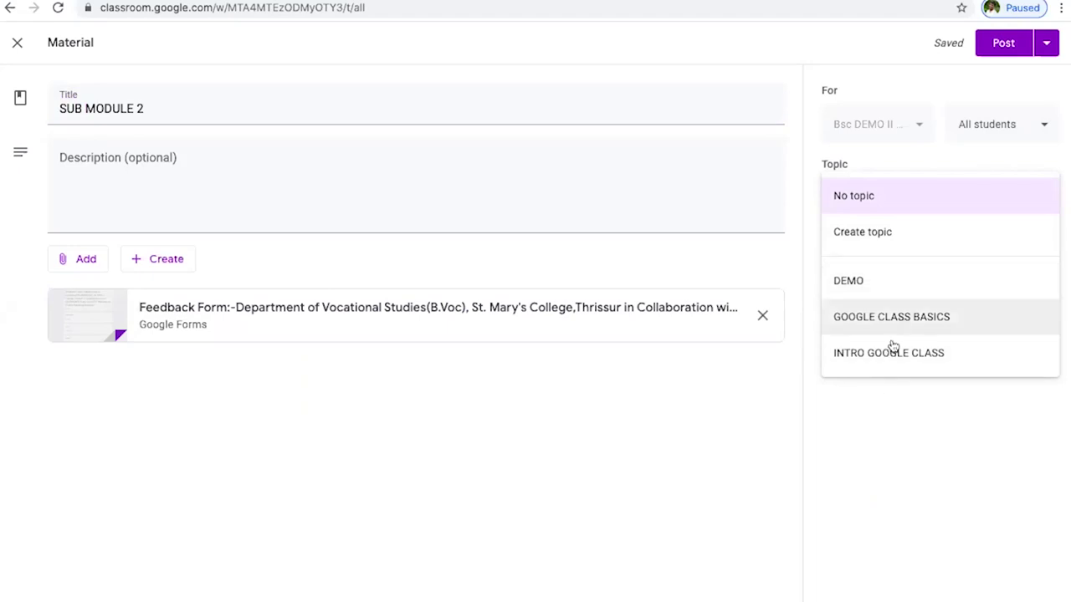
left_click(895, 322)
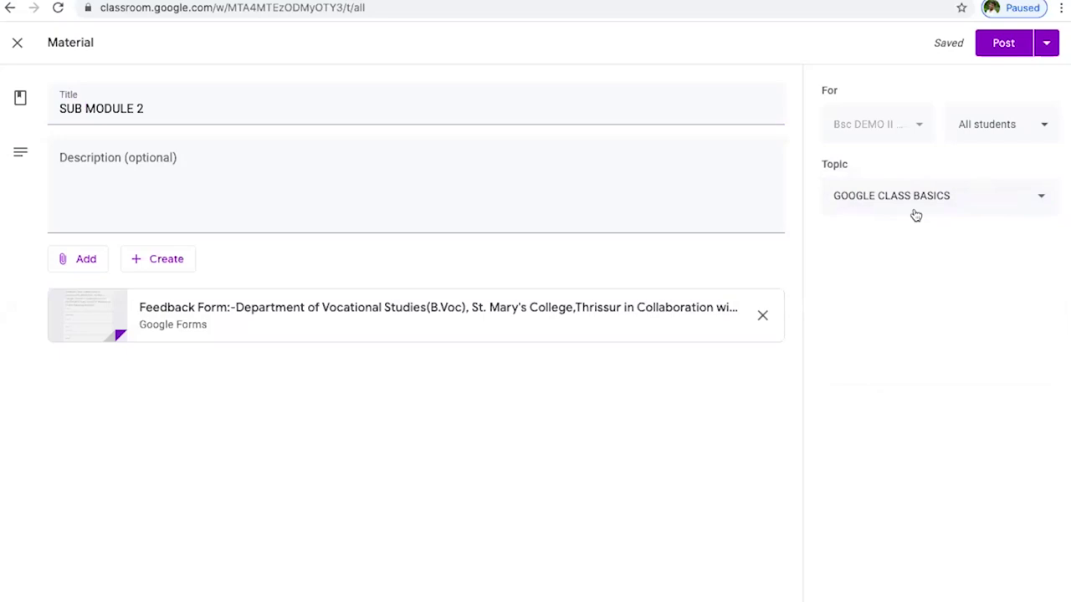
left_click(1056, 46)
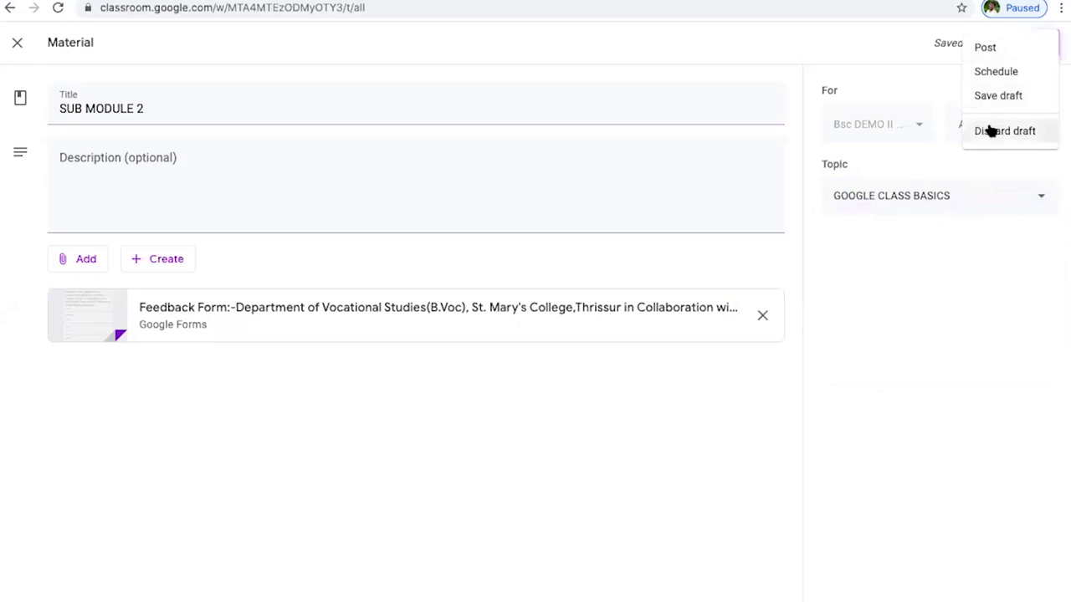
- Cancel the Schedule material dialog, leaving the material unscheduled, and bring up the Add menu
left_click(993, 72)
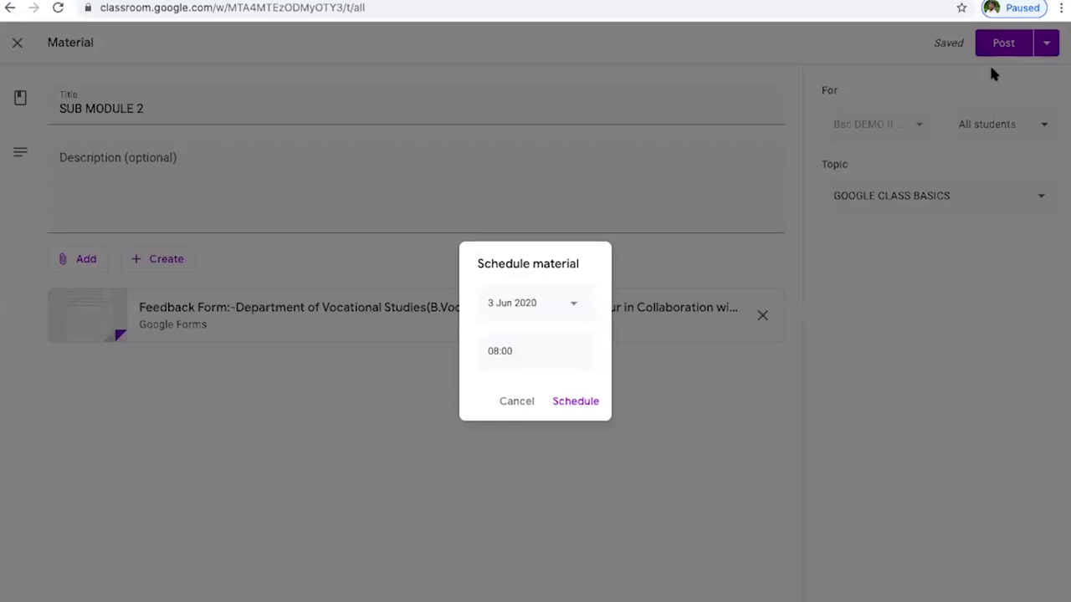
left_click(386, 433)
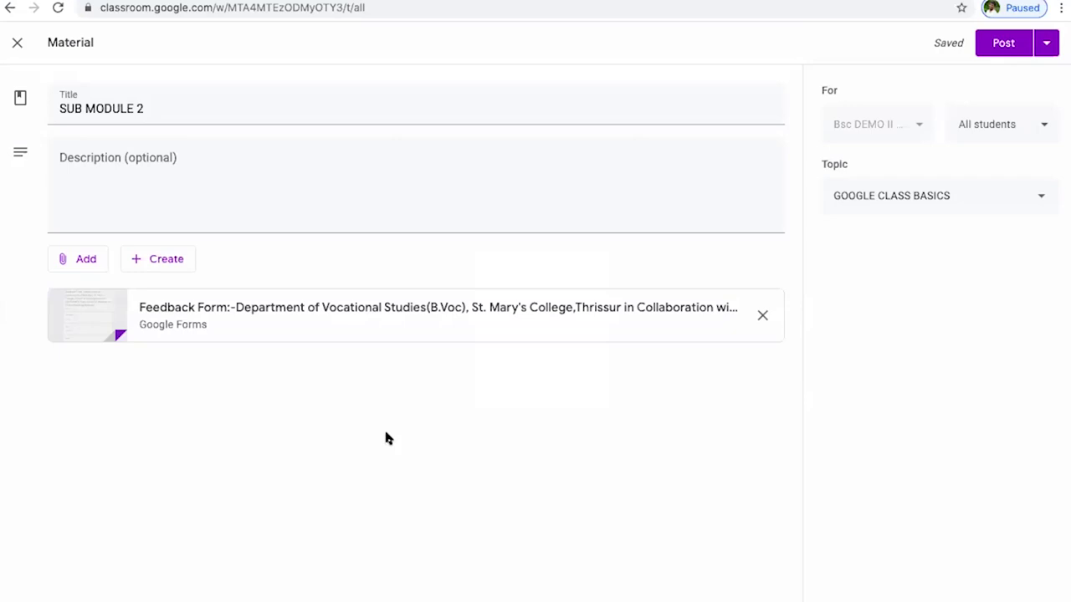
left_click(84, 261)
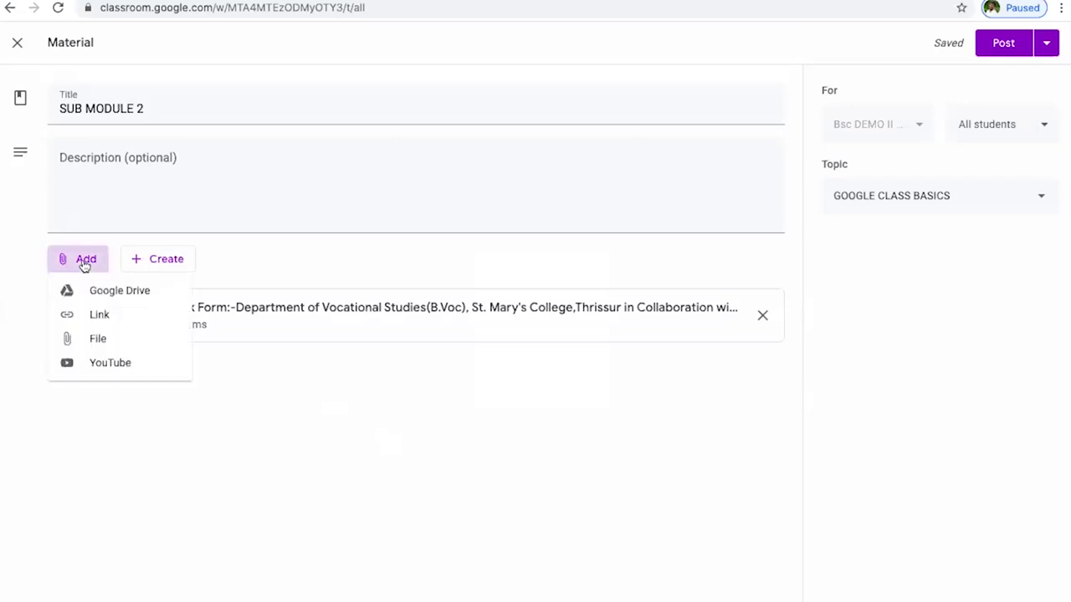
- Upload FDP TRAINING.pptx from the computer as an attachment
left_click(107, 348)
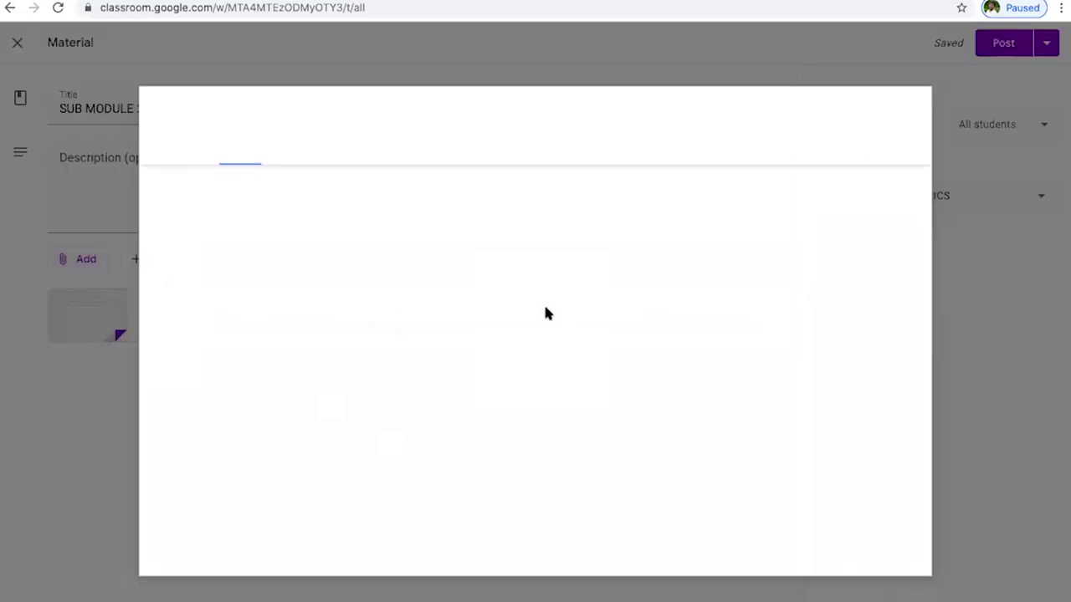
left_click(531, 346)
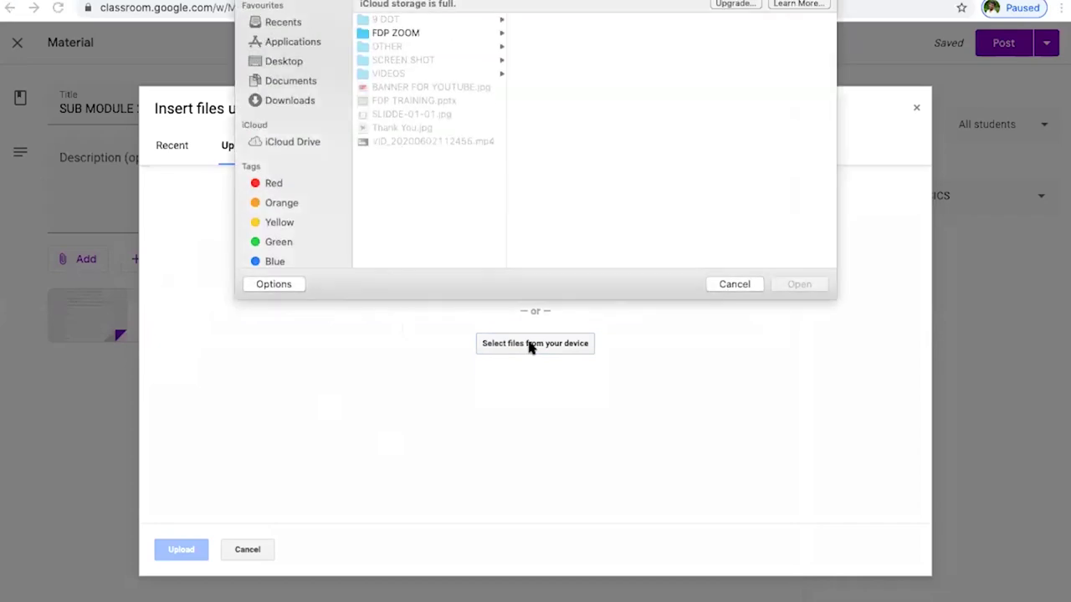
left_click(410, 101)
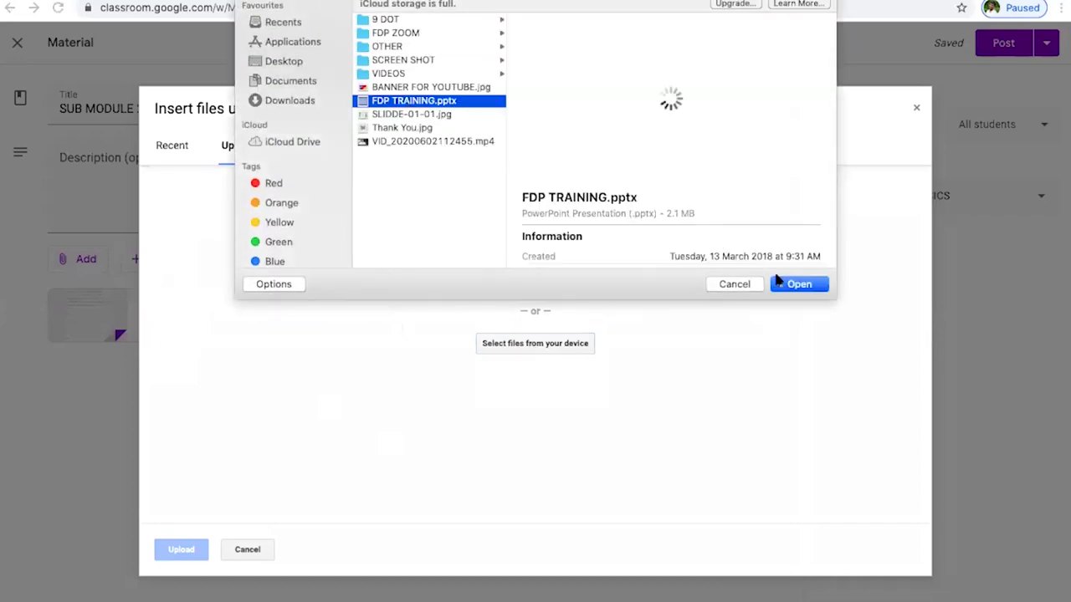
left_click(788, 285)
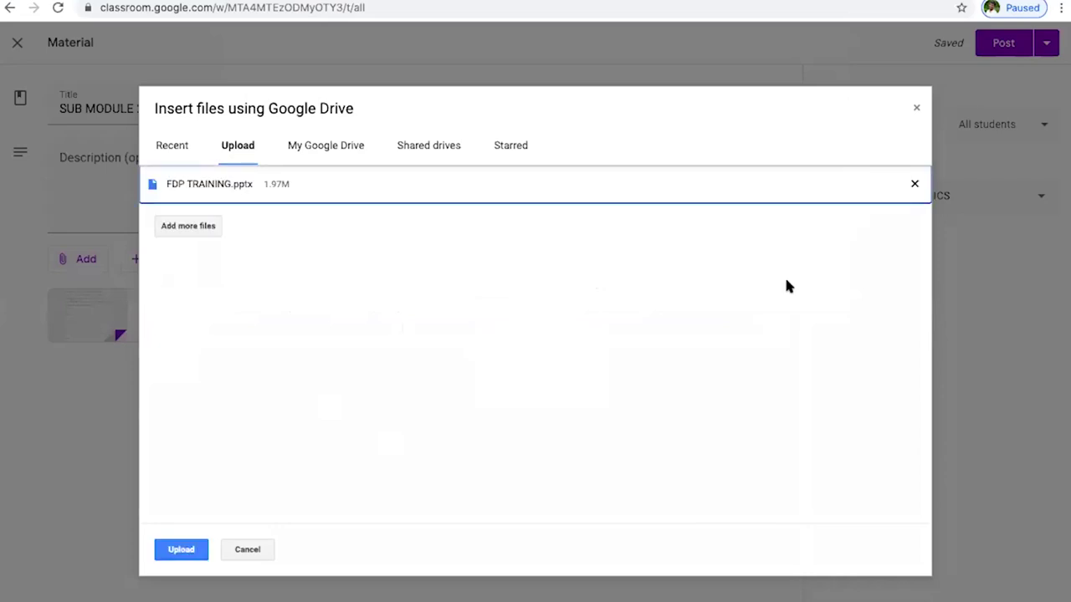
left_click(190, 542)
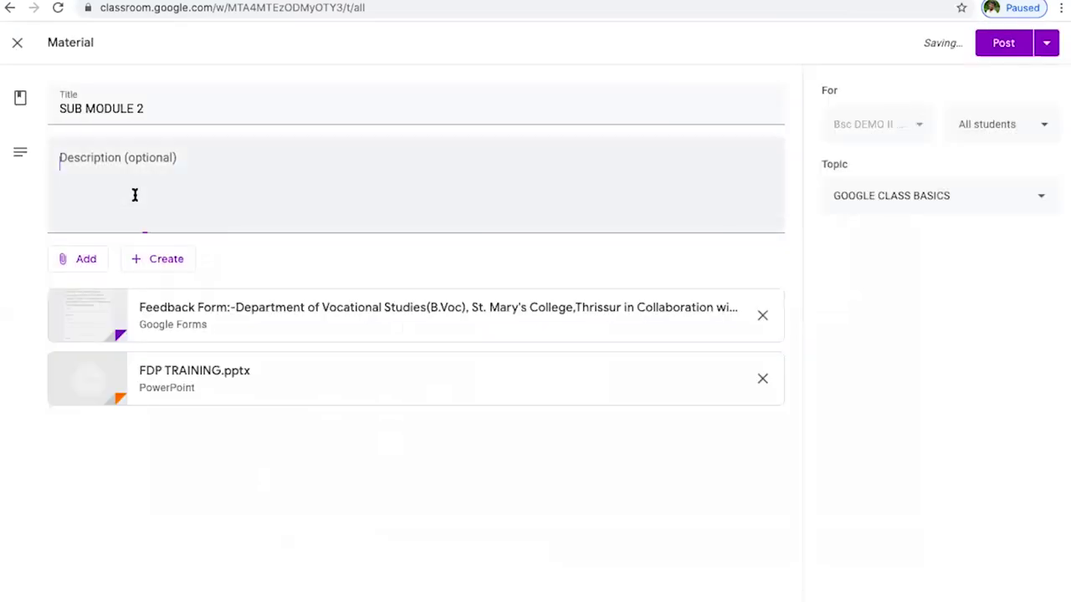
left_click(134, 193)
left_click(170, 110)
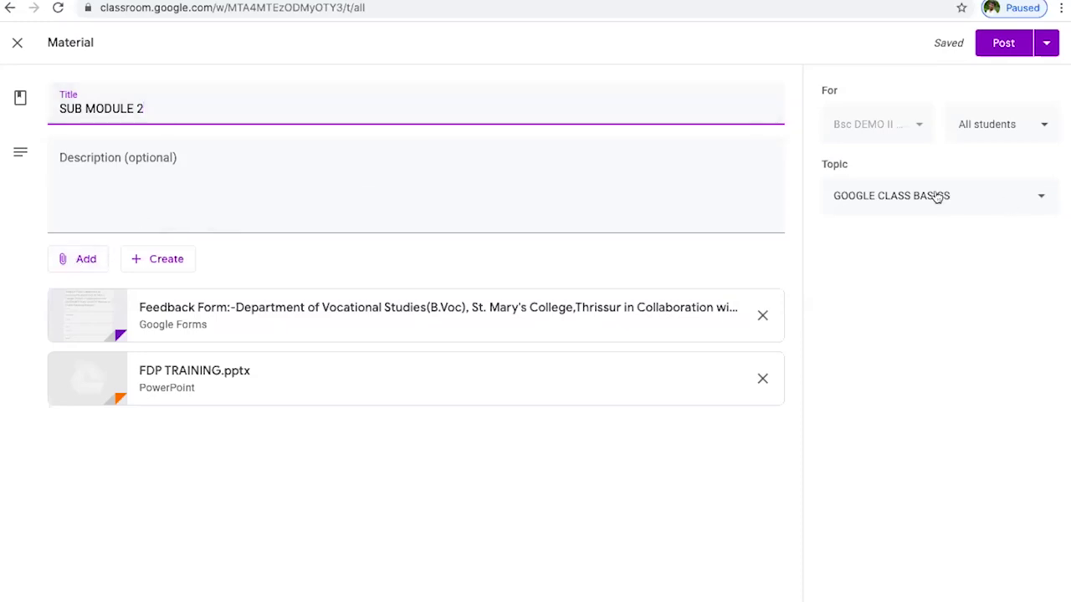
- Confirm GOOGLE CLASS BASICS as the material's topic
left_click(979, 205)
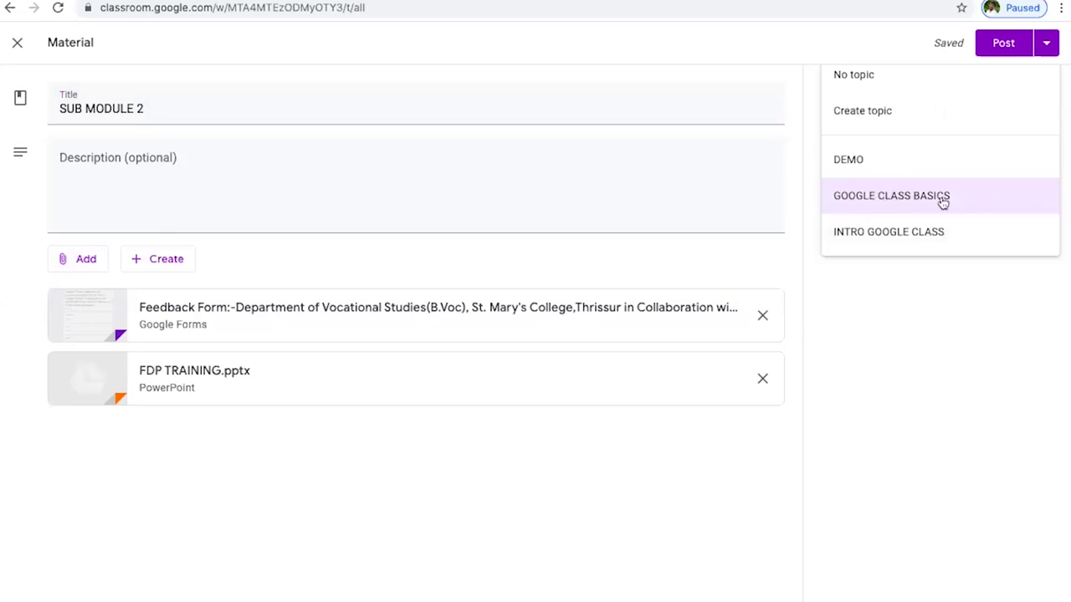
left_click(907, 200)
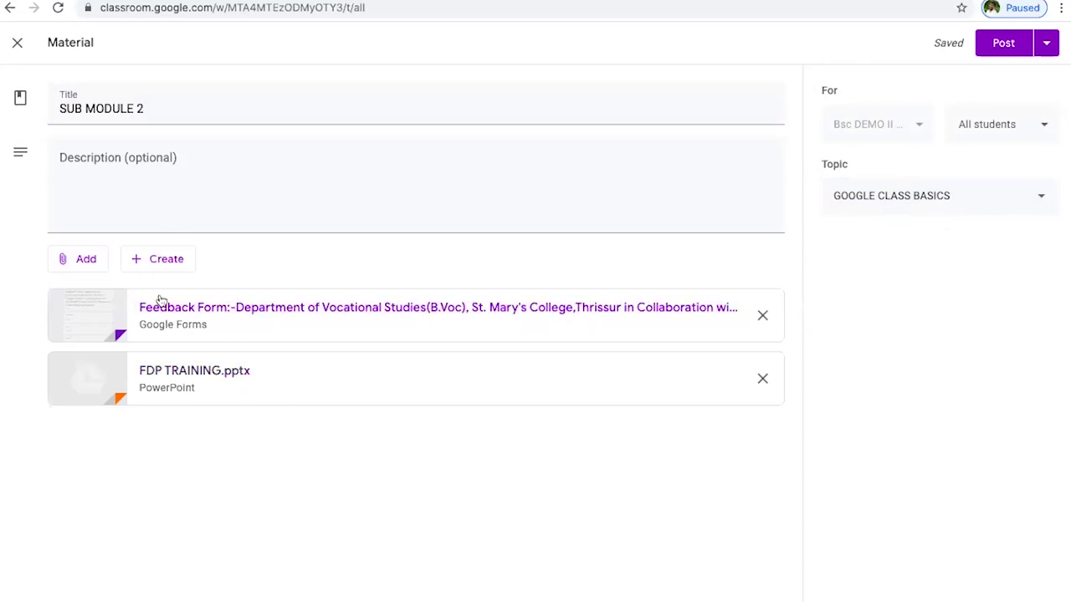
left_click(89, 259)
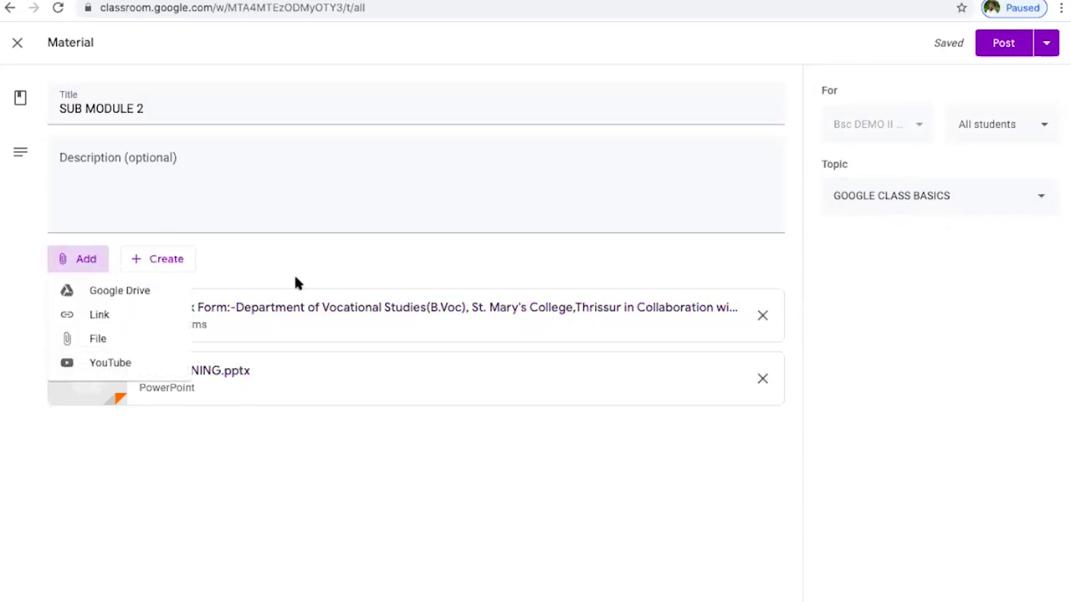
left_click(176, 429)
- Post the SUB MODULE 2 material to the Bsc DEMO class
left_click(1006, 44)
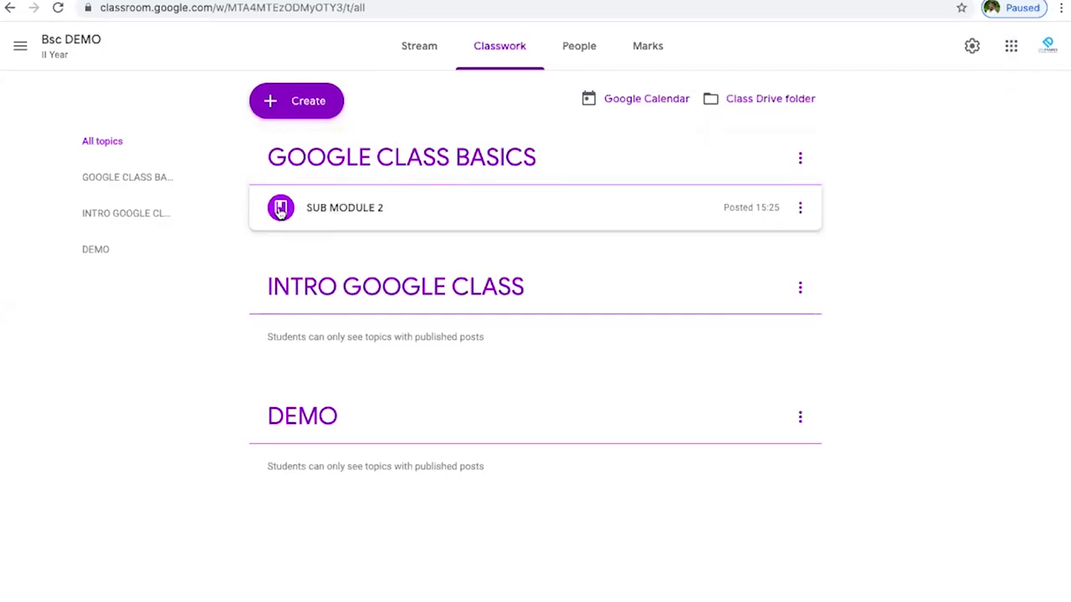
mouse_move(430, 586)
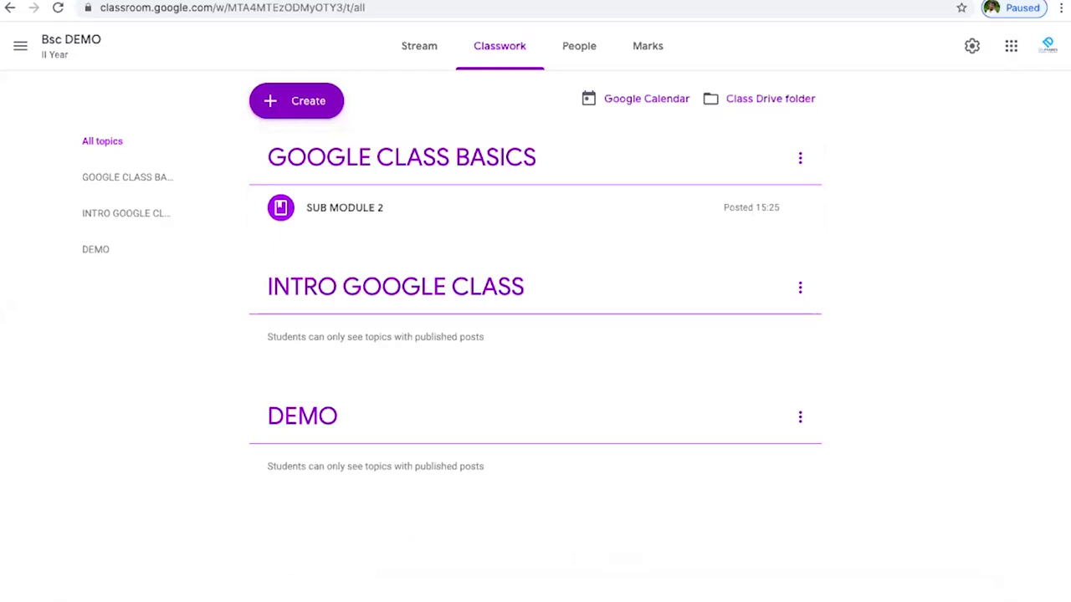
- In Firefox, reload the stream and open the SUB MODULE 2 post with its feedback form and FDP TRAINING.pptx
mouse_move(366, 589)
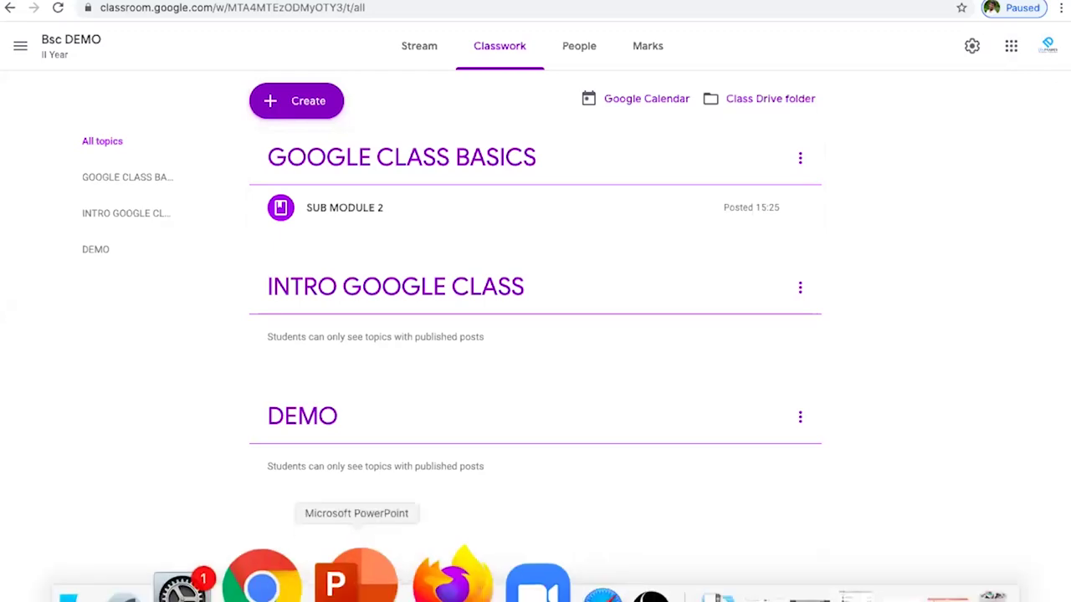
left_click(423, 585)
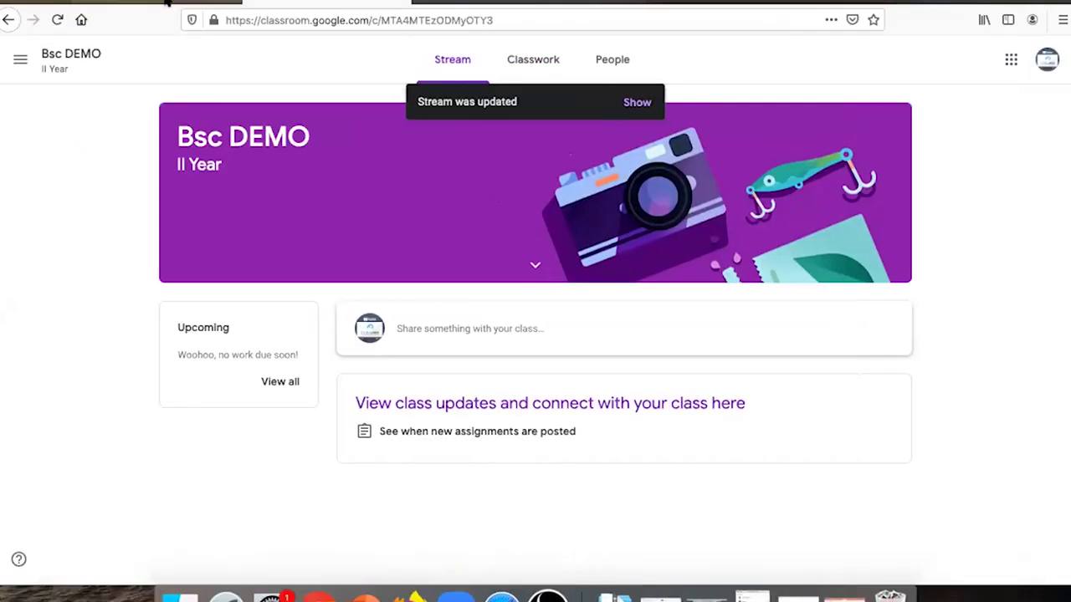
left_click(57, 19)
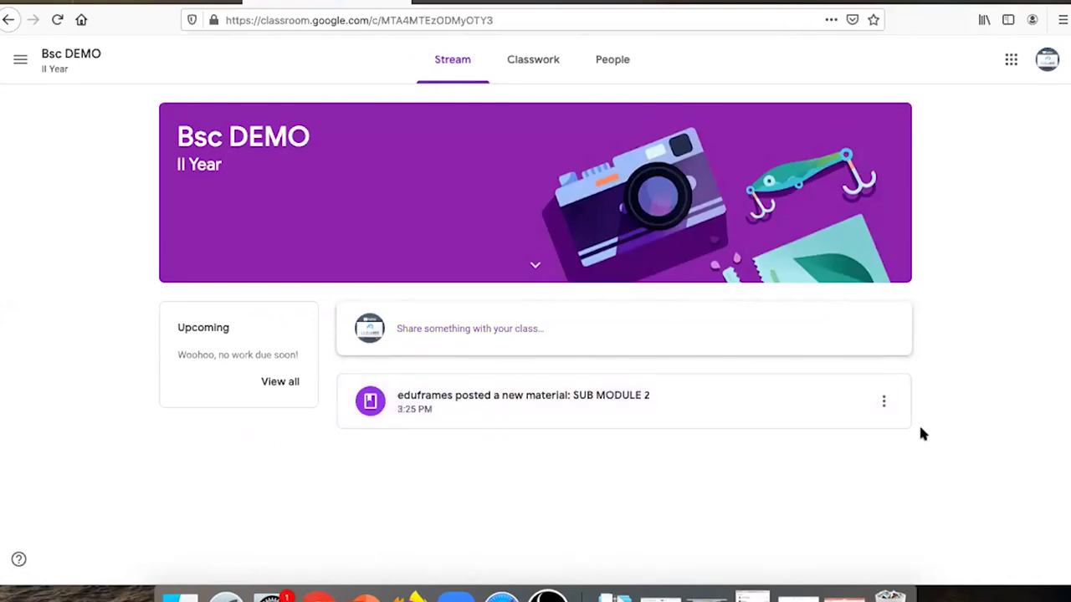
left_click(588, 394)
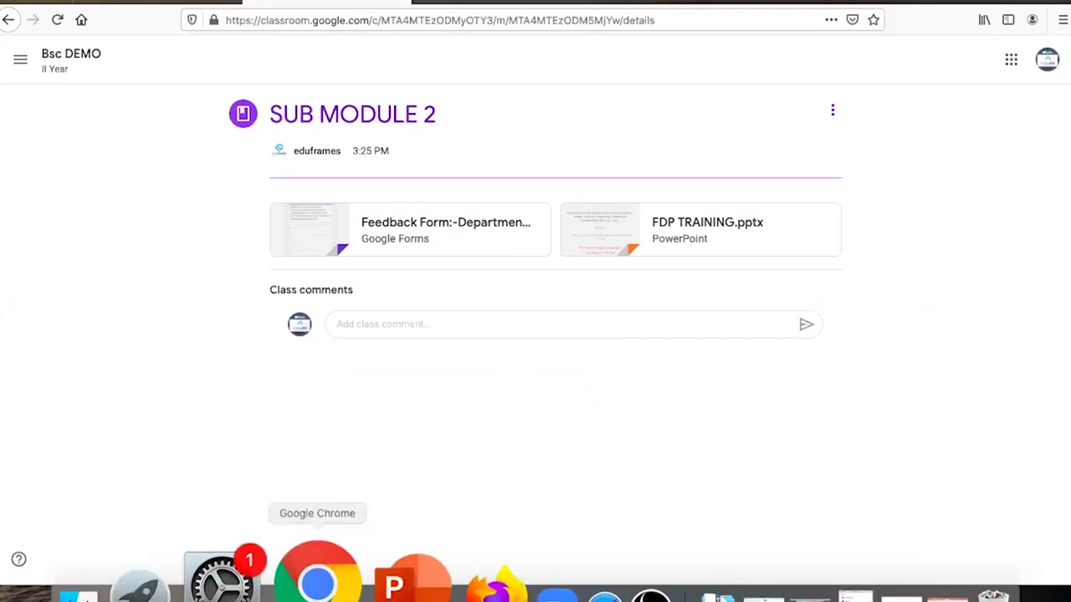
- Start a new assignment on the Classwork page titled 'ASSIGNMENT 01'
left_click(317, 576)
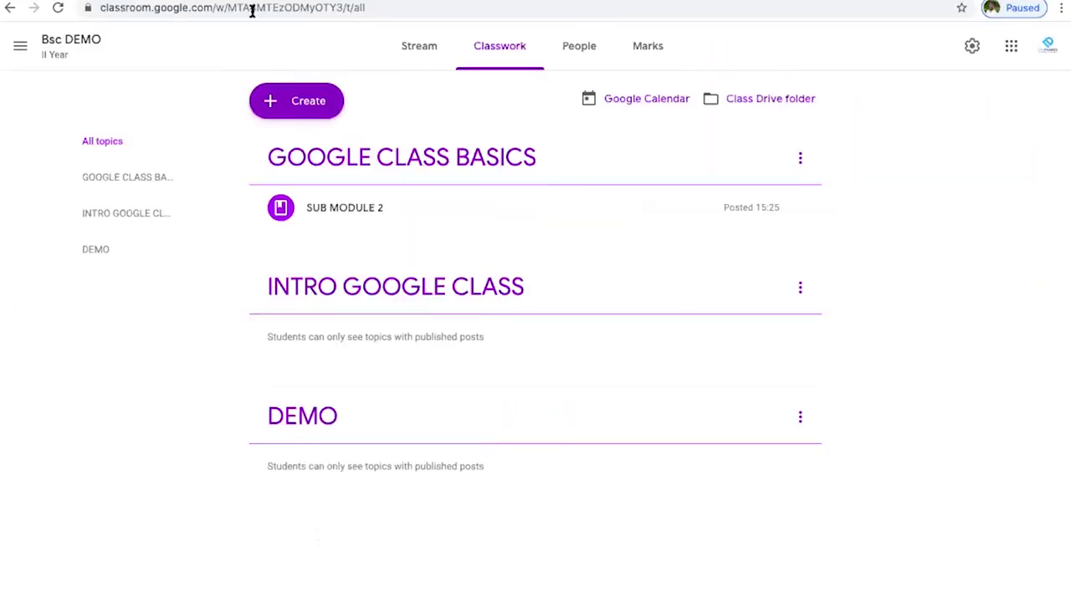
left_click(291, 102)
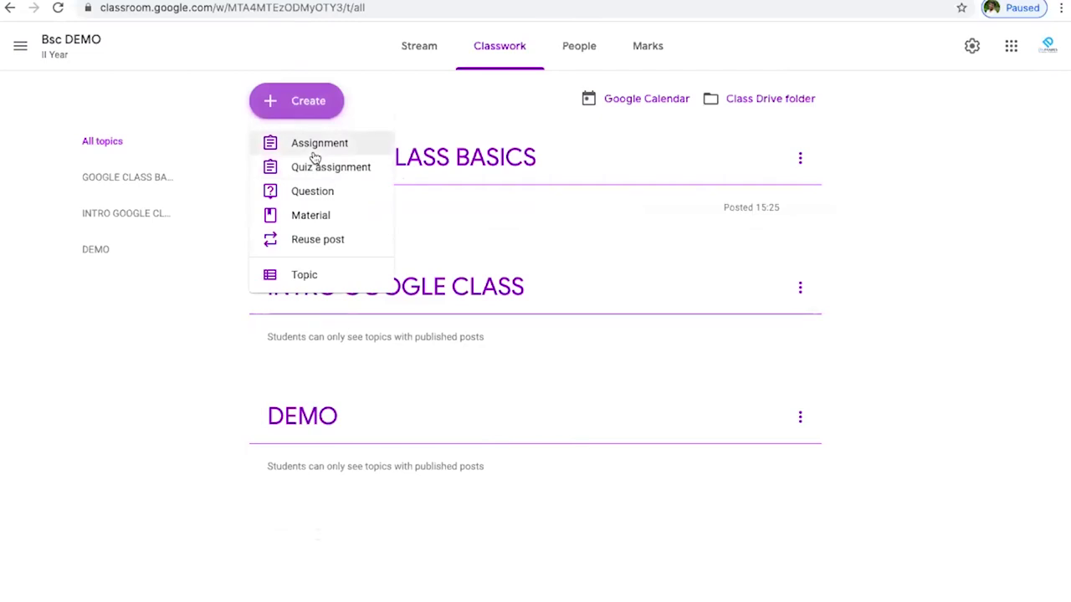
left_click(315, 156)
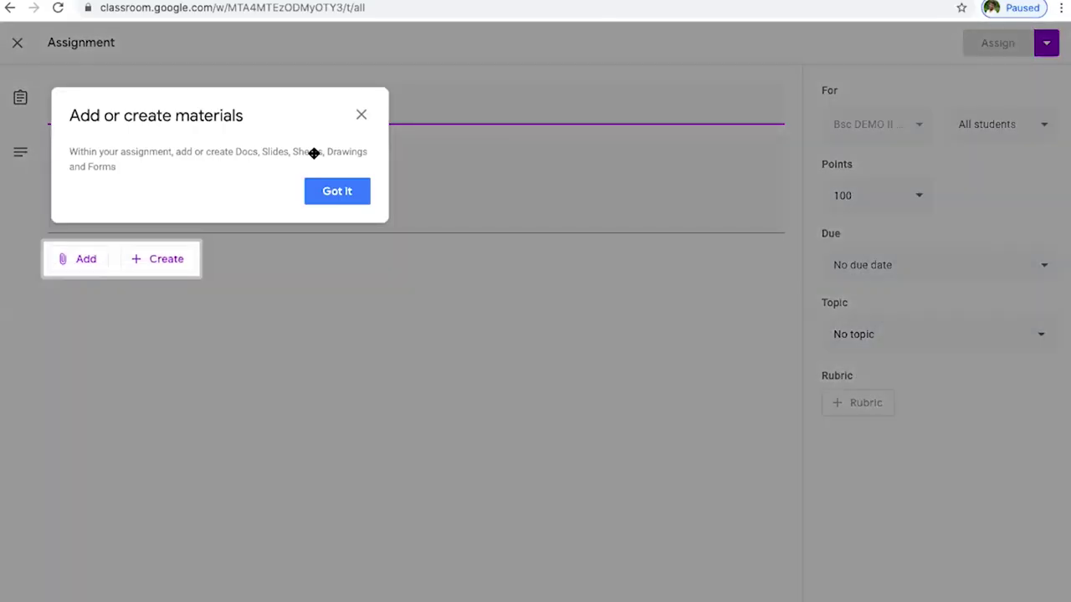
left_click(339, 191)
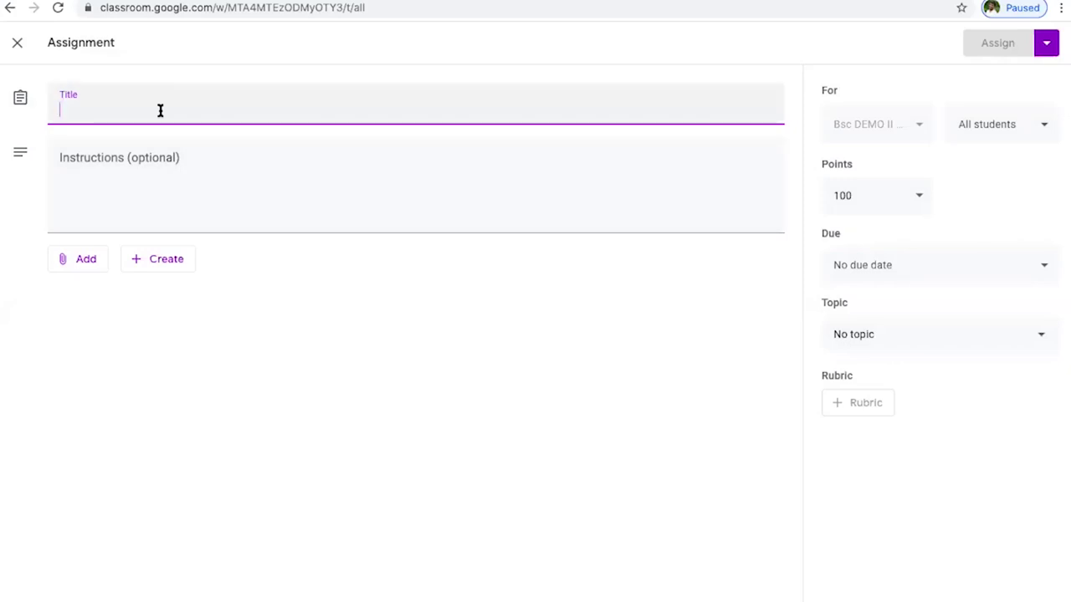
type("ASSIGNMENT")
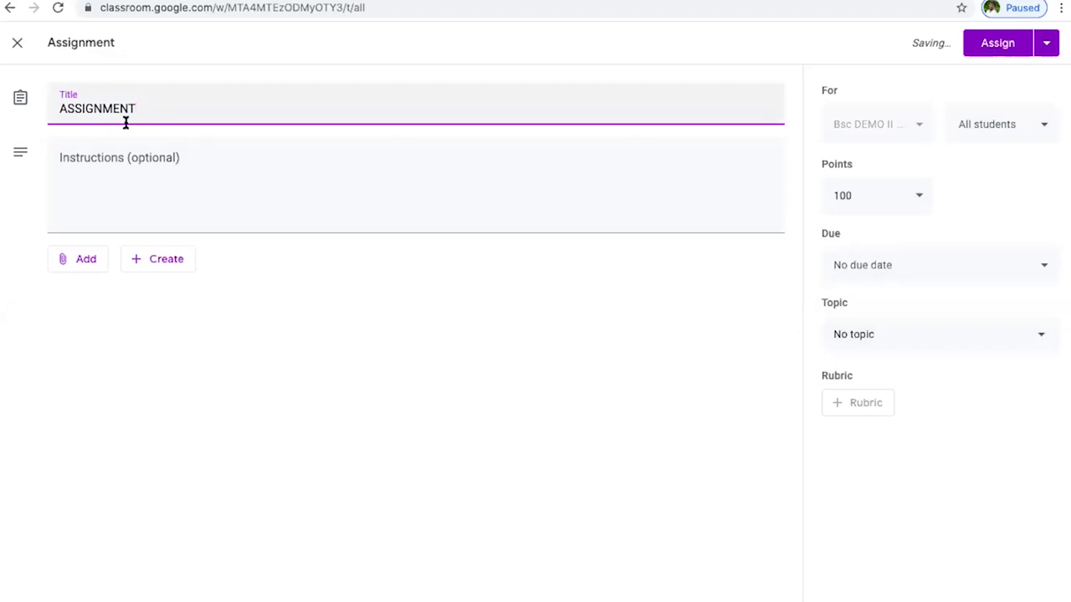
type(" 01")
- Enter 'DEMO ASSIGNMENT' as the assignment's instructions
left_click(175, 170)
type("DEMOS")
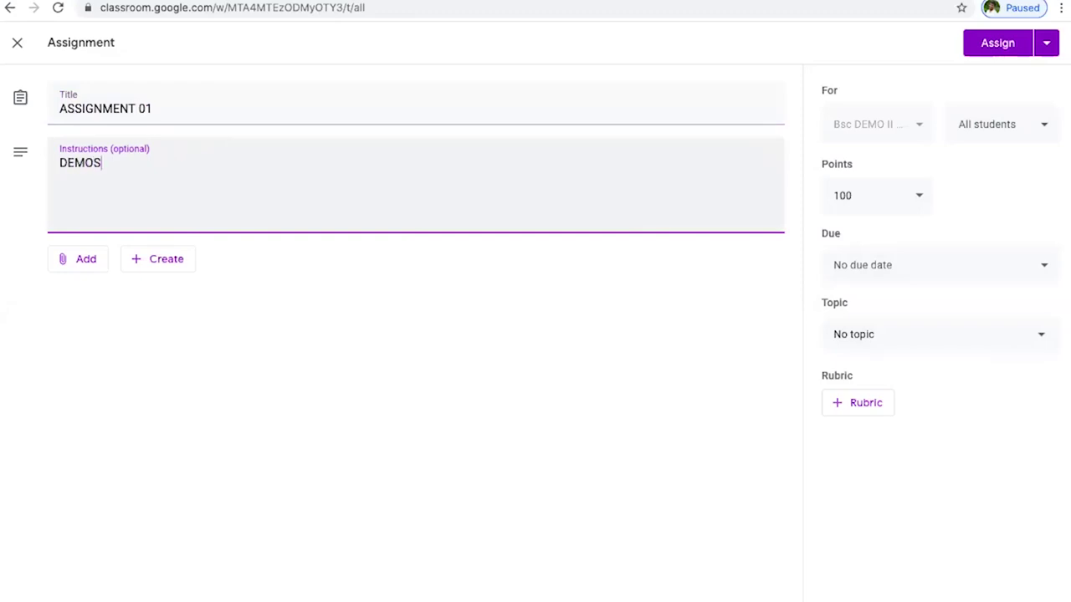
key("BackSpace")
type("ASSIGNMENT")
- Upload FDP TRAINING.pptx from the computer as a file attachment to ASSIGNMENT 01
left_click(75, 264)
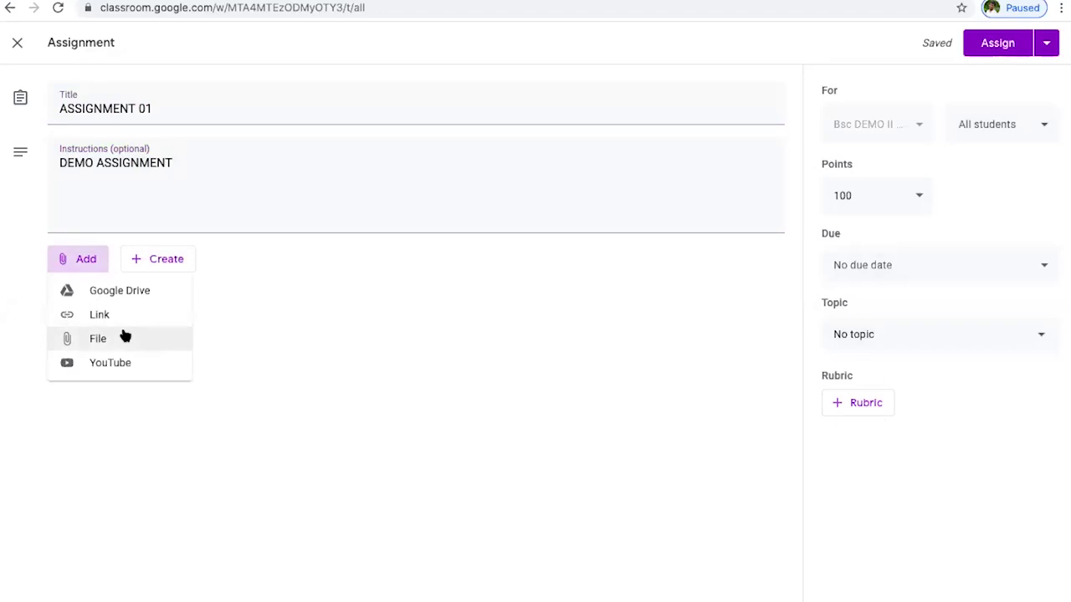
left_click(269, 344)
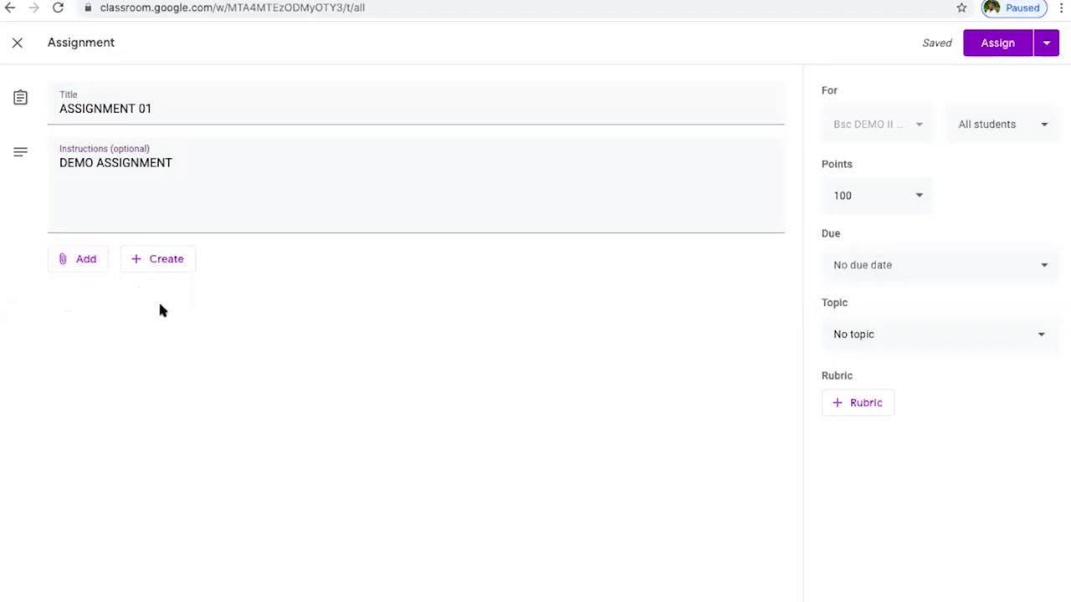
left_click(89, 265)
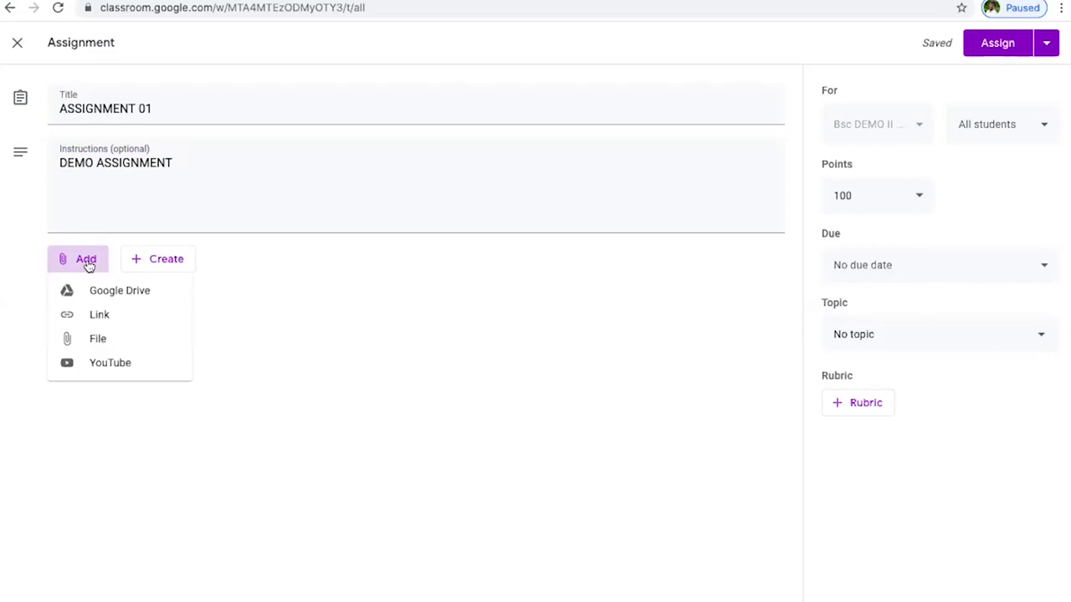
left_click(113, 338)
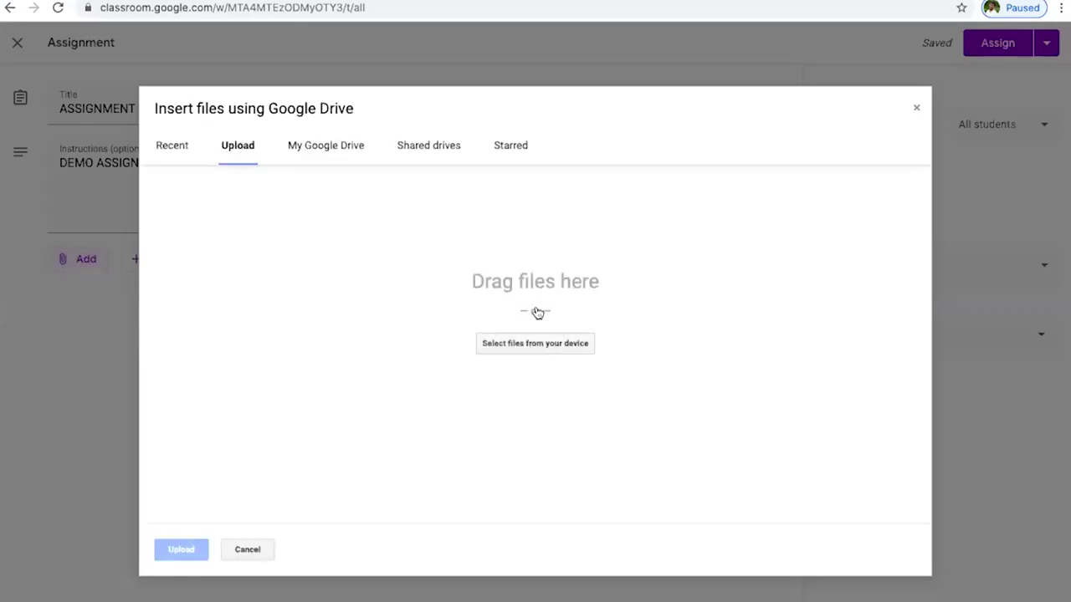
left_click(538, 344)
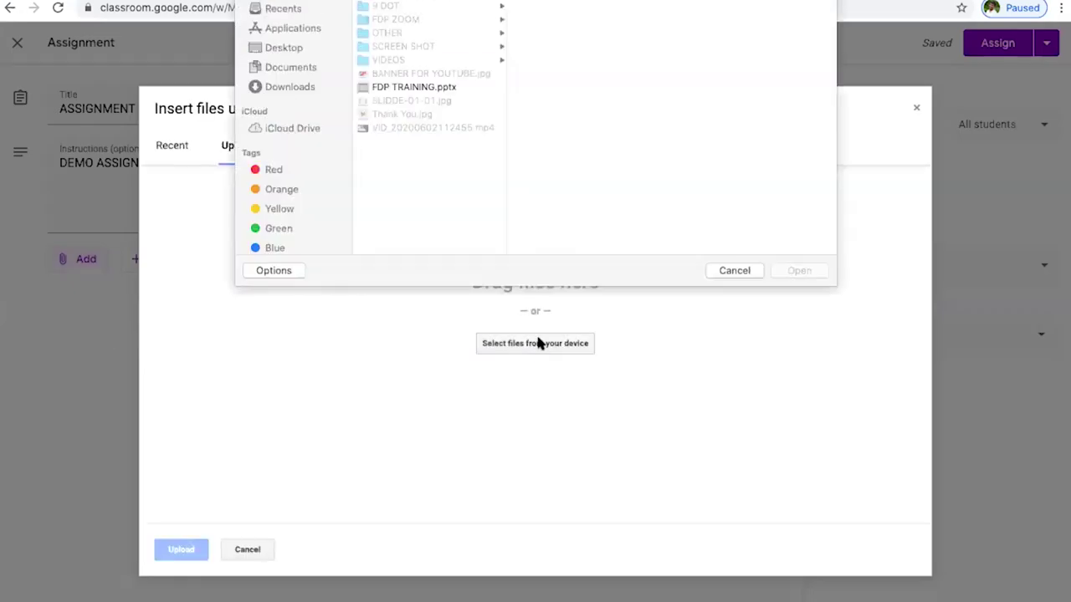
left_click(428, 100)
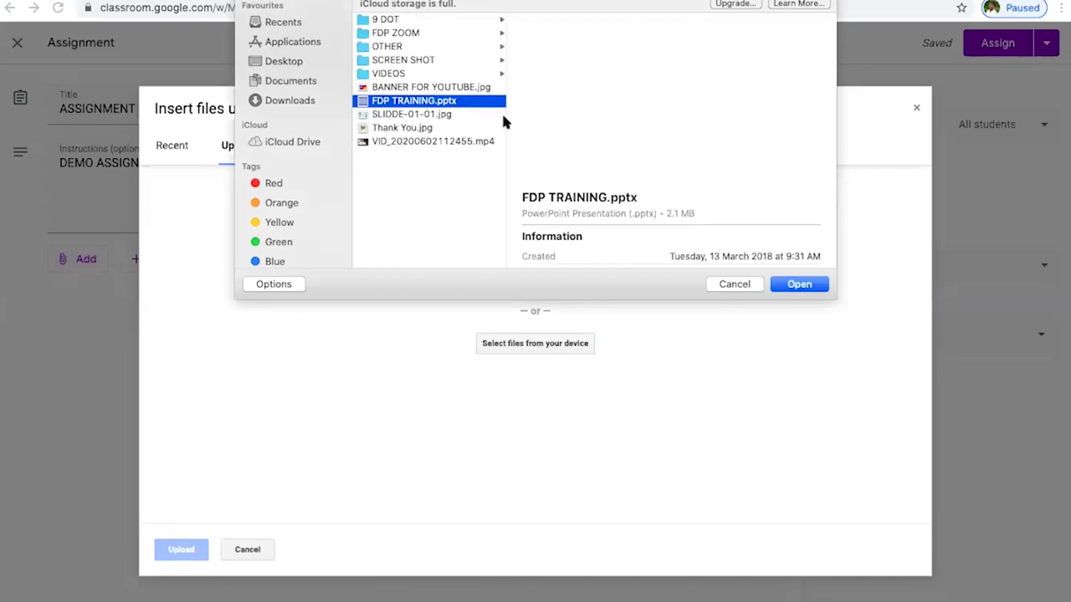
left_click(807, 285)
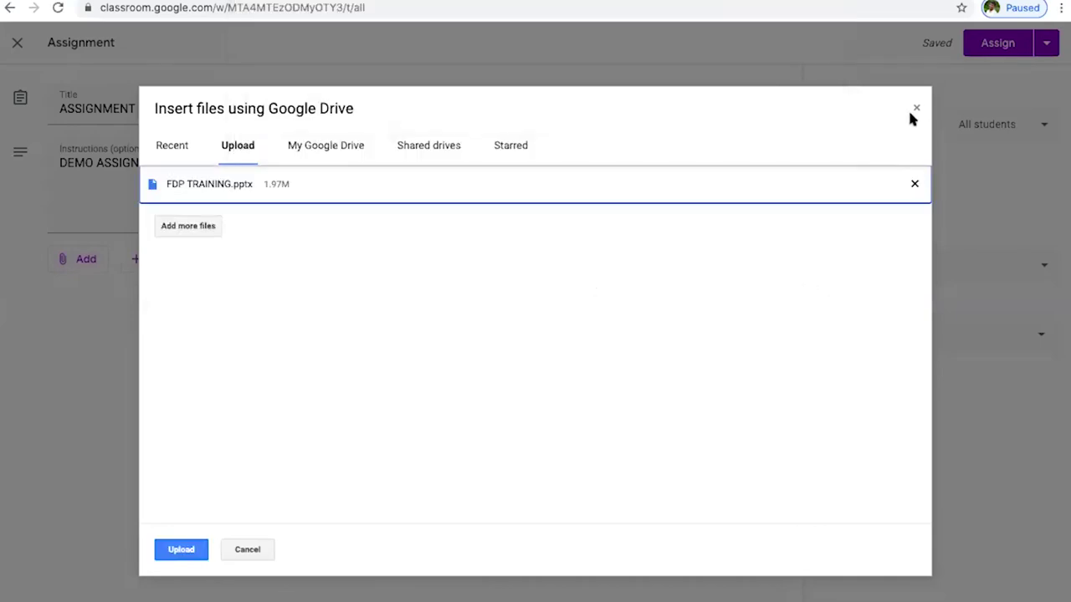
left_click(186, 552)
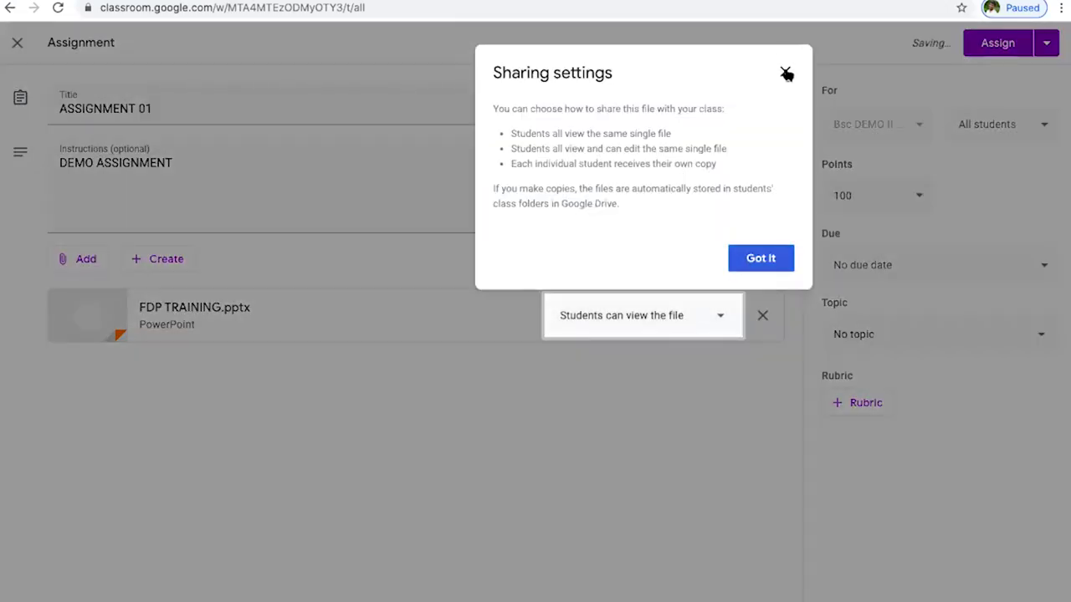
left_click(785, 72)
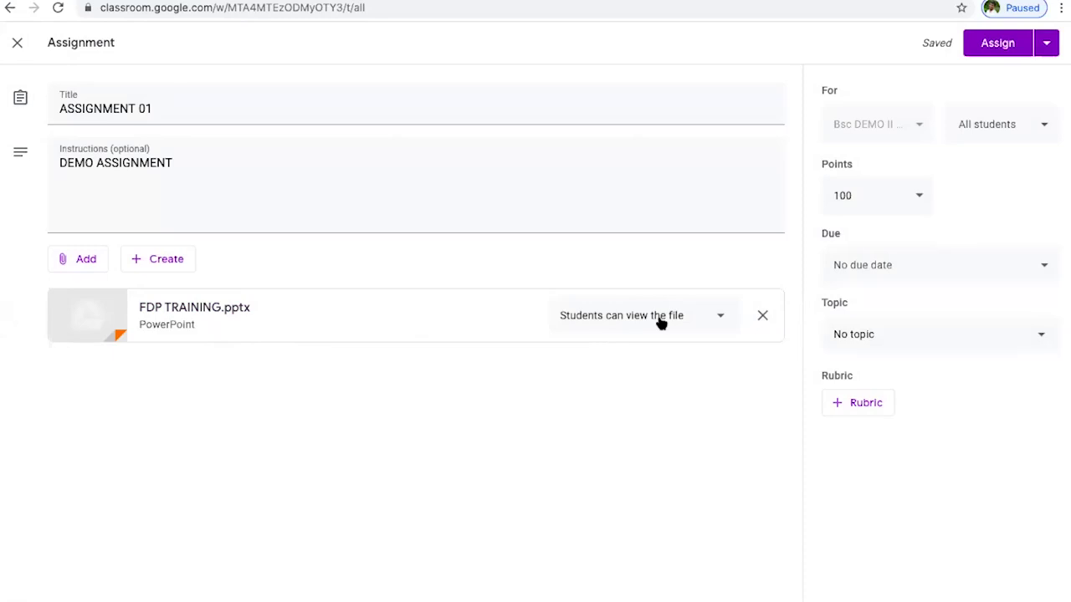
left_click(724, 319)
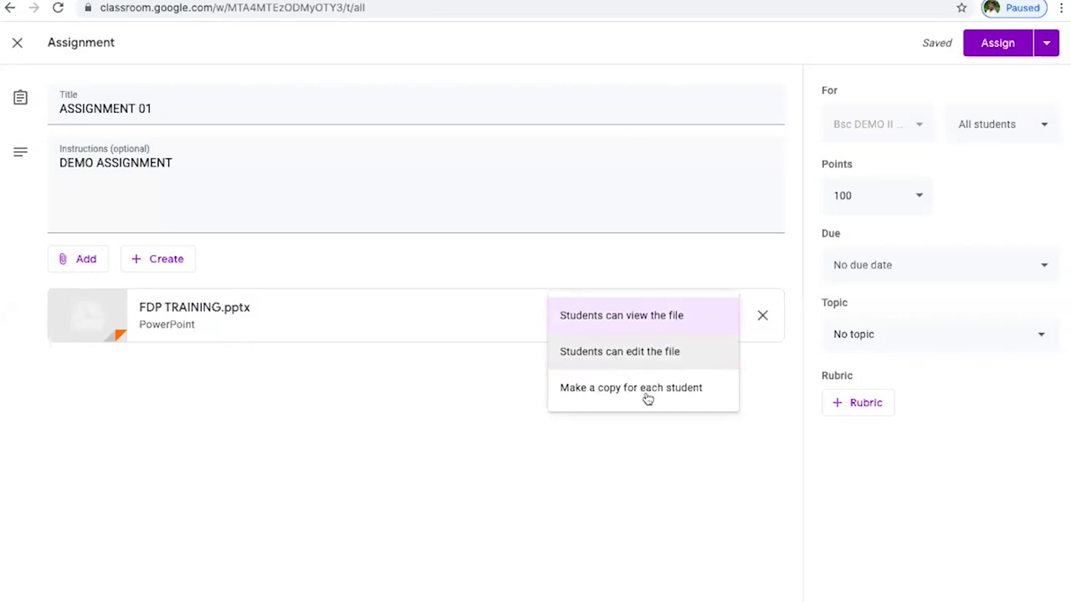
left_click(574, 462)
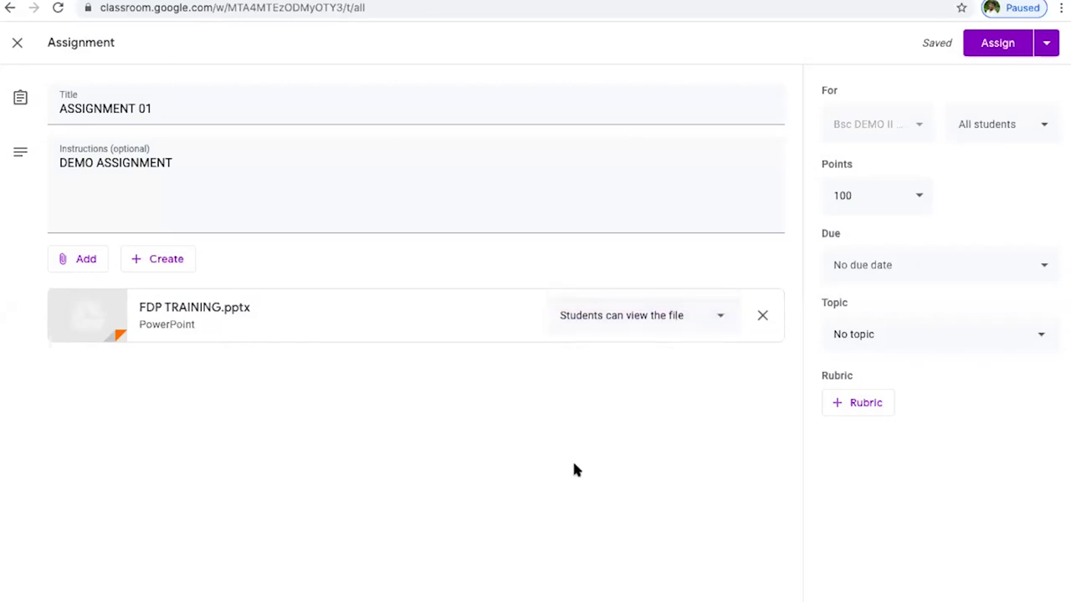
left_click(691, 318)
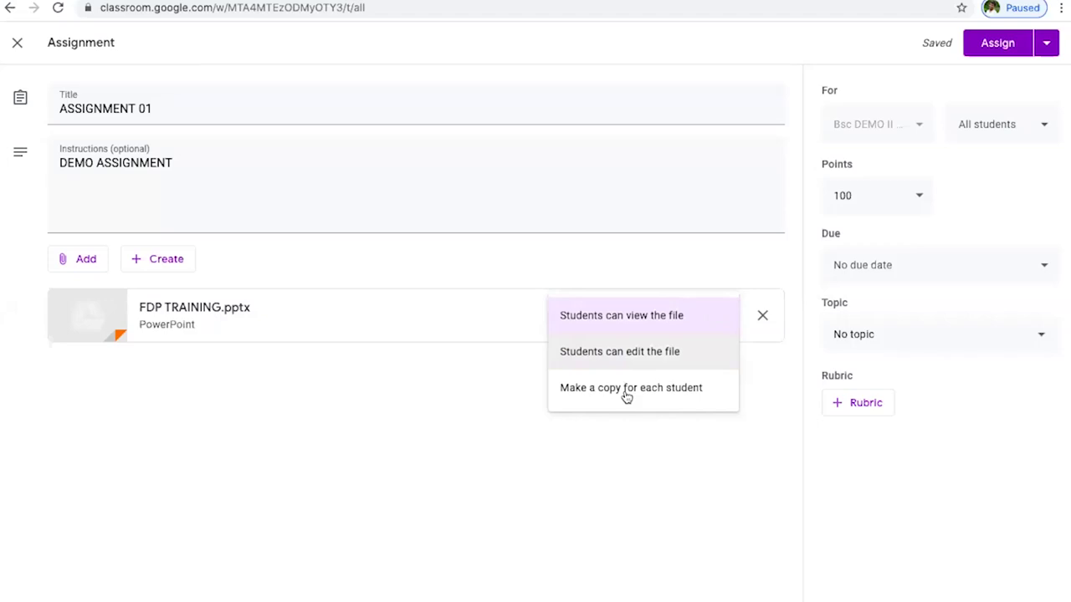
left_click(652, 318)
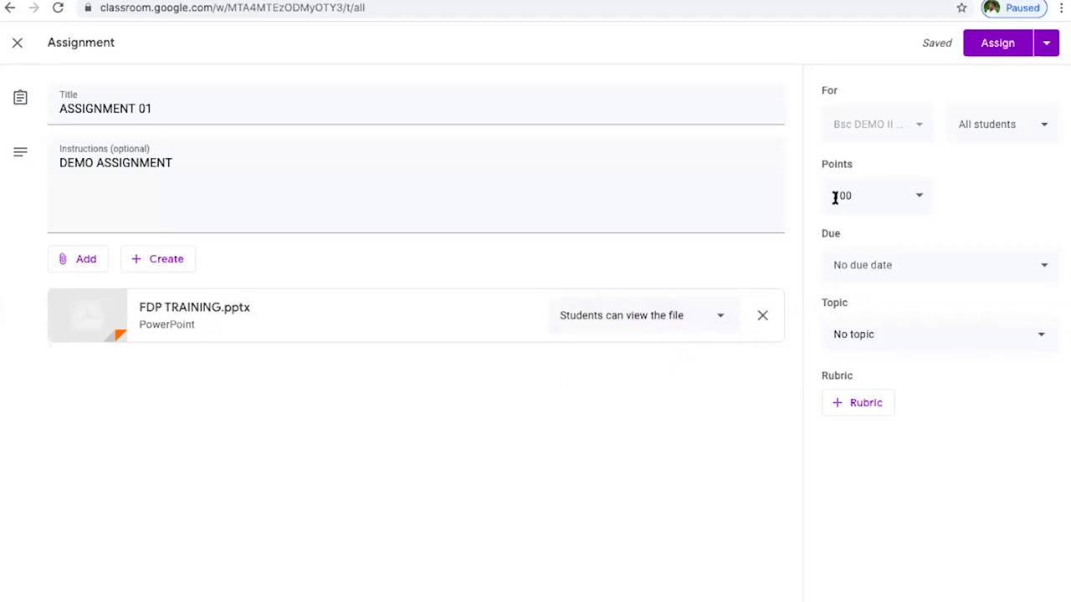
left_click(1013, 132)
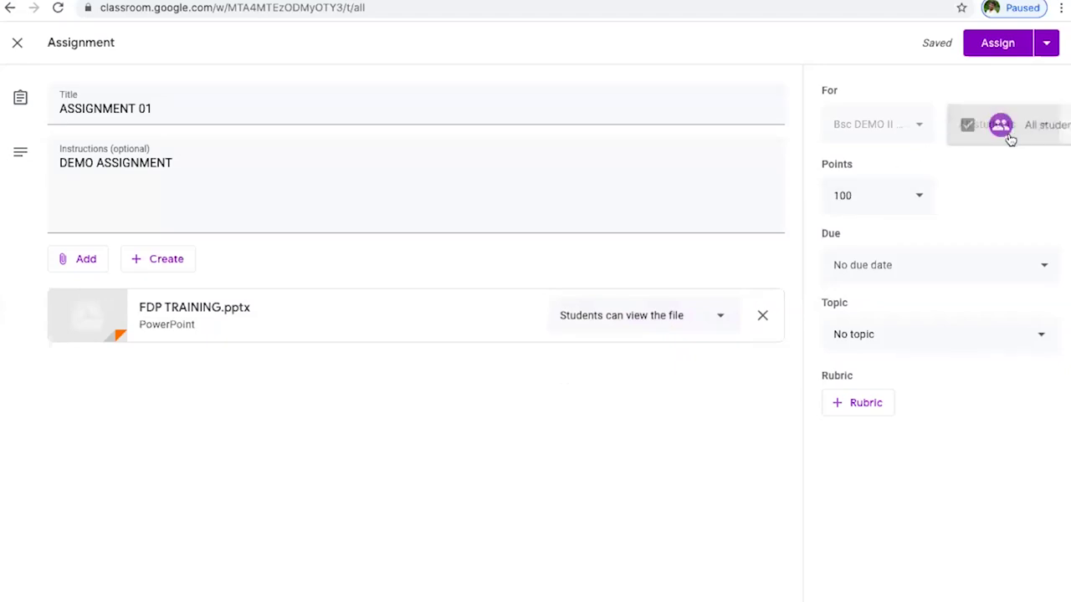
left_click(1009, 124)
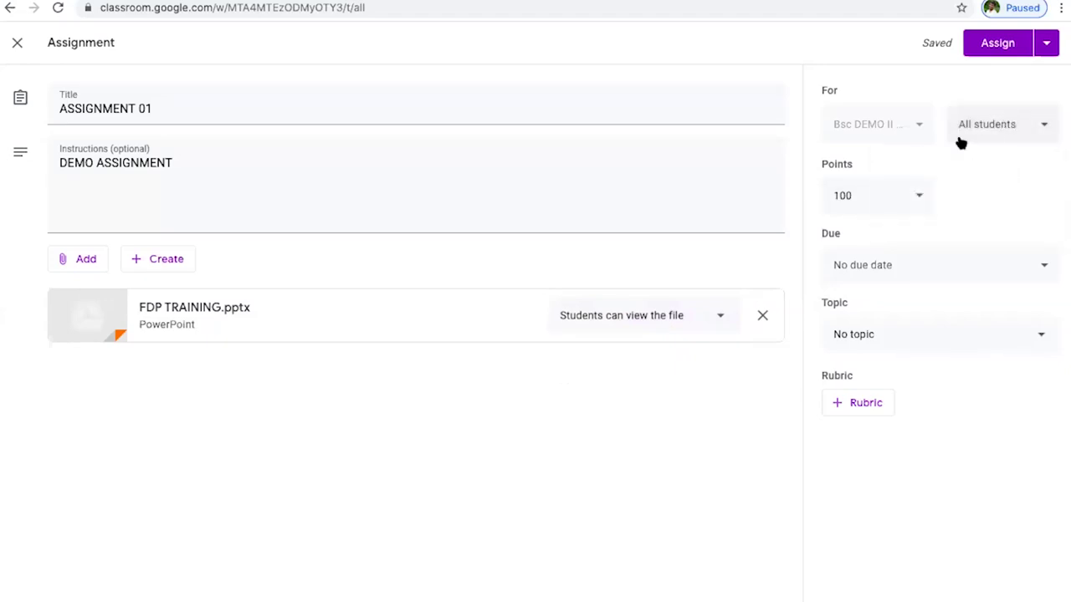
- Change ASSIGNMENT 01's points from 100 to 10
left_click(912, 198)
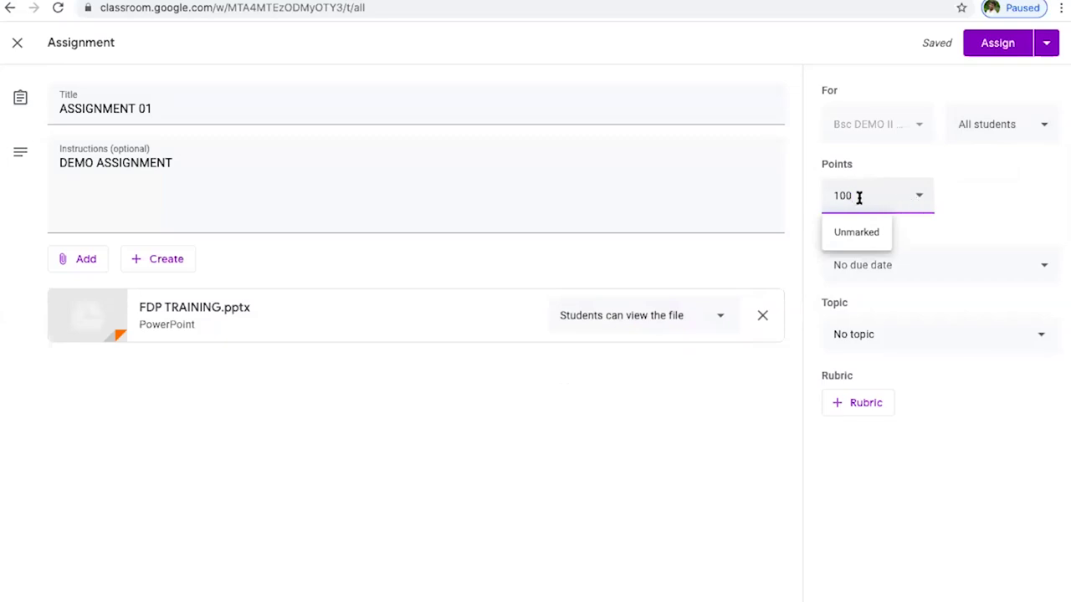
key("BackSpace")
key("BackSpace")
key("BackSpace")
type("10")
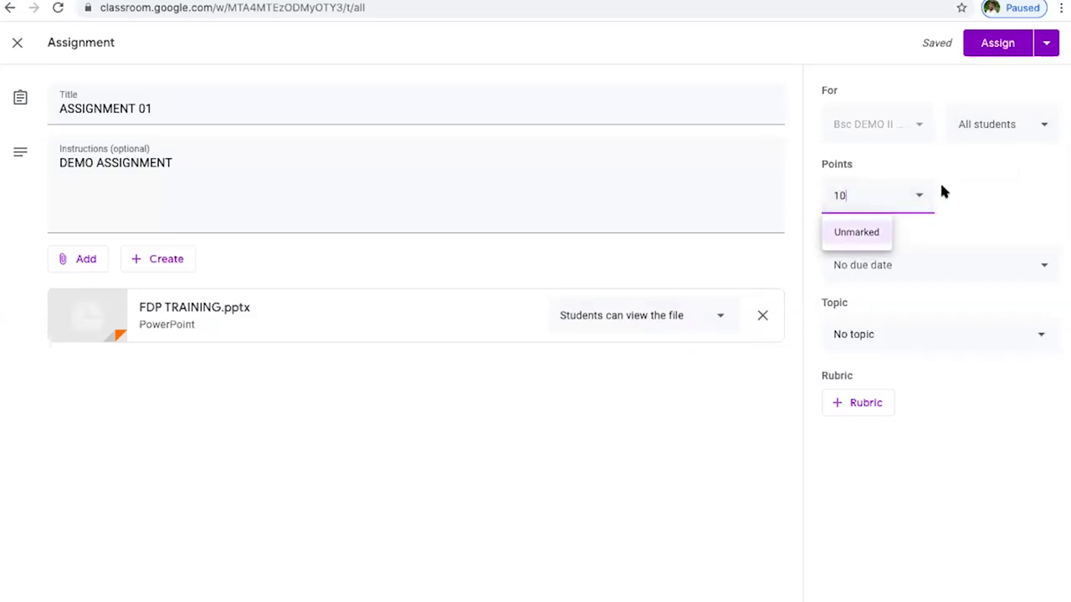
key("BackSpace")
key("BackSpace")
type("10")
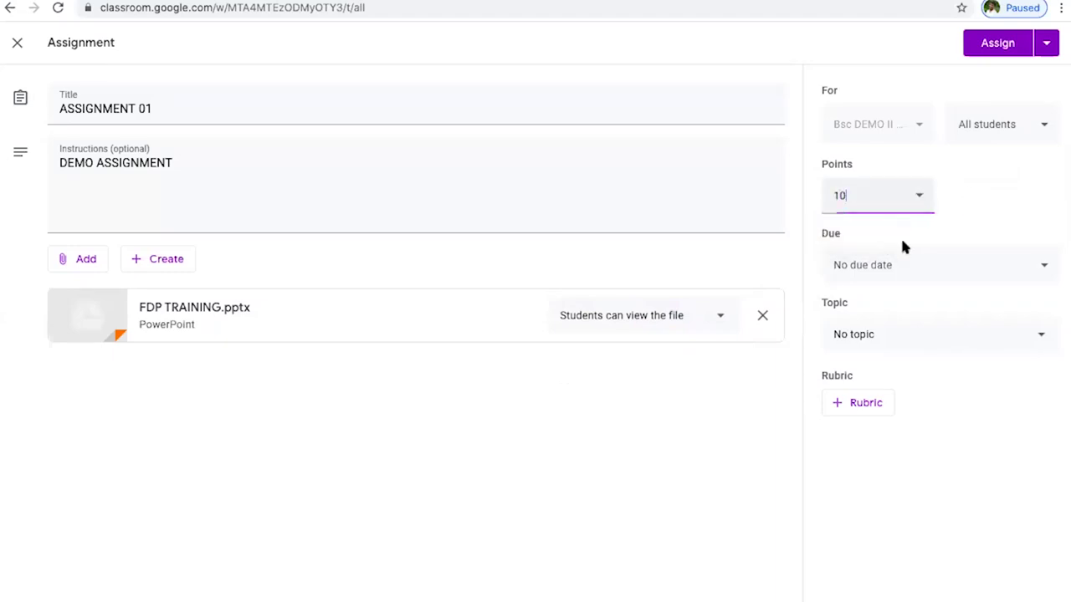
left_click(900, 238)
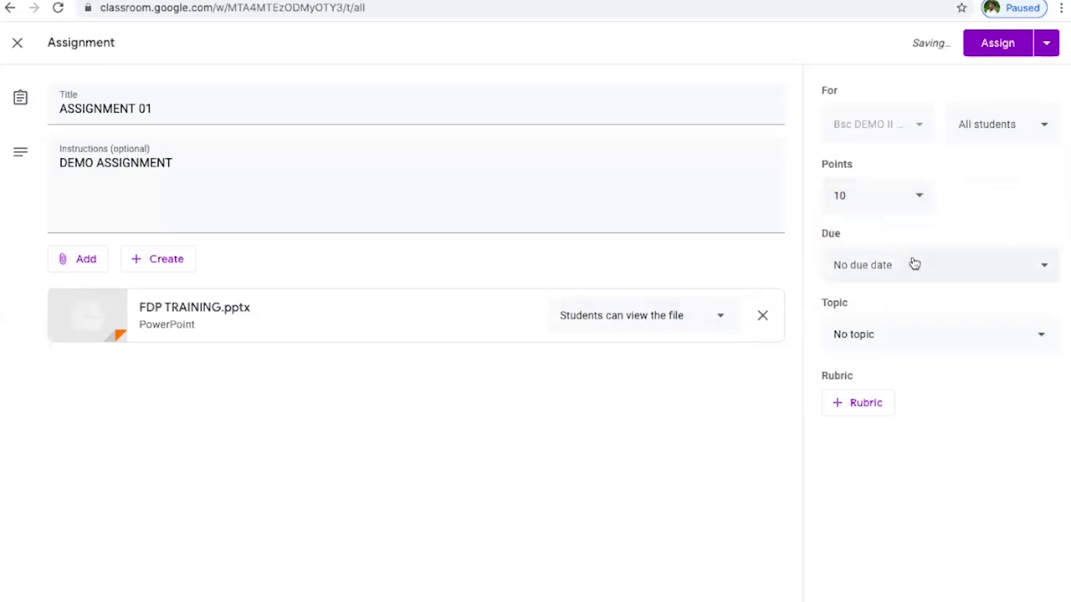
- Set the due date to Wednesday 10 June 2020 at 23:59
left_click(900, 277)
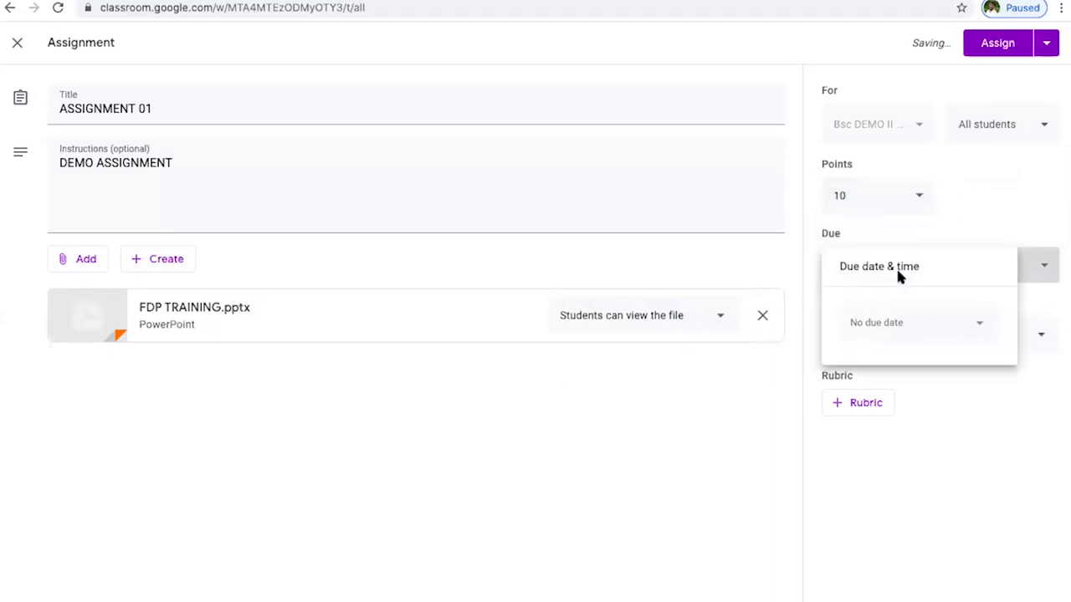
left_click(970, 238)
left_click(1038, 273)
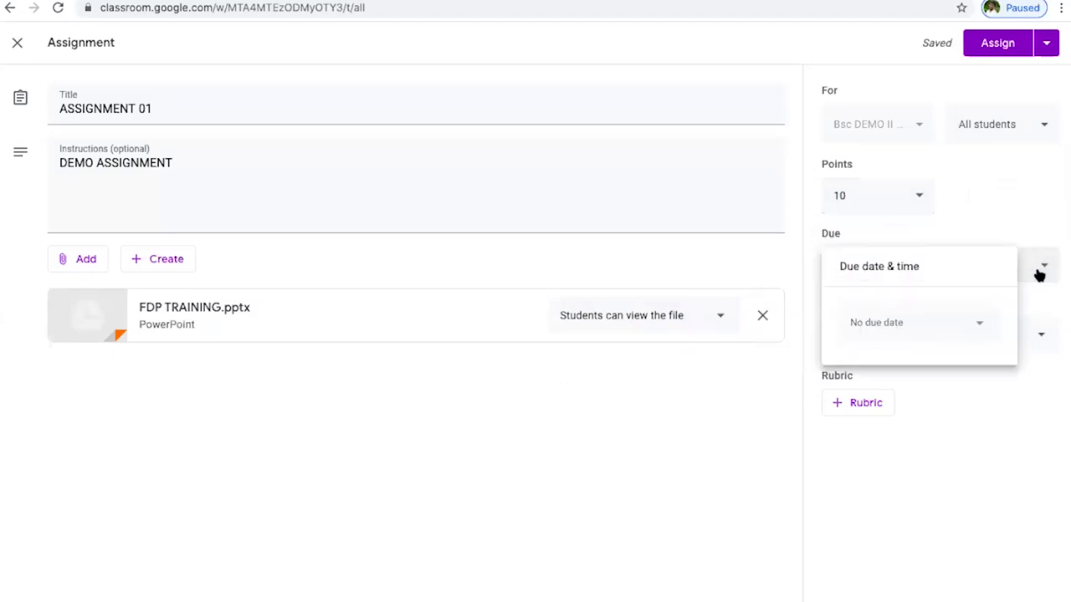
left_click(979, 325)
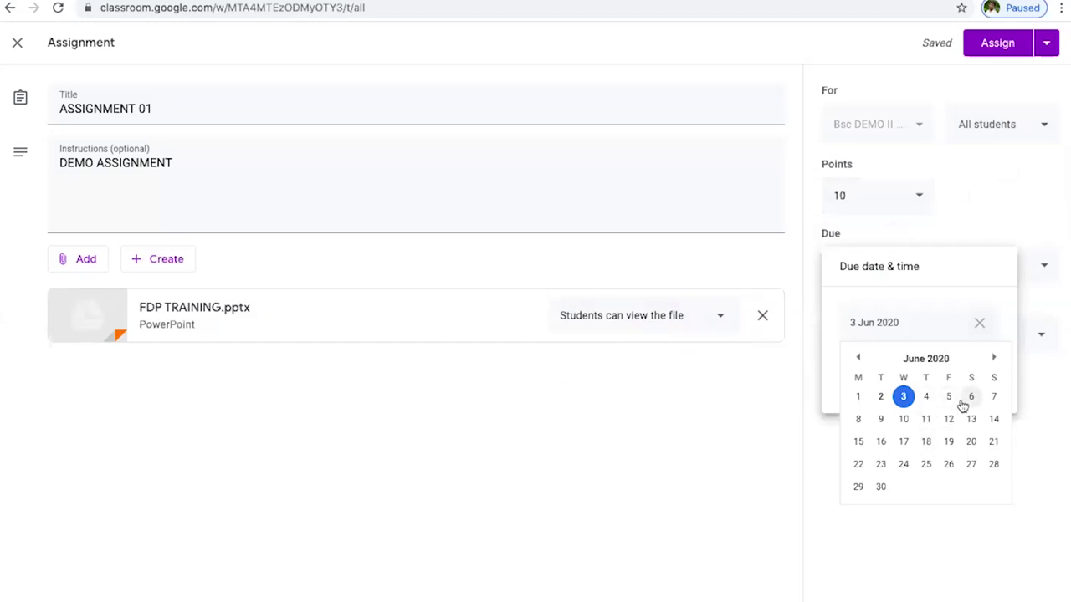
left_click(902, 419)
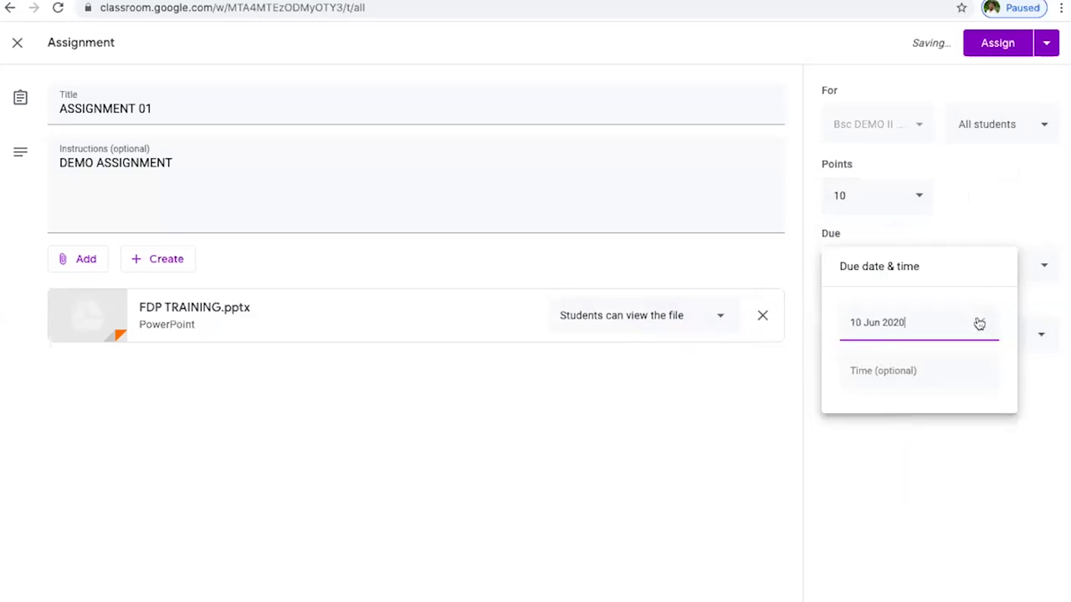
left_click(883, 376)
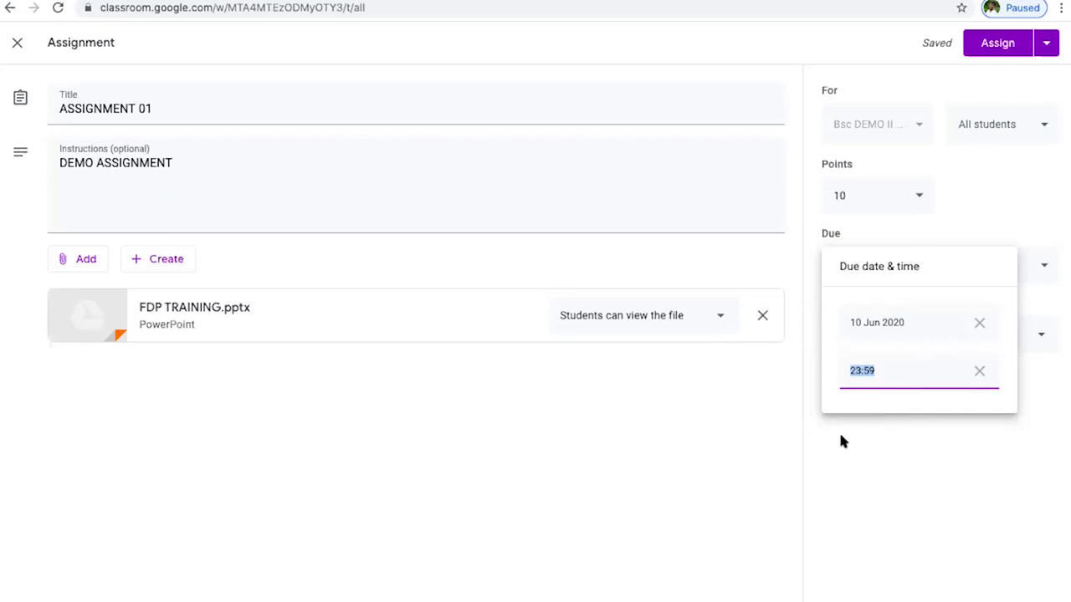
left_click(856, 497)
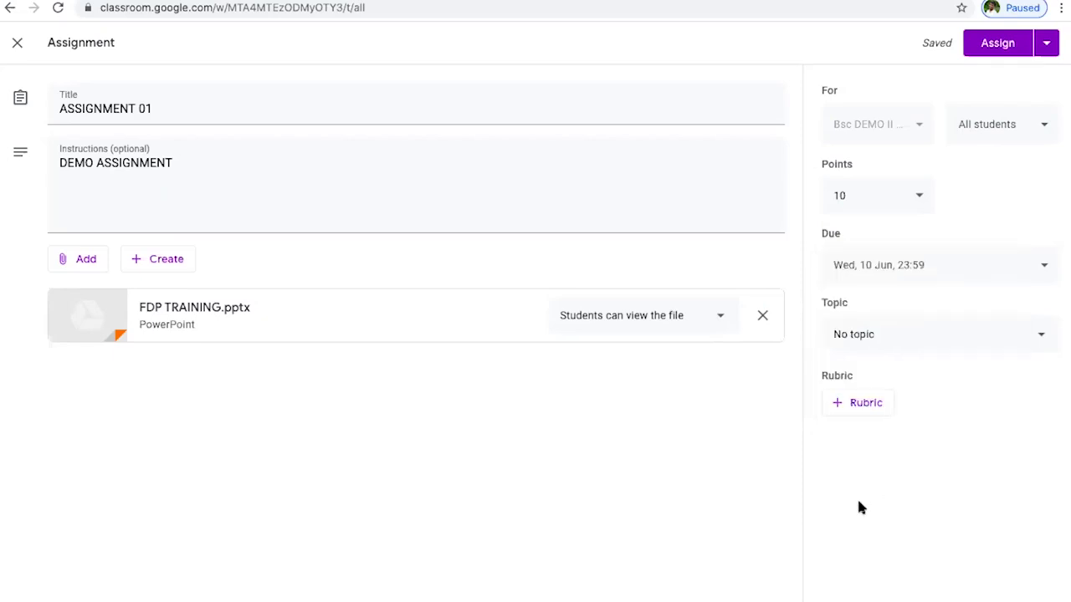
- File ASSIGNMENT 01 under GOOGLE CLASS BASICS and schedule it to post on 4 June at 08:00
left_click(885, 340)
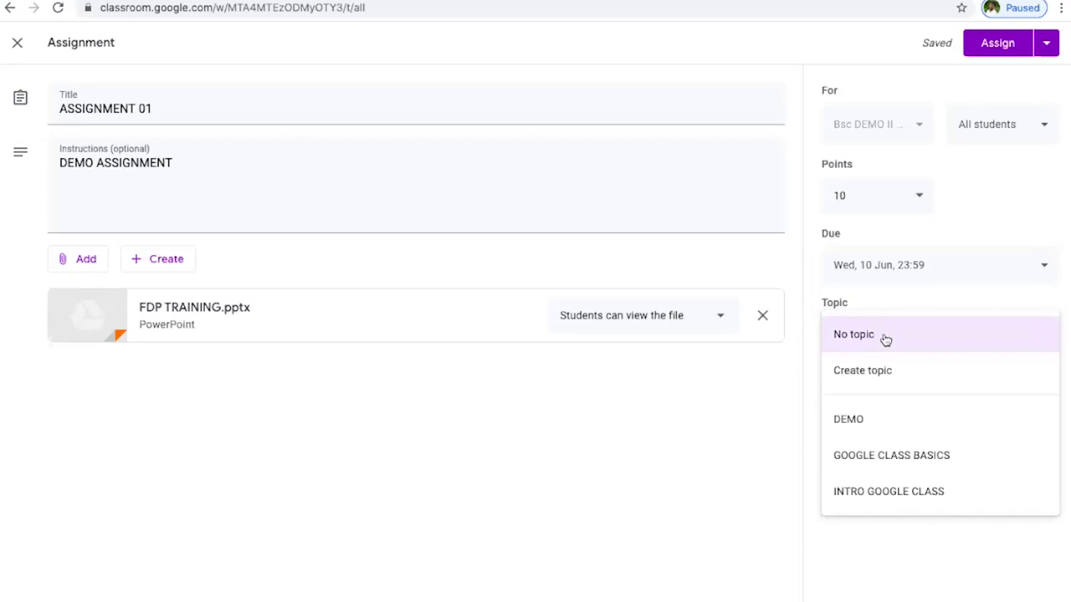
left_click(851, 463)
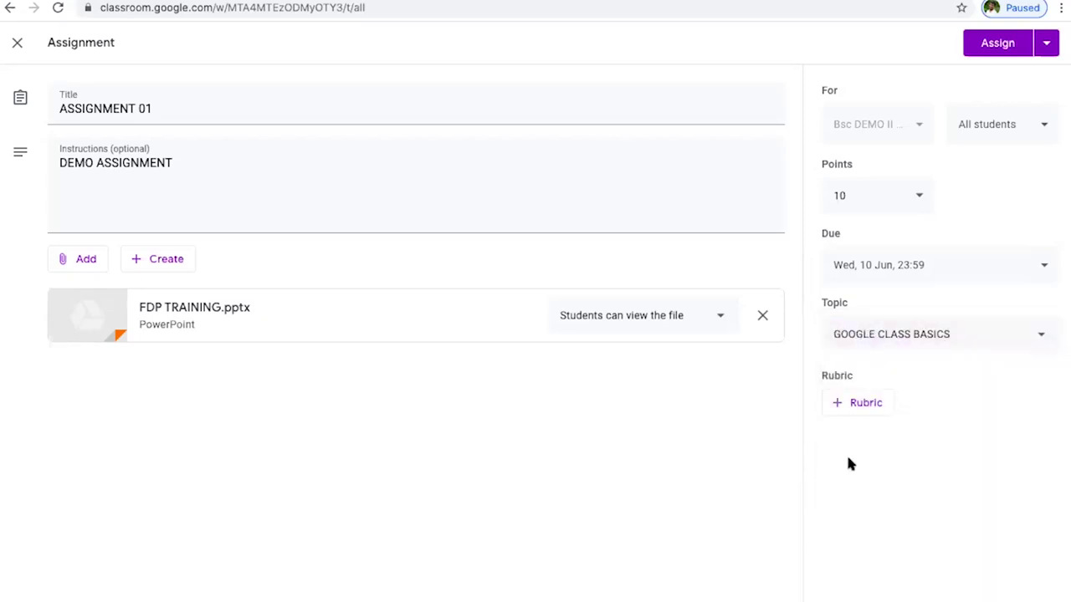
left_click(1044, 47)
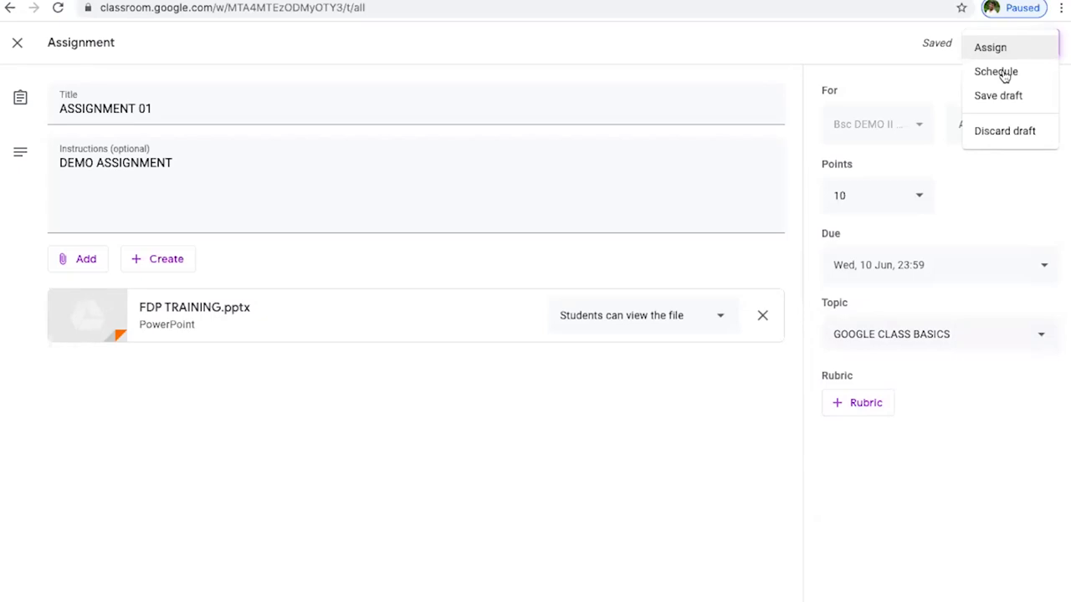
left_click(1002, 74)
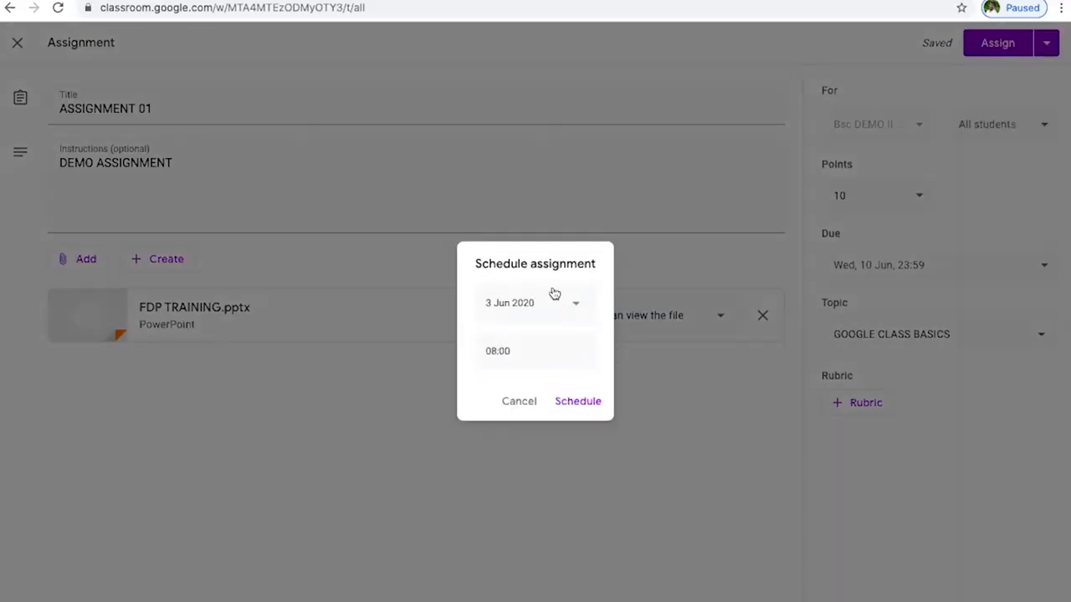
left_click(568, 308)
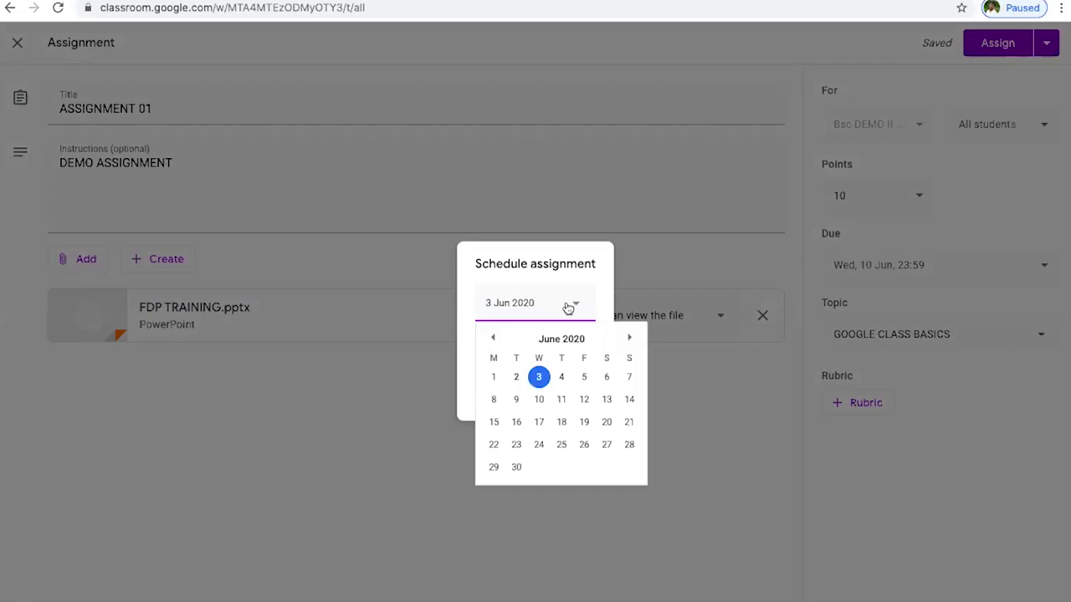
left_click(563, 376)
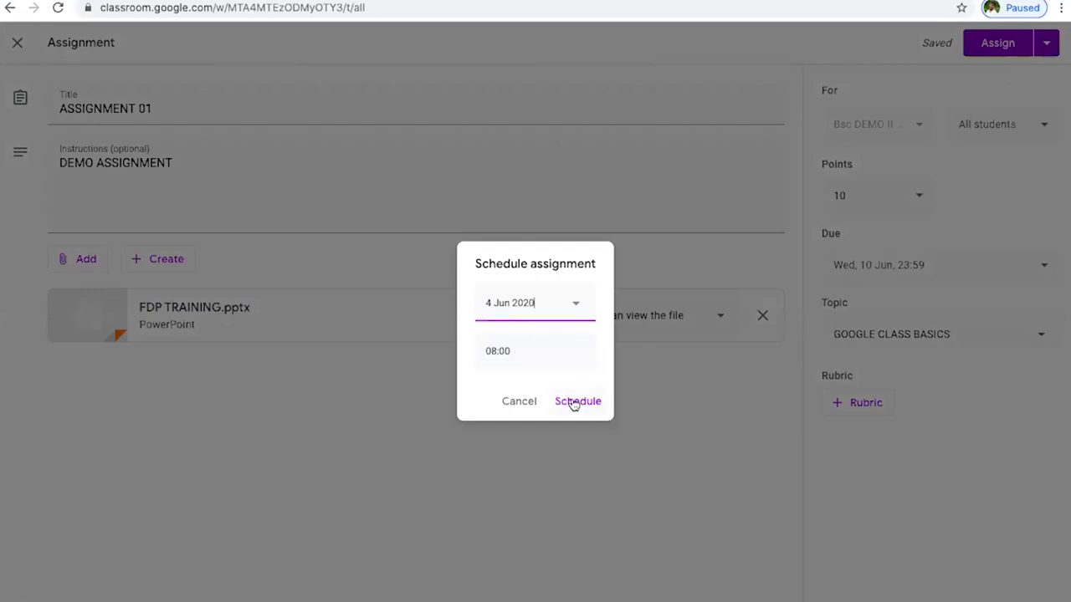
left_click(571, 401)
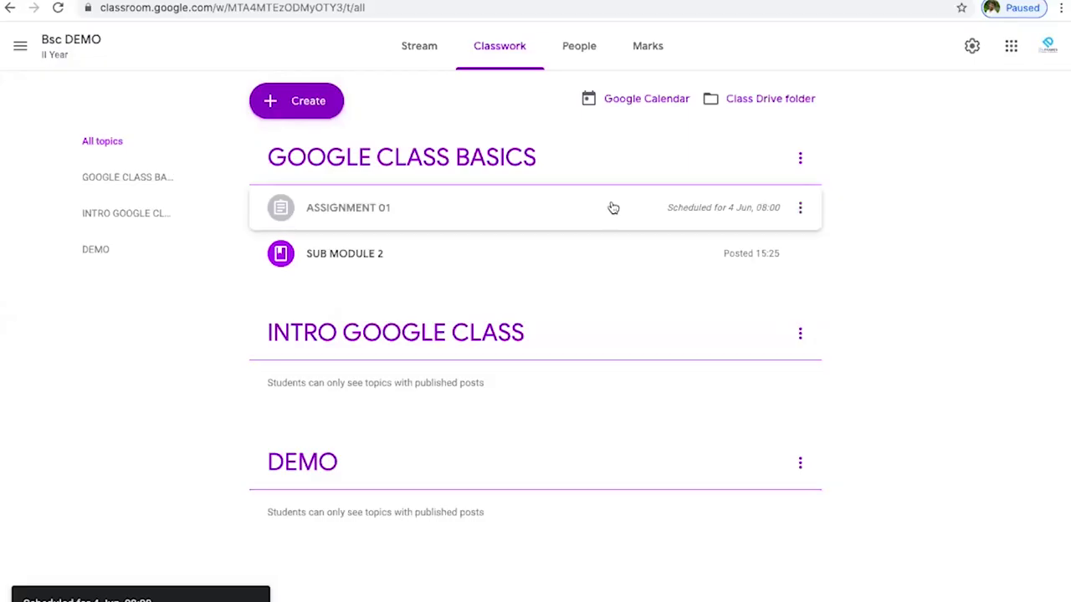
- Reopen ASSIGNMENT 01 for editing and re-save its 4 Jun 08:00 schedule
left_click(801, 208)
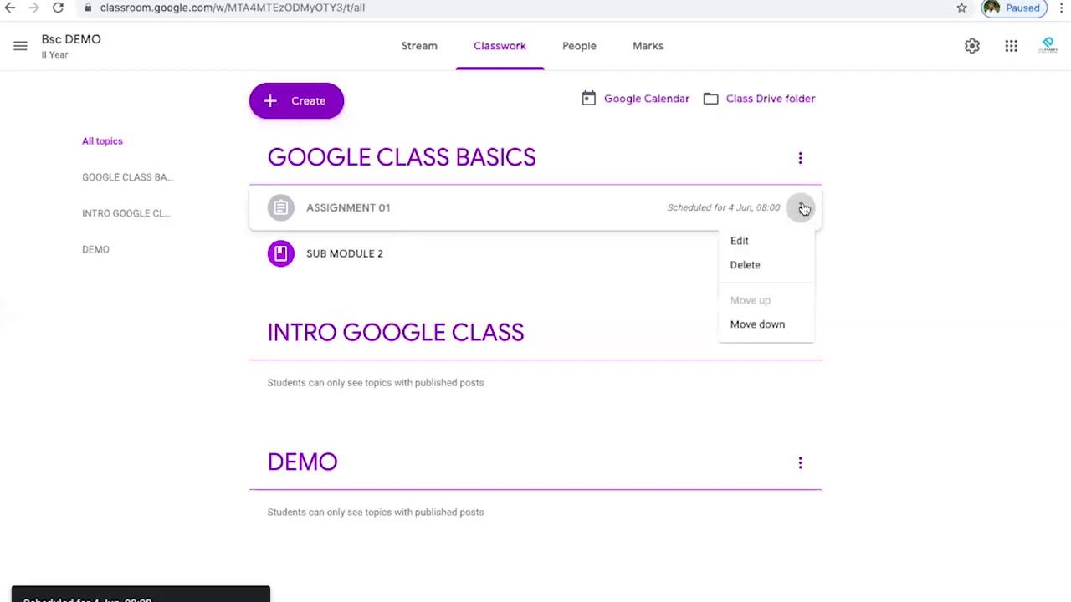
left_click(759, 242)
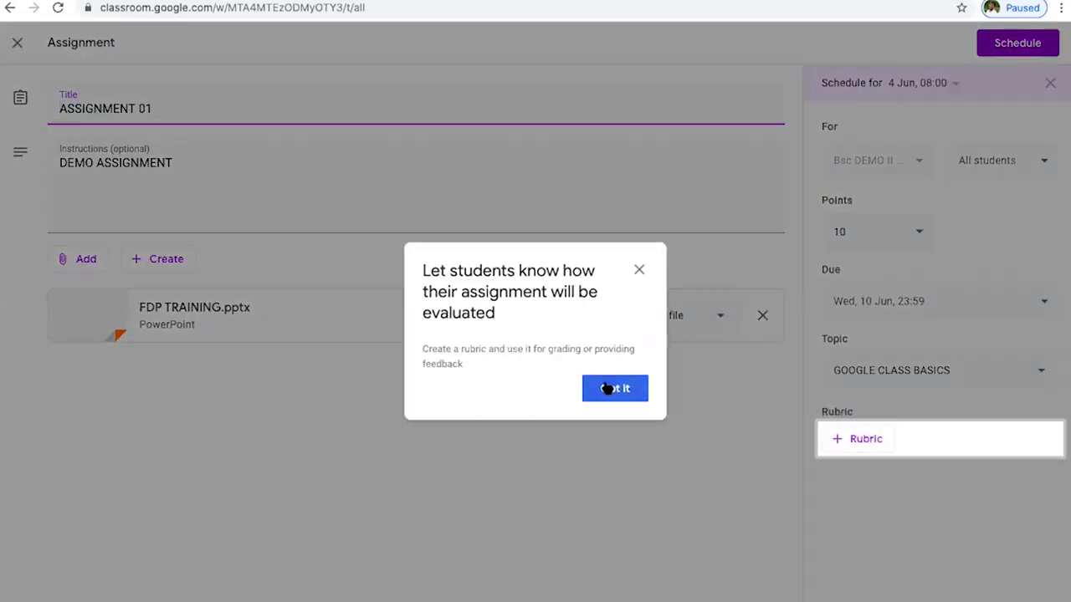
left_click(609, 388)
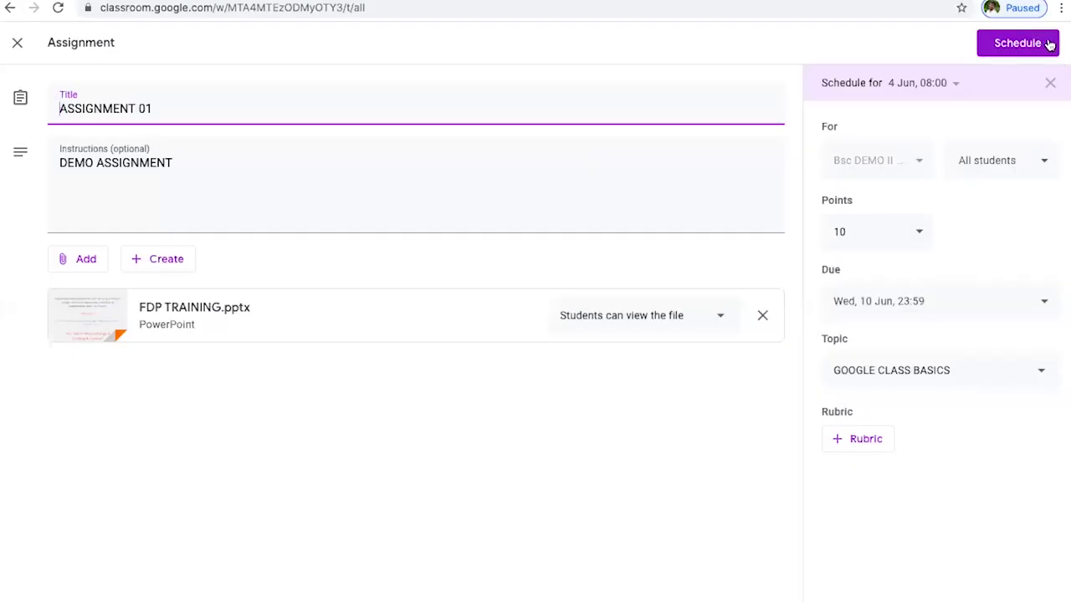
left_click(1046, 43)
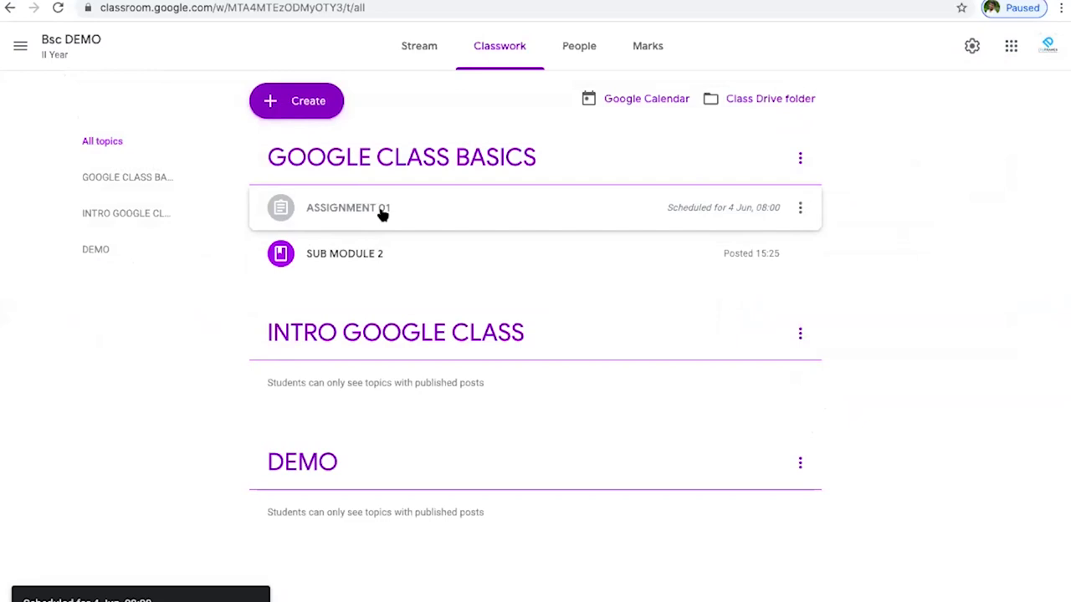
left_click(299, 100)
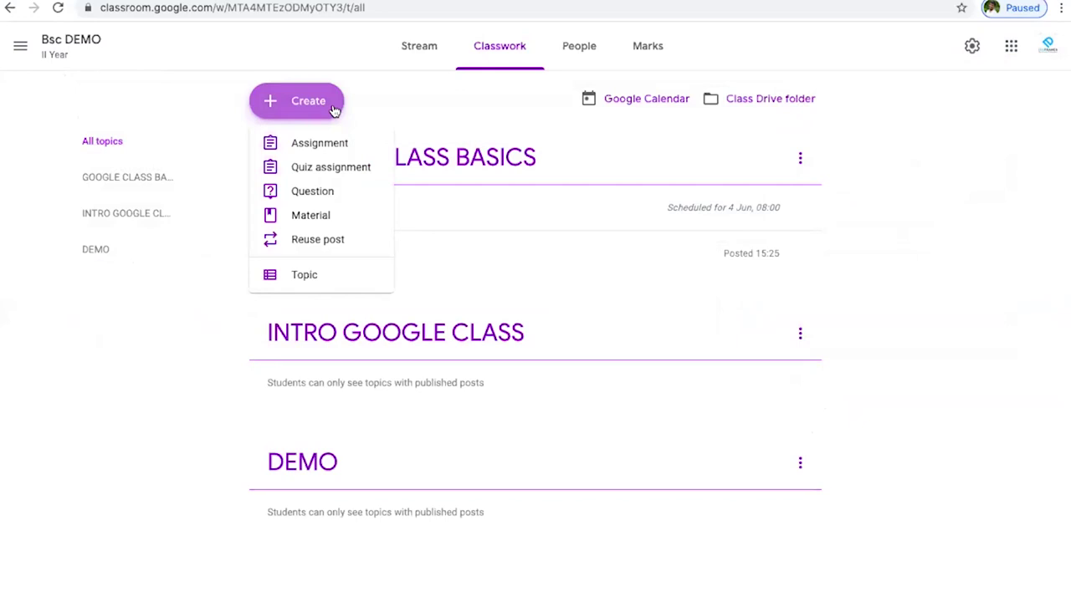
- Create a quiz assignment titled 'GOOGLE CLASS QUIZ' with instructions 'SUBMIT ON 6-JUN'
left_click(305, 177)
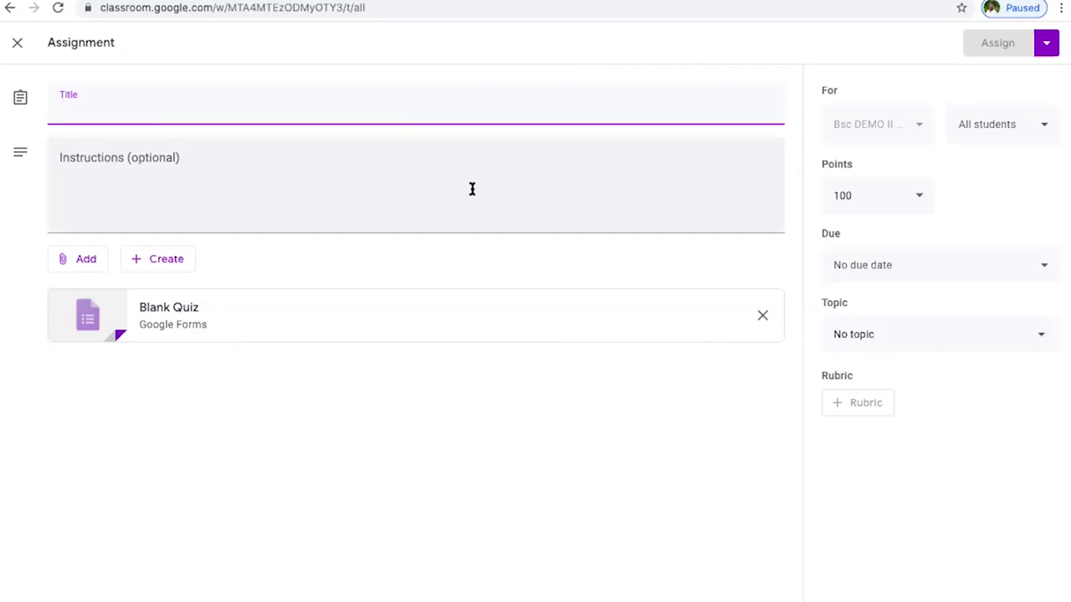
type("GOO")
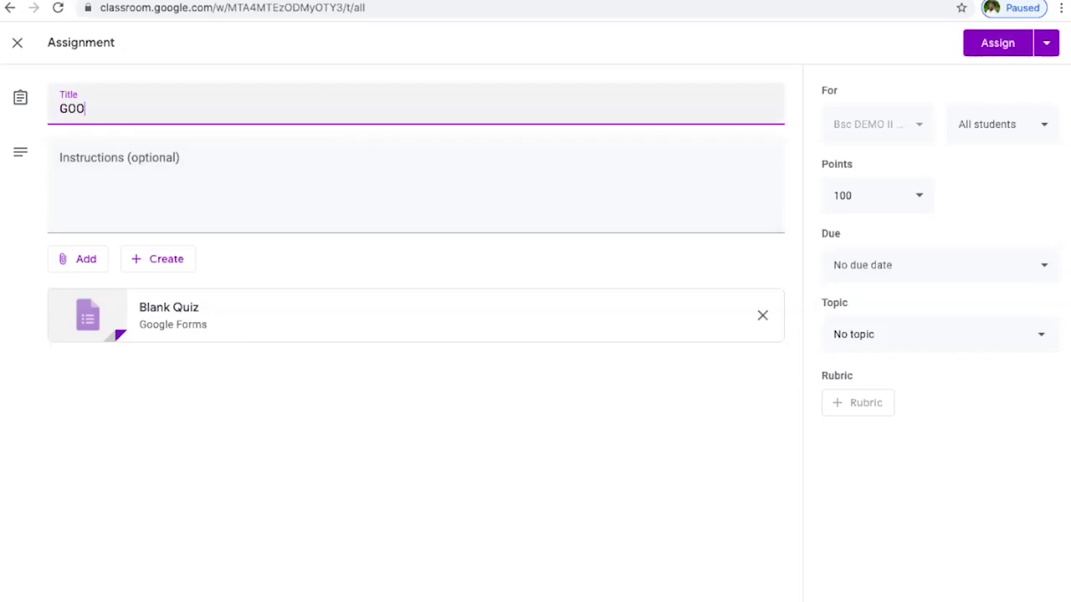
type("GLE CLASS QUIZ")
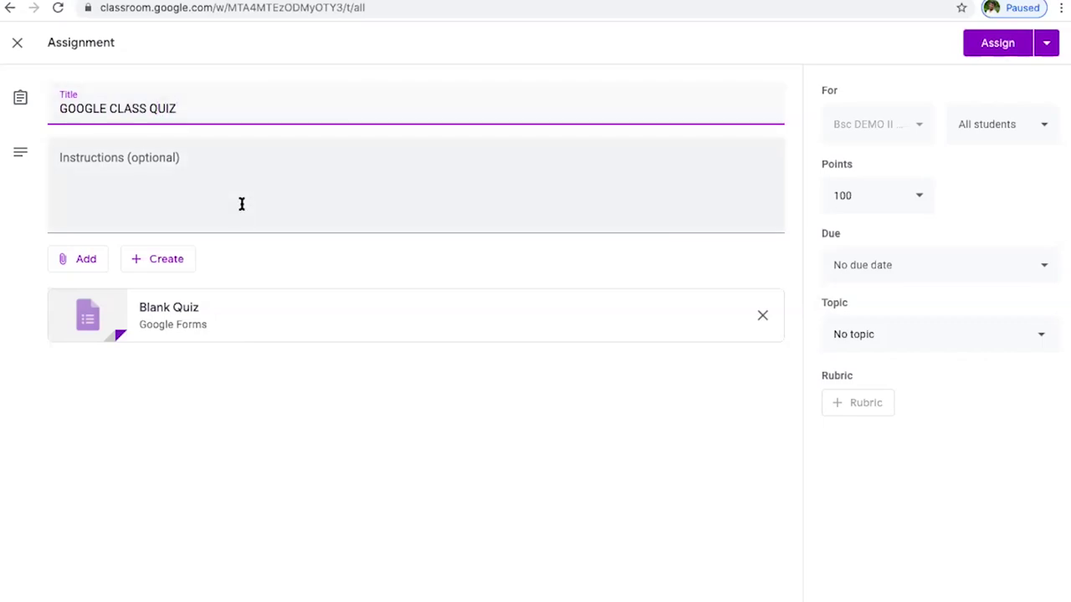
left_click(241, 204)
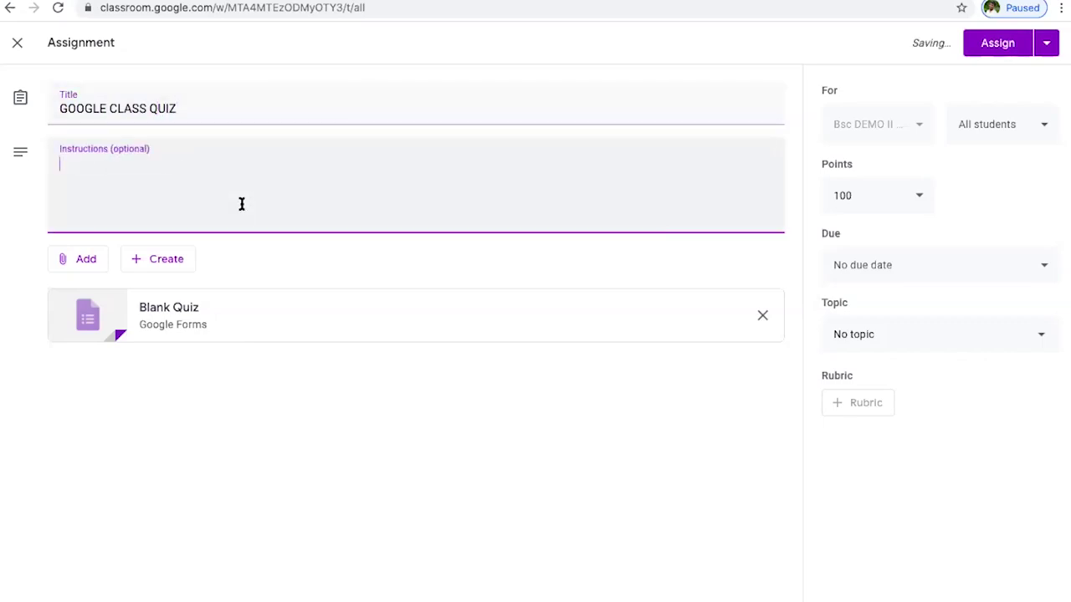
type("SUBMIT")
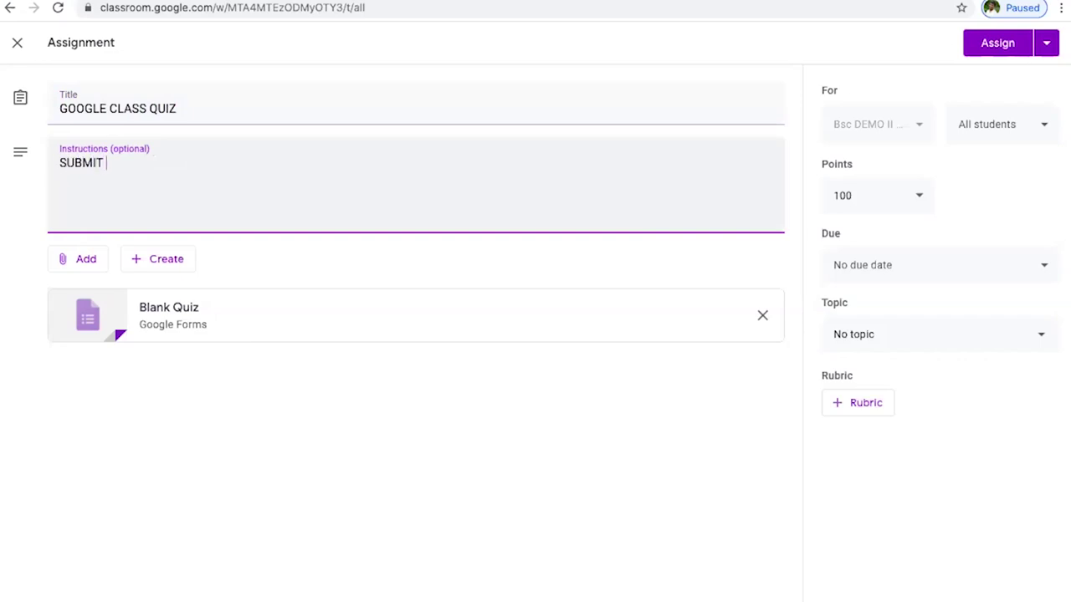
type(" ON")
type(" 4")
type("6-")
type("JU")
type("N")
- Change the quiz's points from 100 to 10
left_click(918, 200)
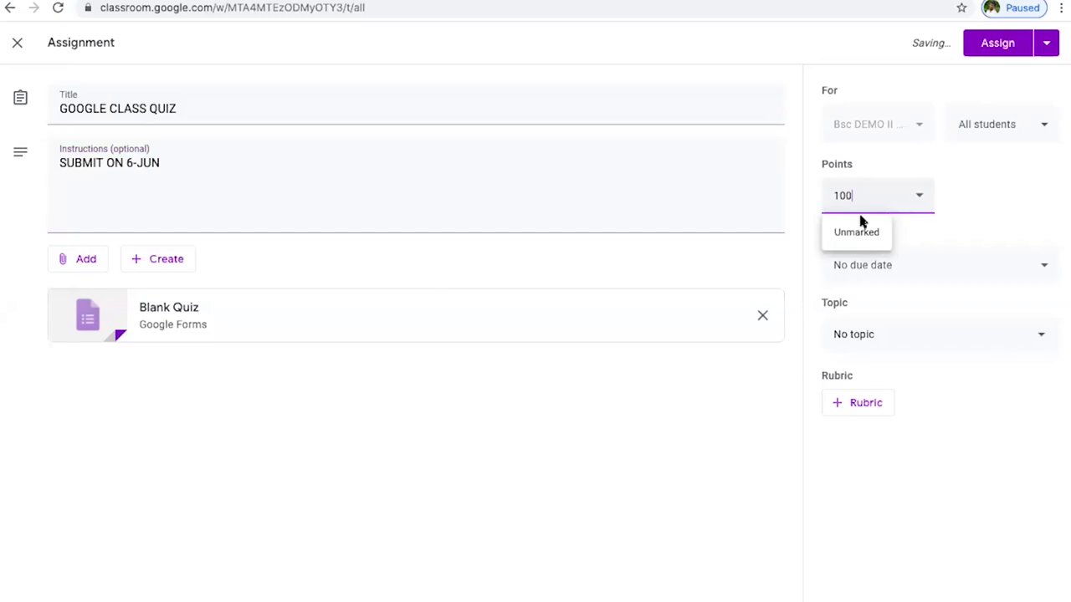
key("BackSpace")
key("BackSpace")
key("BackSpace")
type("10")
left_click(994, 221)
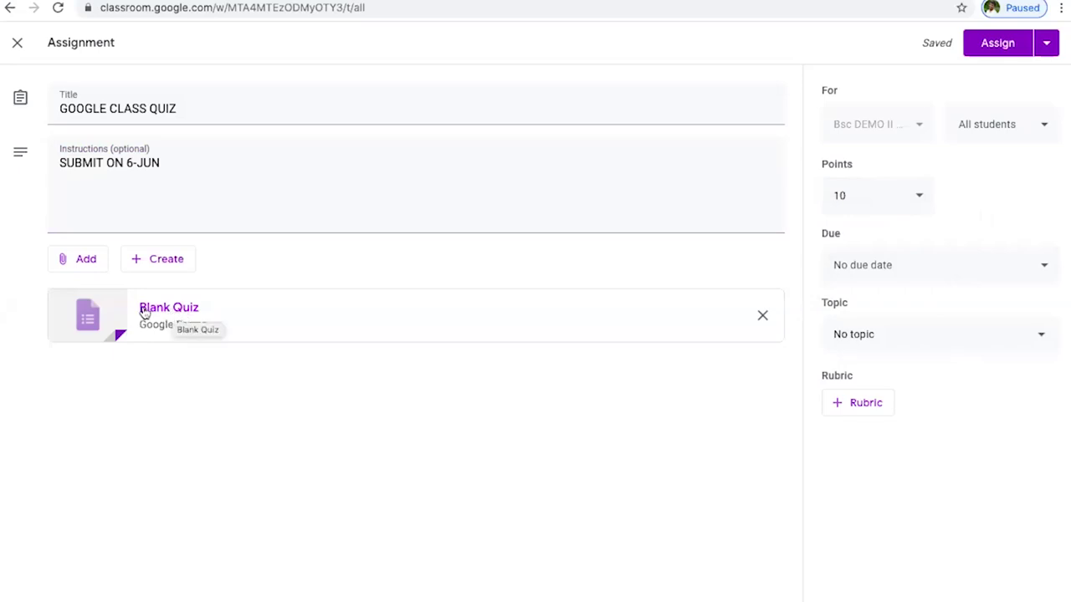
- Rename the attached Blank Quiz form to 'GOOGLE DEMO QUIZ' and add a multiple-choice question
left_click(180, 315)
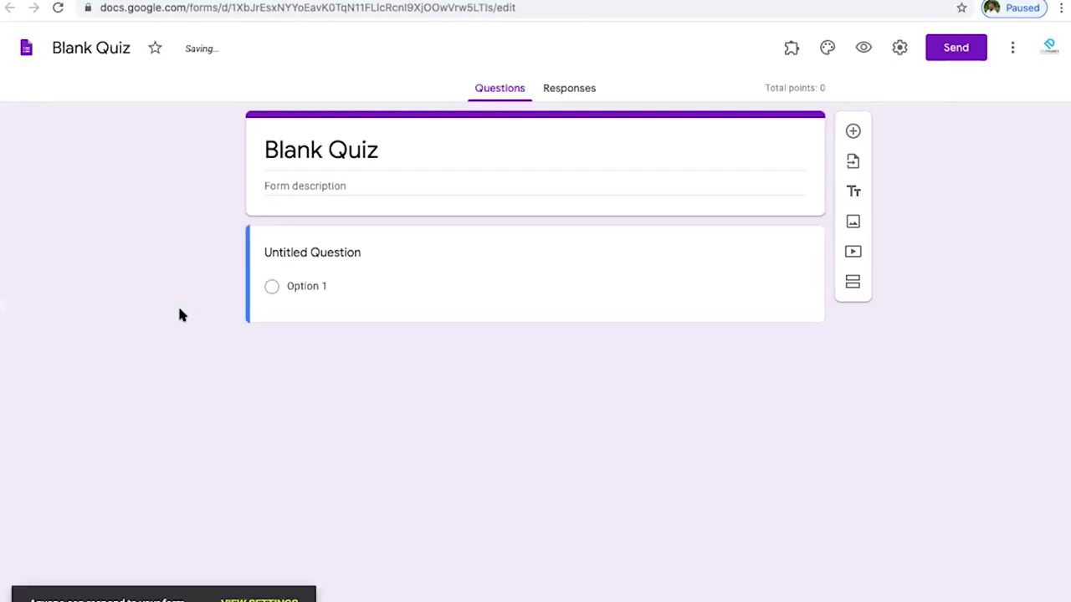
triple_click(381, 153)
key("BackSpace")
type("GOOGLE DEMO QUIZ")
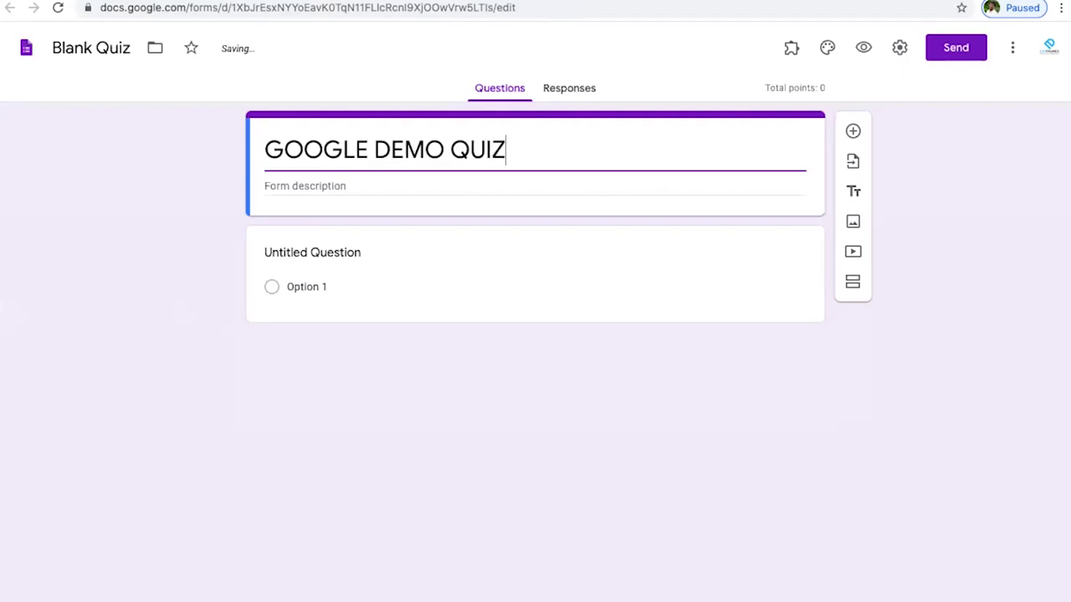
left_click(360, 187)
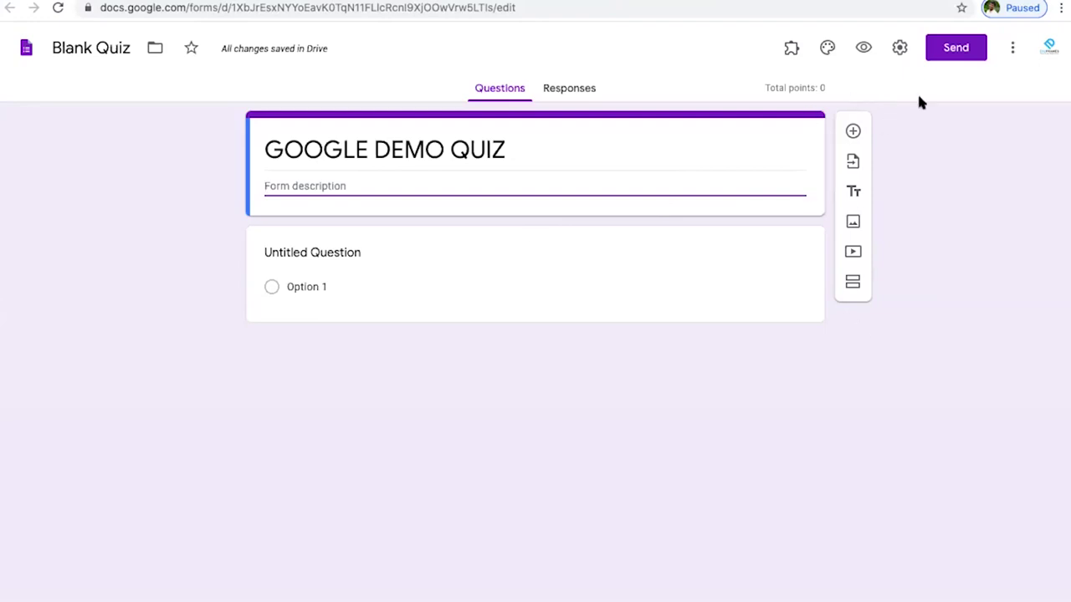
left_click(853, 131)
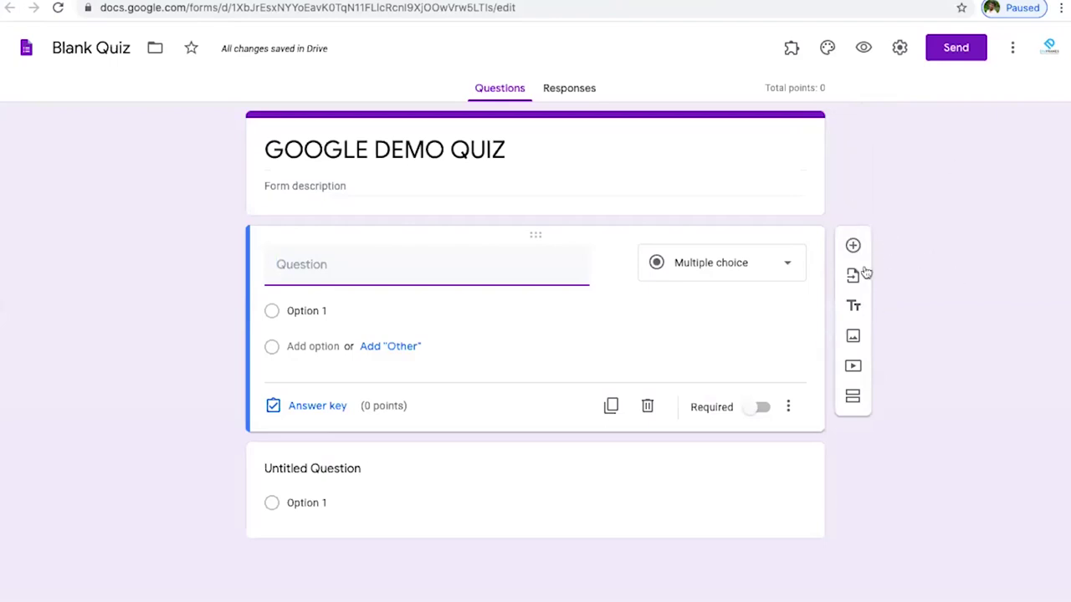
- Add a question titled 'QUESTION 01' and change its type to Short answer
left_click(853, 246)
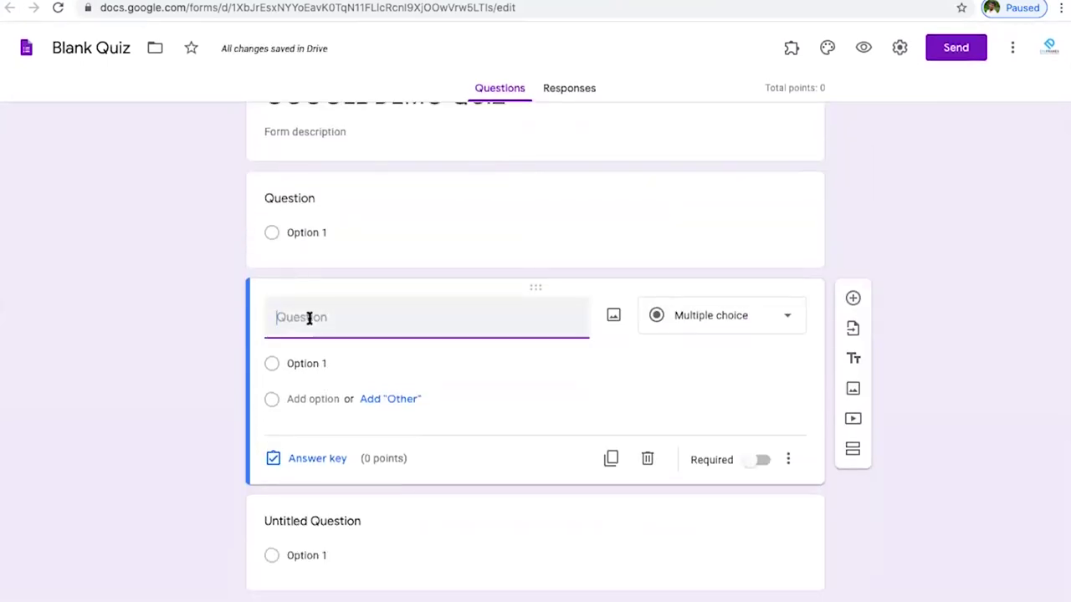
left_click(309, 317)
type("QUEST")
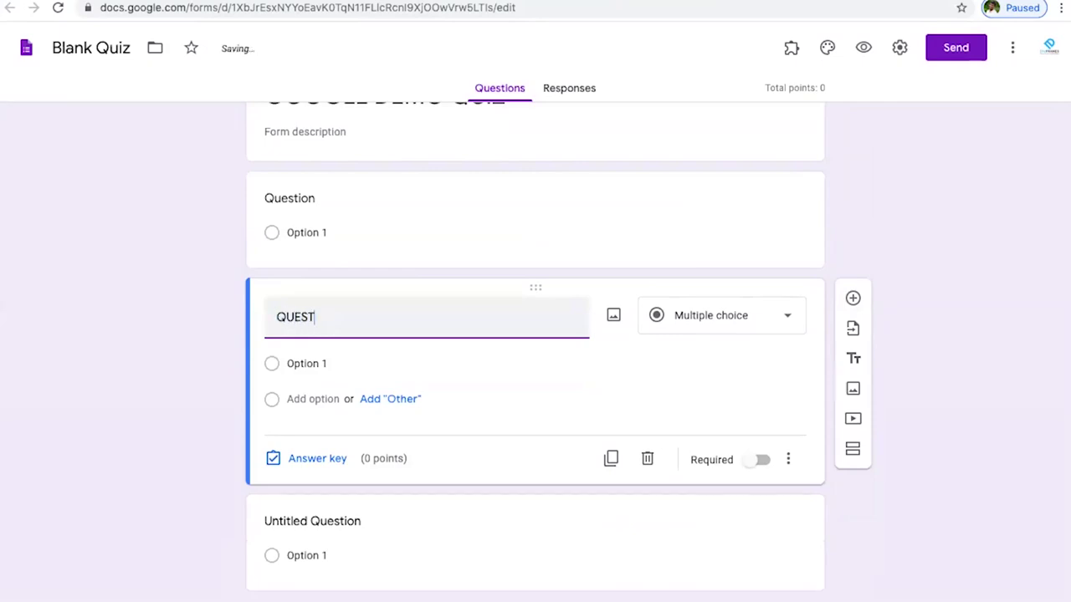
type("ION 01")
left_click(710, 326)
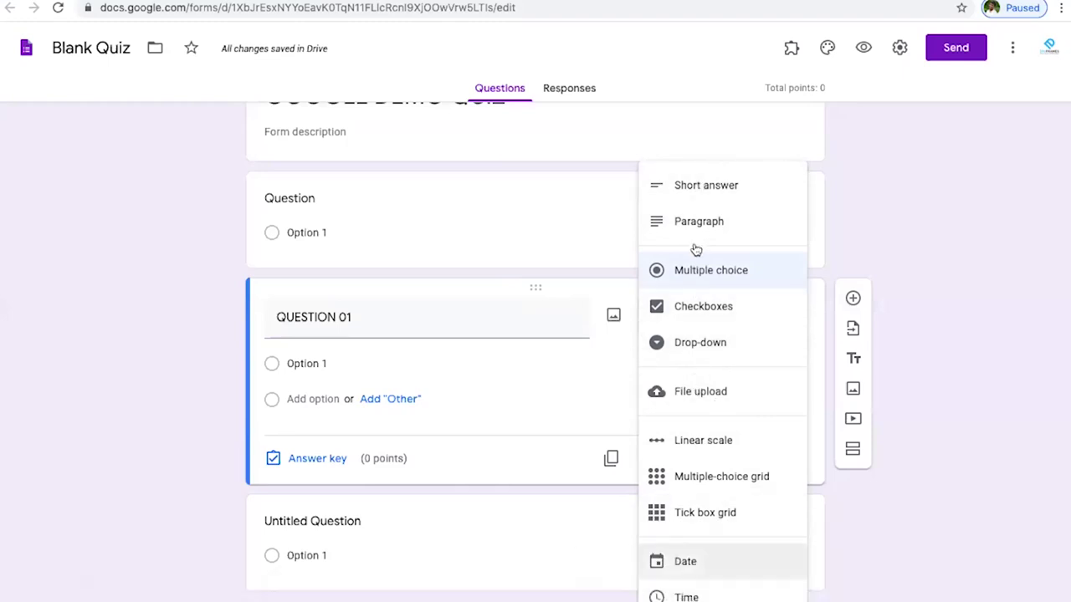
left_click(699, 188)
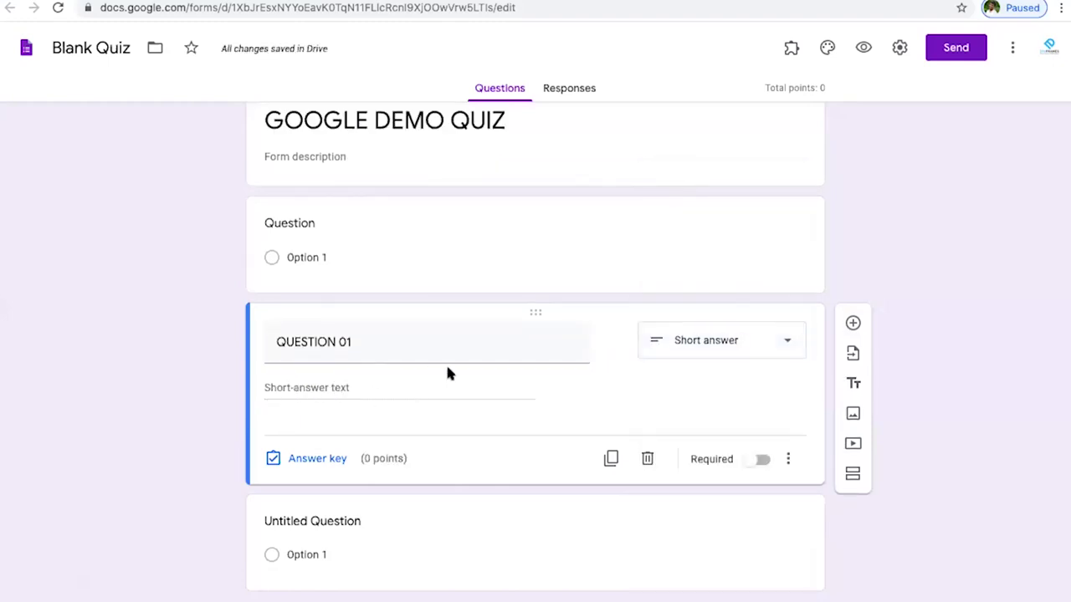
mouse_move(348, 360)
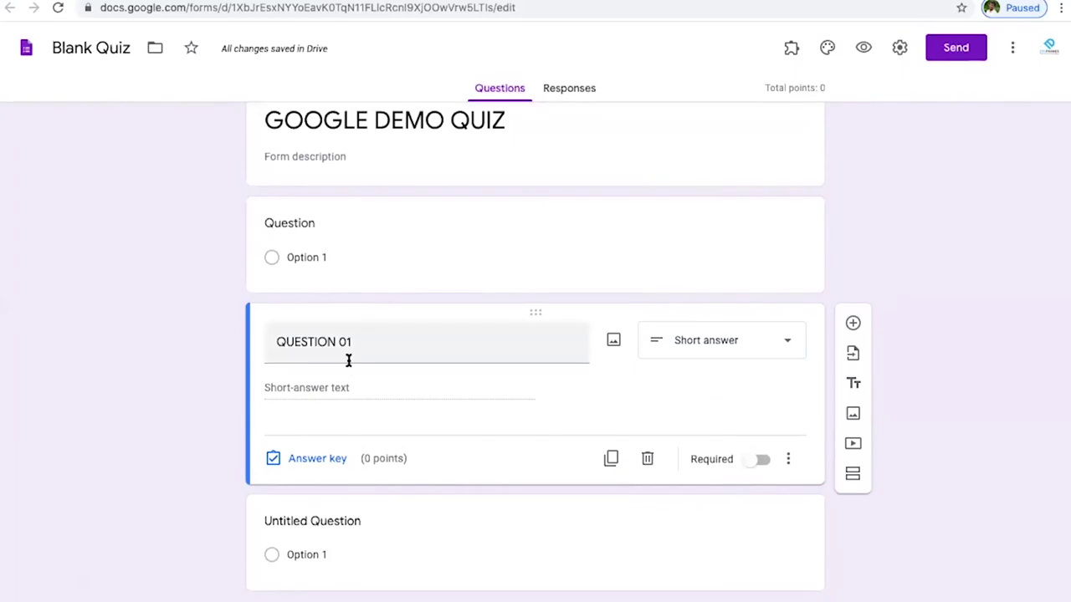
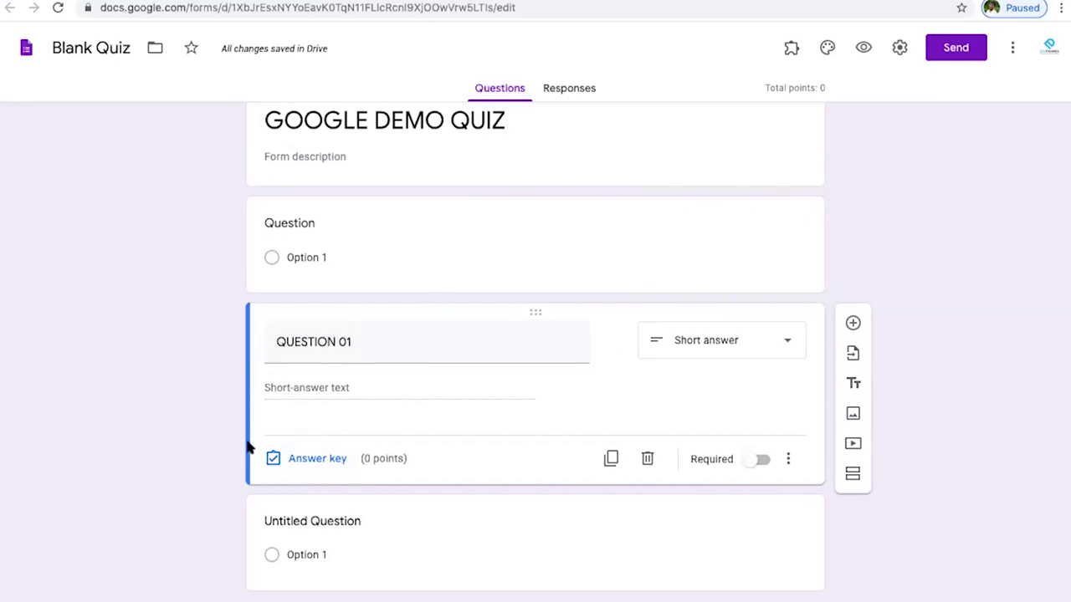
- Open QUESTION 01's answer key and enter AN 01 as the first correct answer
left_click(333, 461)
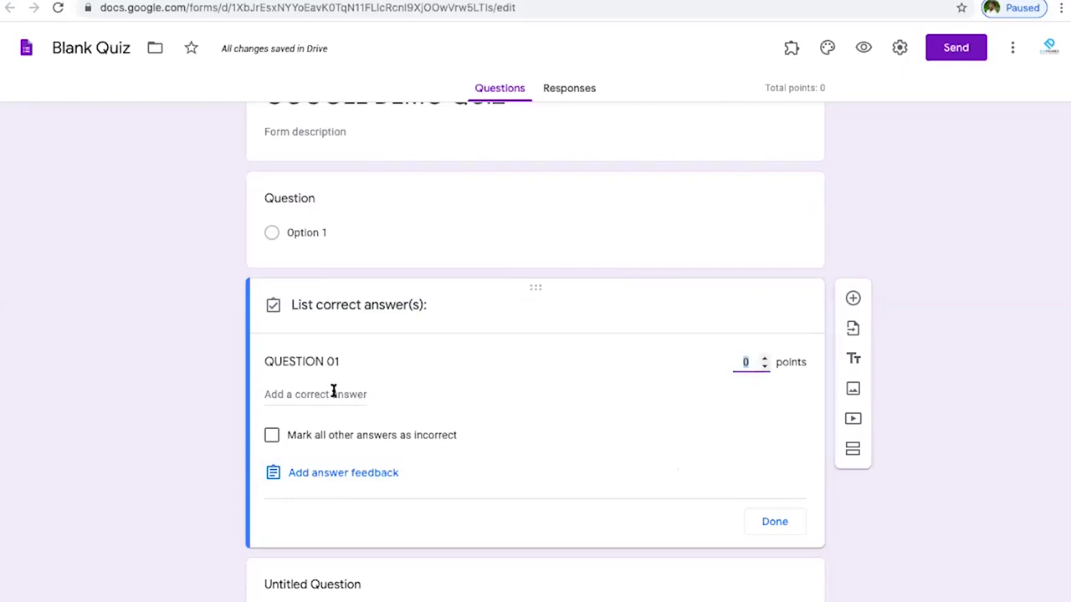
scroll(325, 387, "down", 2)
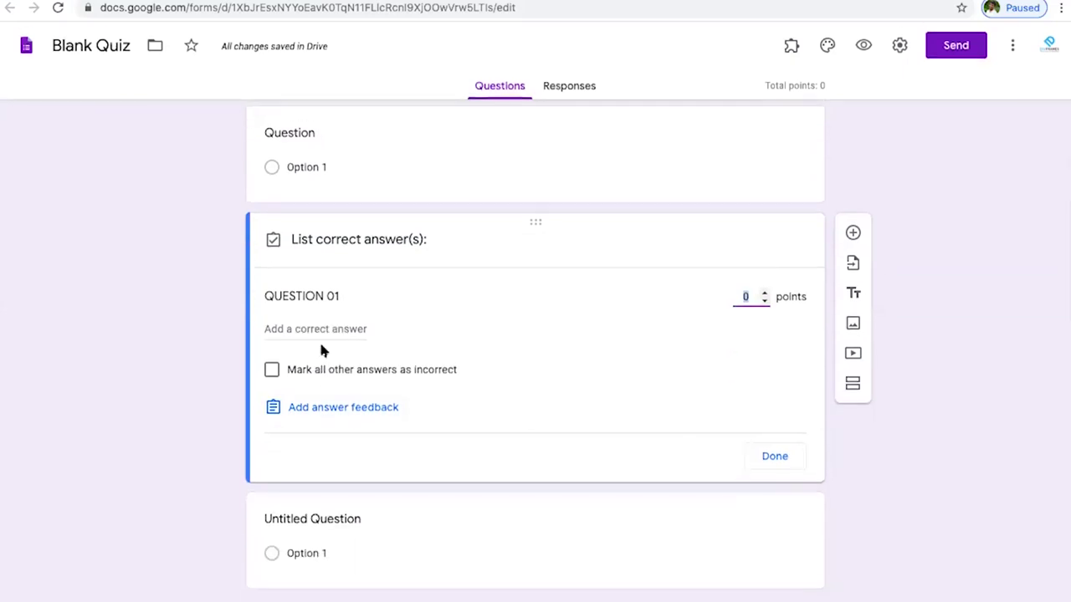
left_click(336, 297)
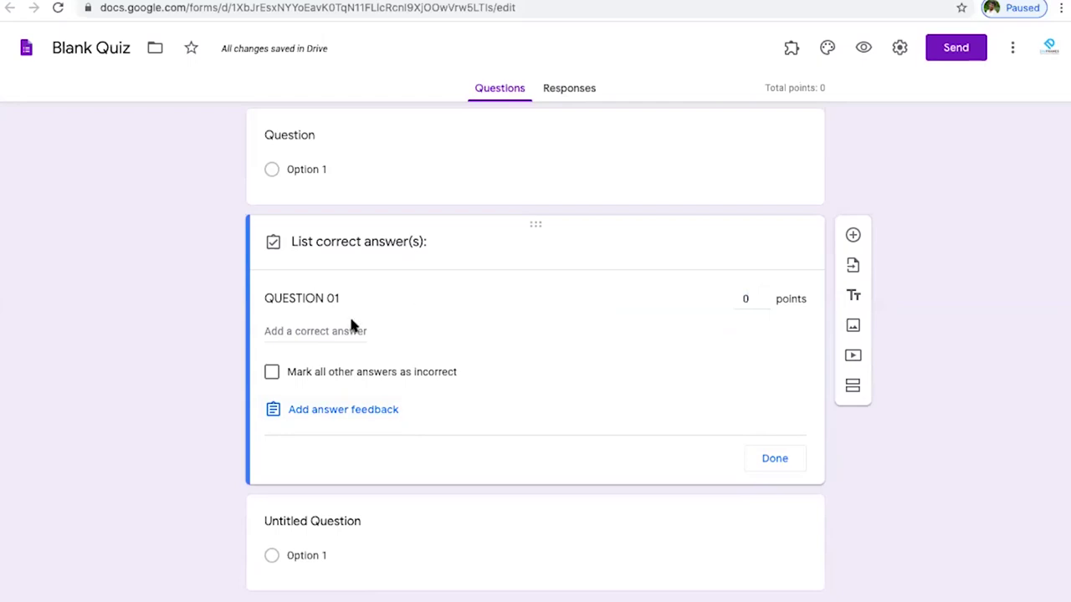
left_click(329, 334)
type("Correct answer")
left_click(342, 299)
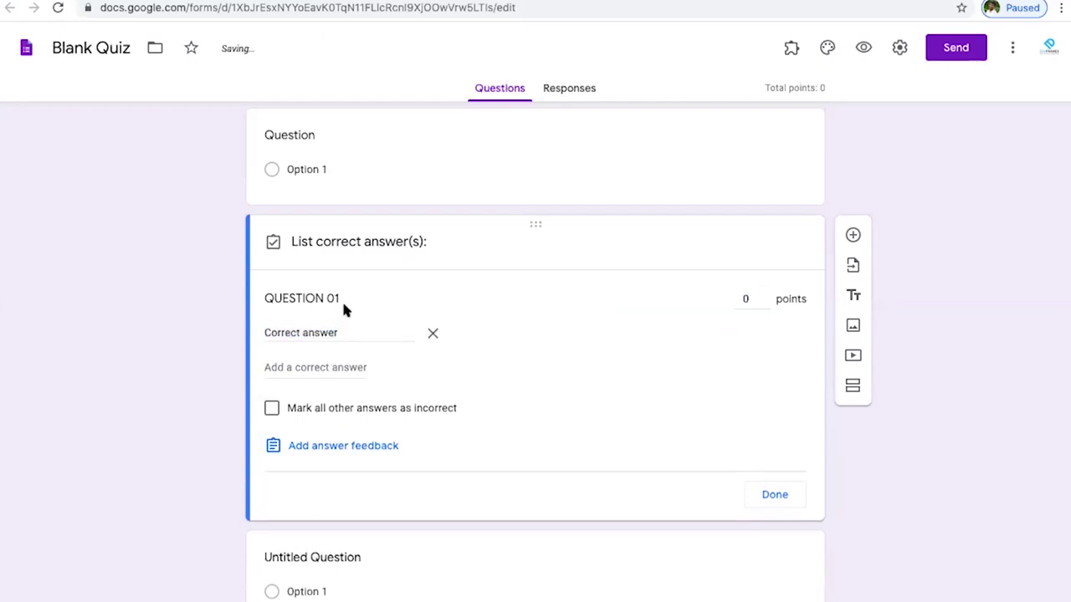
triple_click(346, 332)
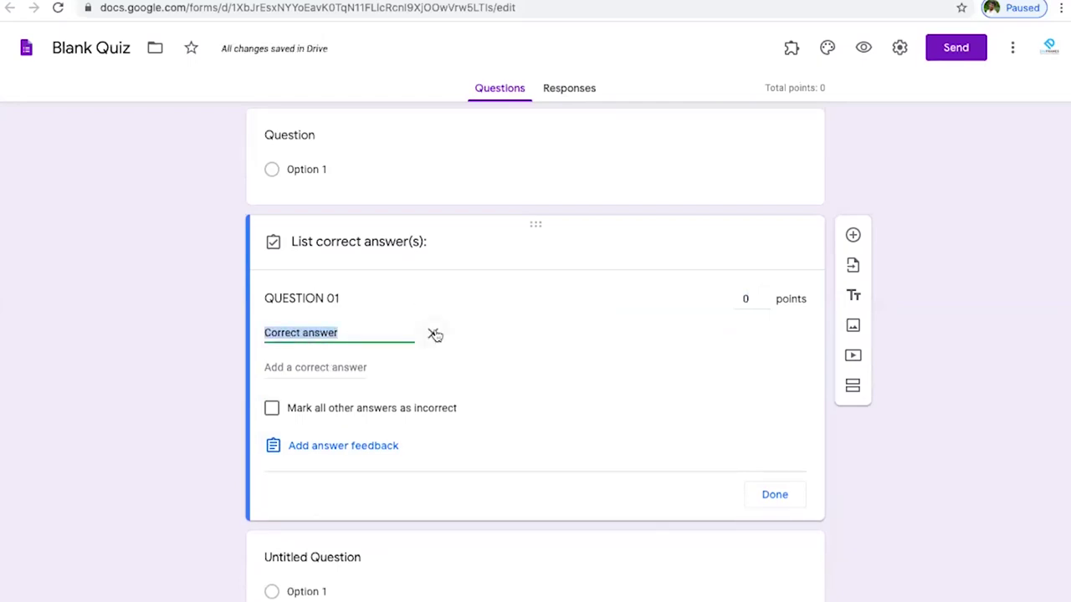
left_click(432, 333)
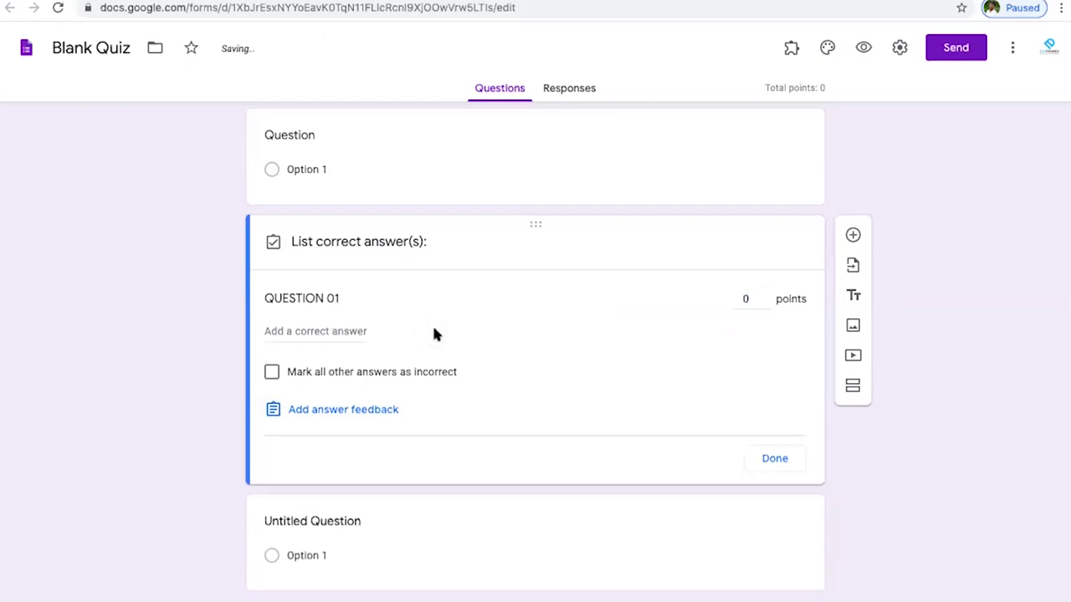
left_click(294, 326)
key("ctrl+z")
key("BackSpace")
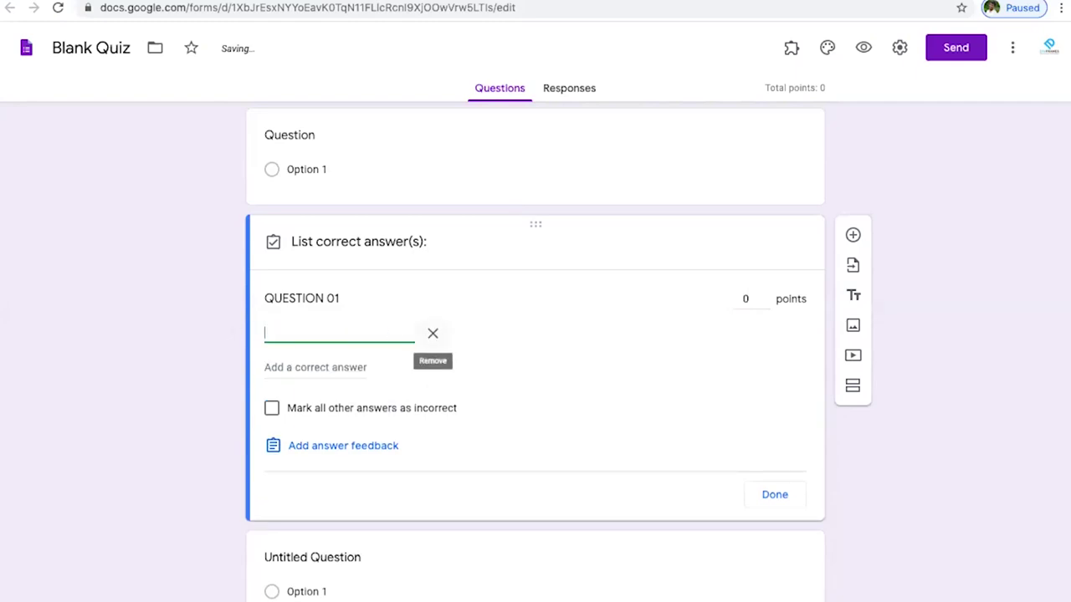
type("AN 01")
- Add AN 02, AN 03 and AN04 as further correct answers
left_click(308, 369)
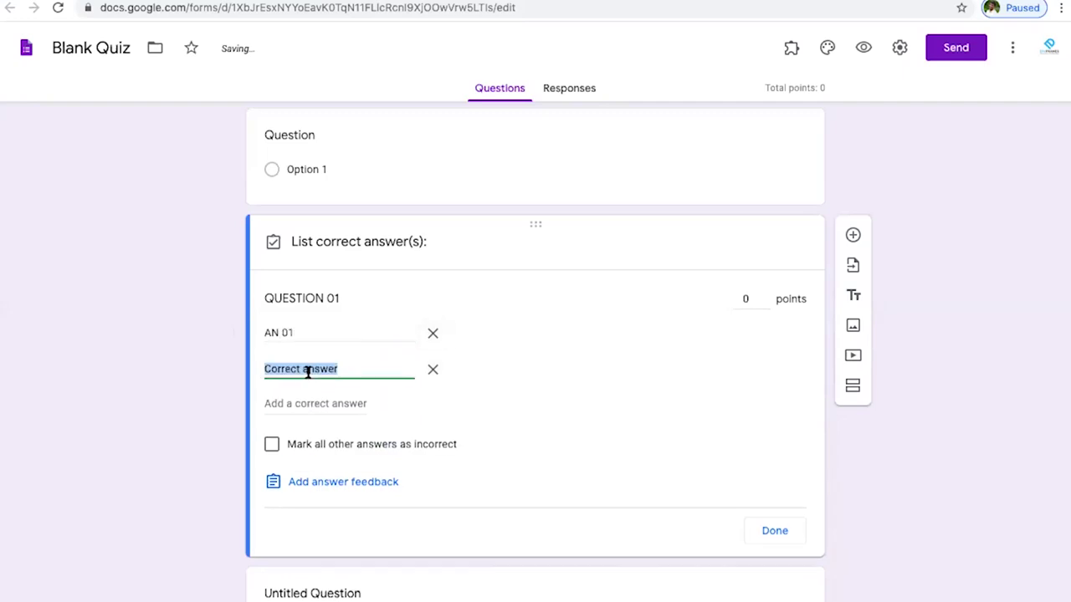
type("AN 02")
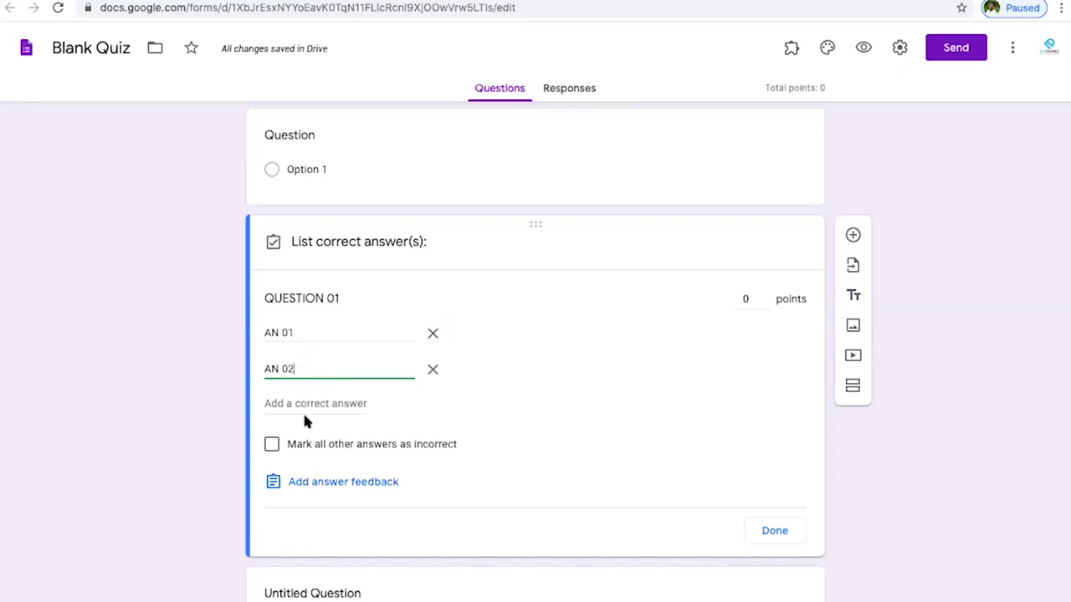
left_click(337, 403)
type("AN 03")
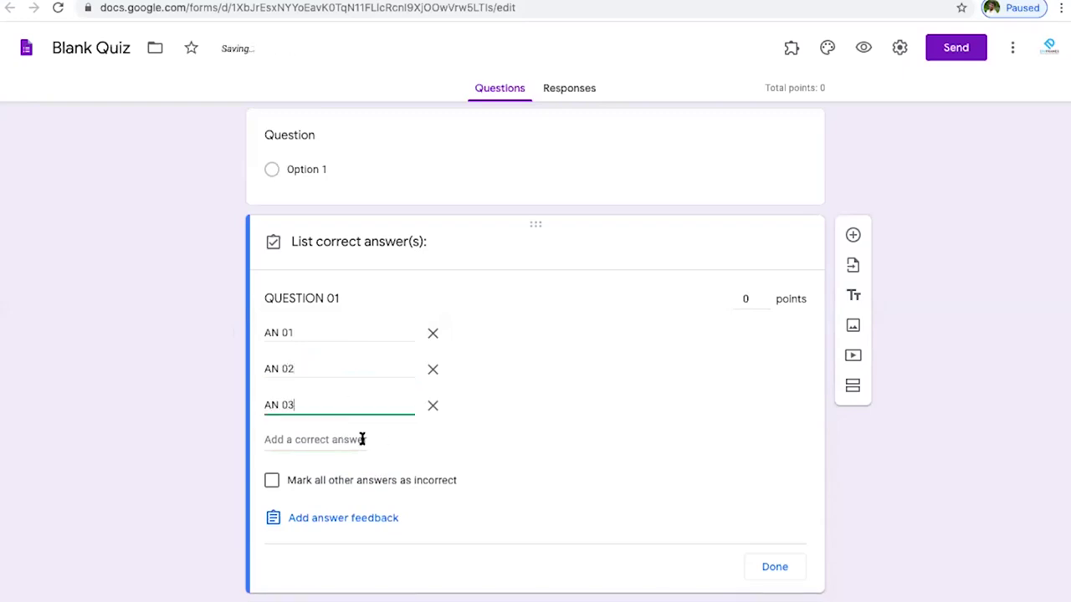
left_click(362, 439)
type("AN04")
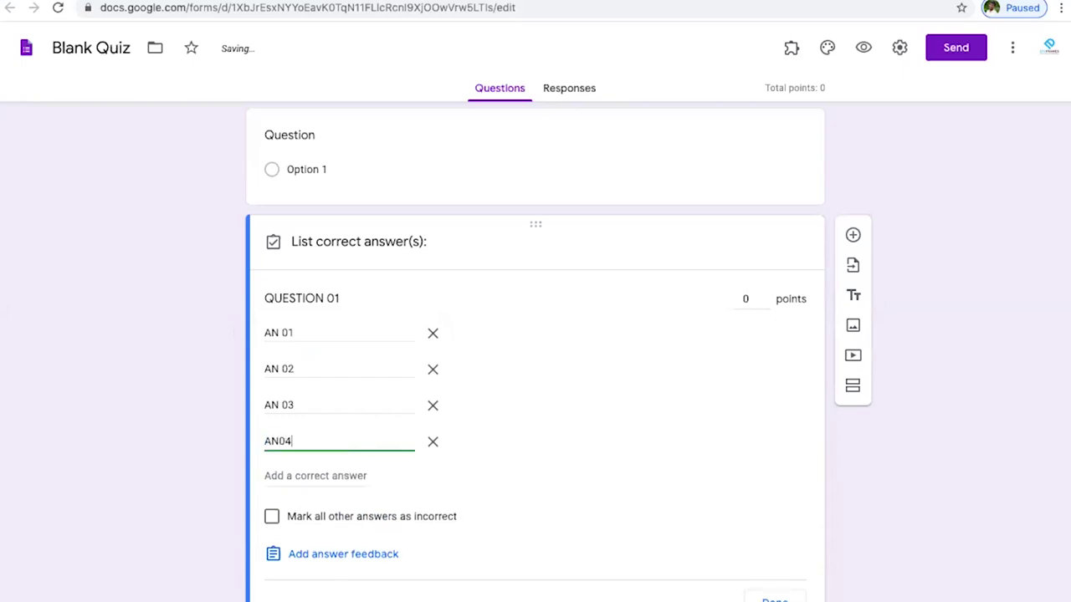
scroll(553, 405, "down", 2)
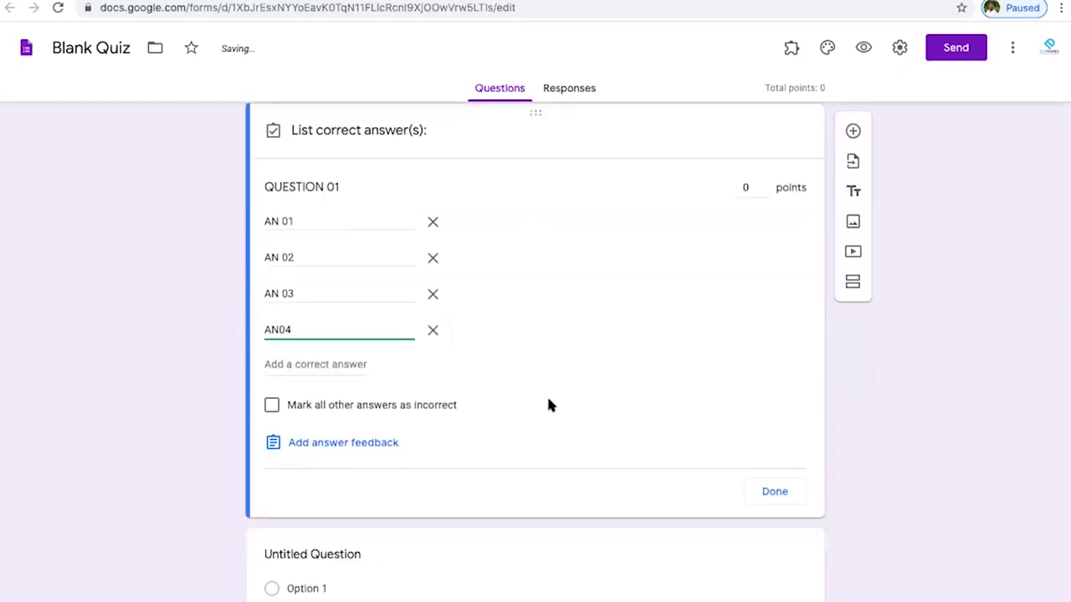
scroll(527, 342, "up", 1)
- Give QUESTION 01 1 point, discard any answer feedback, and close the answer key
left_click(749, 244)
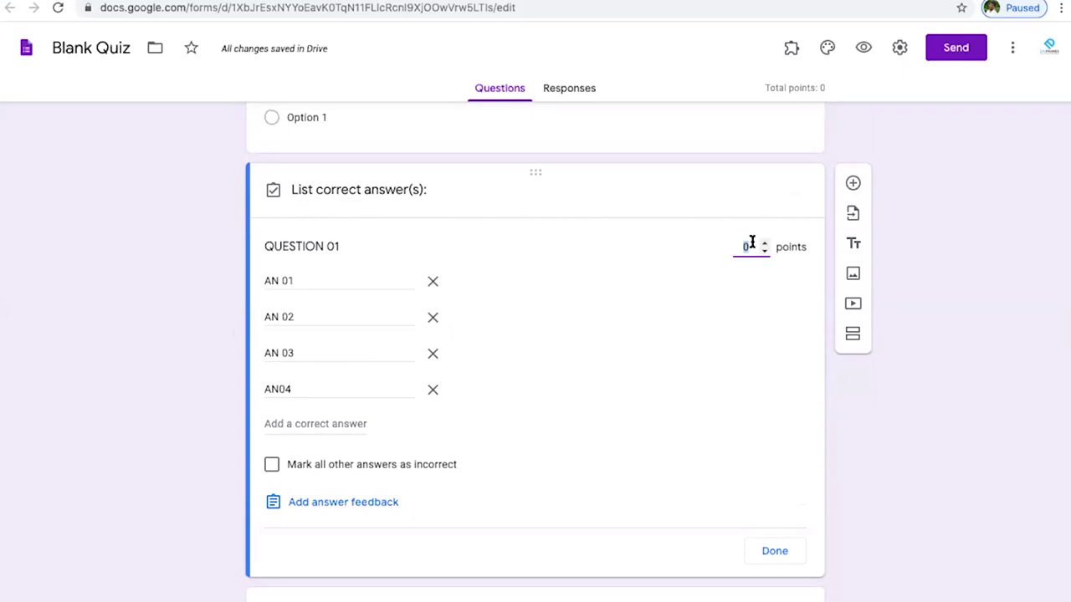
type("1")
left_click(322, 503)
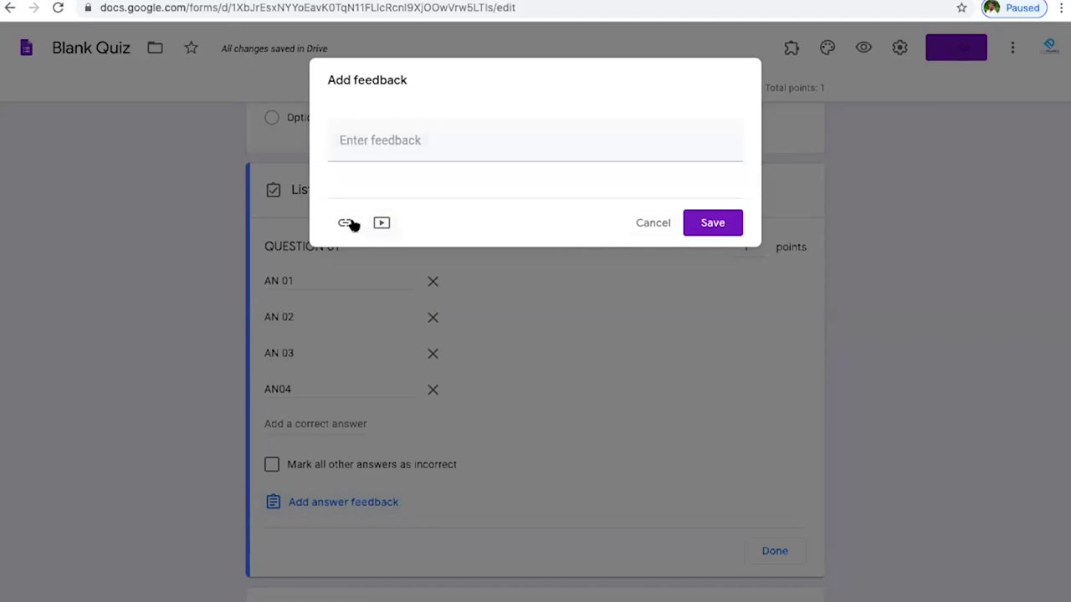
left_click(642, 224)
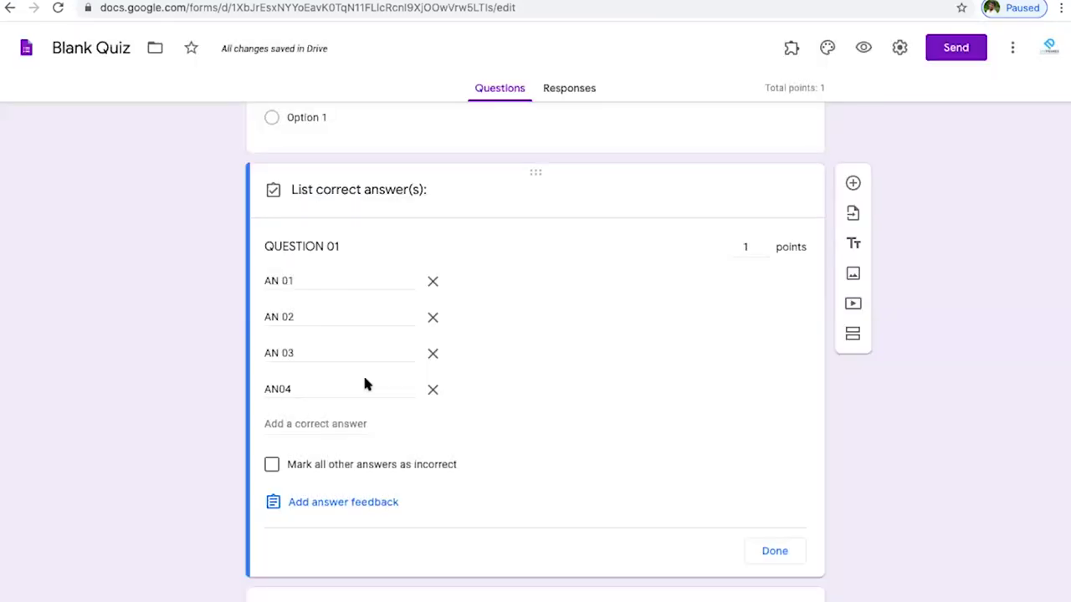
left_click(324, 503)
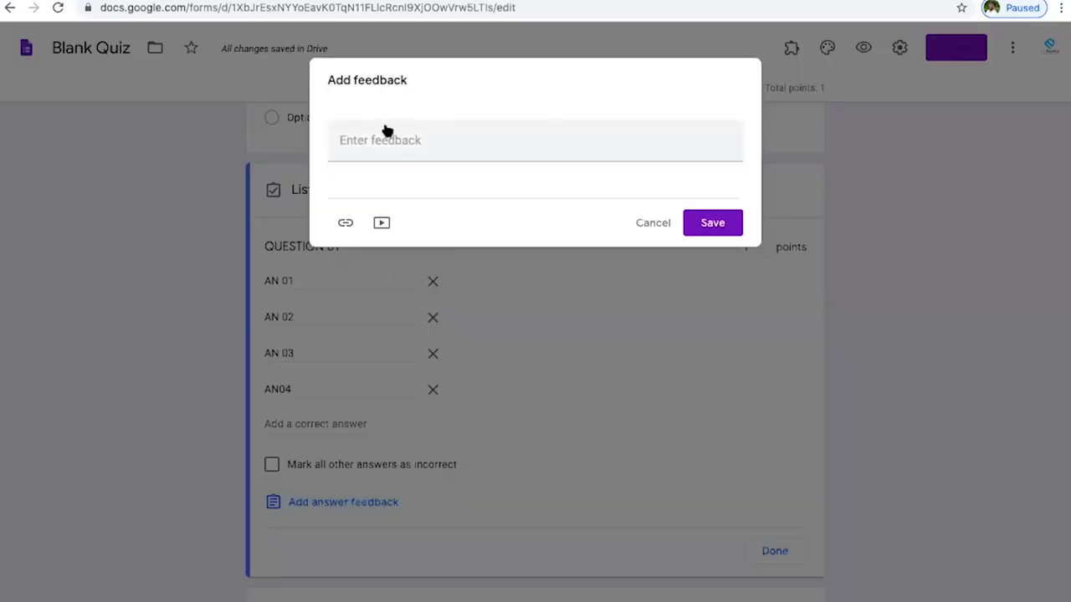
left_click(345, 224)
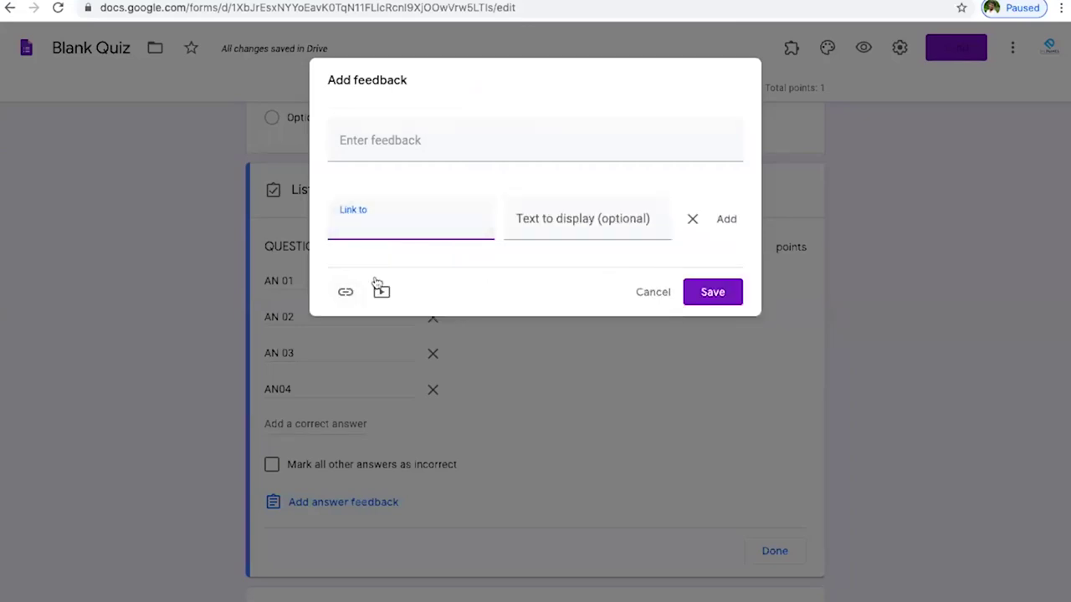
left_click(628, 218)
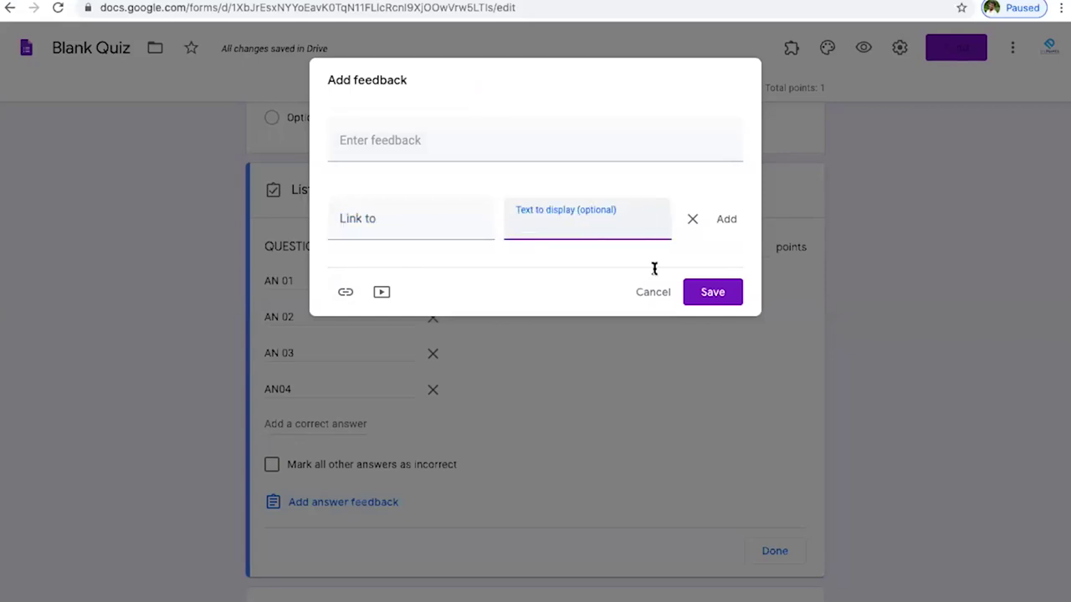
left_click(660, 292)
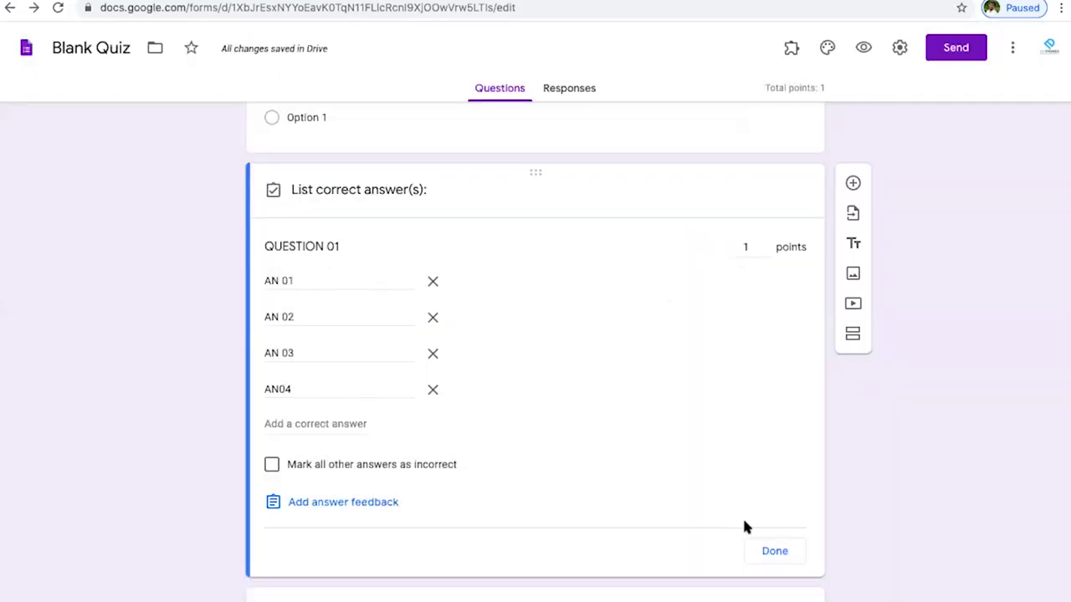
left_click(774, 552)
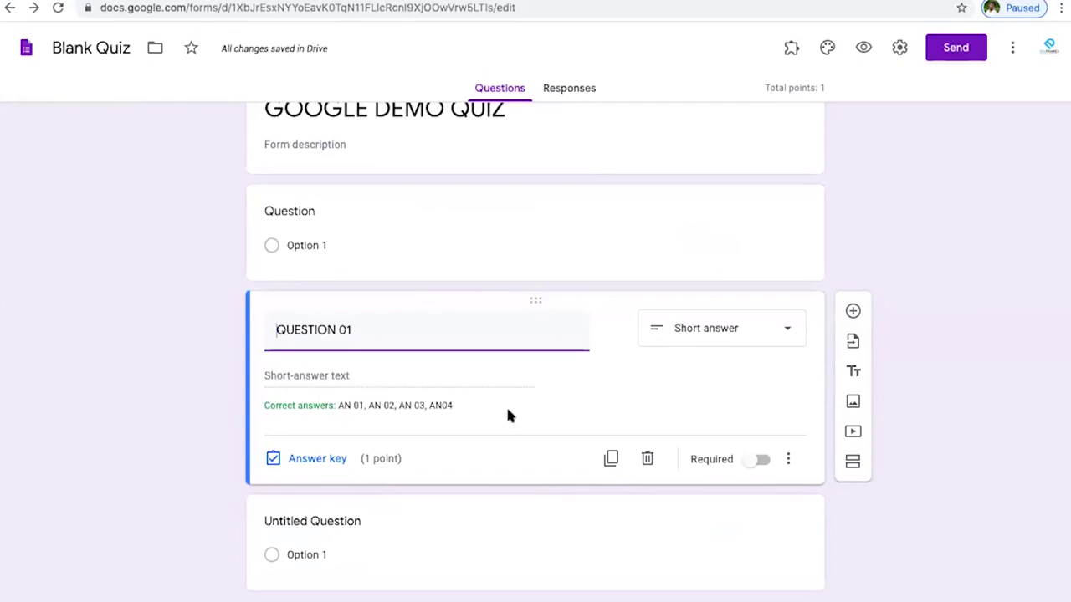
- Title the untitled multiple-choice question 'QUESTION 02'
left_click(324, 374)
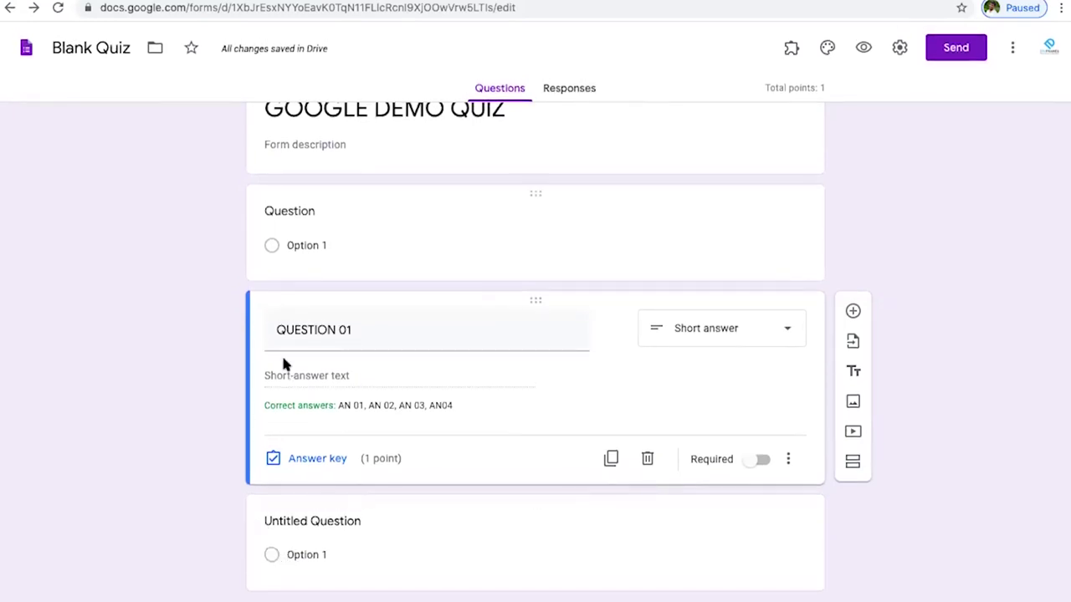
left_click(270, 533)
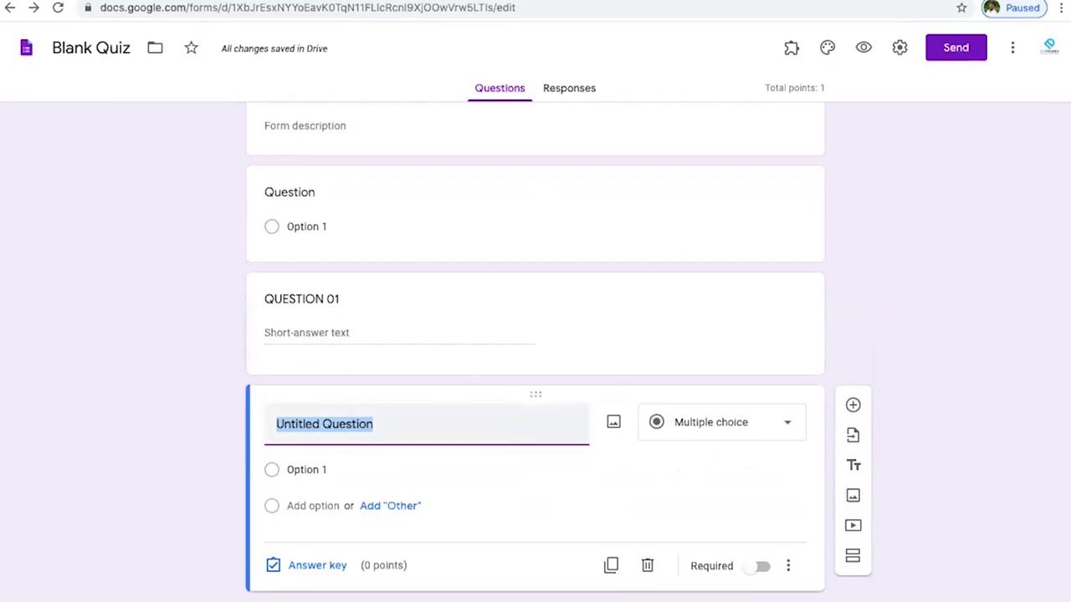
key("BackSpace")
type("QUEST")
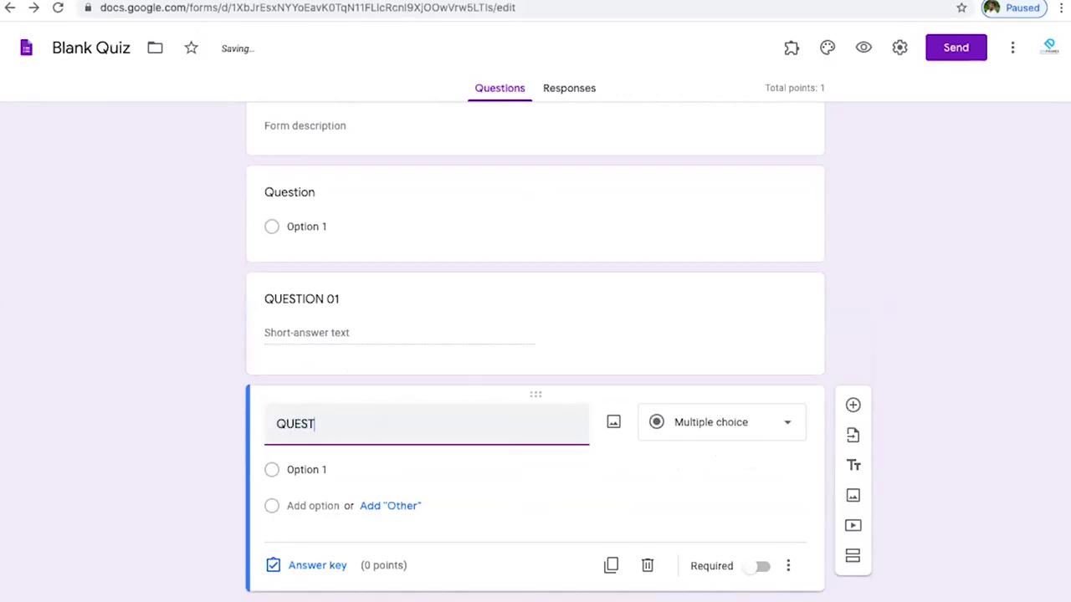
type("ION 02")
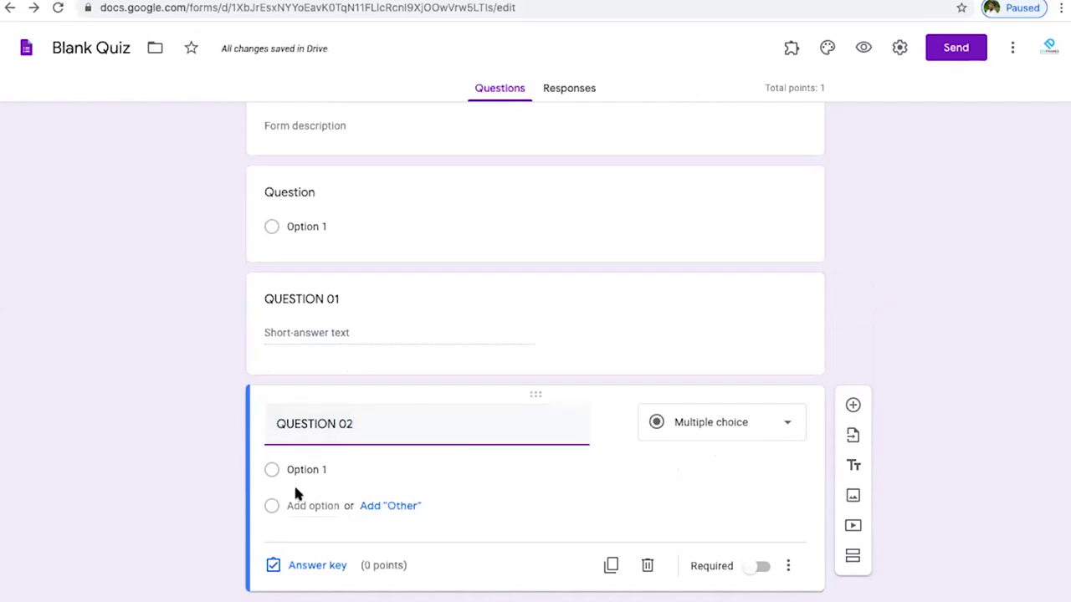
- Rename the first choice to OPTION 01 and add an Other choice
left_click(268, 471)
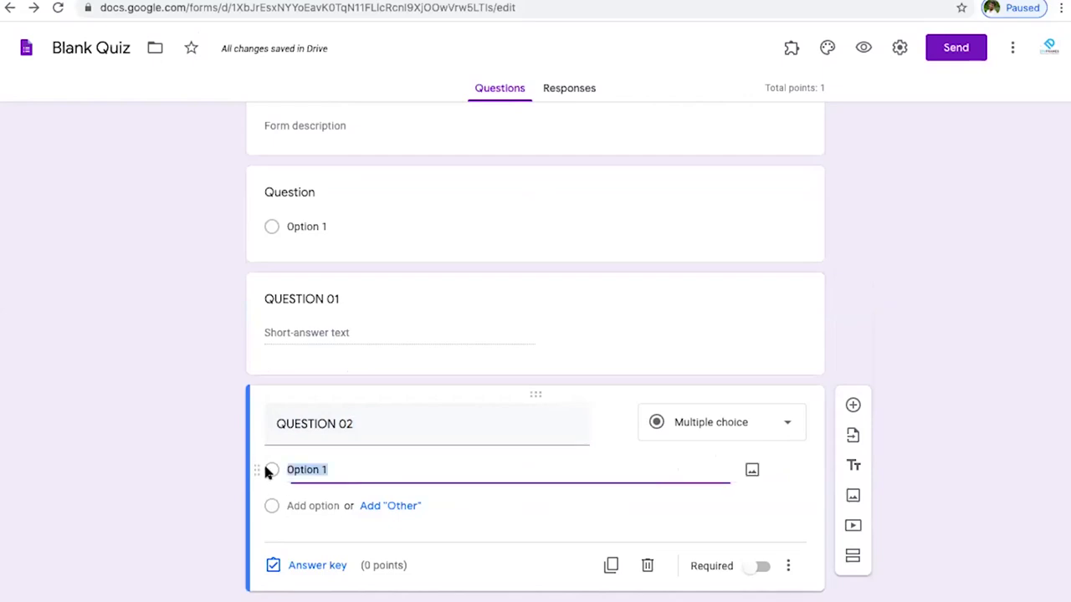
left_click(360, 473)
key("BackSpace")
key("BackSpace")
key("BackSpace")
key("BackSpace")
key("BackSpace")
key("BackSpace")
key("BackSpace")
key("BackSpace")
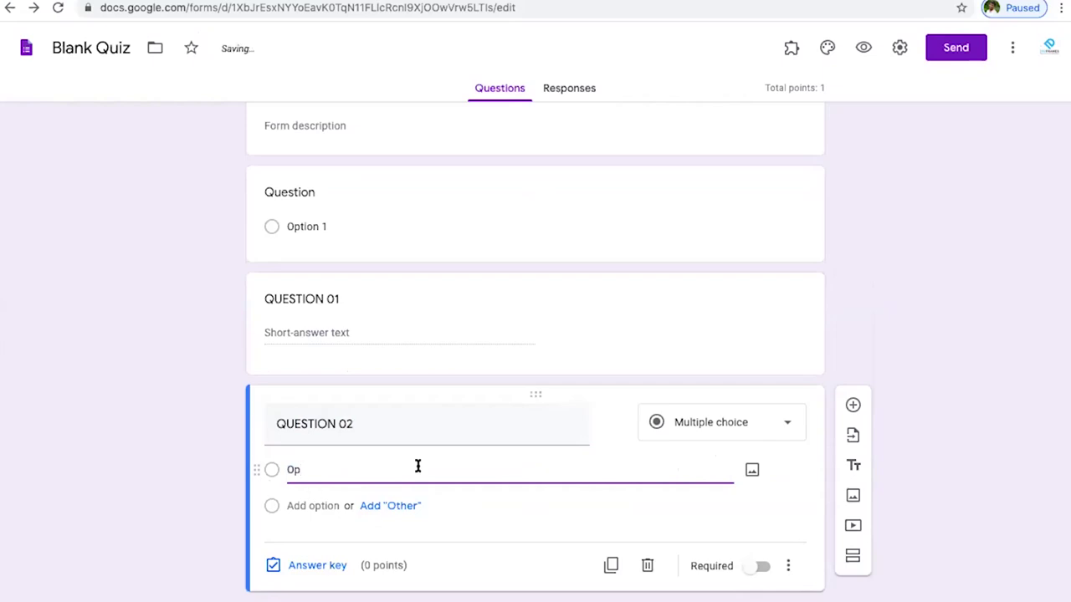
type("OP")
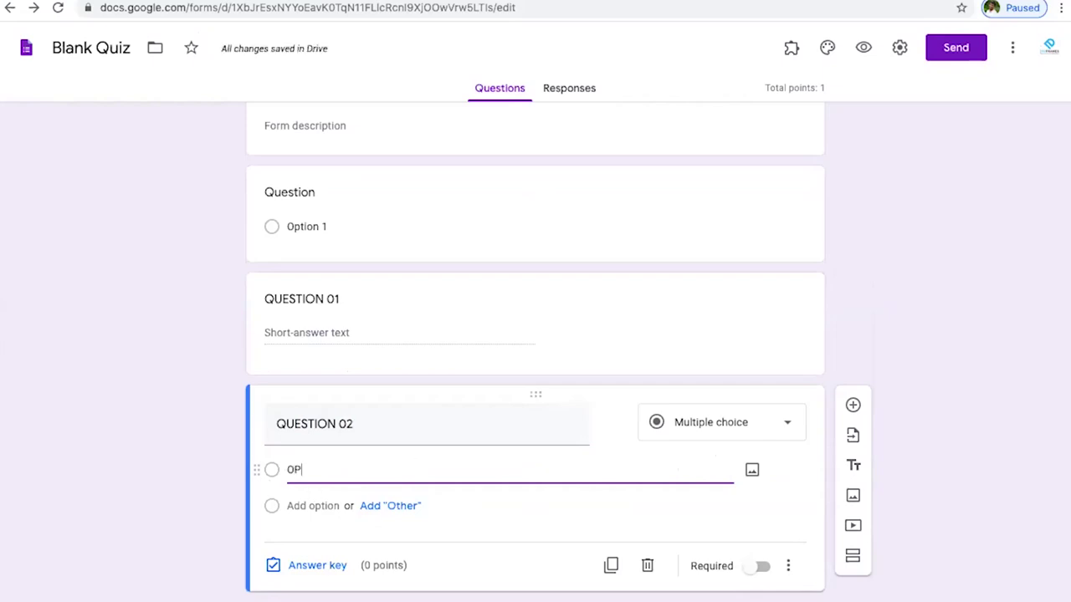
type("TION )!")
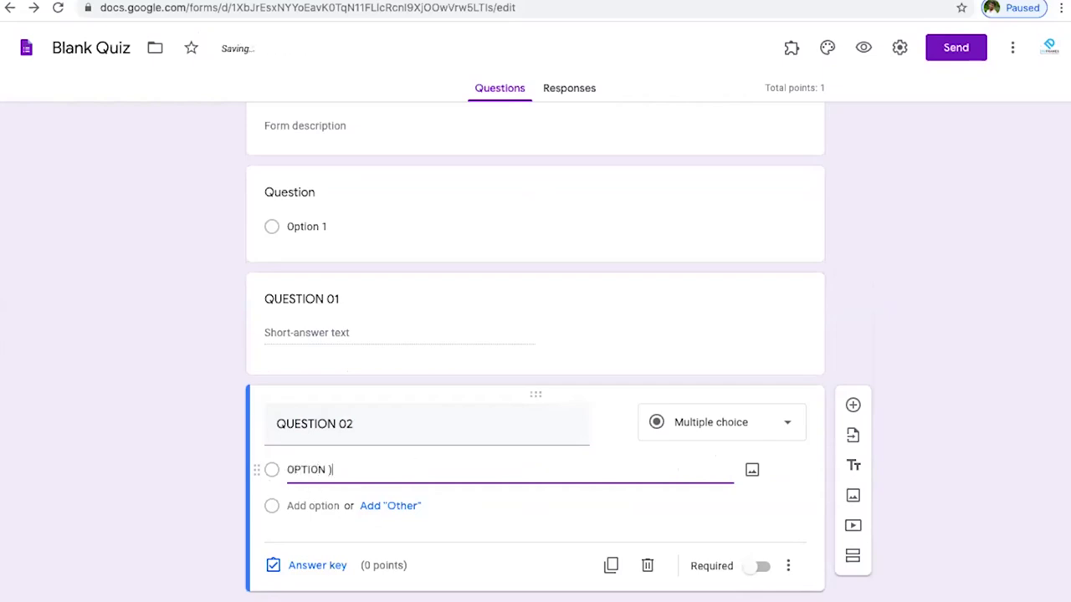
key("BackSpace")
key("BackSpace")
type("01")
left_click(375, 507)
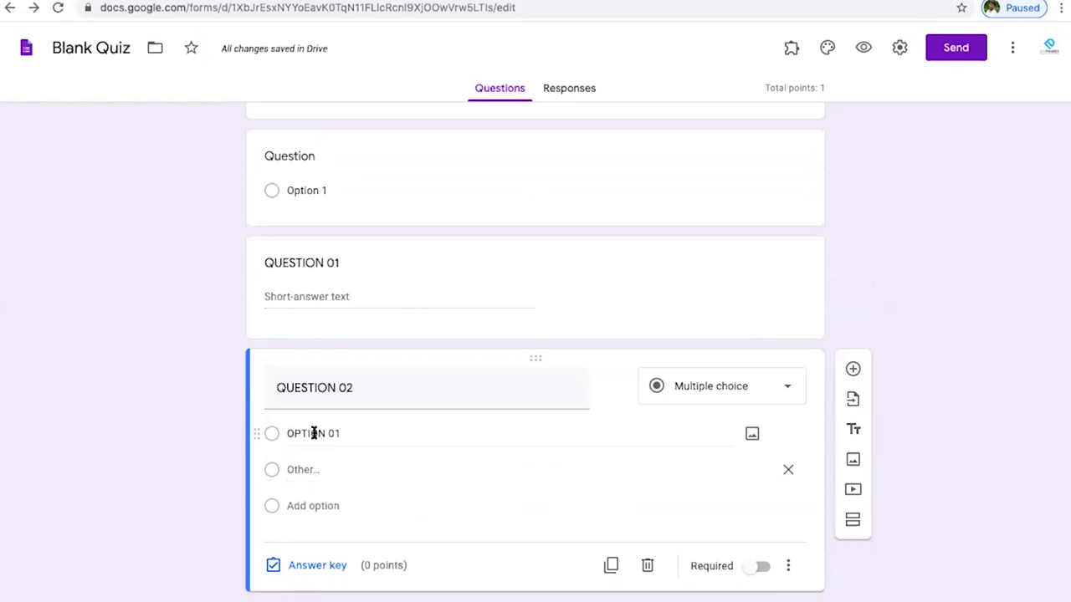
left_click(312, 433)
key("ctrl+c")
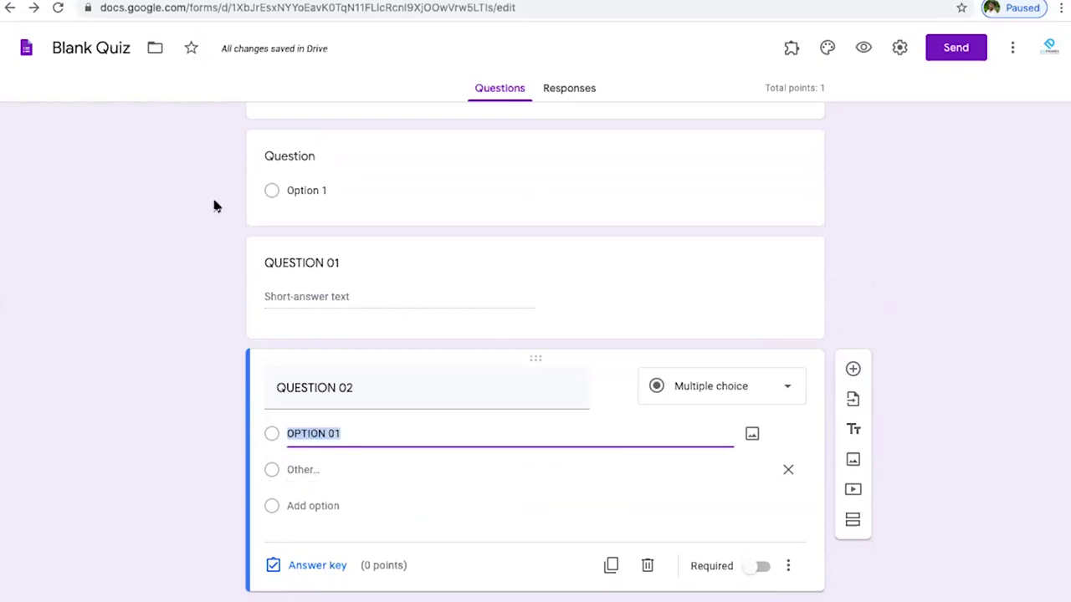
left_click(318, 471)
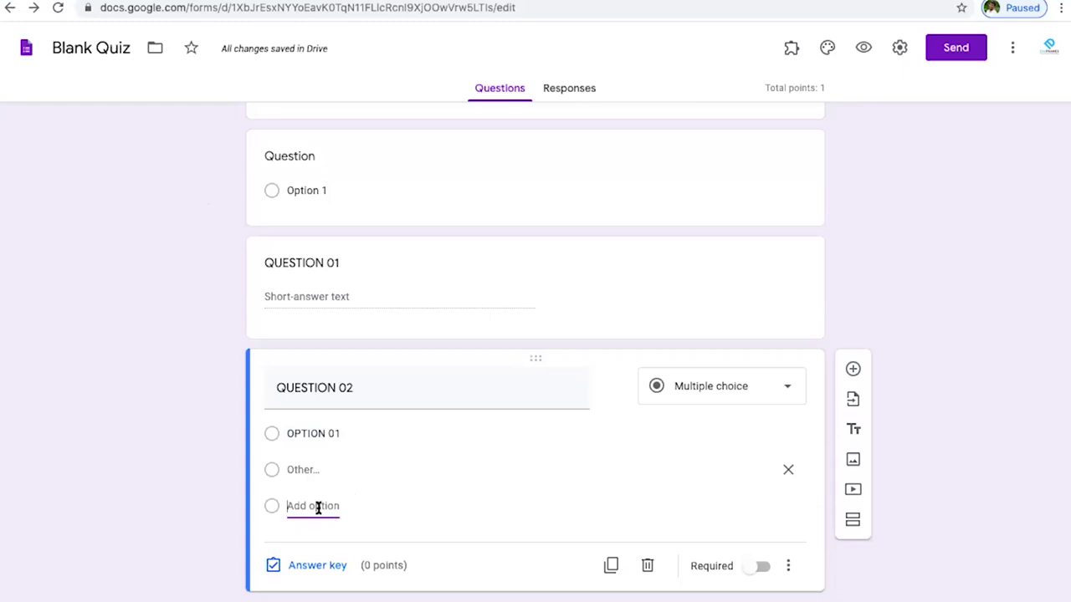
- Add two more choices and label the second one OPTION 02
left_click(318, 506)
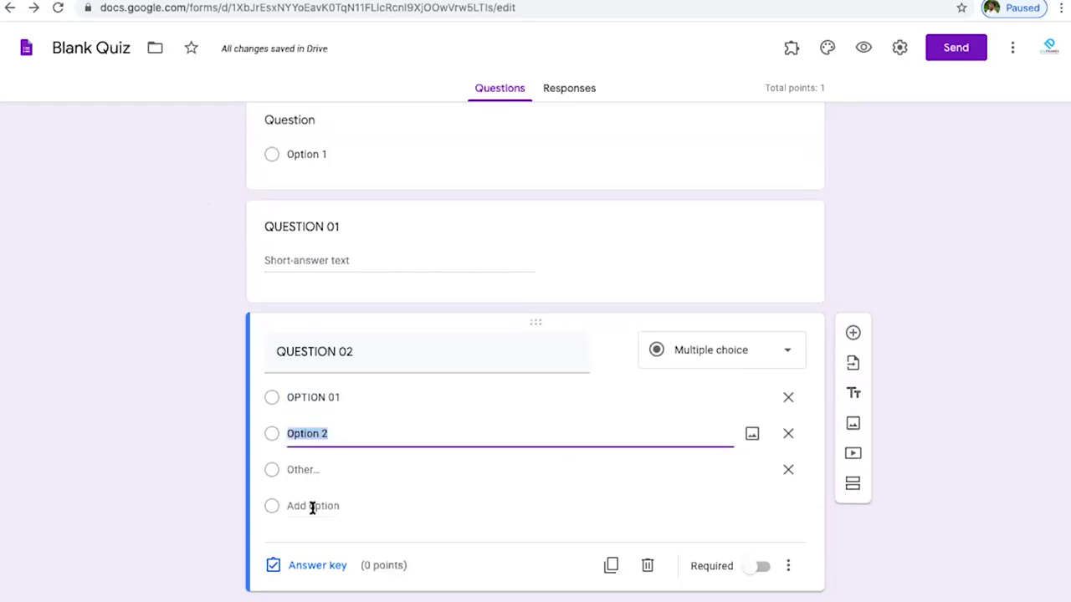
left_click(313, 506)
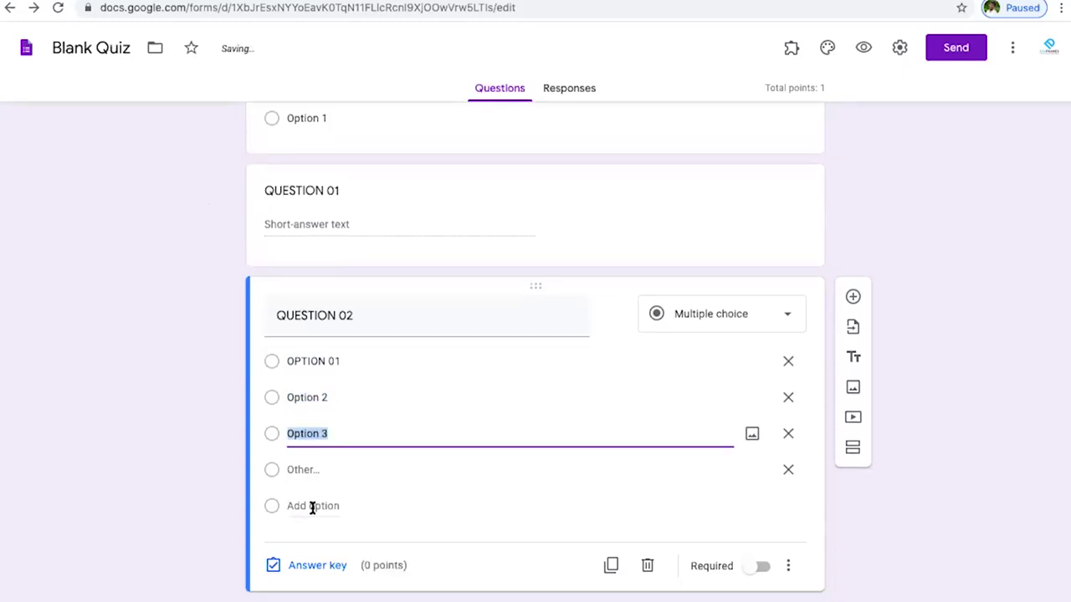
left_click(330, 398)
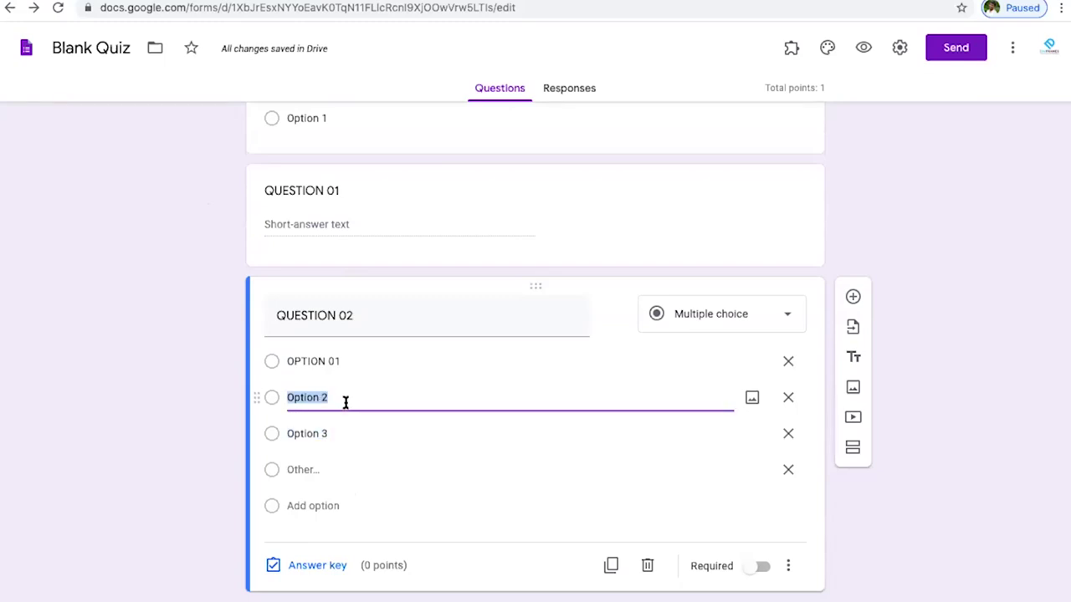
key("BackSpace")
key("ctrl+v")
key("BackSpace")
type("3")
key("BackSpace")
type("2")
- Label the third choice OPTION 03
left_click(354, 433)
key("BackSpace")
key("ctrl+v")
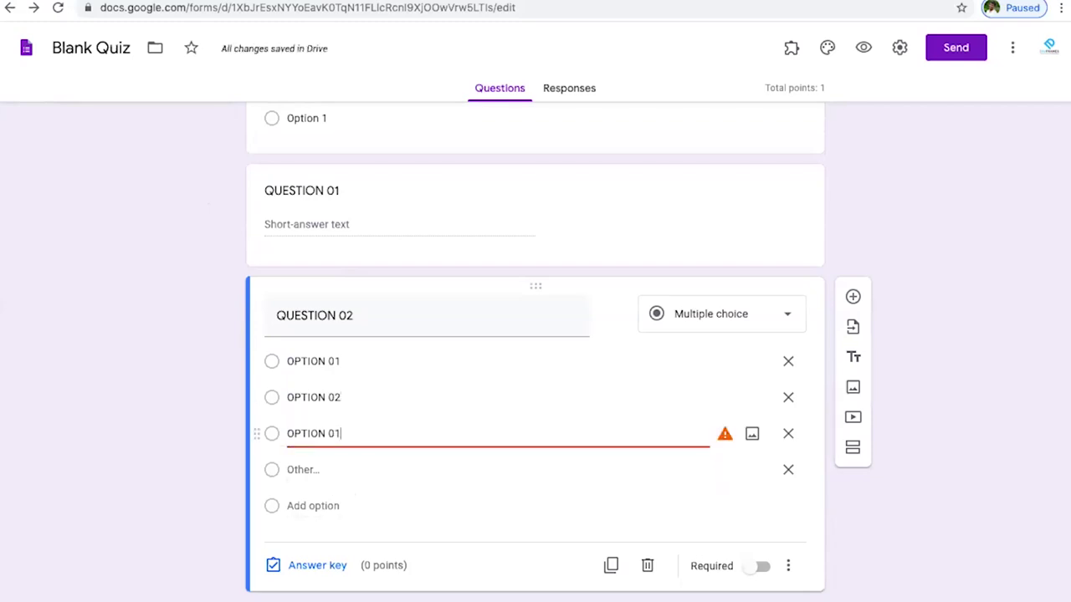
key("BackSpace")
type("3")
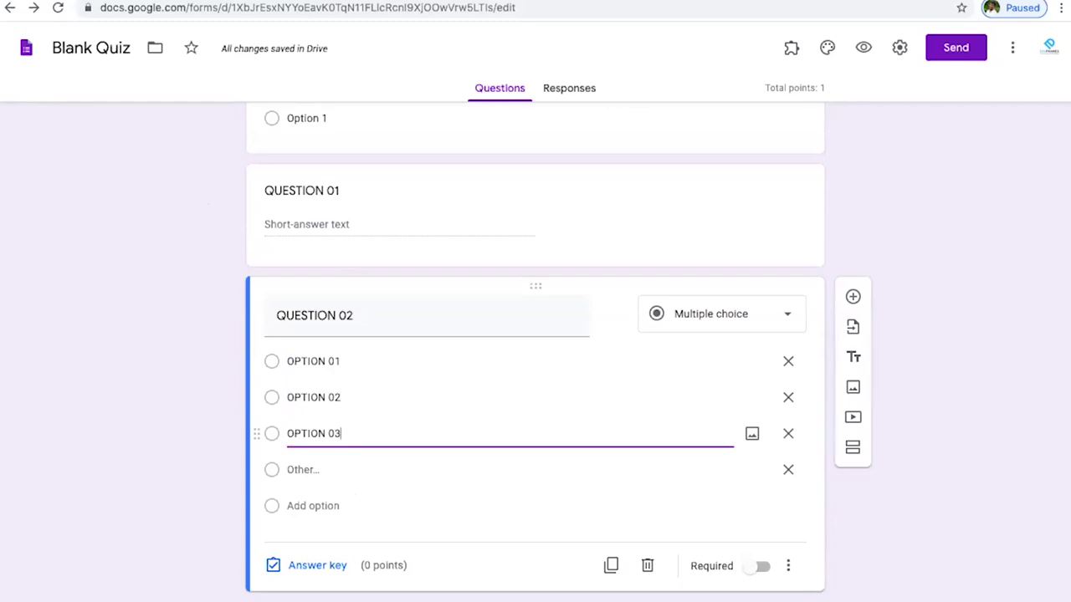
- Set QUESTION 02 to 1 point in its answer key
left_click(326, 567)
left_click(327, 566)
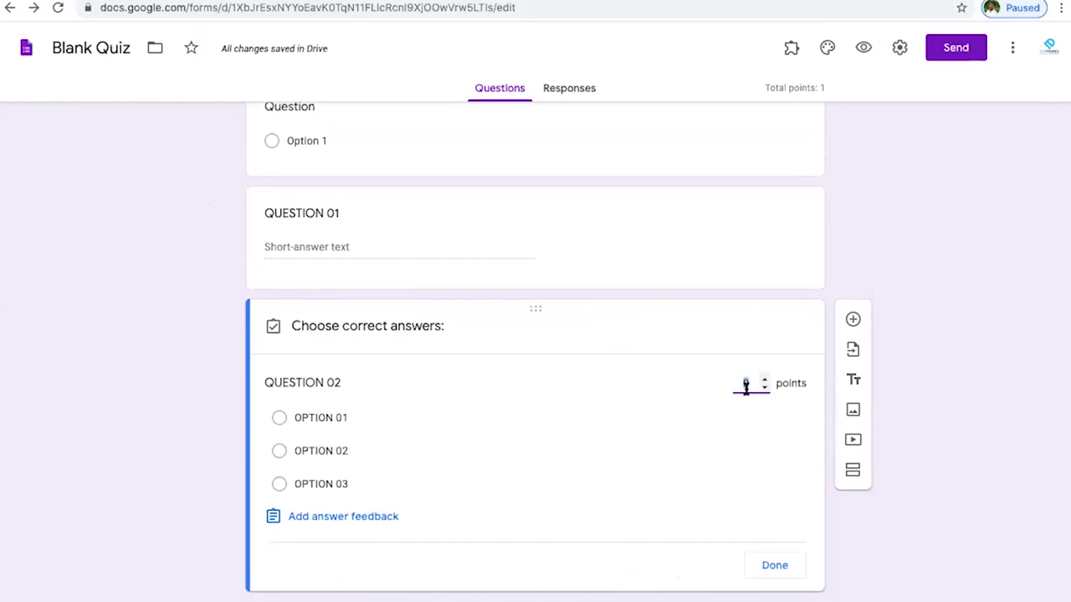
key("BackSpace")
type("1")
- Write the incorrect-answer feedback saying the answer is incorrect
left_click(326, 518)
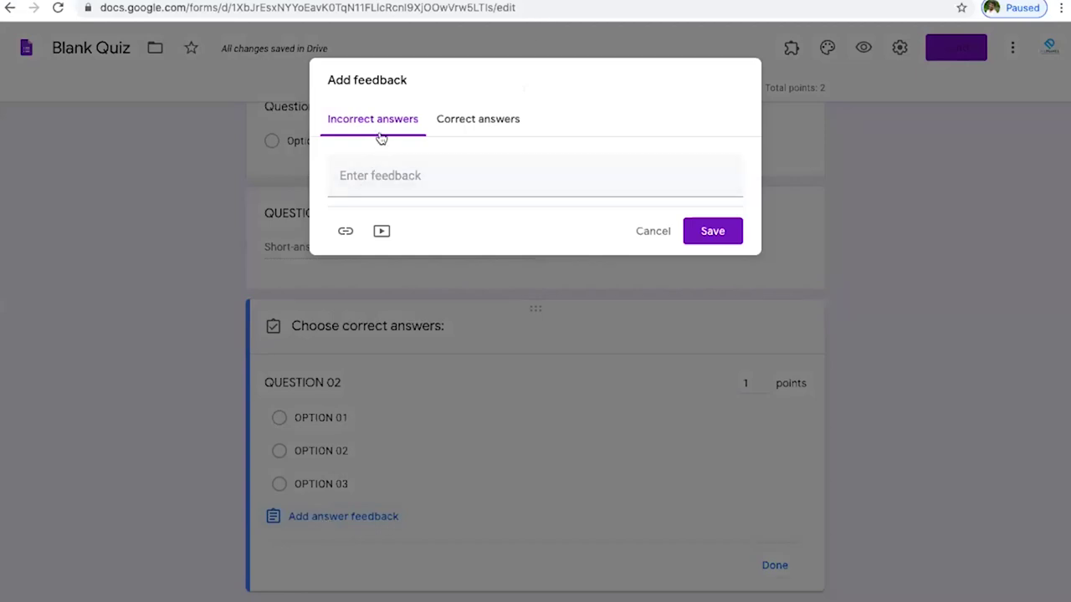
left_click(404, 180)
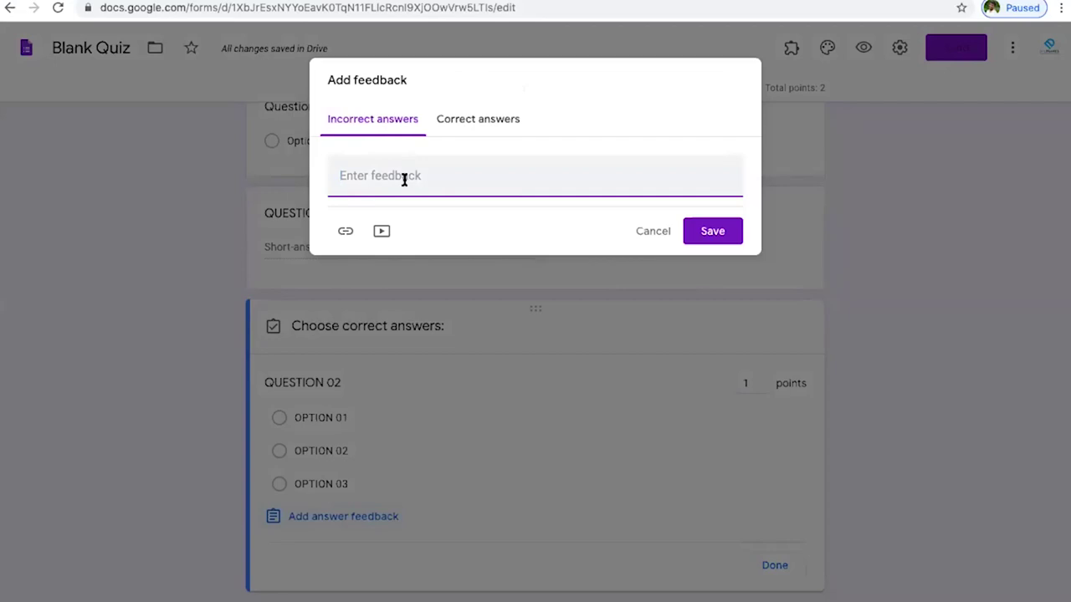
type("YOUR AN")
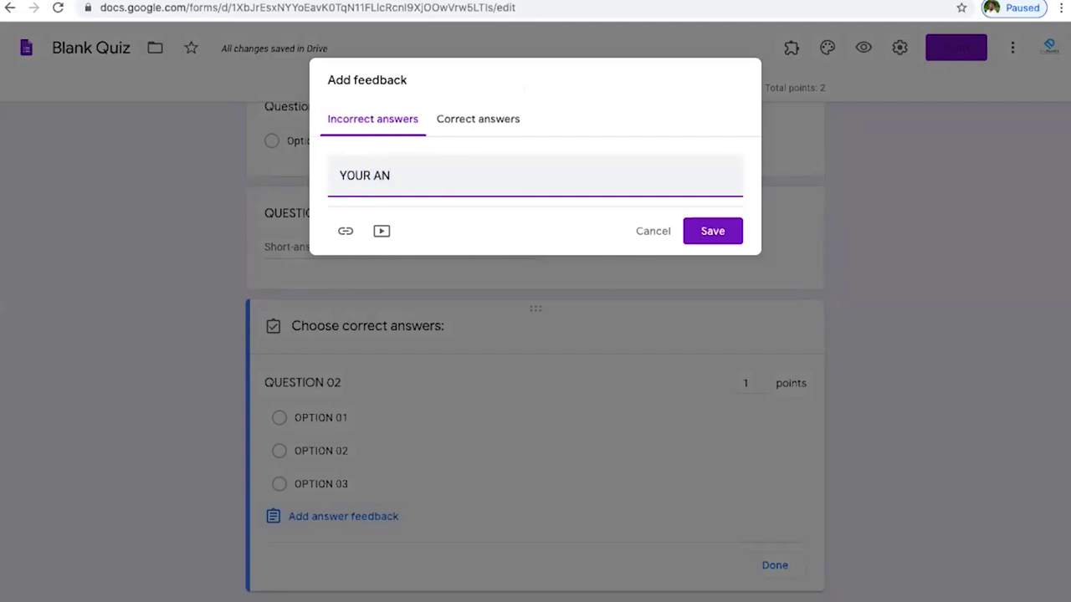
type("A")
key("BackSpace")
type("SWER")
type("IS INCORRECT")
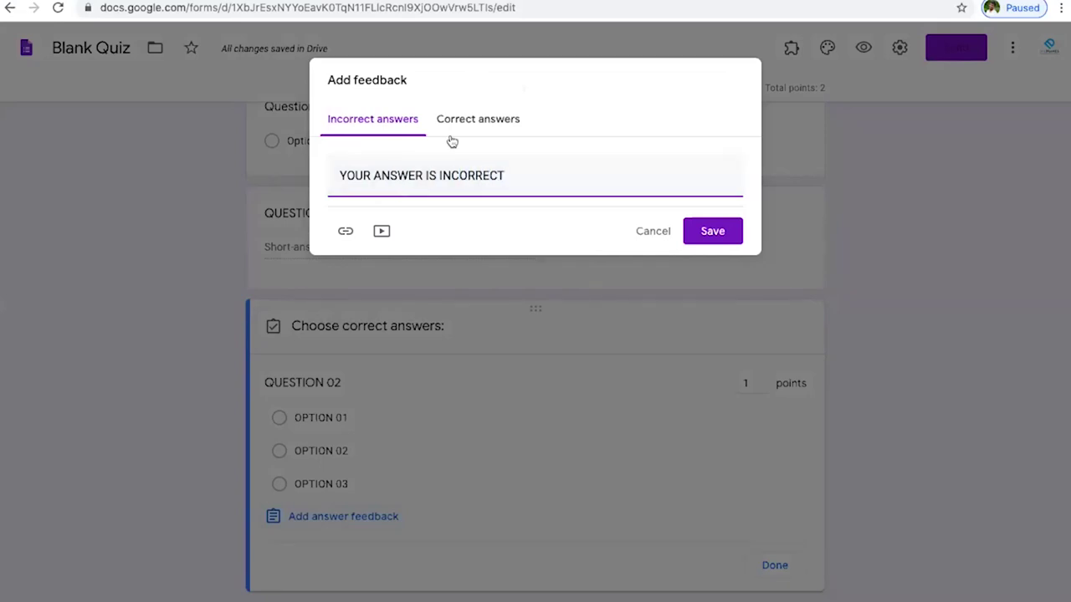
- Add 'GOOD YOUR ANSWER IS CORRE…' correct-answer feedback, save, and mark OPTION 02 correct
left_click(479, 120)
left_click(432, 177)
type("GOOD")
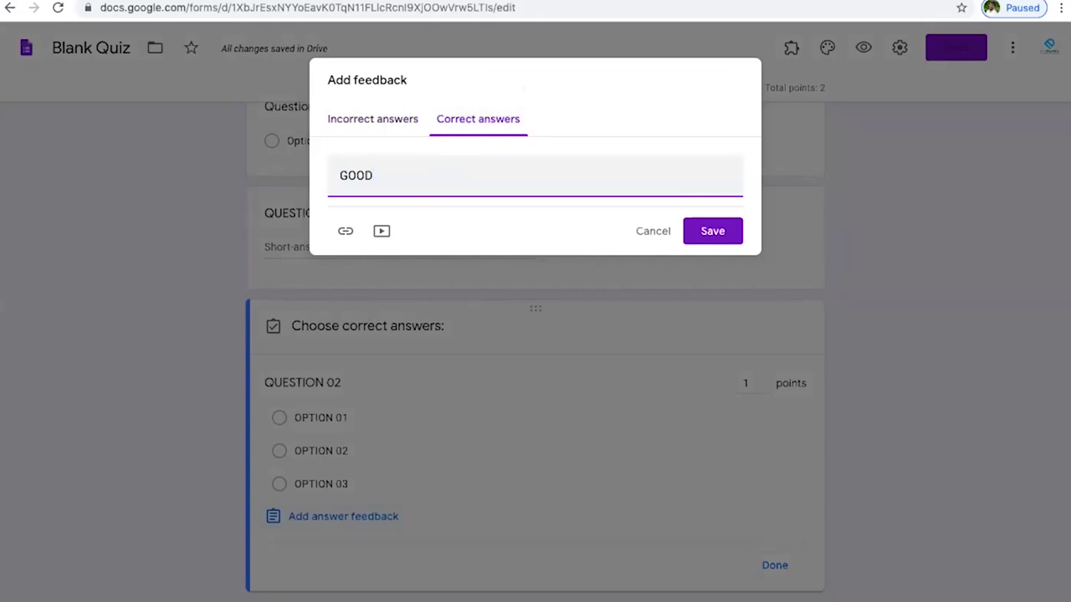
type(" YOUR ANSWER IS ")
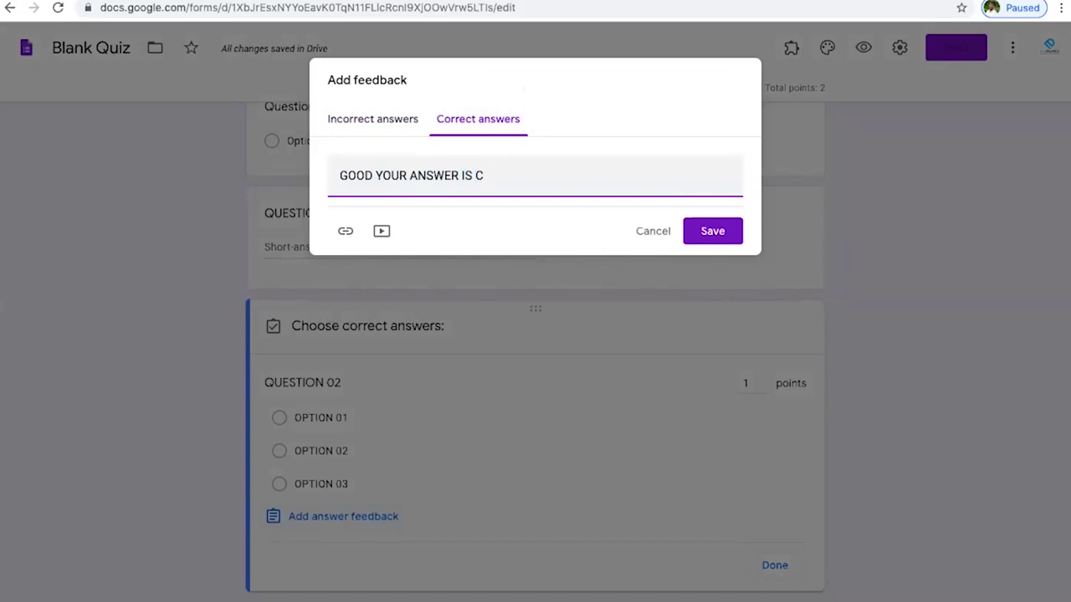
type("CORRECT")
left_click(351, 120)
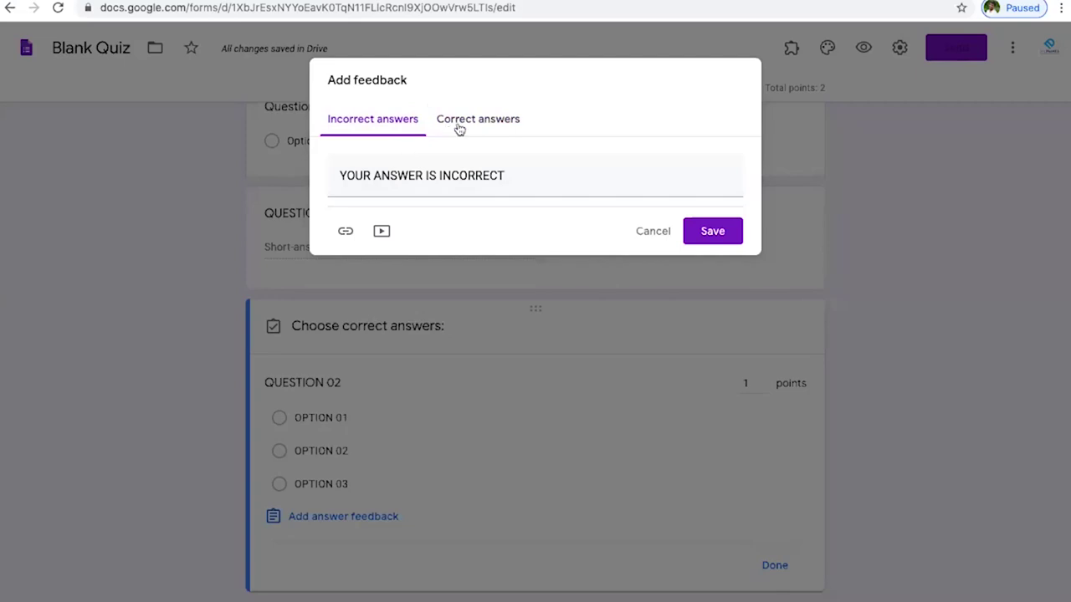
left_click(724, 232)
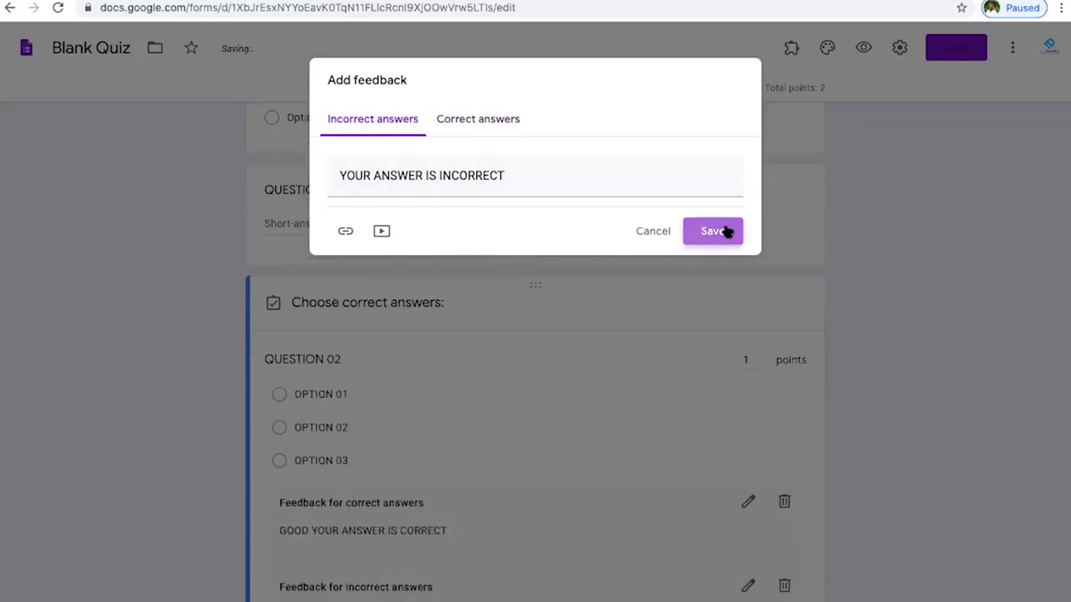
scroll(461, 405, "down", 3)
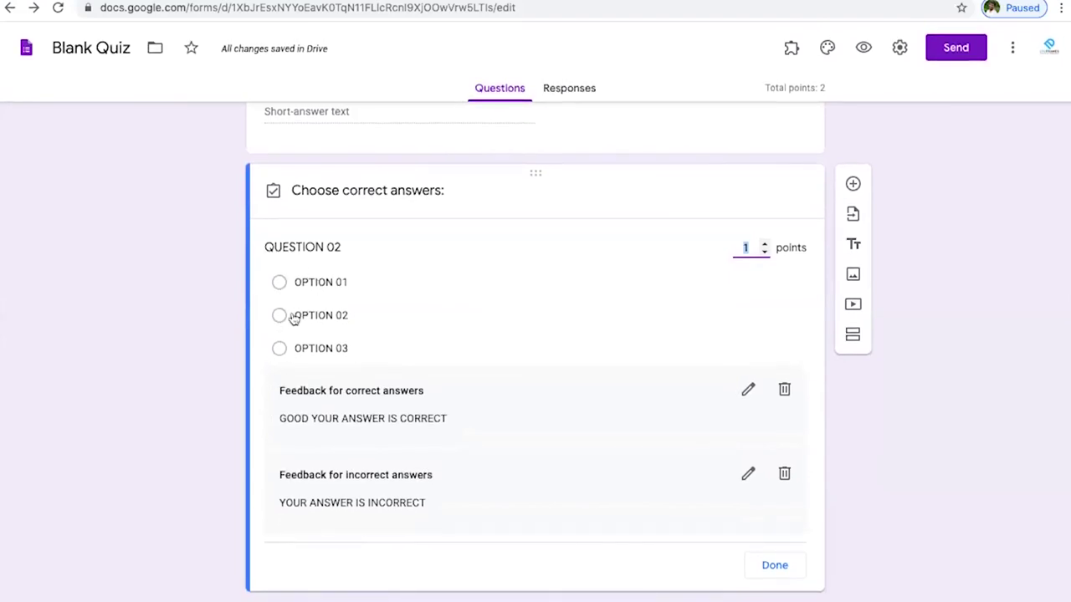
left_click(279, 316)
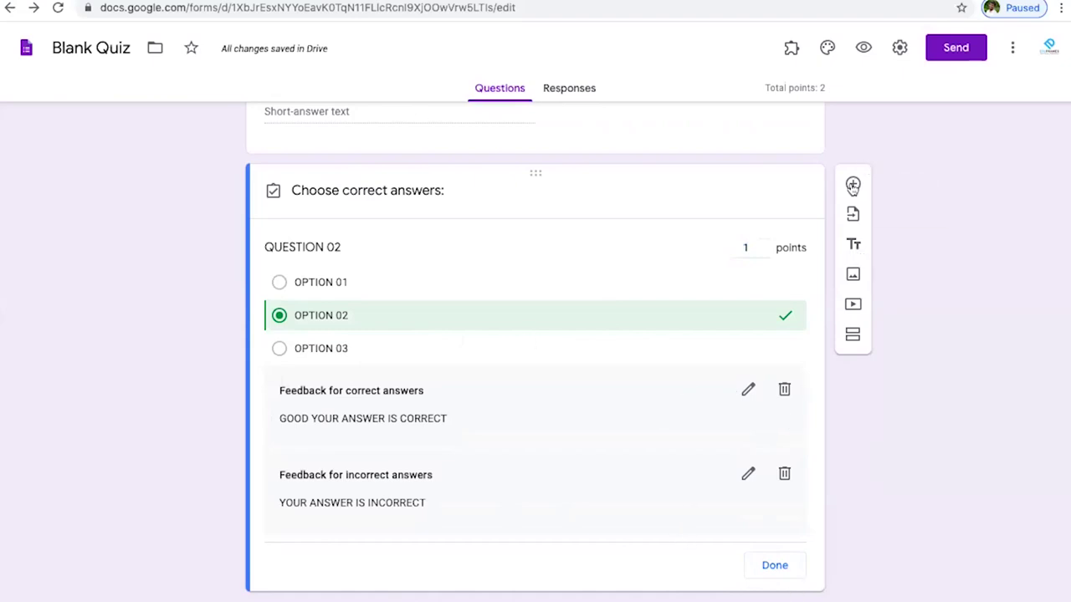
left_click(853, 184)
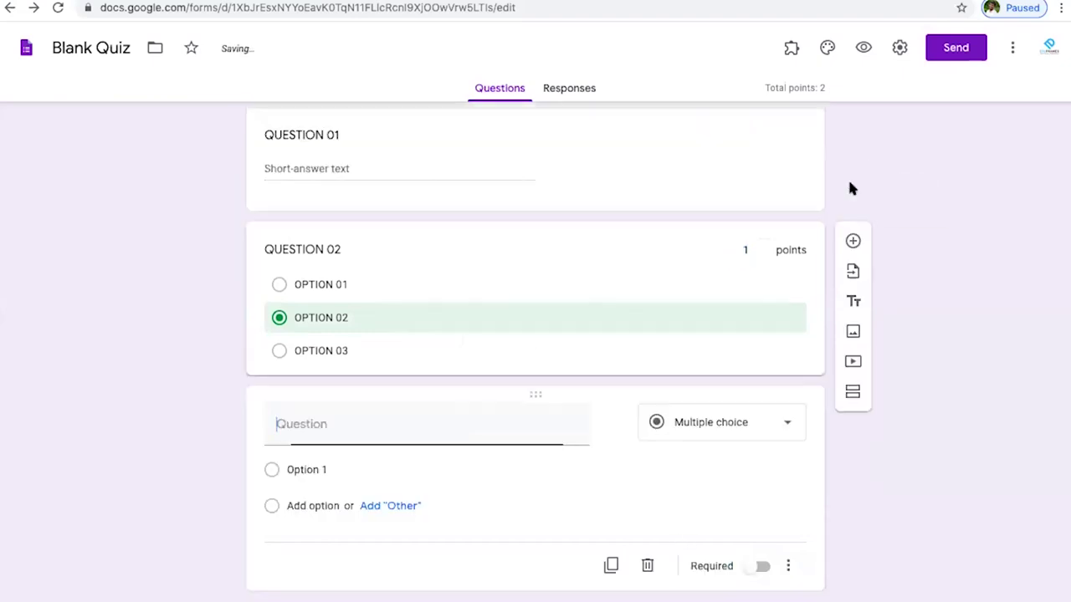
- Make the new question a Paragraph question titled QUESTION 03 worth 8 points
left_click(753, 430)
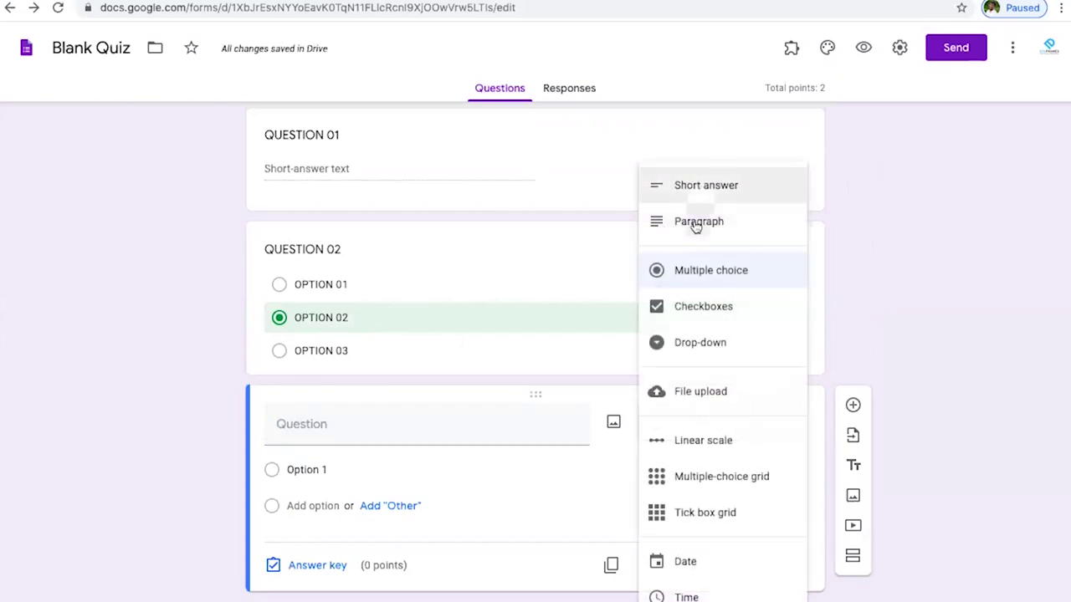
left_click(694, 221)
left_click(385, 464)
type("Q")
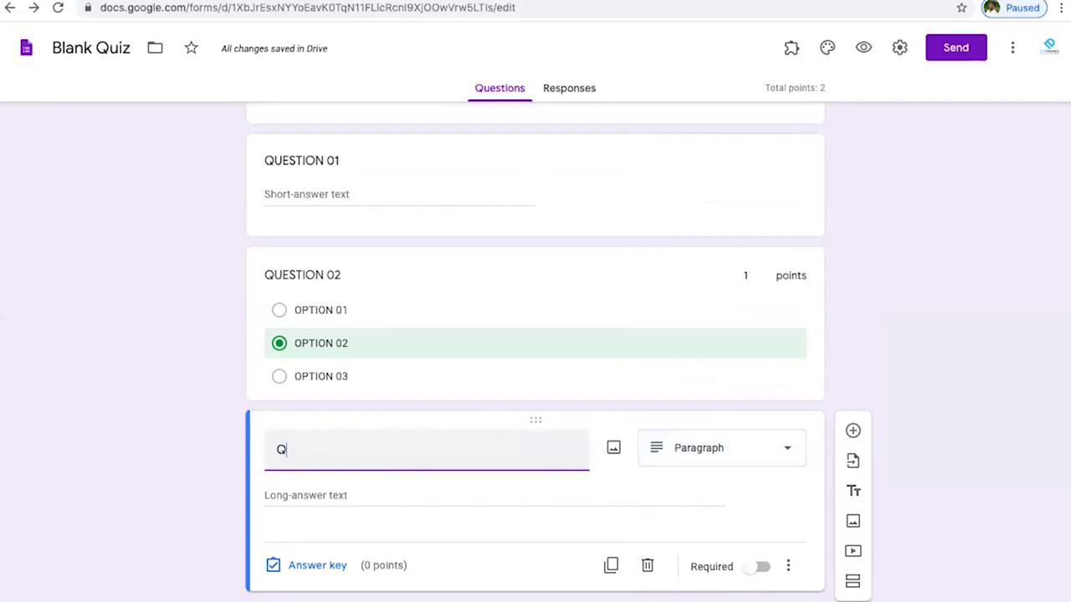
type("UESTION")
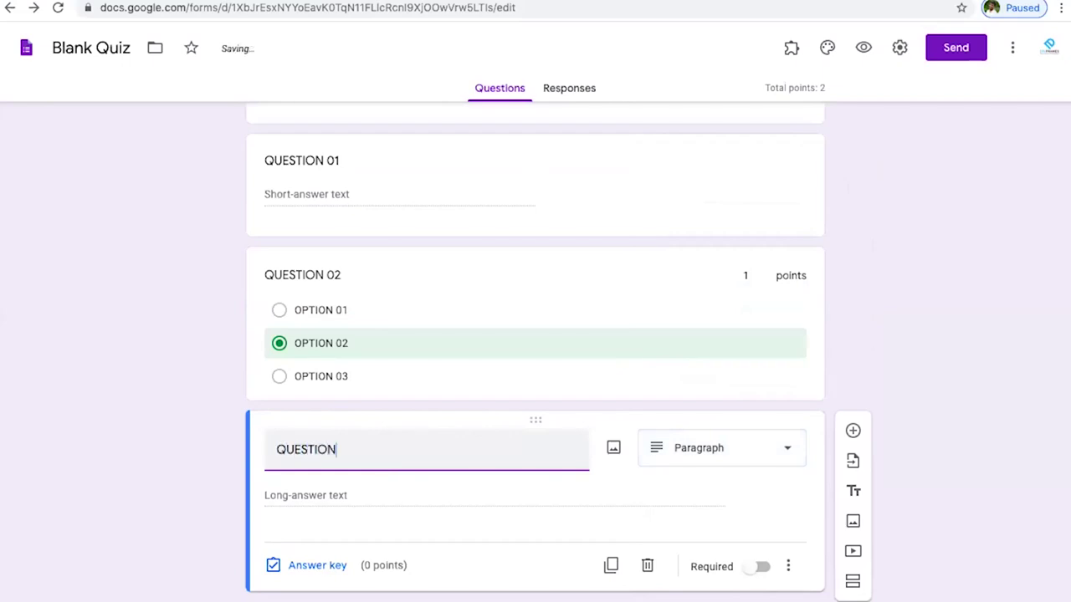
type(" 03")
left_click(318, 564)
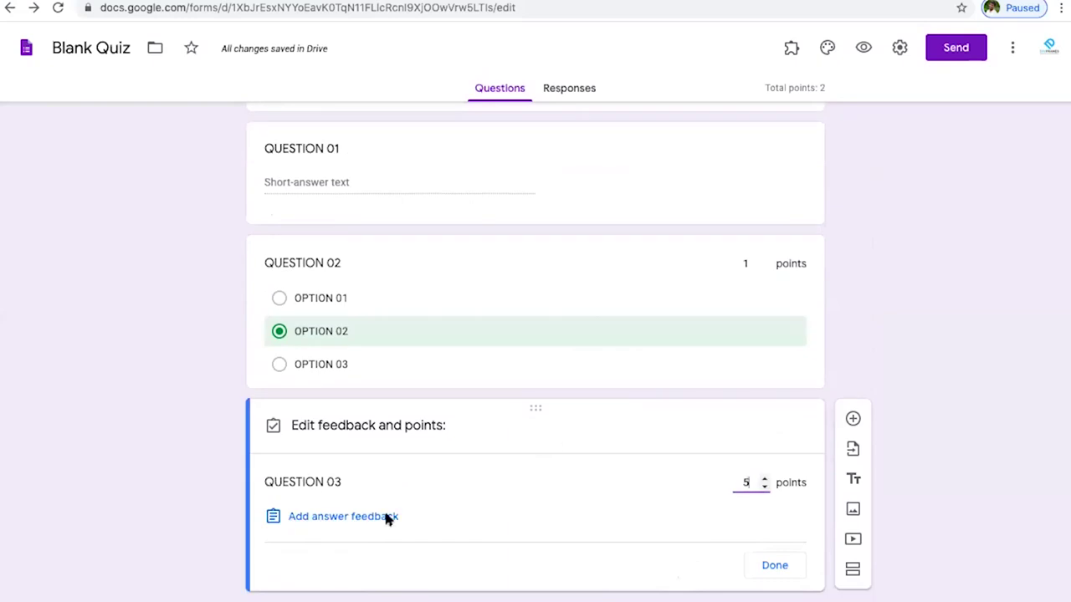
key("BackSpace")
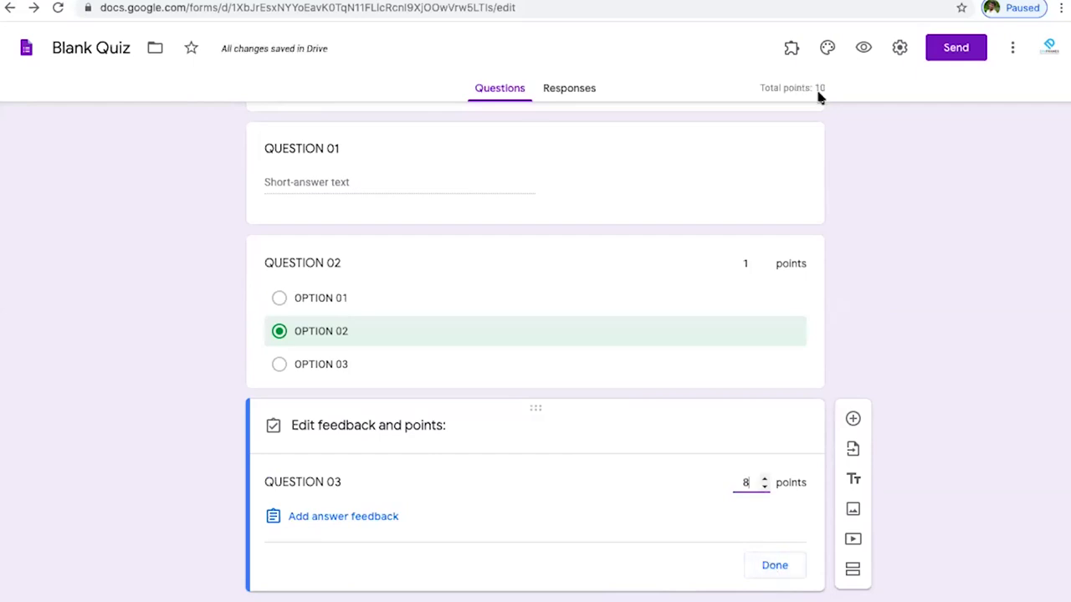
left_click(781, 569)
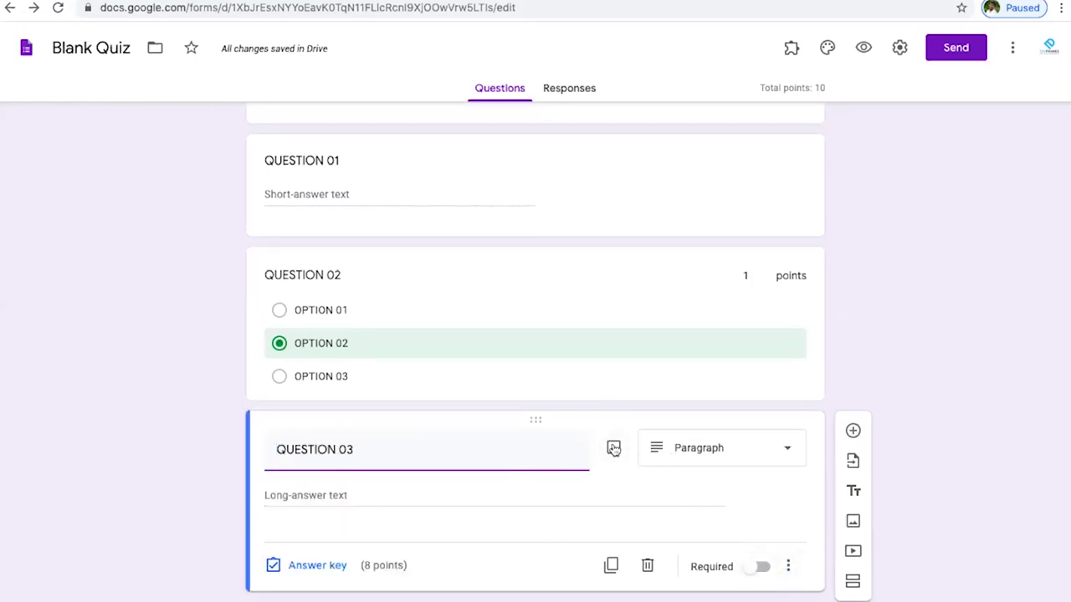
- Try the camera option for a QUESTION 03 image, deny camera access, and close the window
left_click(613, 449)
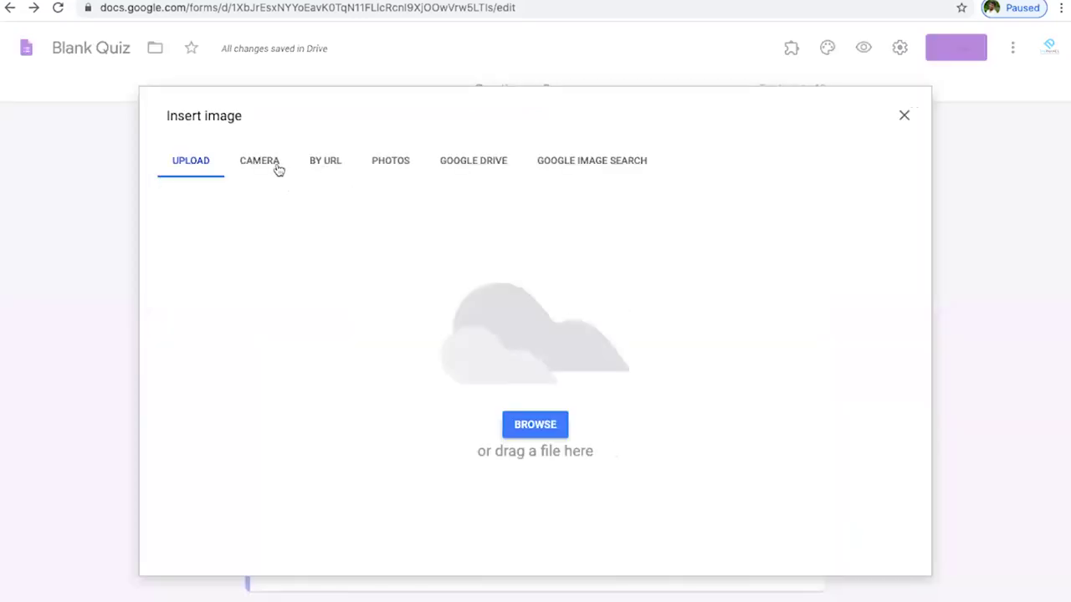
left_click(257, 161)
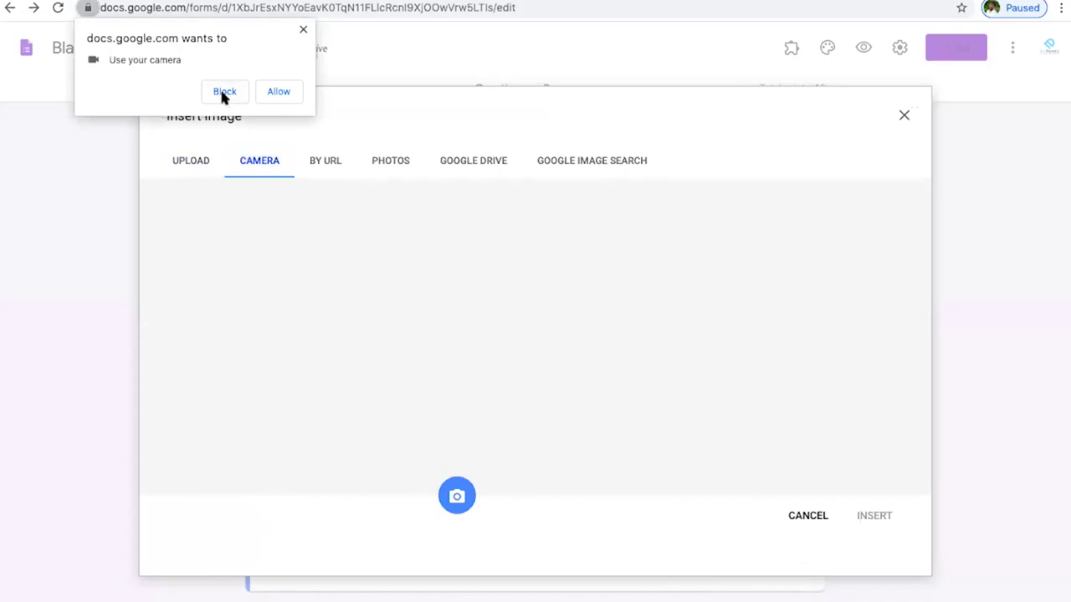
left_click(221, 94)
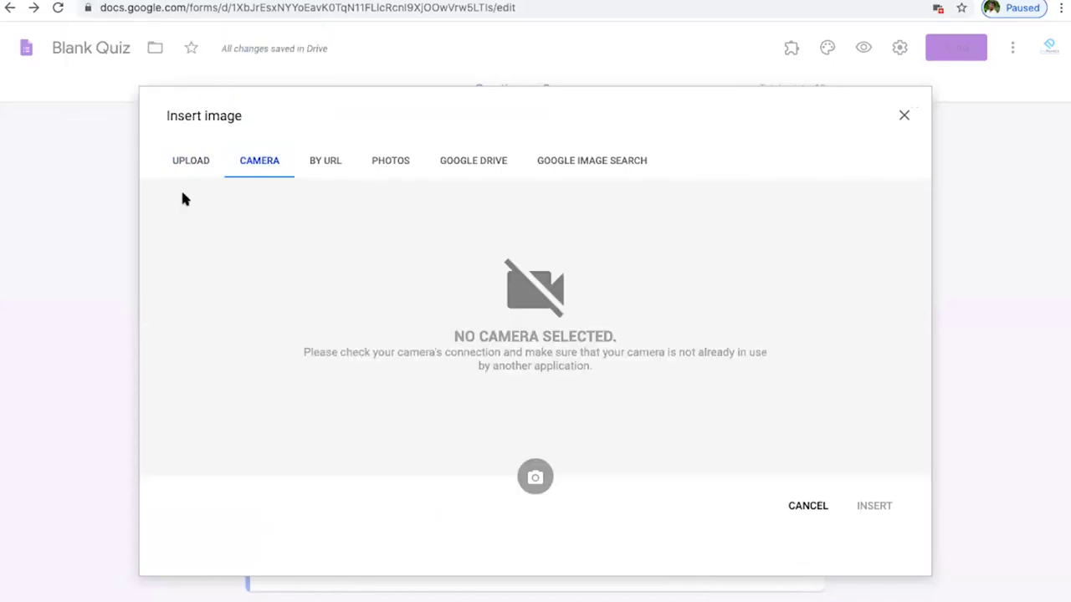
left_click(184, 163)
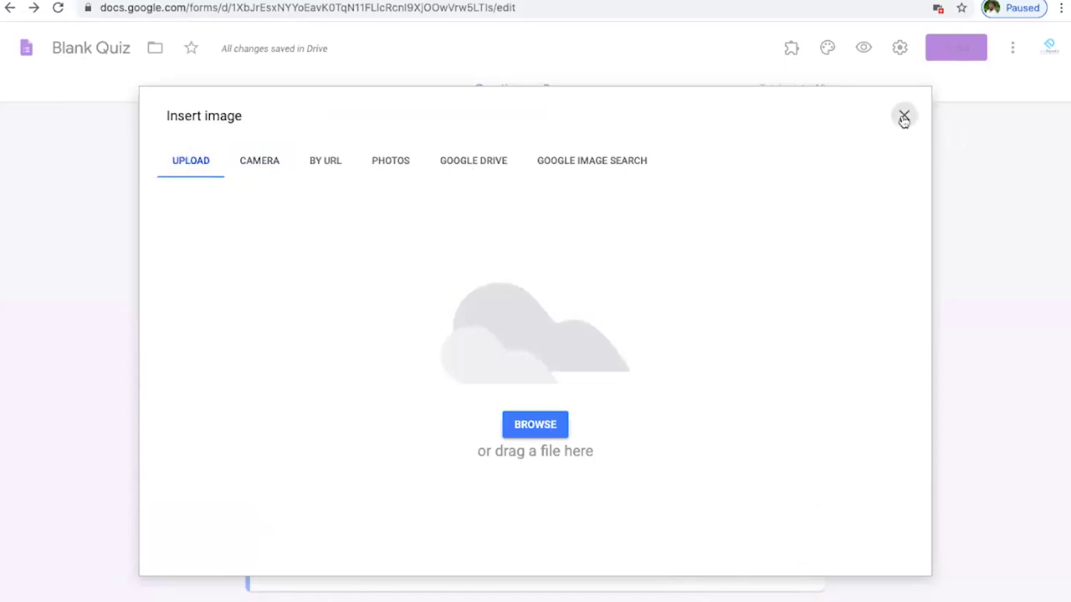
left_click(903, 115)
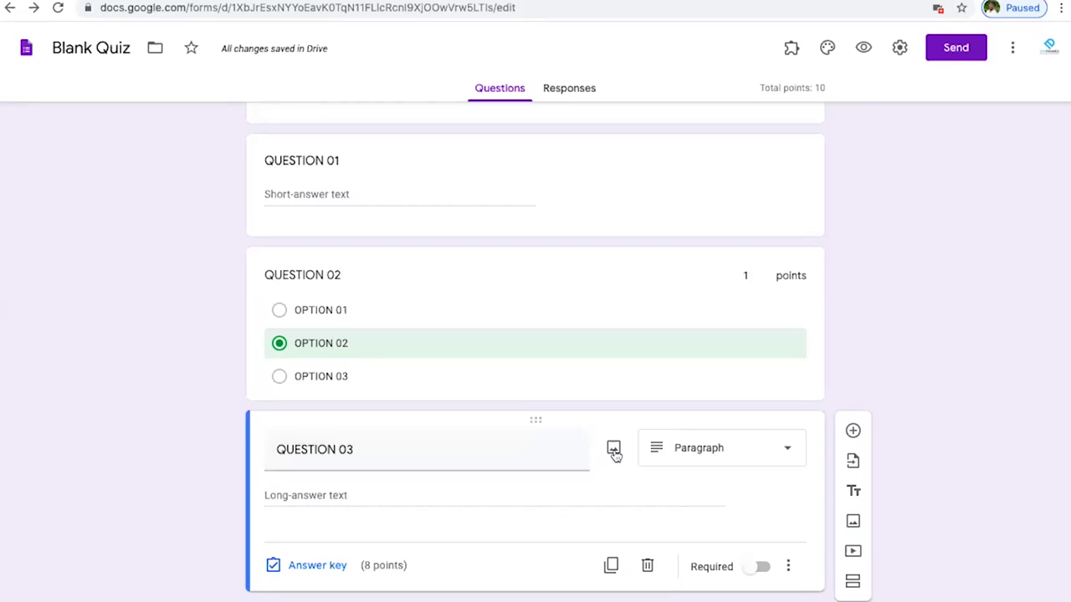
- Search Google Images for 'APPLE' and insert the single red apple photo
left_click(614, 449)
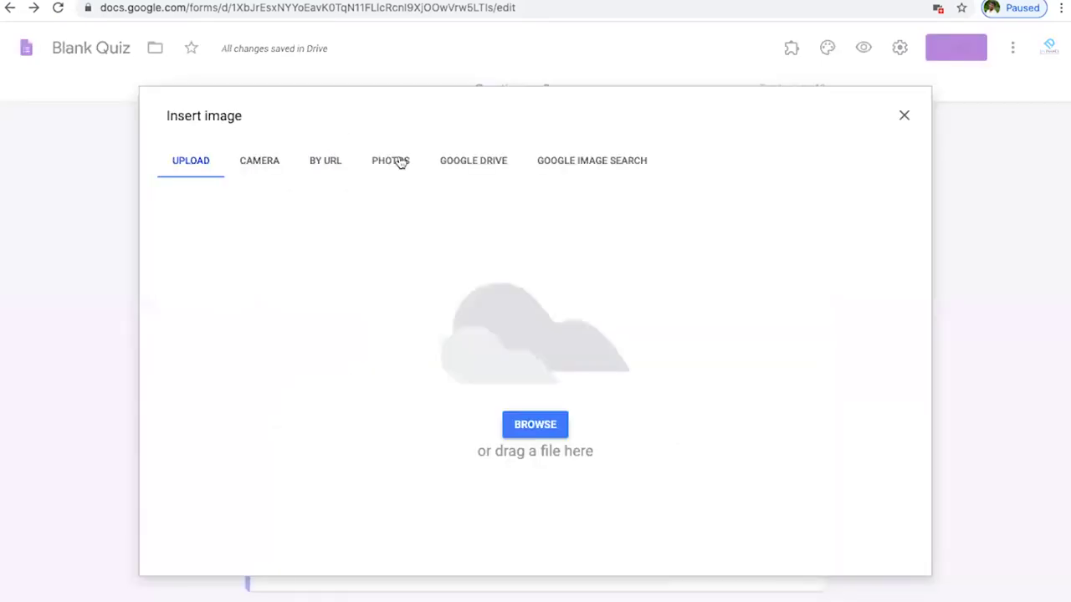
left_click(604, 165)
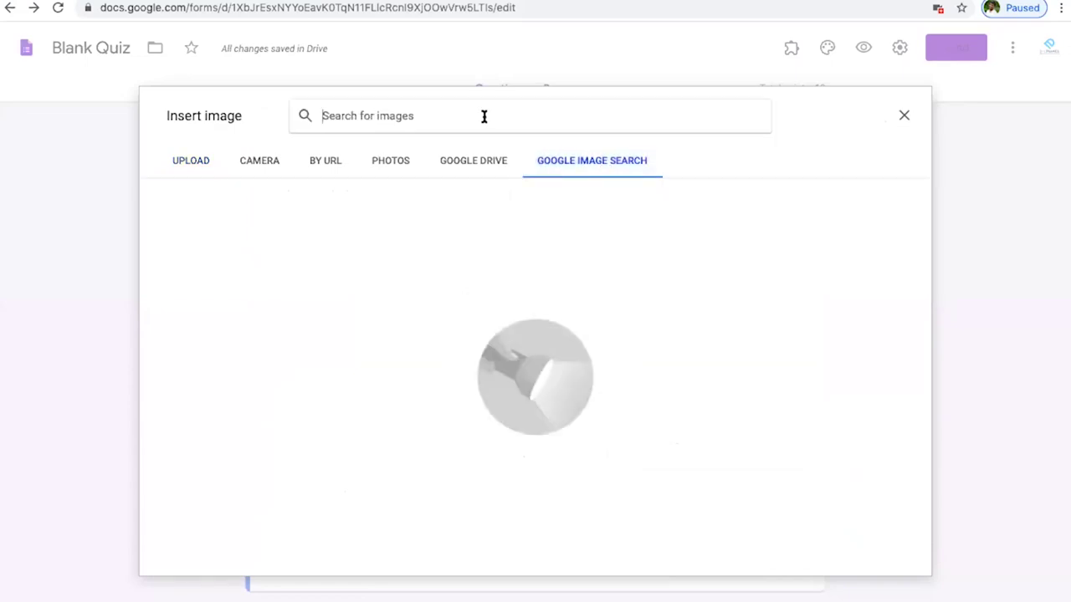
left_click(483, 116)
type("app")
key("BackSpace")
key("BackSpace")
key("BackSpace")
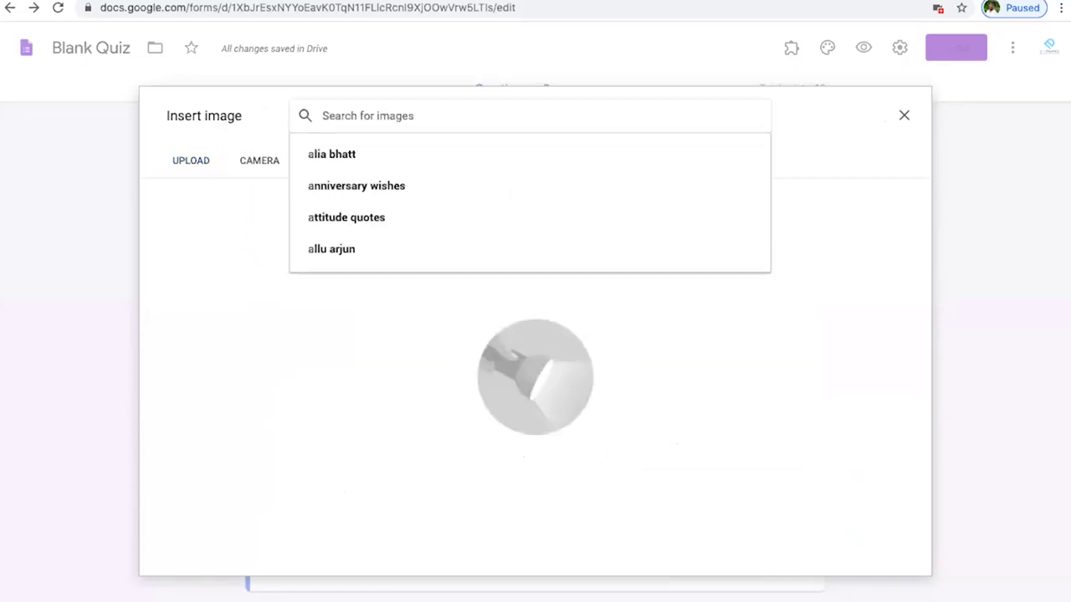
type("APPLE")
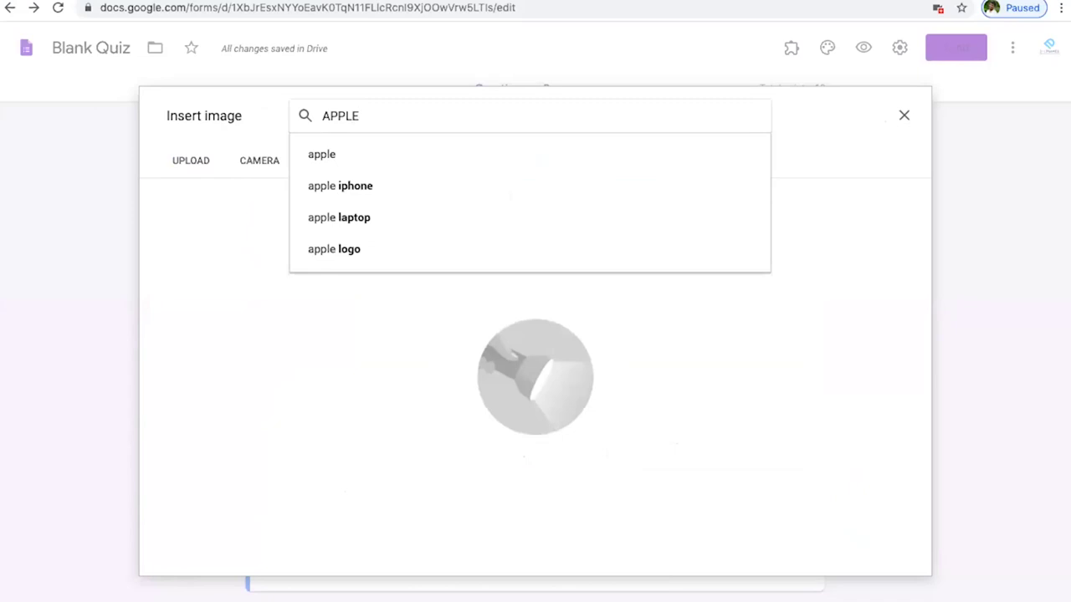
left_click(462, 154)
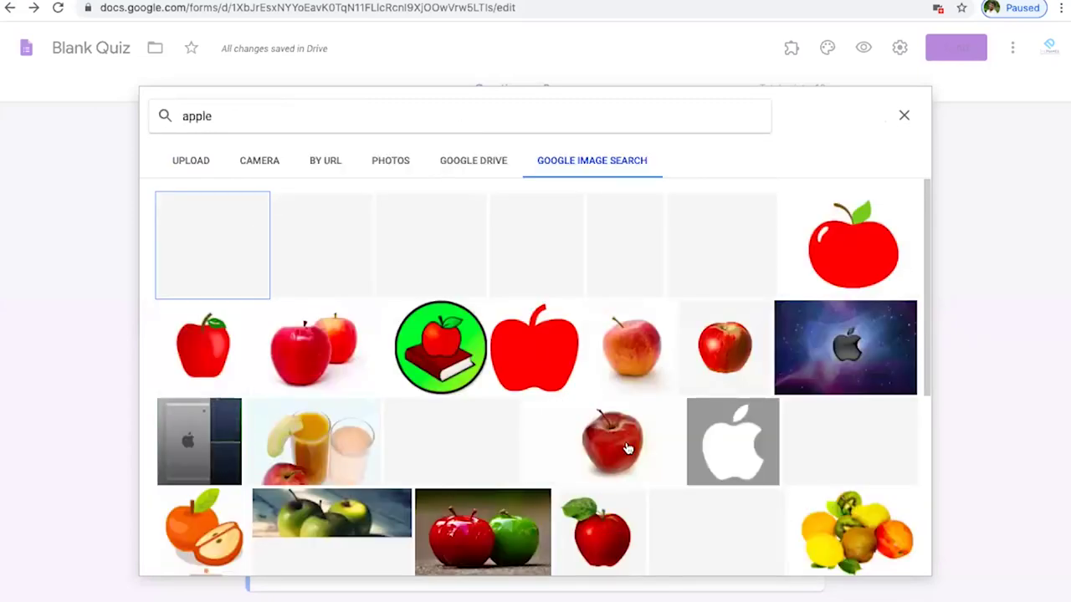
left_click(627, 448)
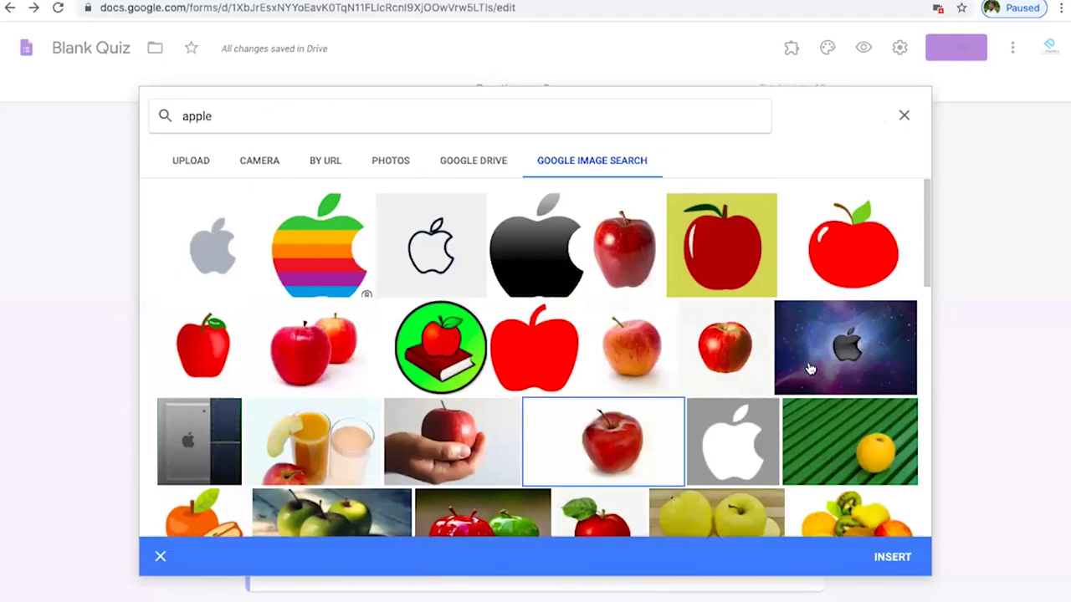
left_click(893, 557)
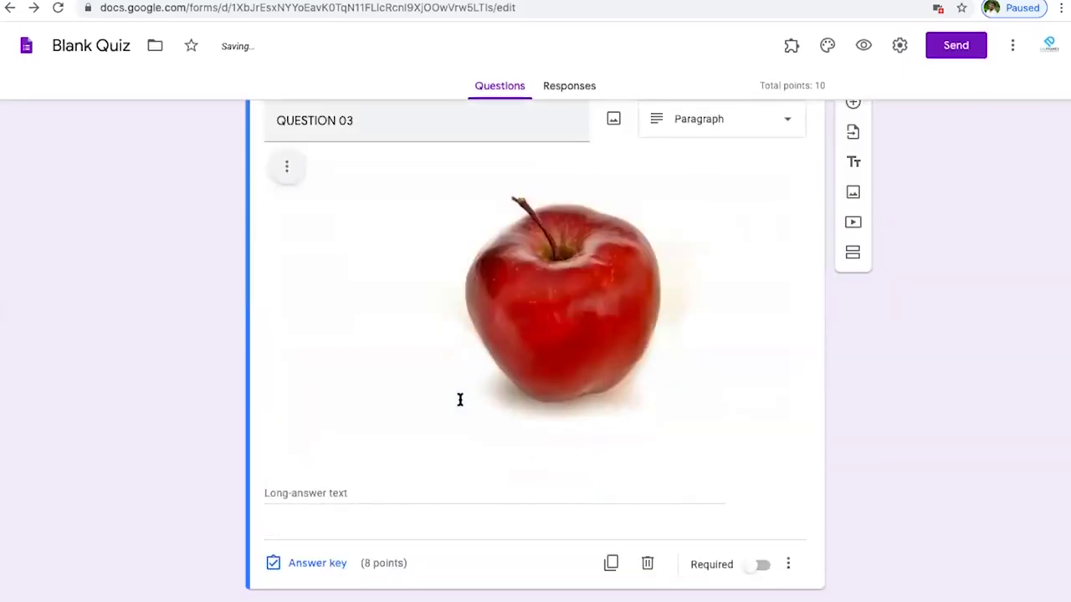
scroll(459, 401, "up", 3)
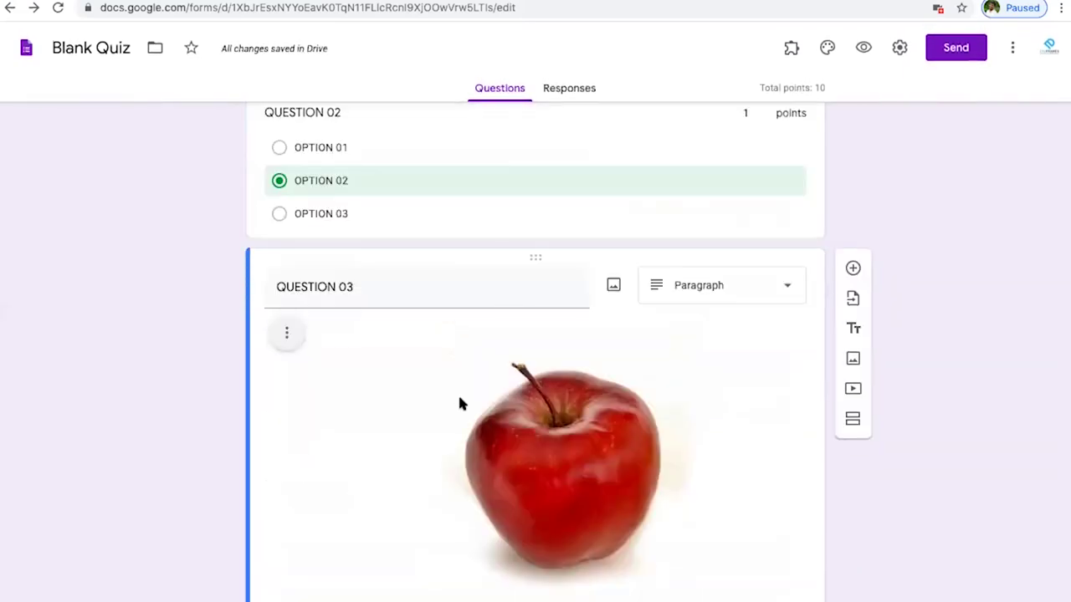
- Switch on Required for QUESTION 03 and QUESTION 01
scroll(519, 403, "down", 2)
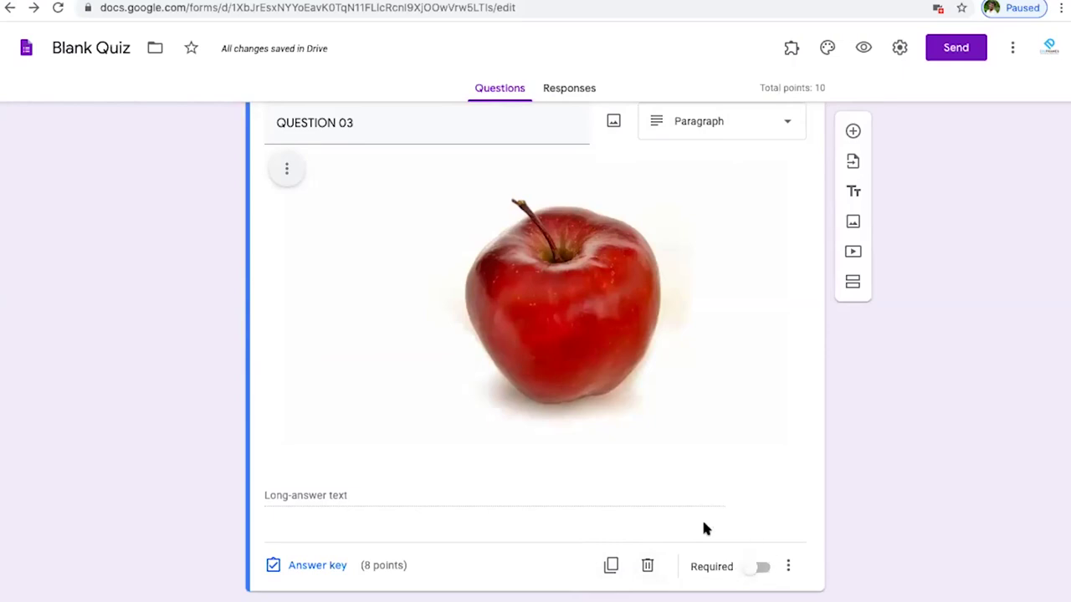
left_click(757, 568)
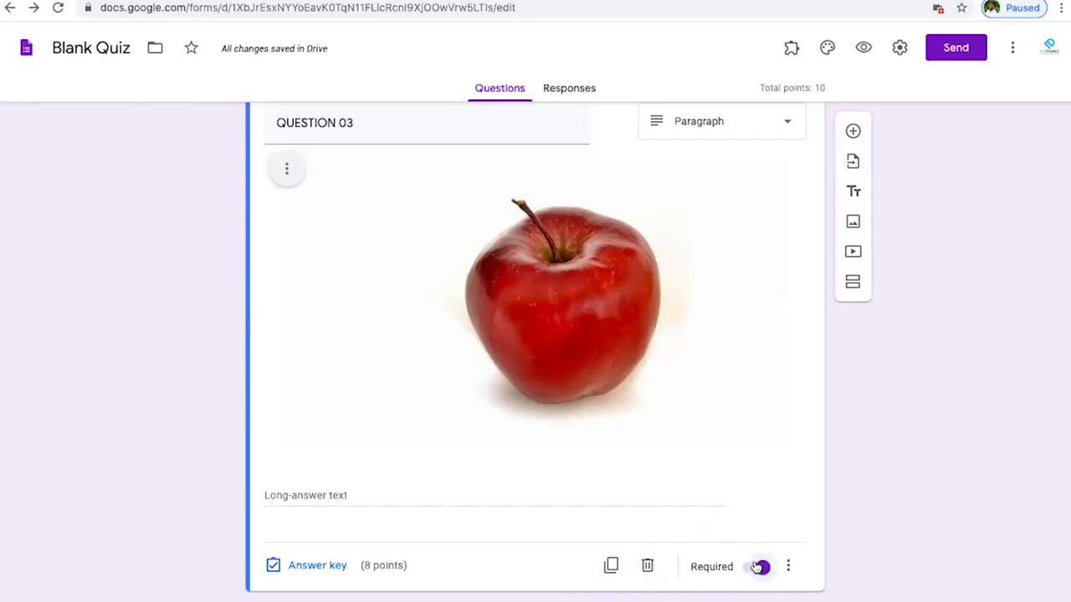
scroll(754, 408, "up", 3)
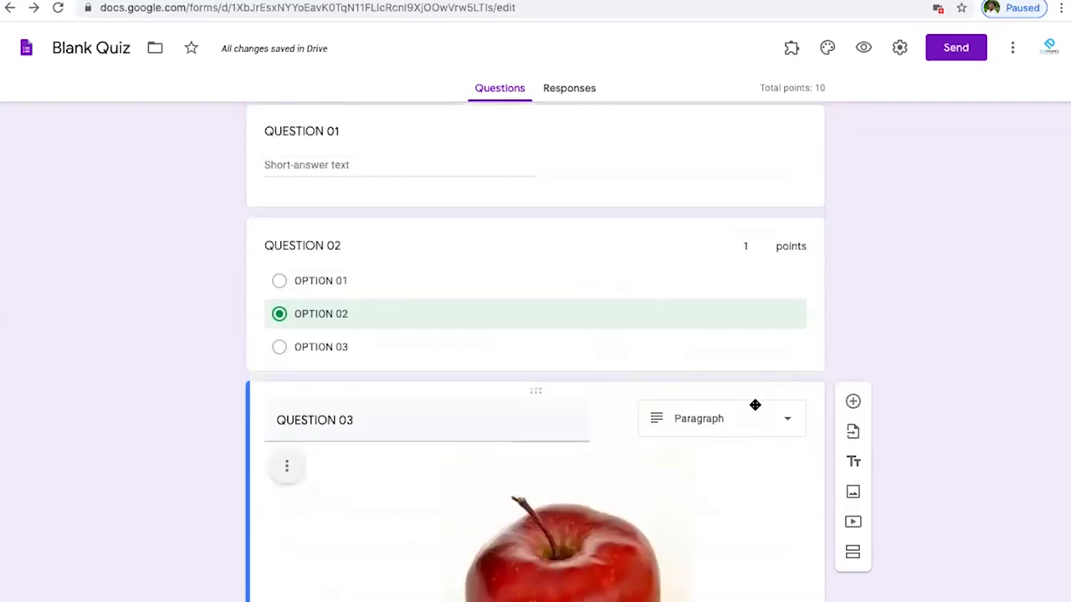
scroll(754, 405, "up", 3)
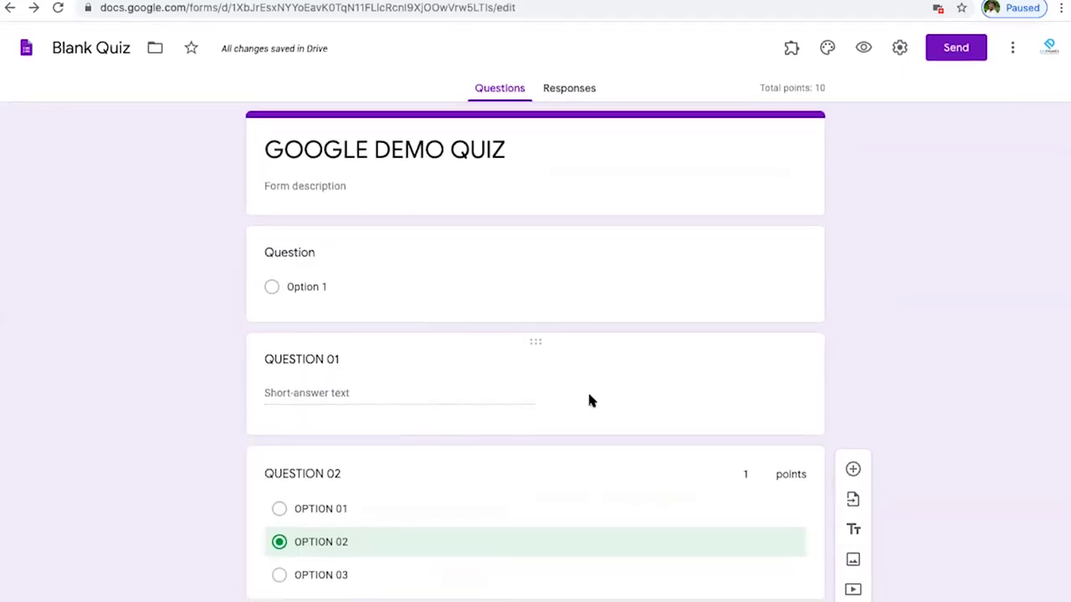
left_click(589, 401)
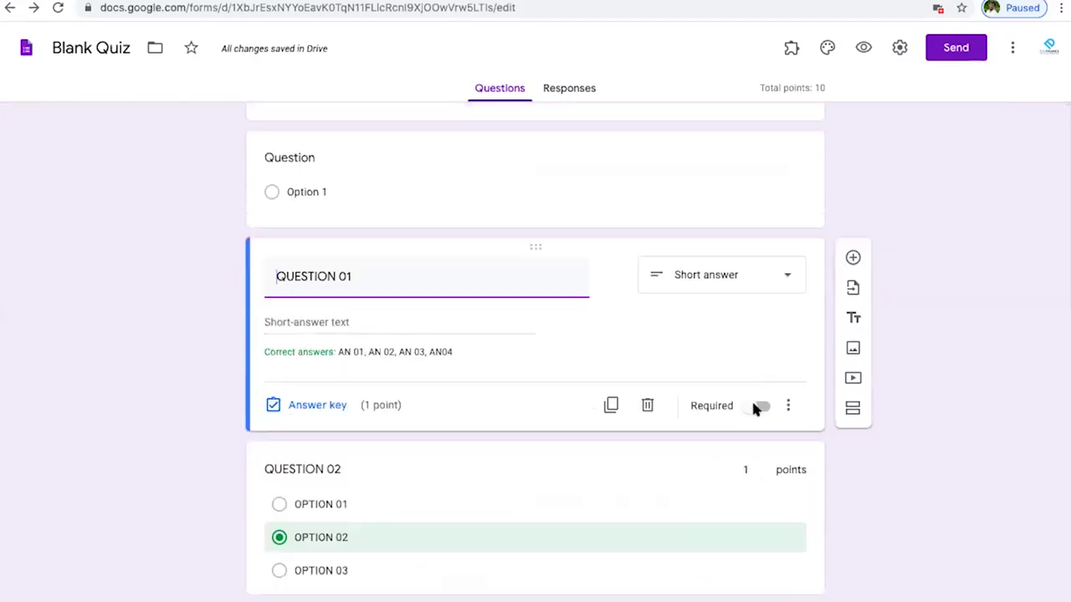
left_click(758, 406)
- Review QUESTION 02's answer key and feedback, then recheck QUESTION 01
scroll(645, 467, "down", 2)
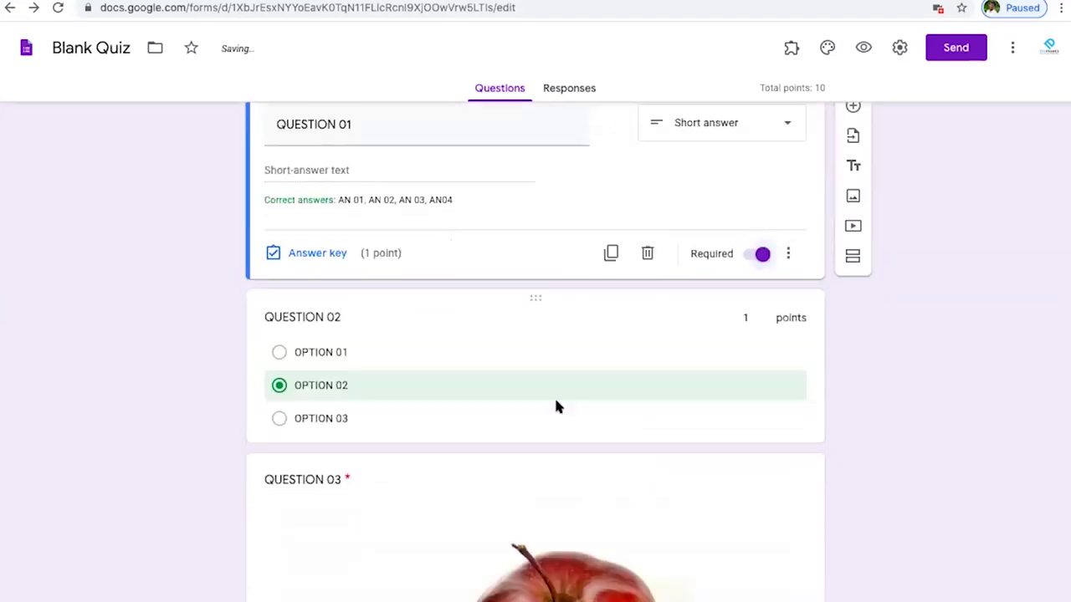
left_click(567, 426)
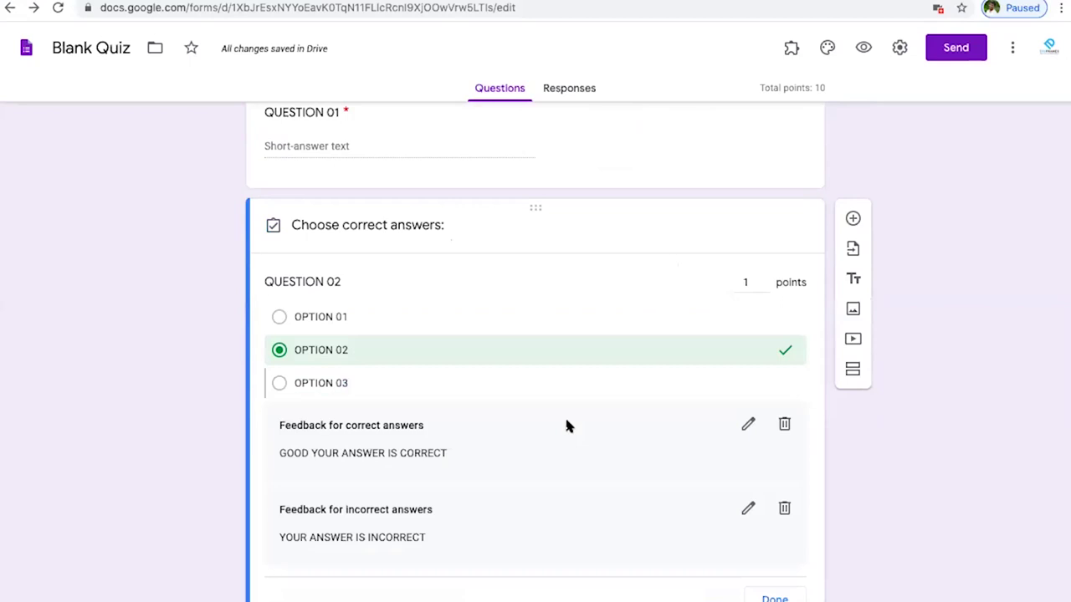
scroll(567, 425, "down", 2)
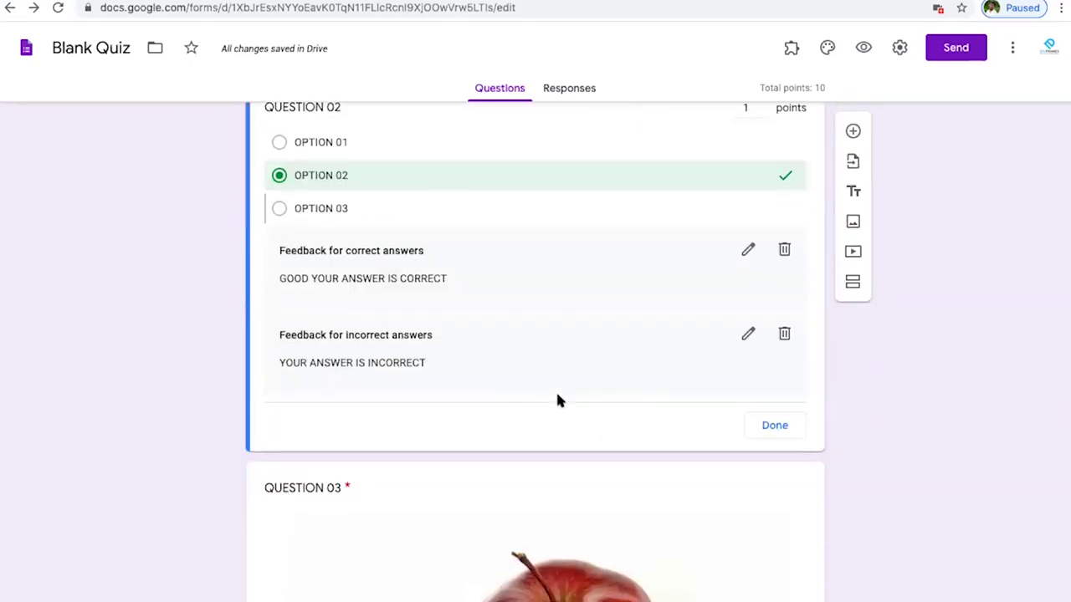
scroll(646, 306, "down", 2)
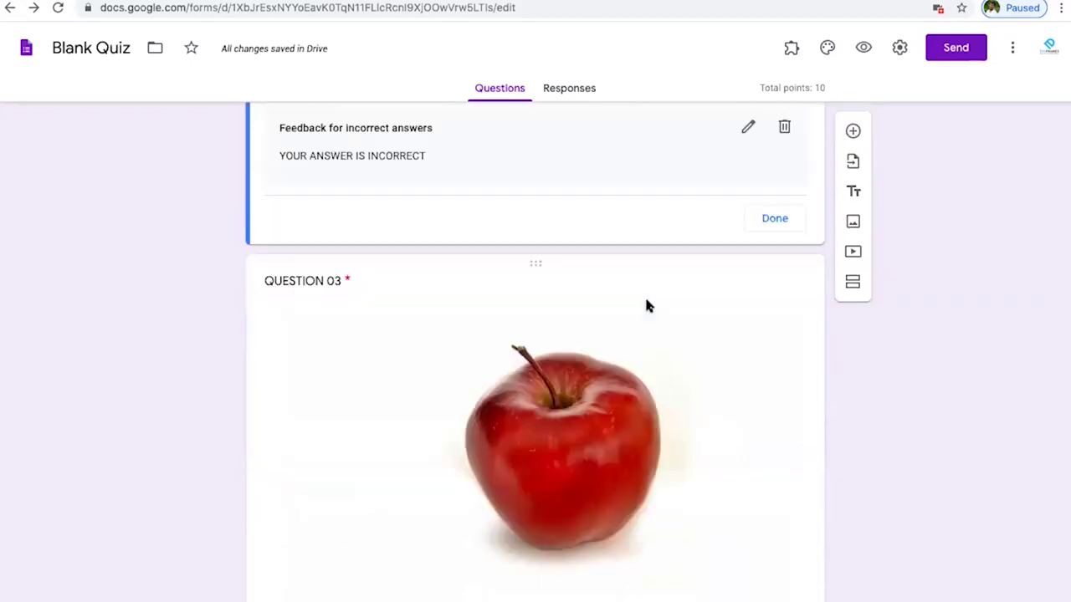
scroll(646, 307, "down", 1)
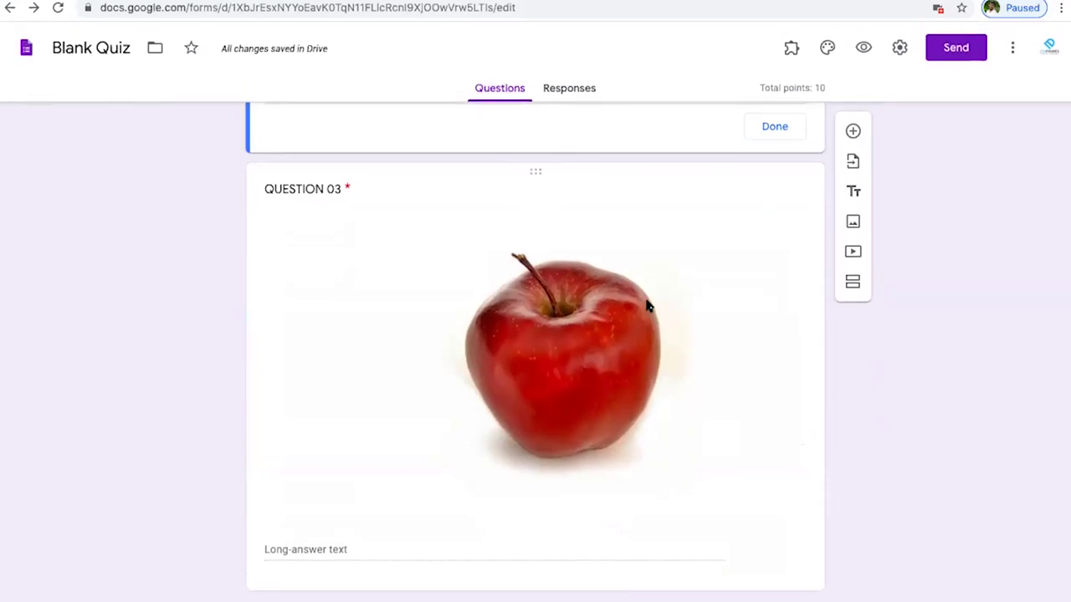
scroll(646, 306, "up", 4)
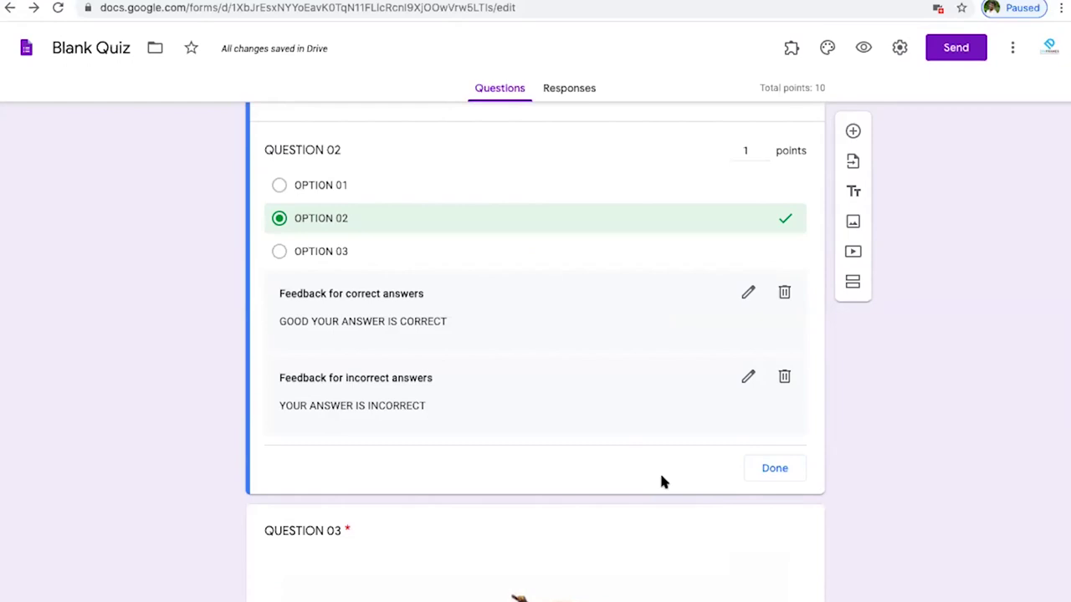
scroll(642, 436, "up", 4)
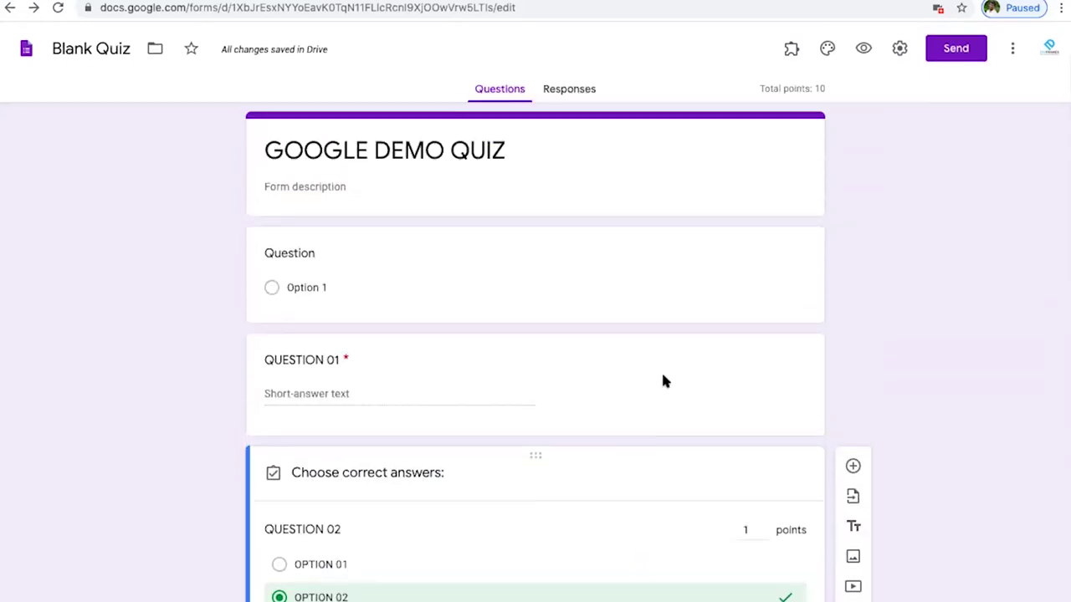
left_click(662, 382)
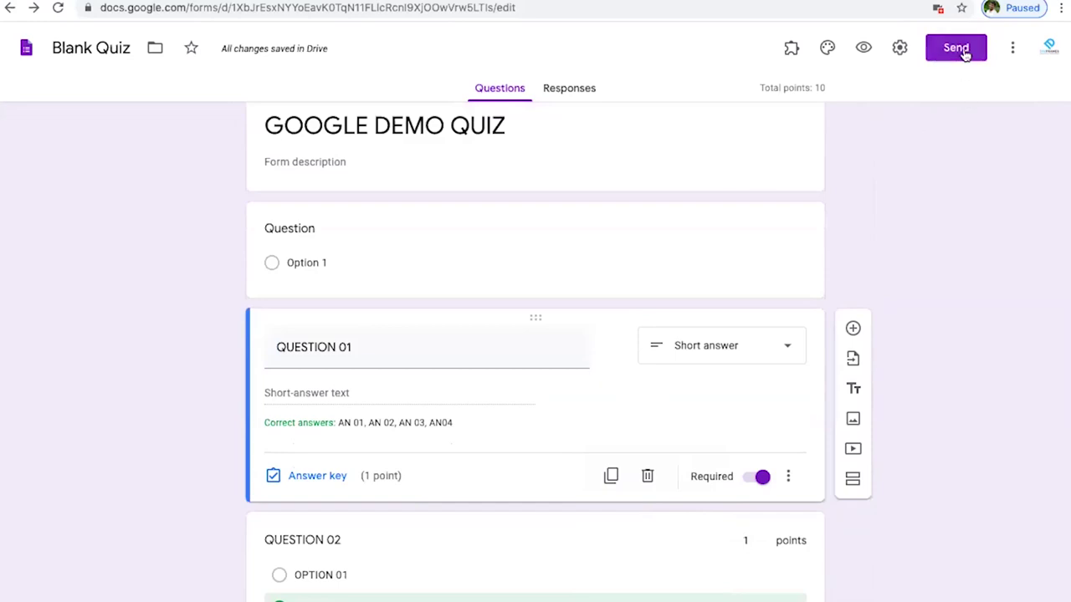
scroll(667, 318, "down", 6)
scroll(667, 318, "up", 6)
scroll(670, 327, "up", 1)
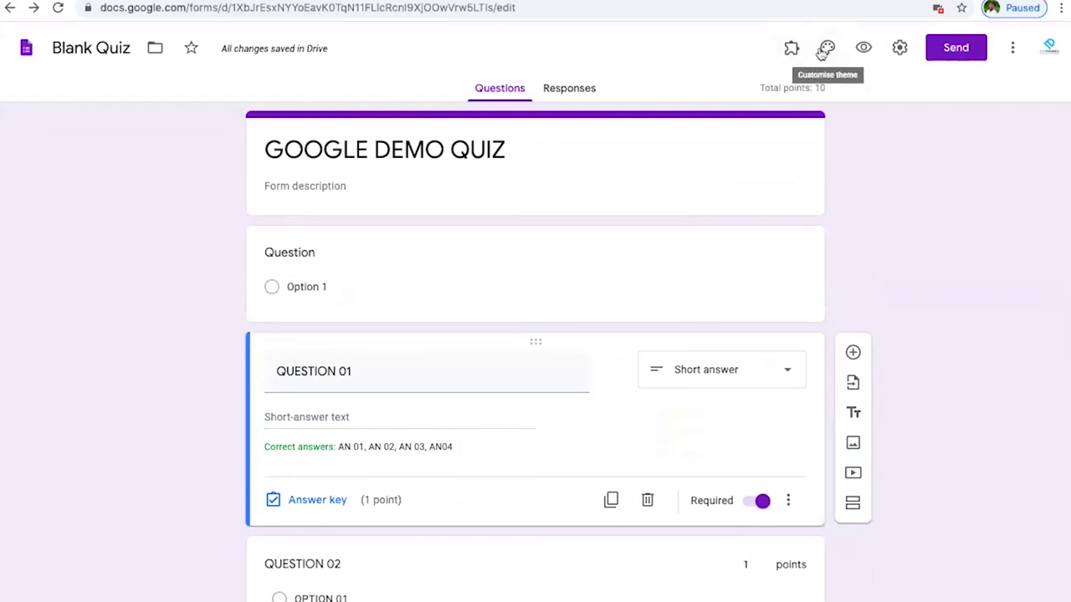
left_click(825, 51)
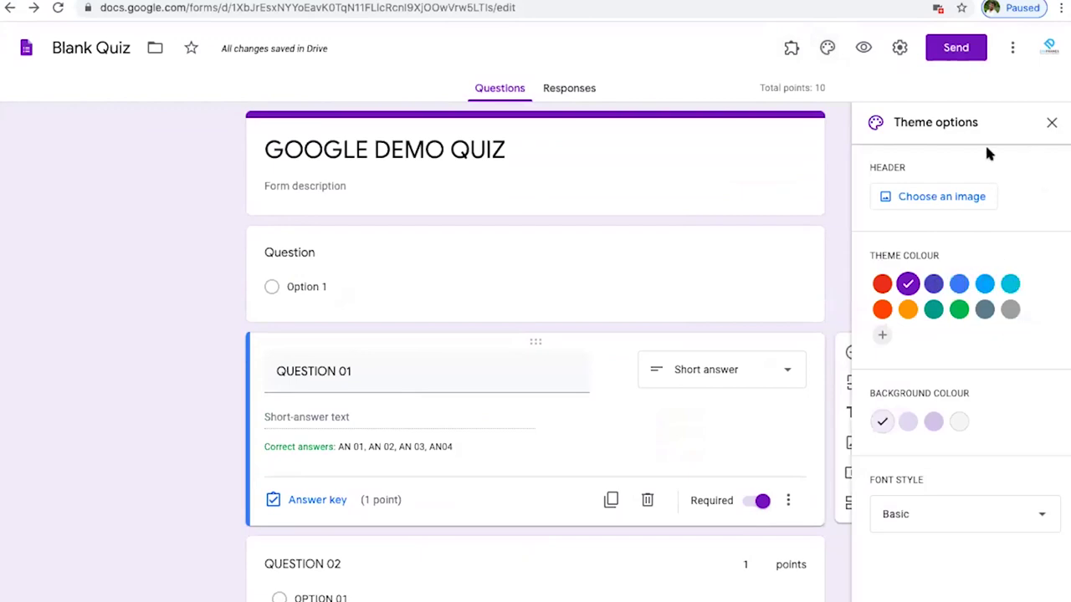
left_click(1053, 122)
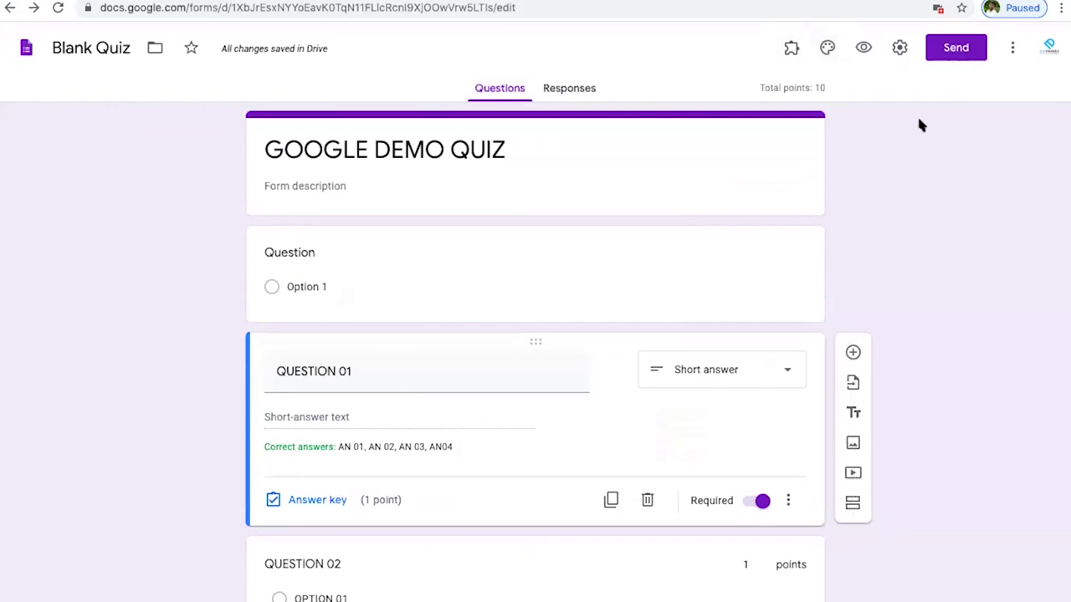
left_click(861, 48)
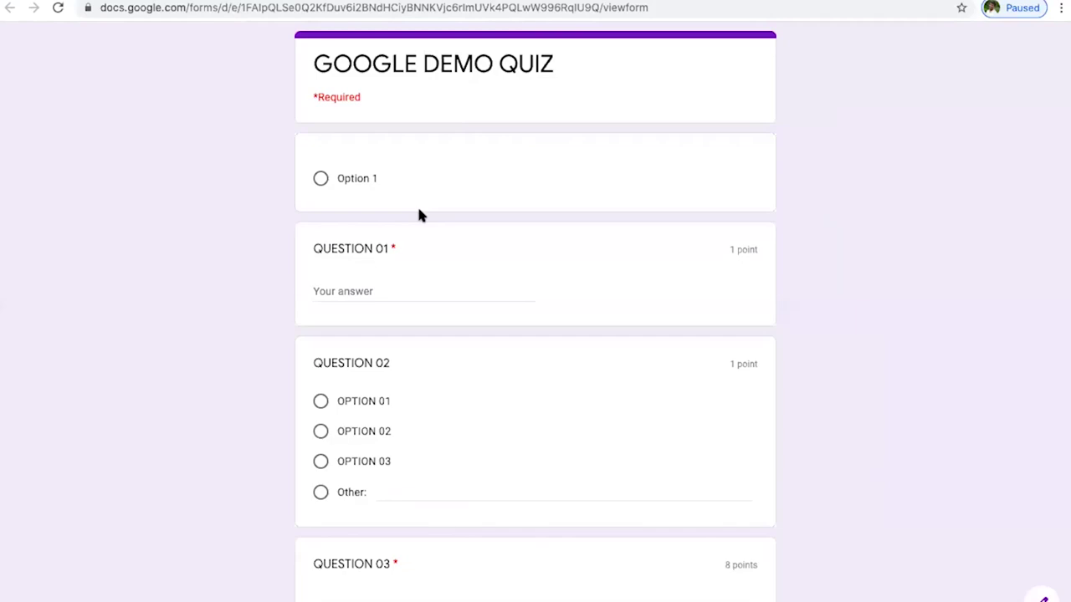
scroll(421, 216, "down", 4)
scroll(420, 216, "up", 2)
scroll(420, 216, "up", 2)
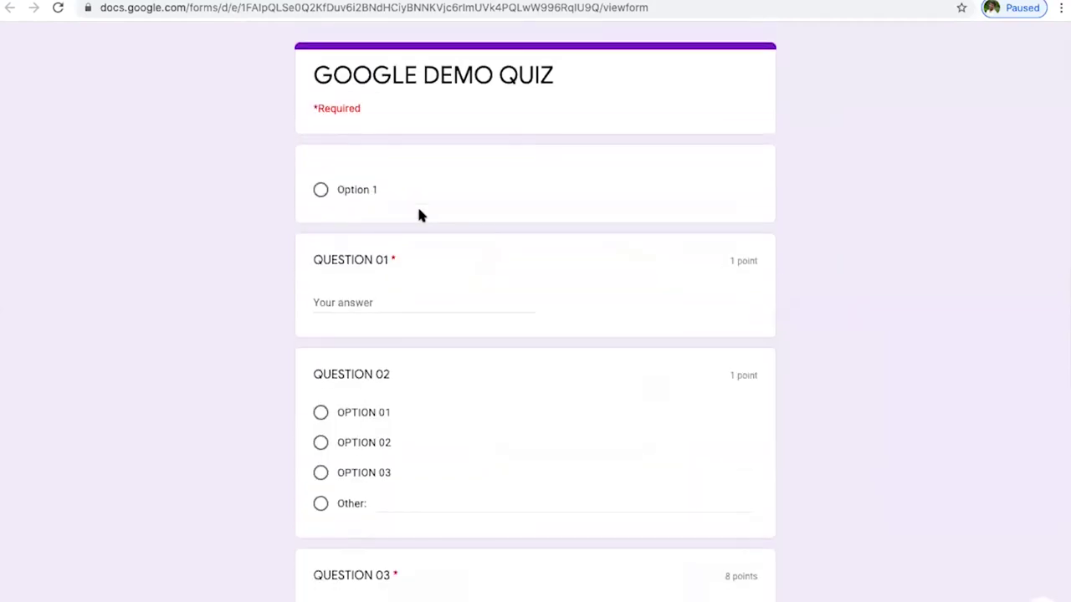
scroll(418, 215, "down", 5)
scroll(419, 215, "up", 10)
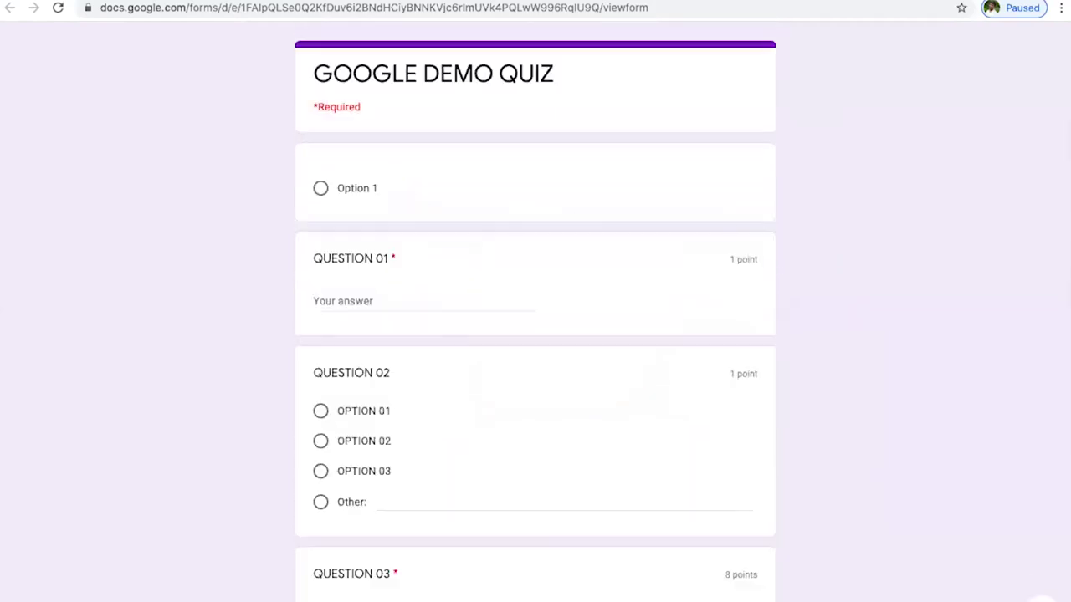
key("ctrl+w")
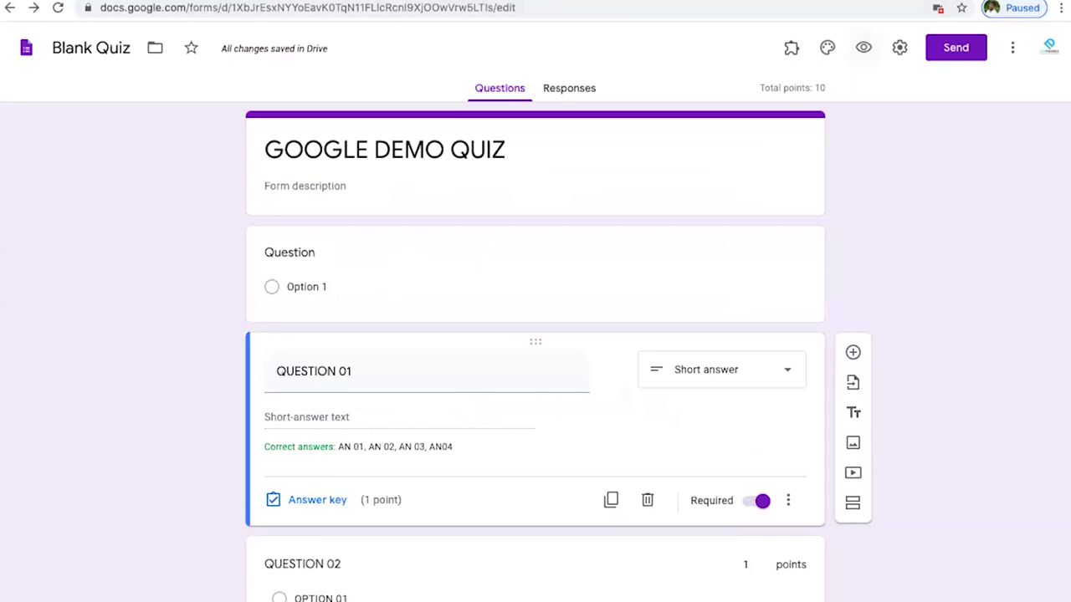
left_click(863, 47)
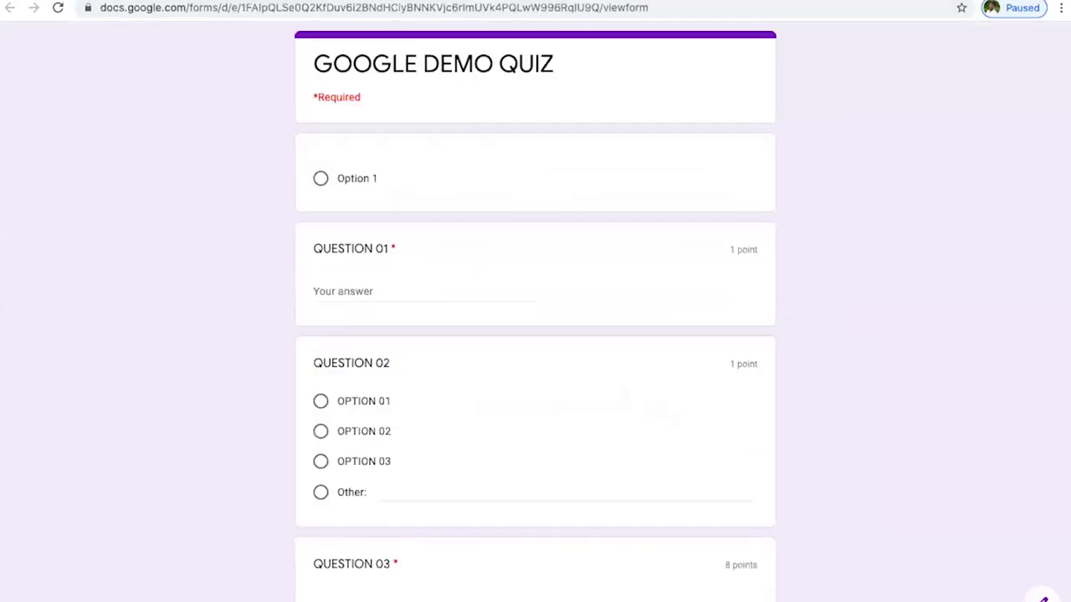
key("ctrl+w")
- Turn on Collect email addresses in the Send dialog, then close the collaborator settings
left_click(958, 50)
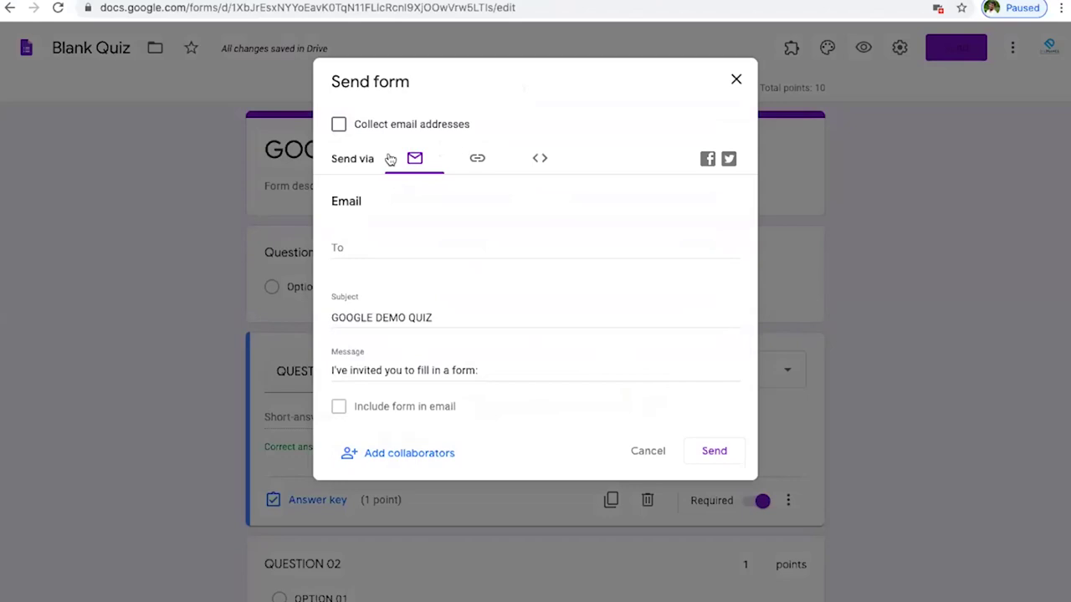
left_click(343, 250)
left_click(339, 125)
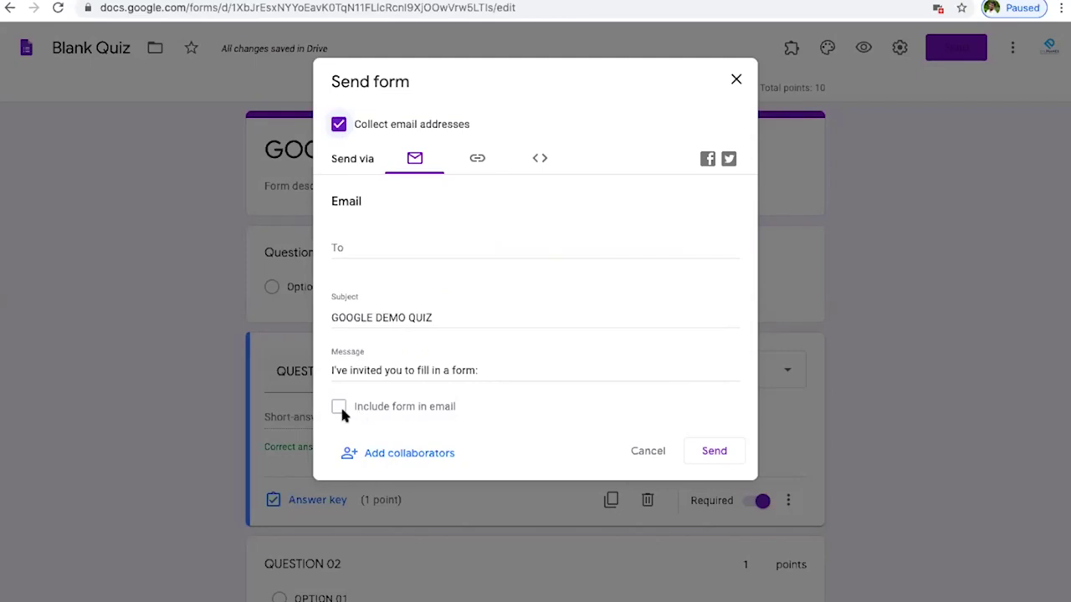
left_click(409, 457)
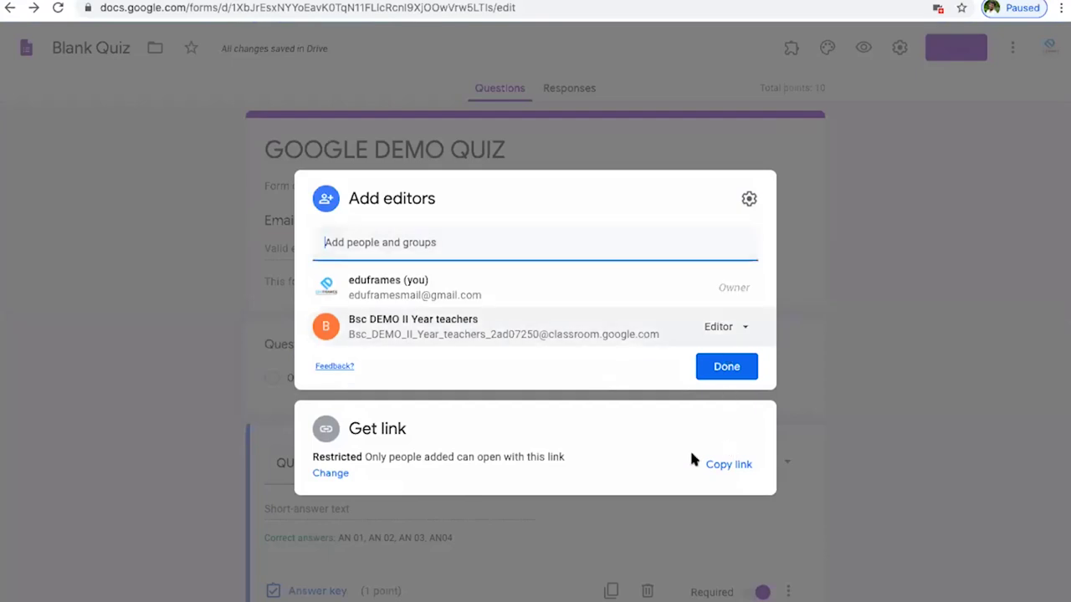
left_click(138, 276)
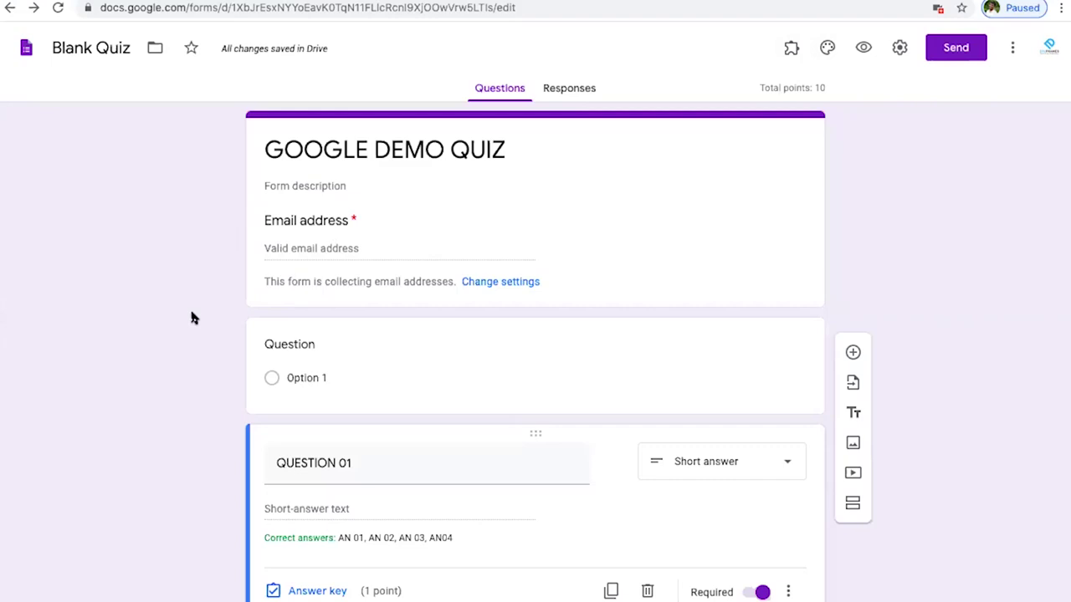
- Title the first question 'NAME OF THE STUDENT' and mark it required
left_click(310, 349)
type("NAM")
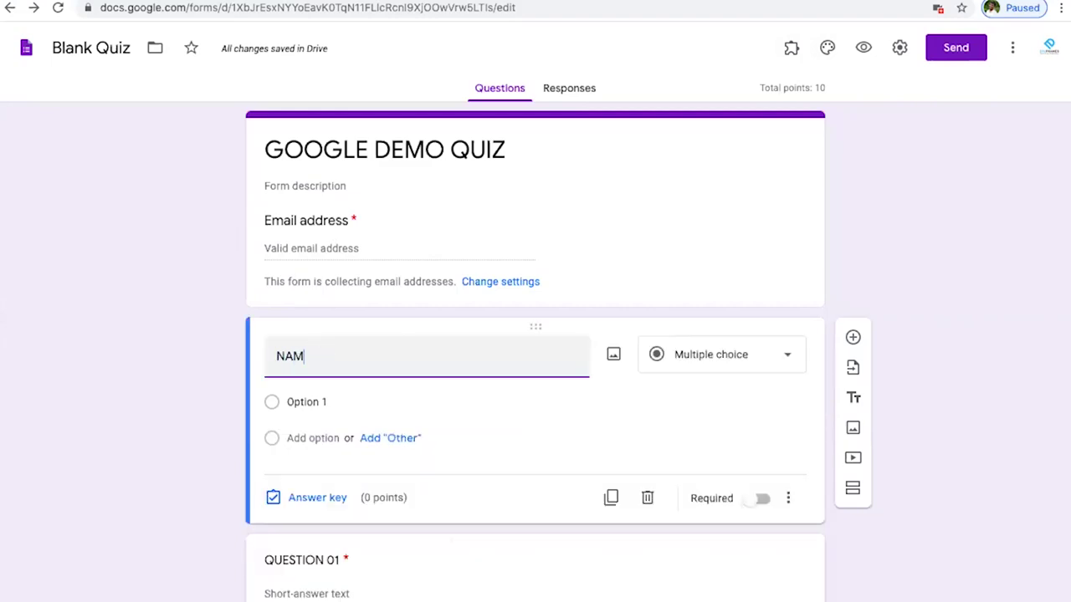
type("E ")
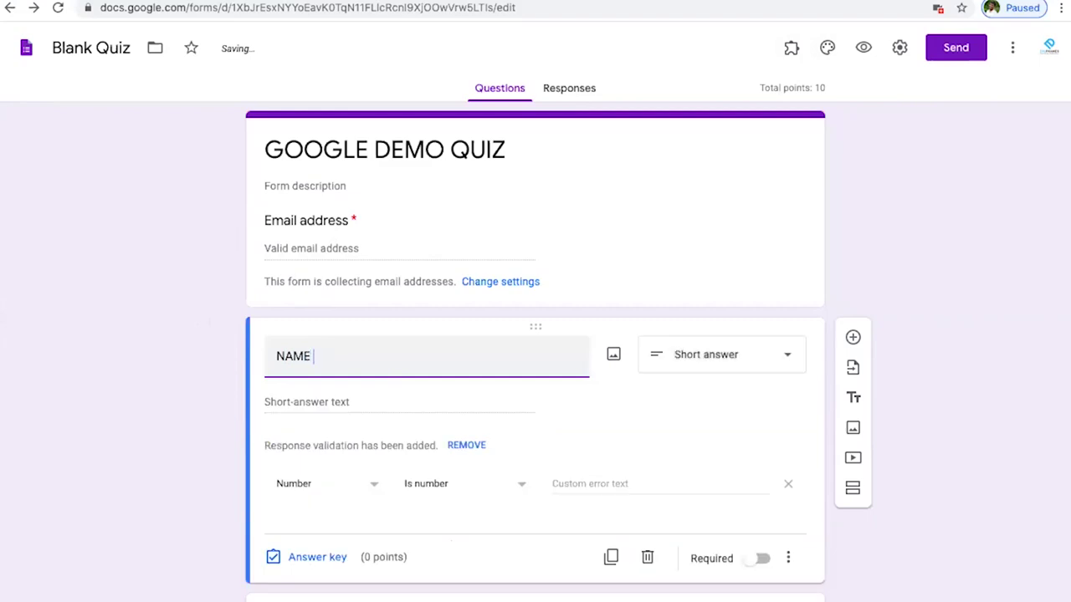
type("OF THE ")
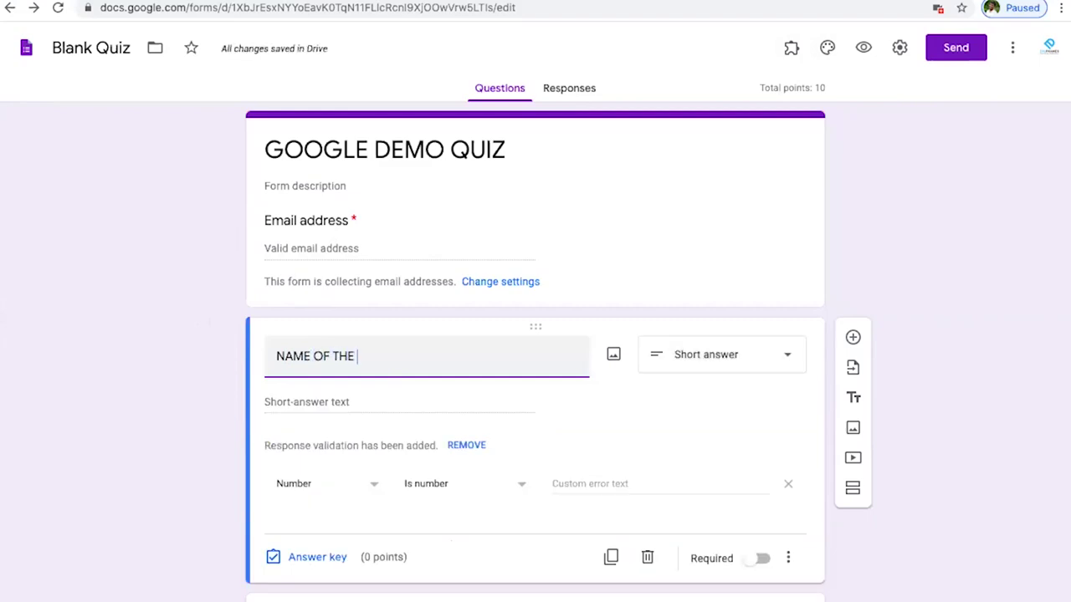
type("STUDENT")
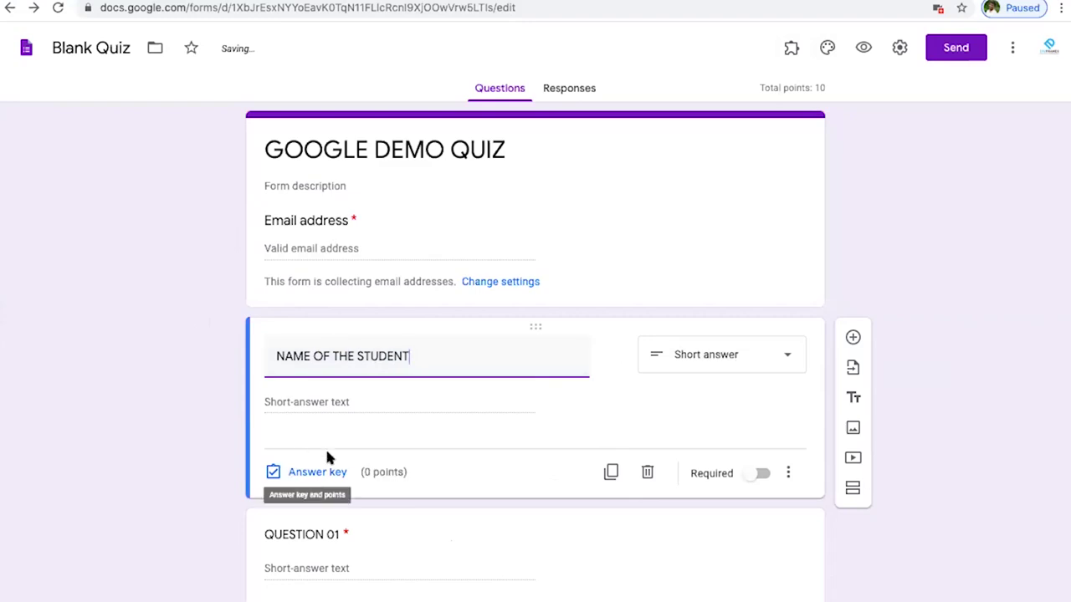
left_click(761, 474)
scroll(554, 454, "down", 4)
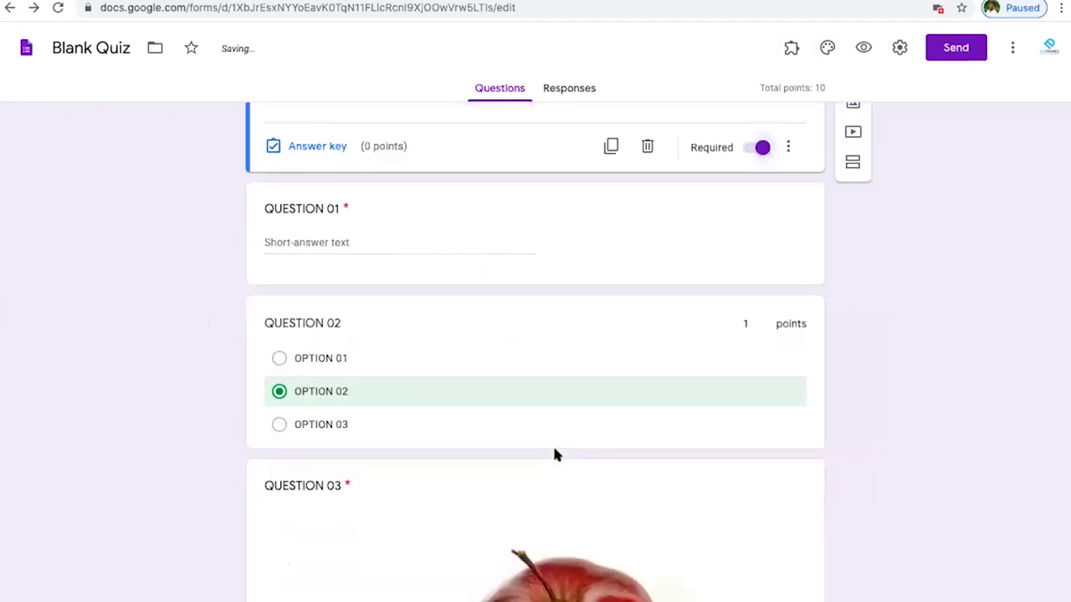
scroll(555, 454, "up", 4)
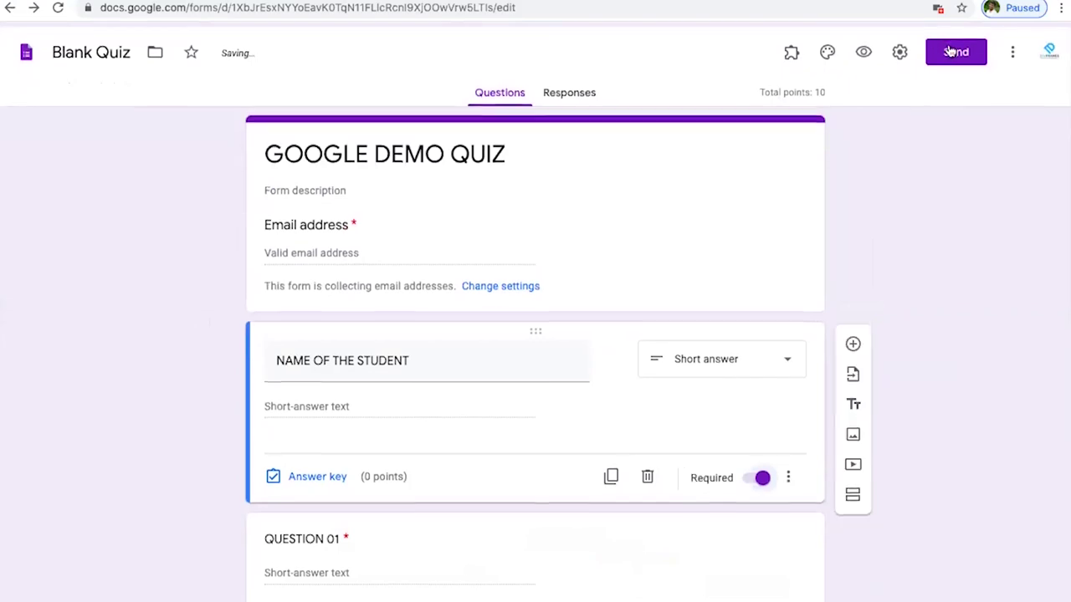
- Email the quiz invitation to the student's e-mail address
left_click(951, 52)
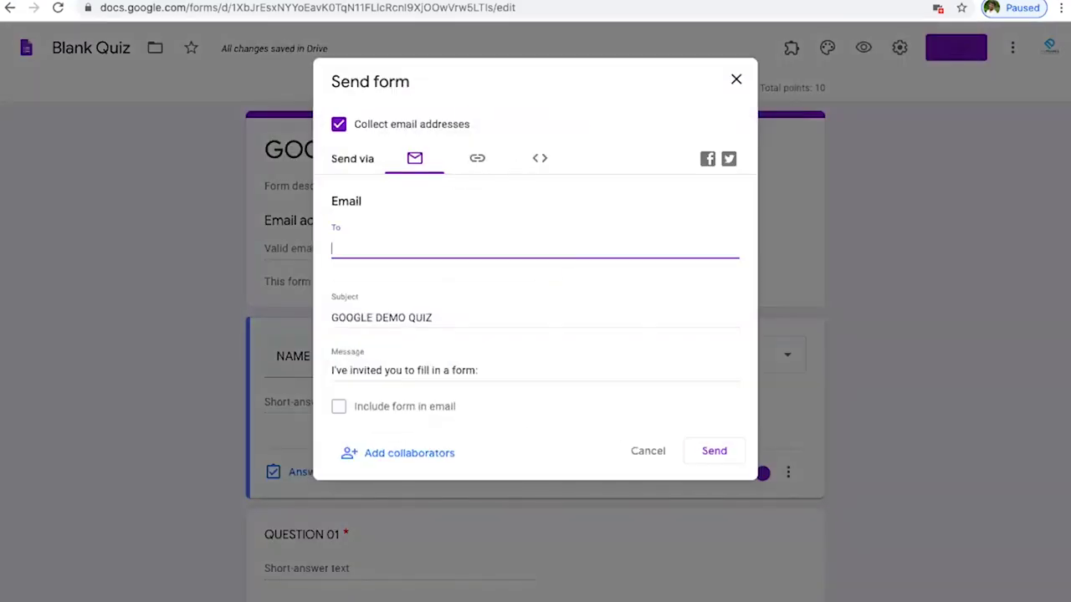
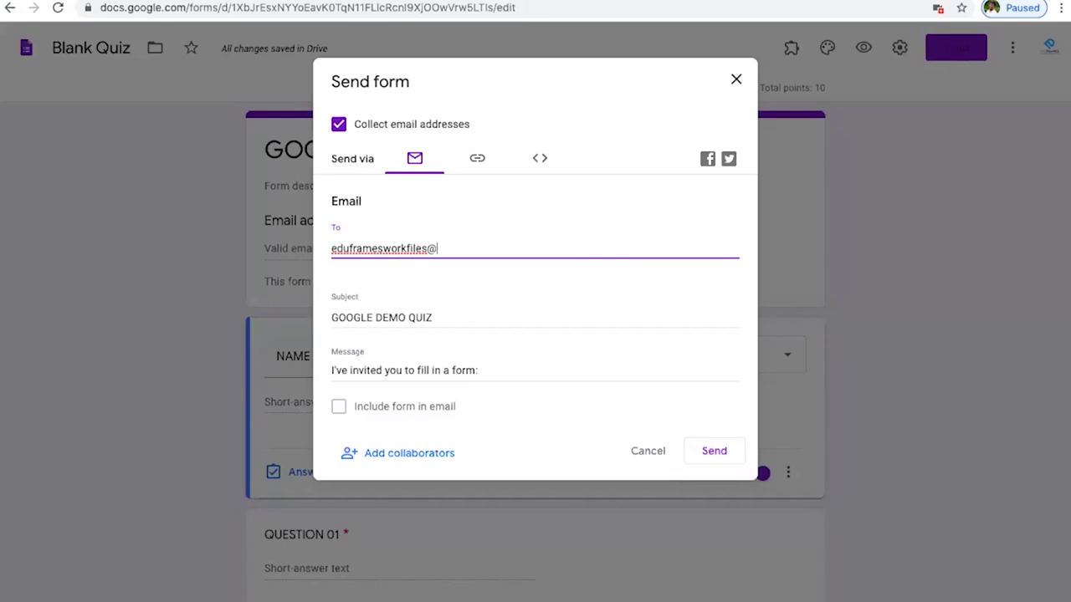
left_click(721, 453)
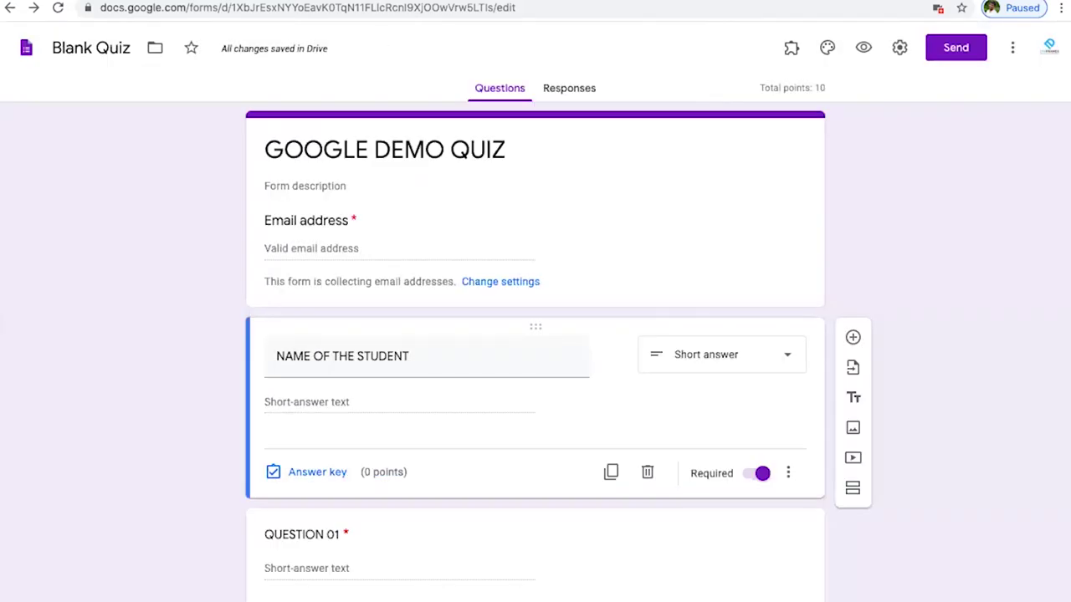
- Return to the GOOGLE CLASS QUIZ assignment page in Classroom and open its due-date settings
key("ctrl+shift+Tab")
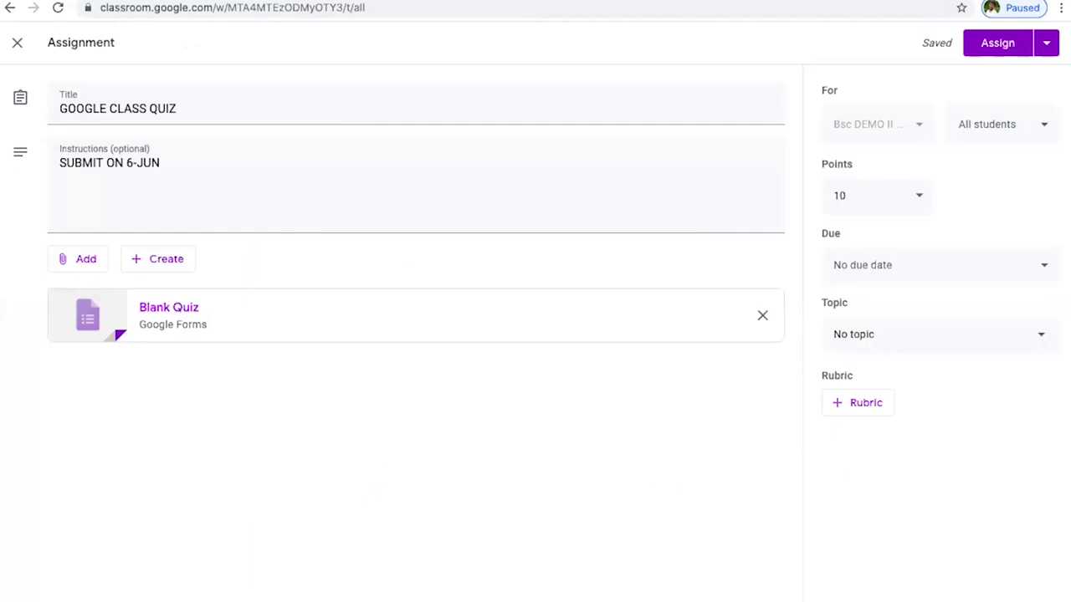
key("ctrl+Tab")
key("ctrl+shift+Tab")
left_click(1002, 272)
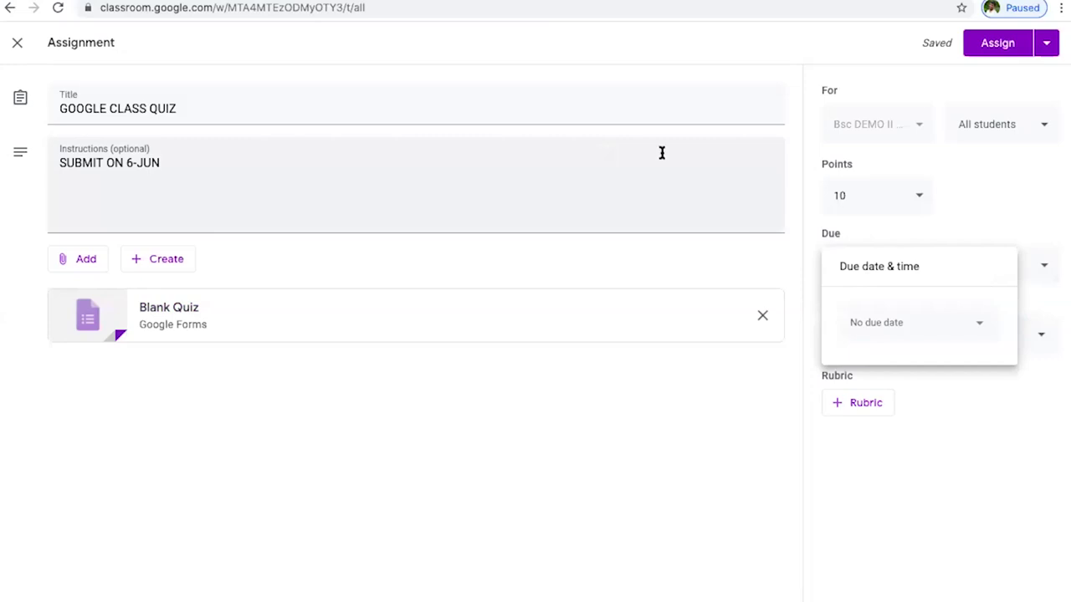
left_click(893, 198)
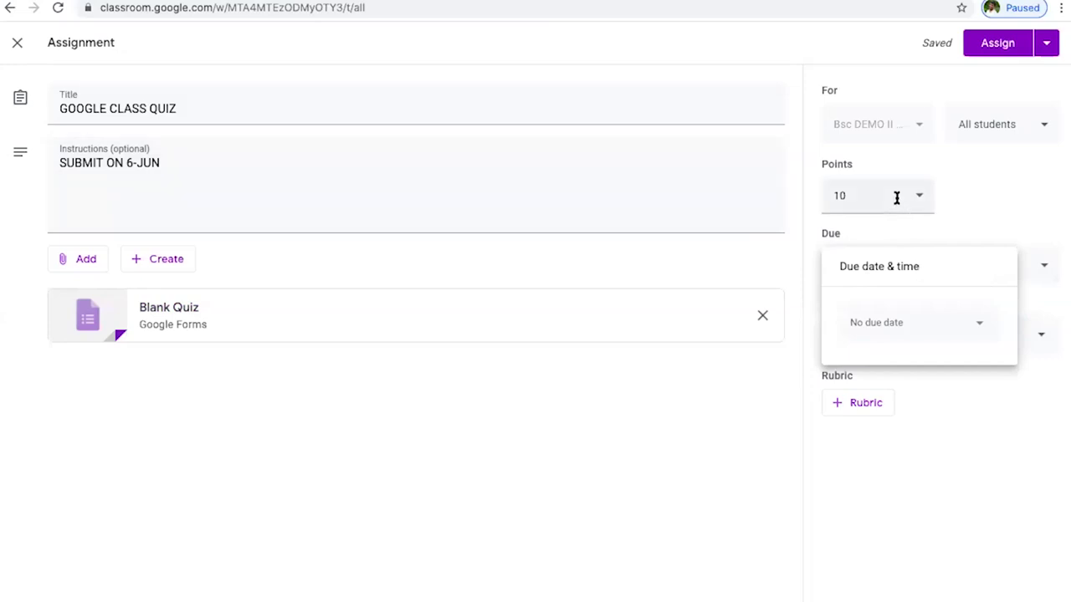
left_click(975, 199)
left_click(974, 266)
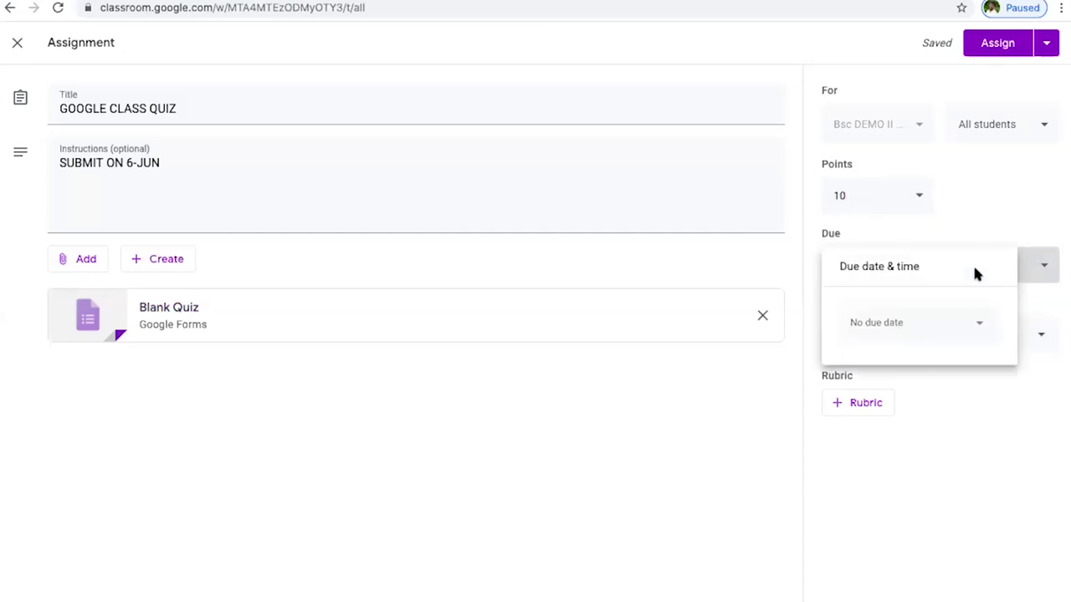
- Set the due date to Thu 4 Jun 2020 at 23:59 and assign the quiz
left_click(937, 331)
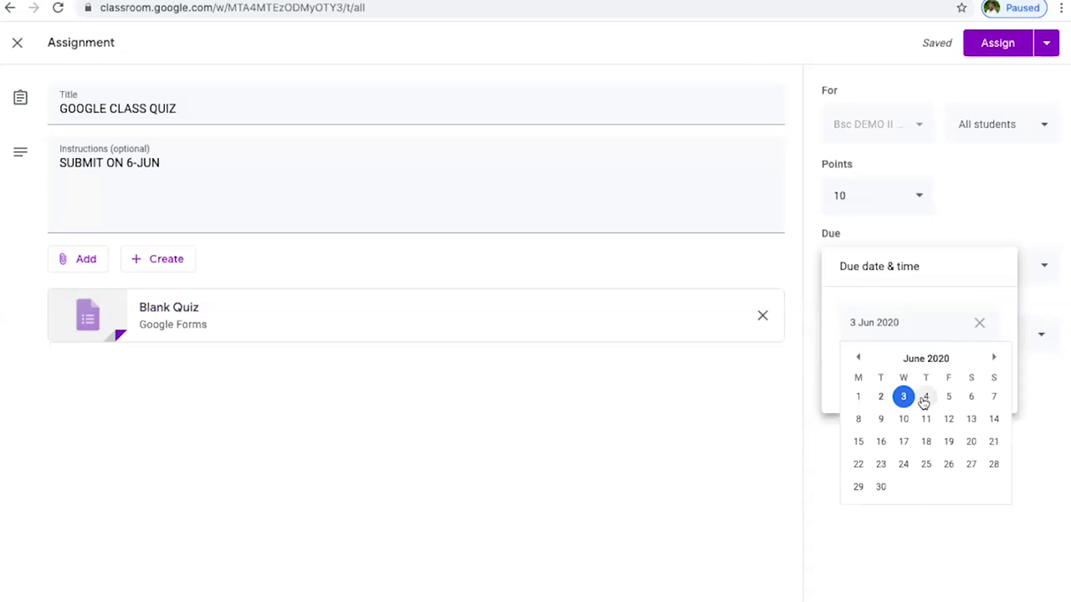
left_click(923, 399)
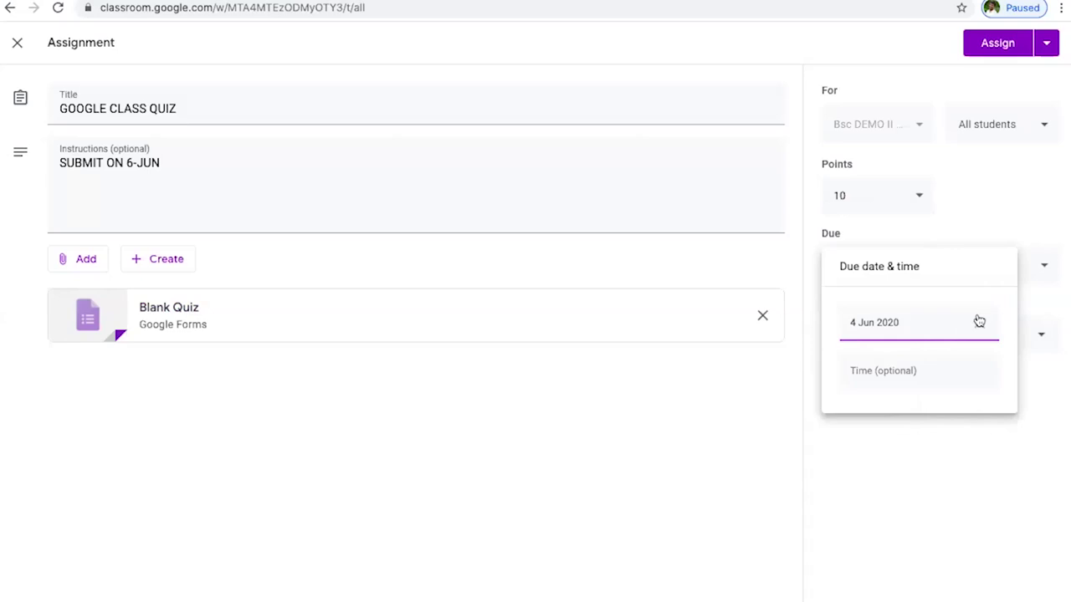
left_click(902, 374)
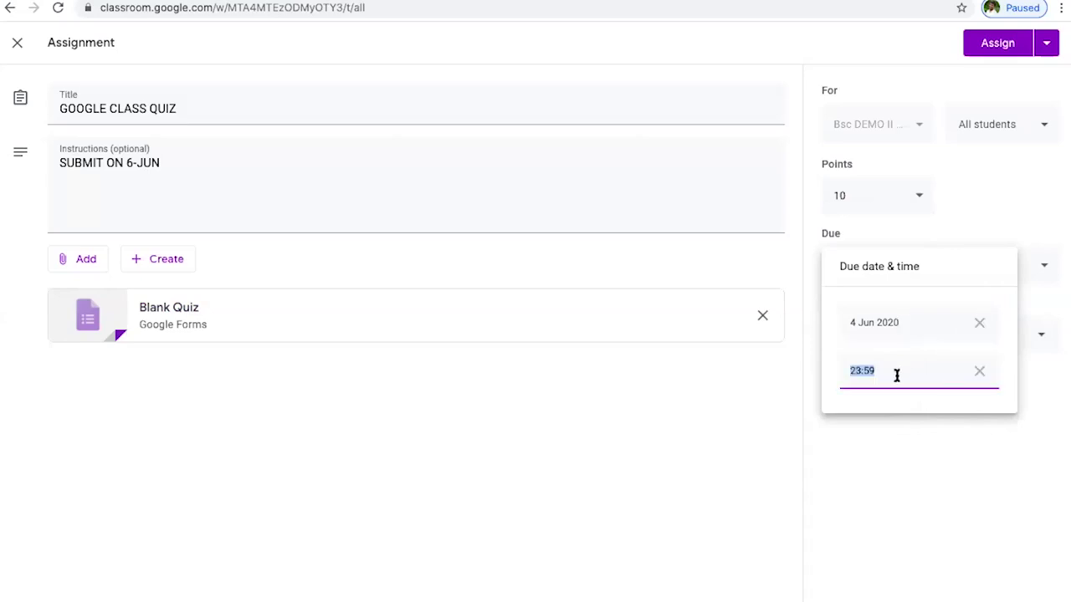
left_click(935, 442)
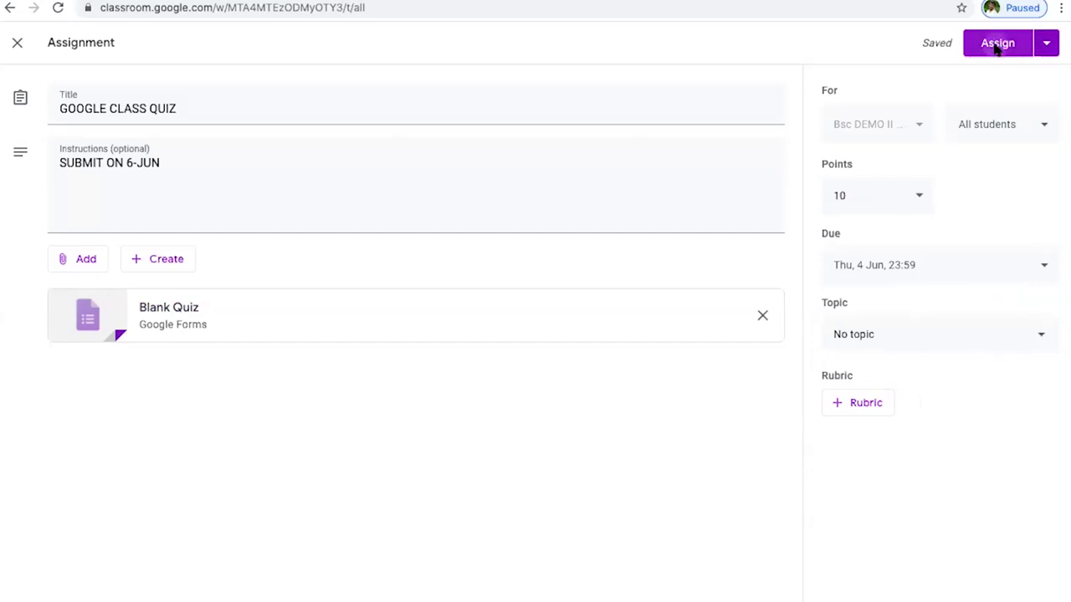
left_click(996, 46)
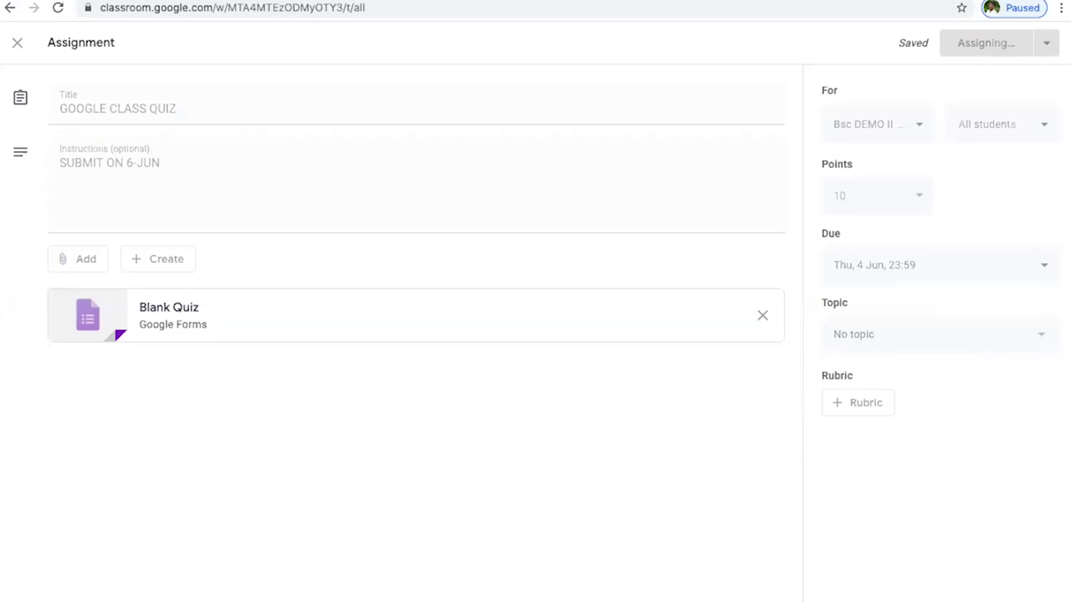
mouse_move(521, 590)
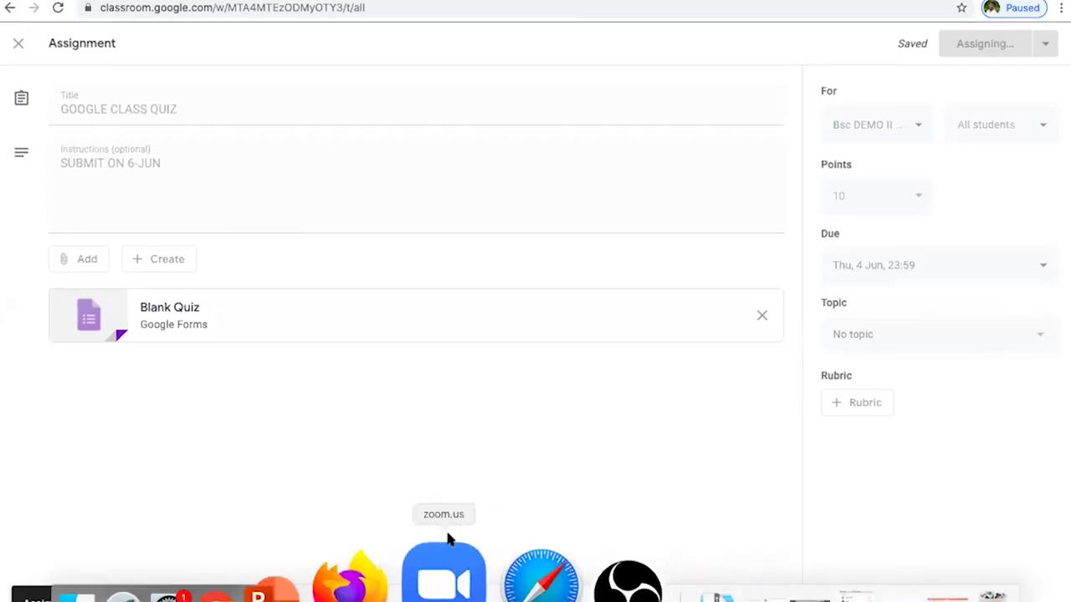
- Reload the SUB MODULE 2 page in the student's Firefox, then go to the Gmail inbox
left_click(416, 568)
left_click(61, 24)
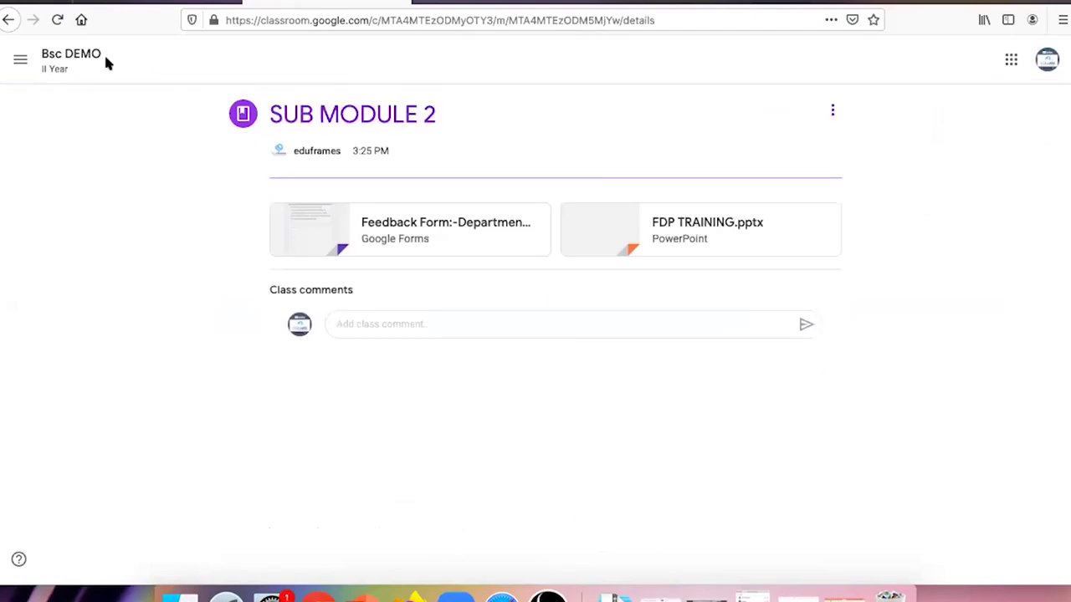
left_click(167, 2)
left_click(91, 154)
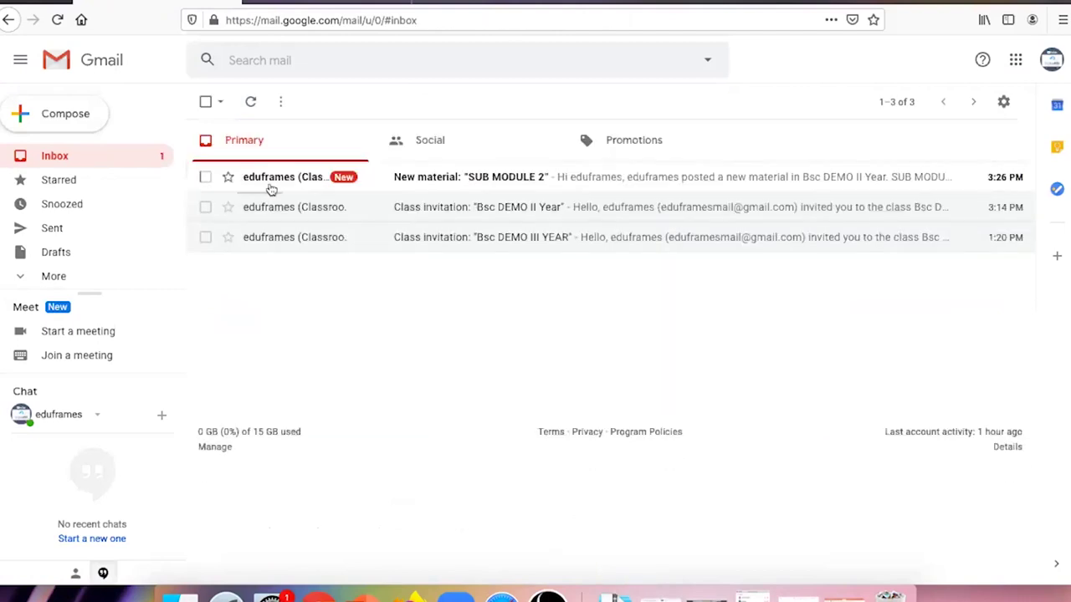
- Follow the 'New material: SUB MODULE 2' email through to the material in Classroom and show the class list
left_click(273, 185)
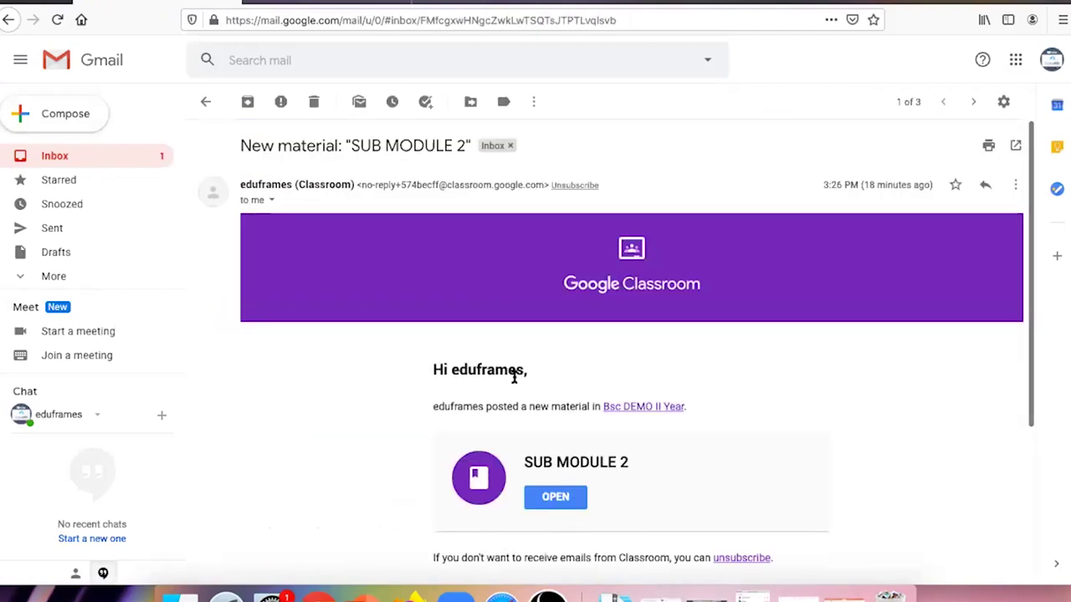
scroll(514, 377, "down", 3)
left_click(556, 333)
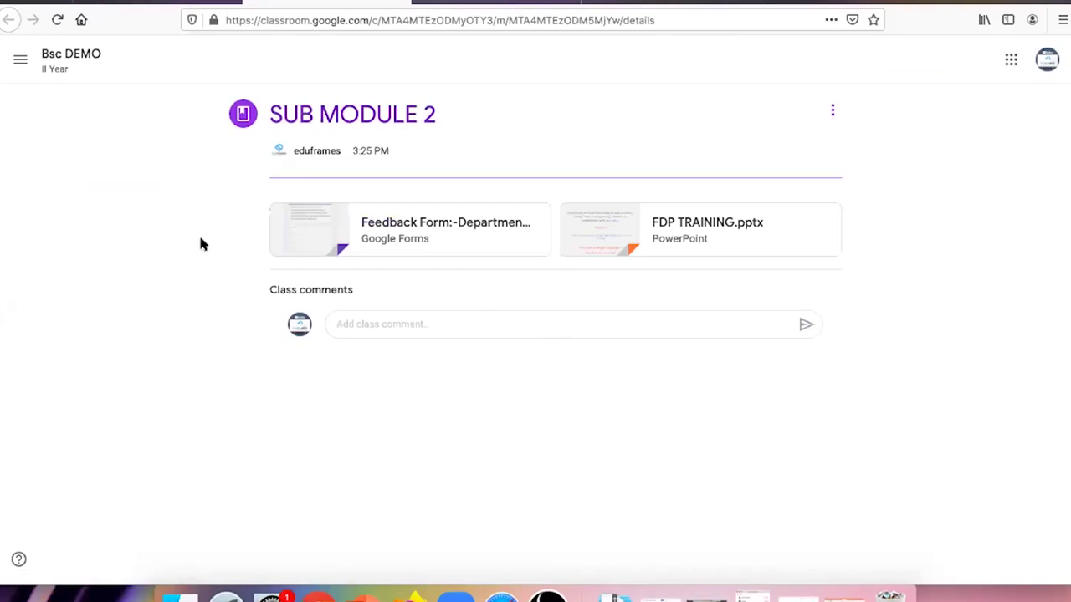
left_click(20, 59)
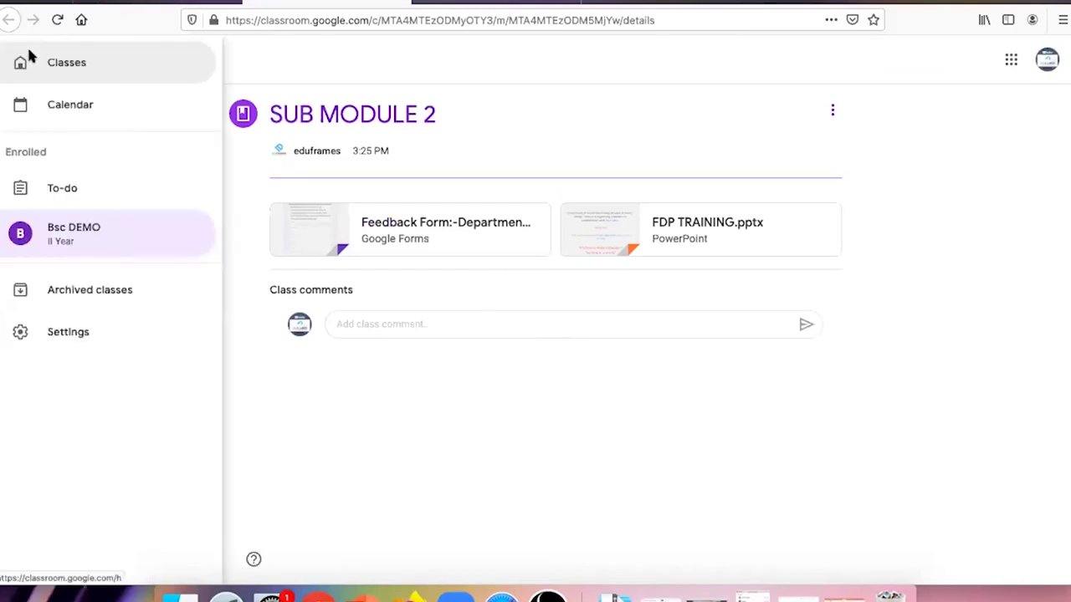
- Open Bsc DEMO, select the GOOGLE CLASS QUIZ post, and launch its attached quiz
left_click(112, 243)
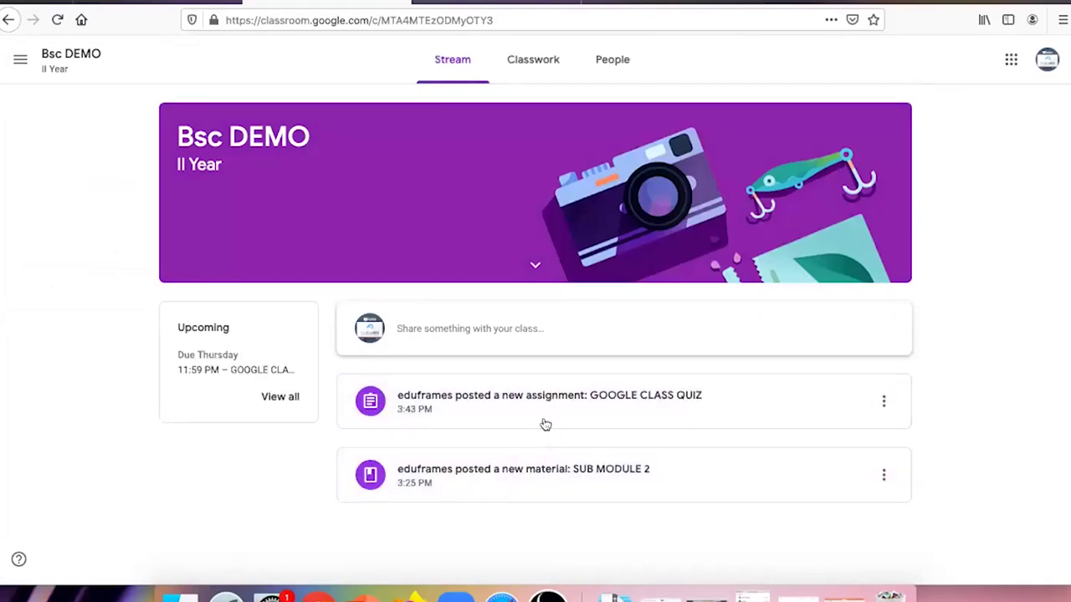
left_click(544, 417)
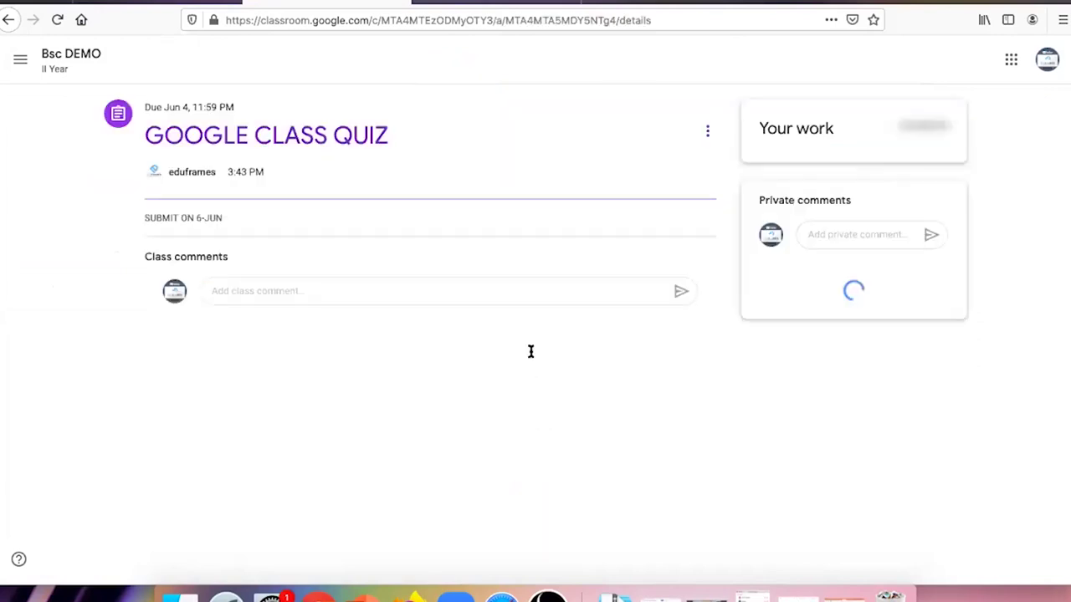
left_click(219, 264)
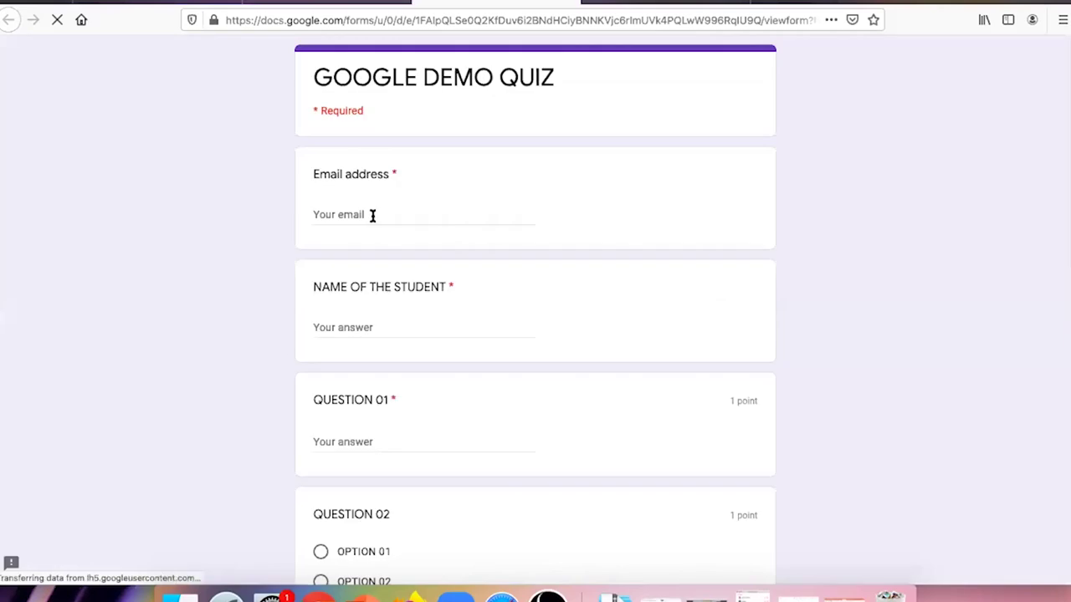
- Fill in the student's email address and name on the GOOGLE DEMO QUIZ
left_click(372, 215)
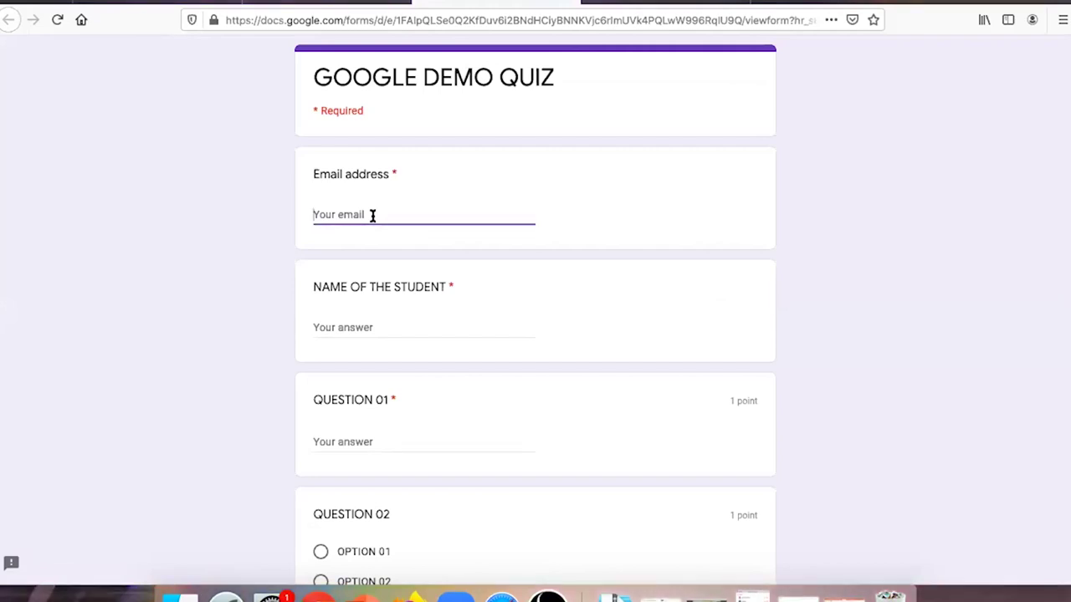
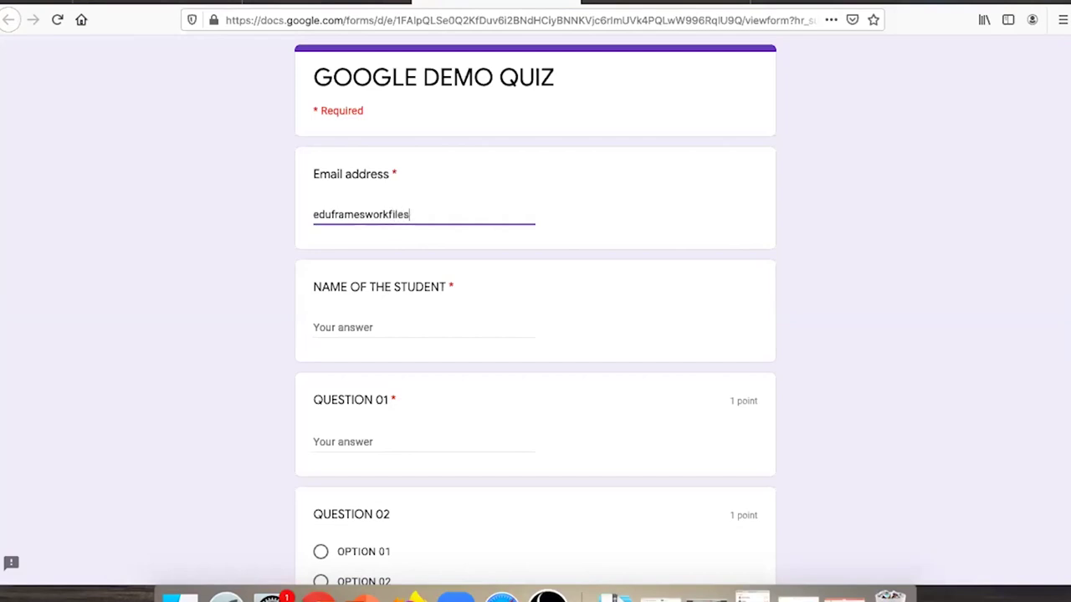
left_click(354, 321)
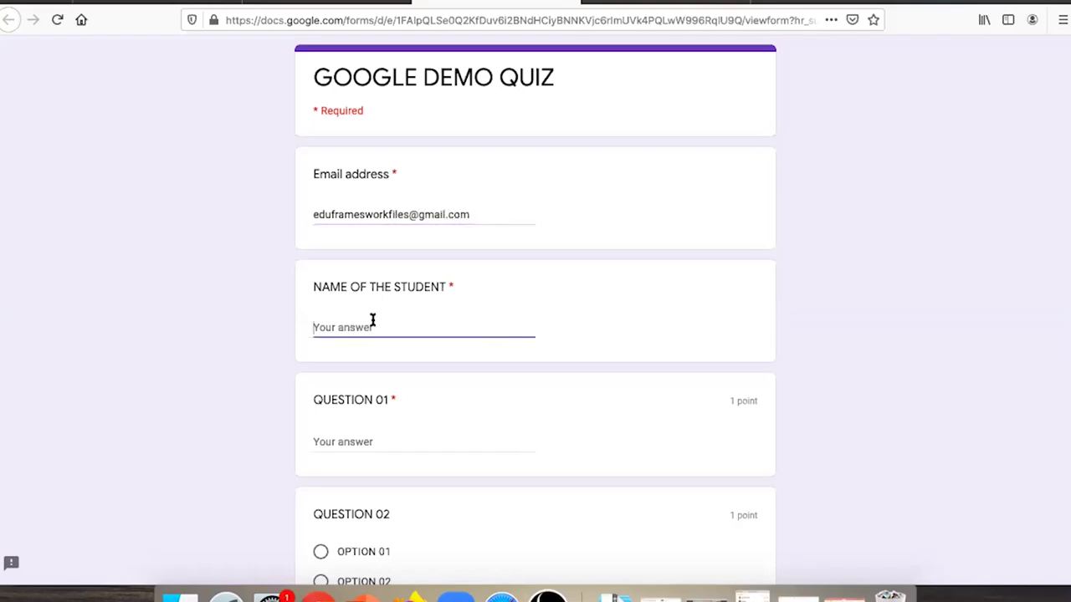
type("Jithu")
scroll(467, 387, "down", 5)
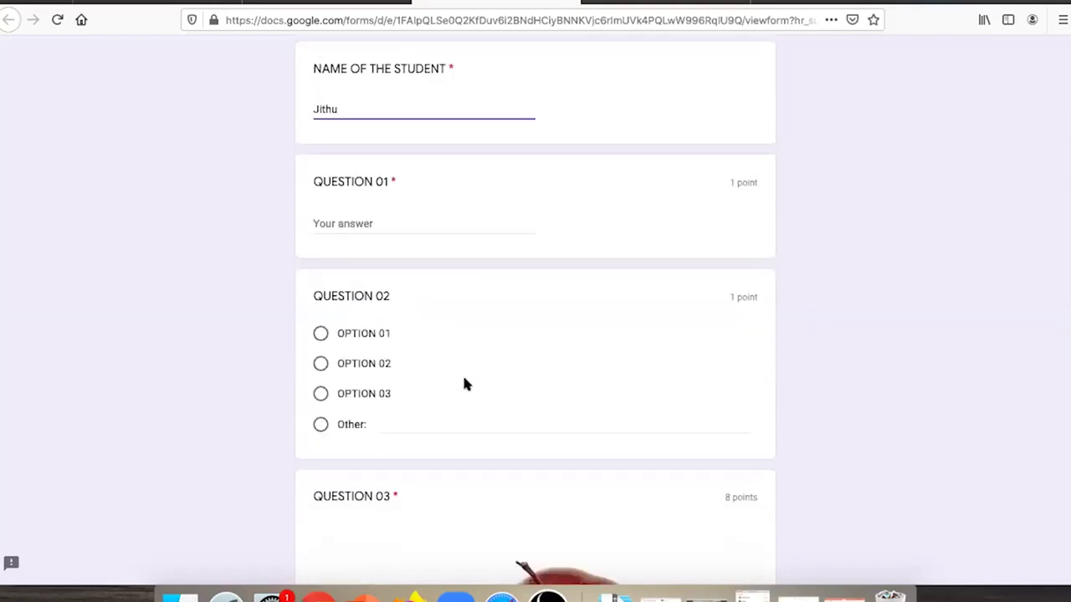
- Answer Question 01, choose OPTION 01 for Question 02, answer the apple question 'Answer', and submit
left_click(382, 216)
type("Ans")
type("wered")
key("BackSpace")
key("BackSpace")
key("BackSpace")
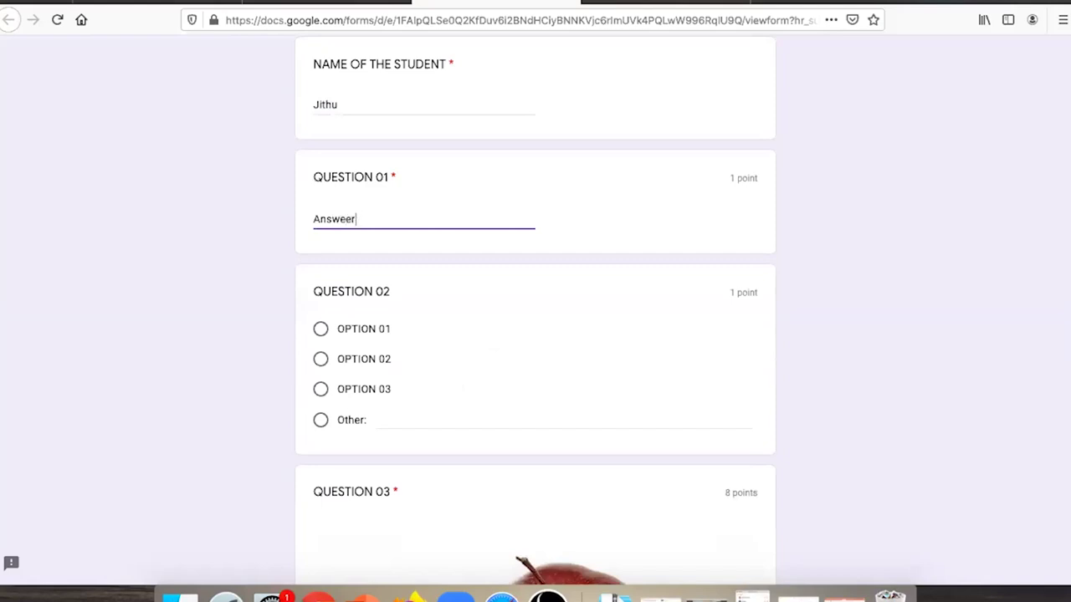
type("r")
left_click(366, 331)
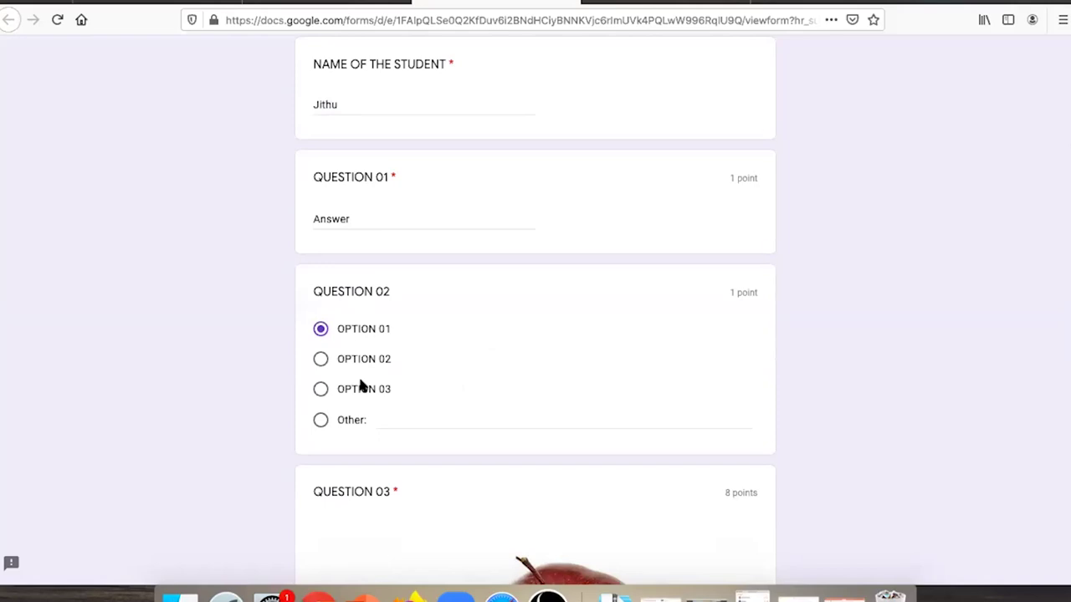
scroll(413, 316, "down", 3)
scroll(430, 406, "down", 4)
left_click(382, 311)
type("Answer")
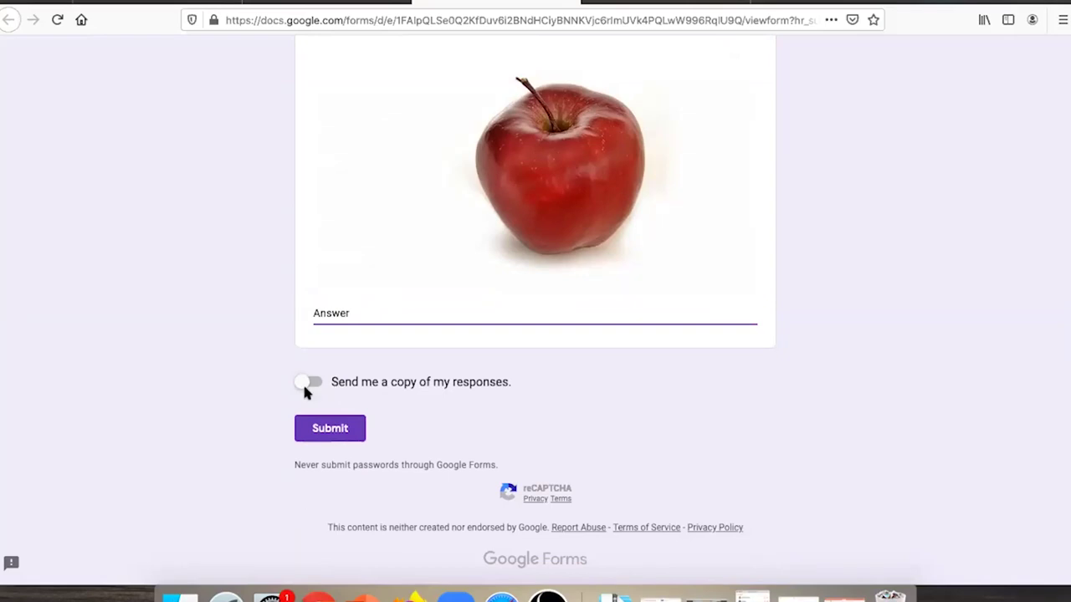
left_click(335, 429)
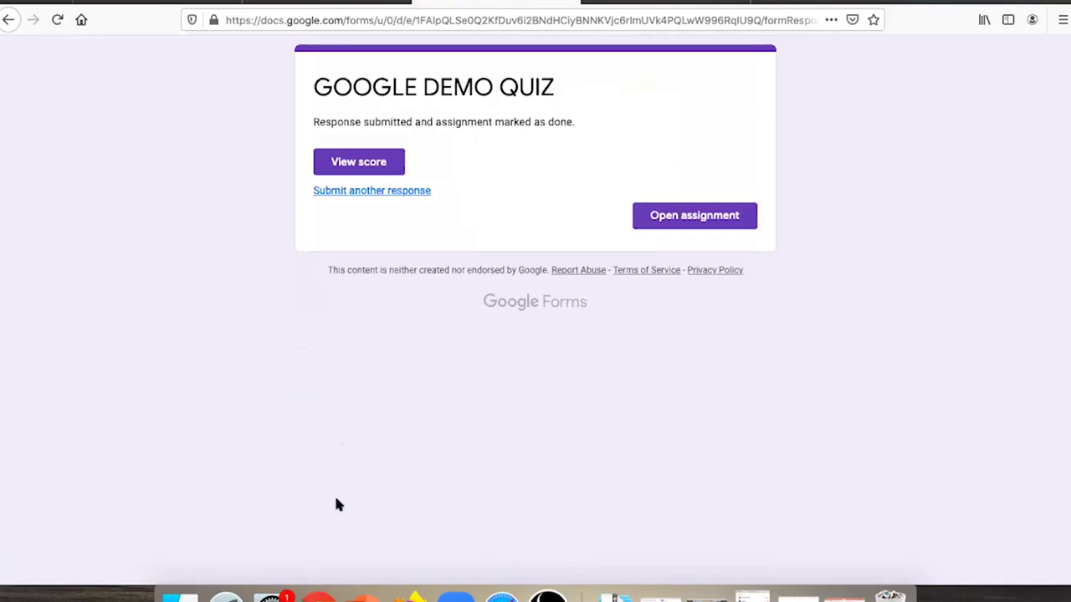
- From GOOGLE CLASS QUIZ's Student work, download all marks as a CSV file, then go back
left_click(317, 573)
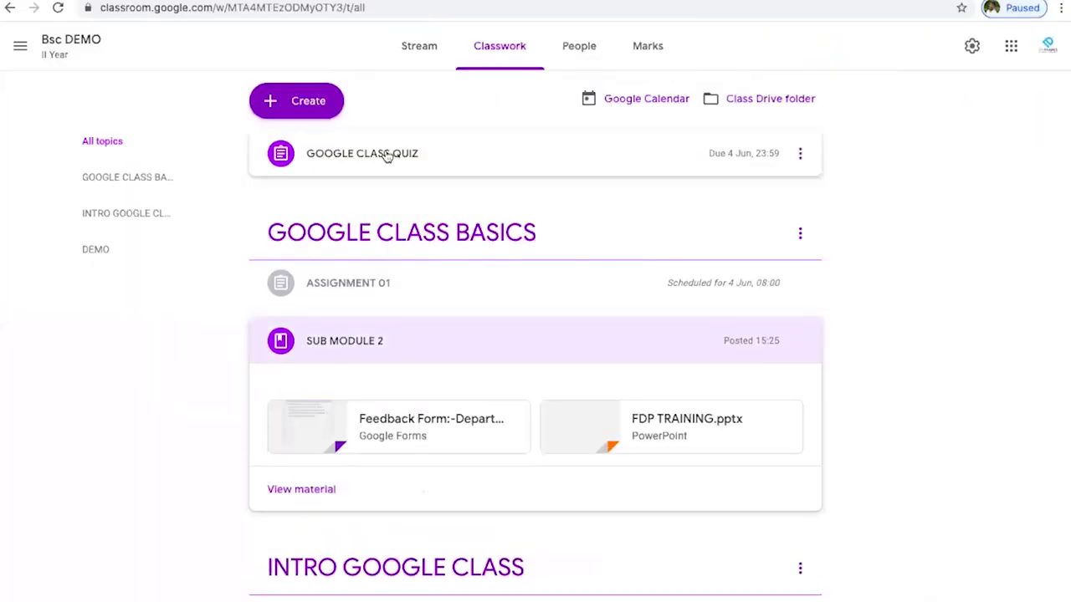
left_click(387, 156)
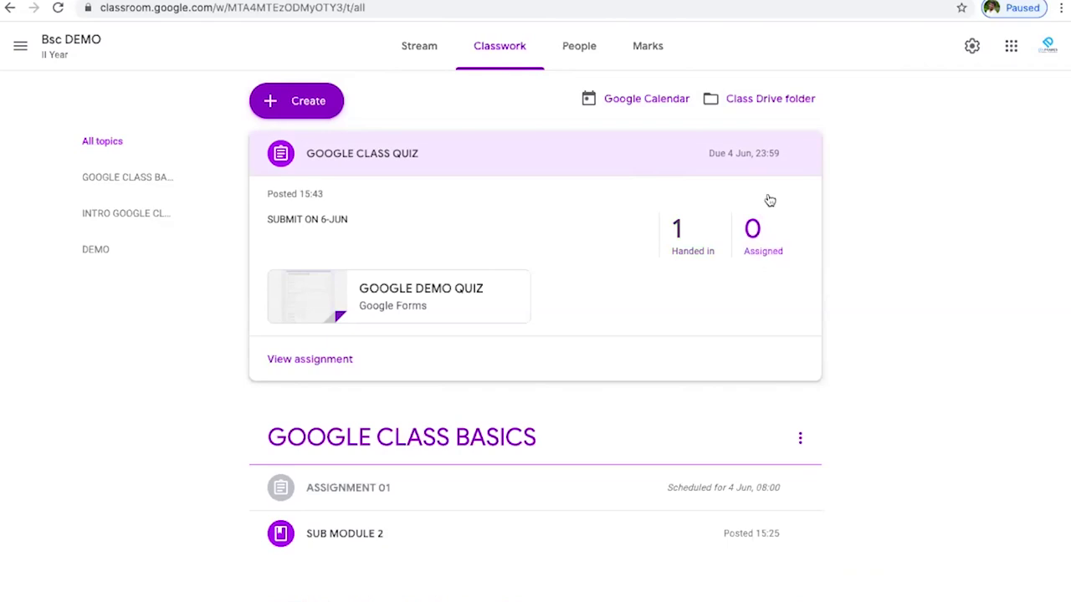
left_click(786, 259)
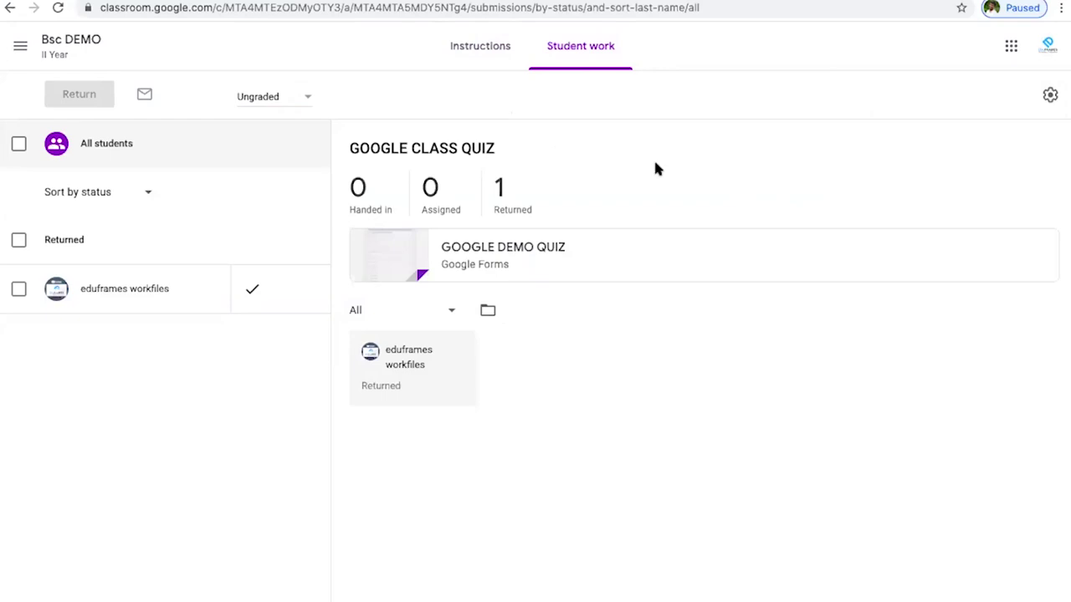
left_click(1051, 97)
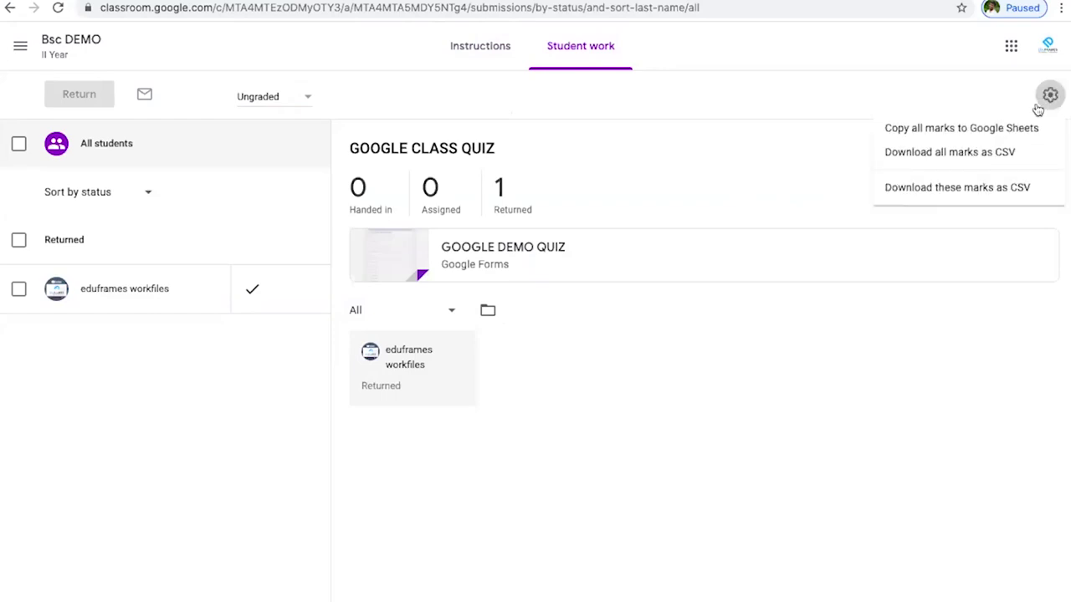
left_click(952, 158)
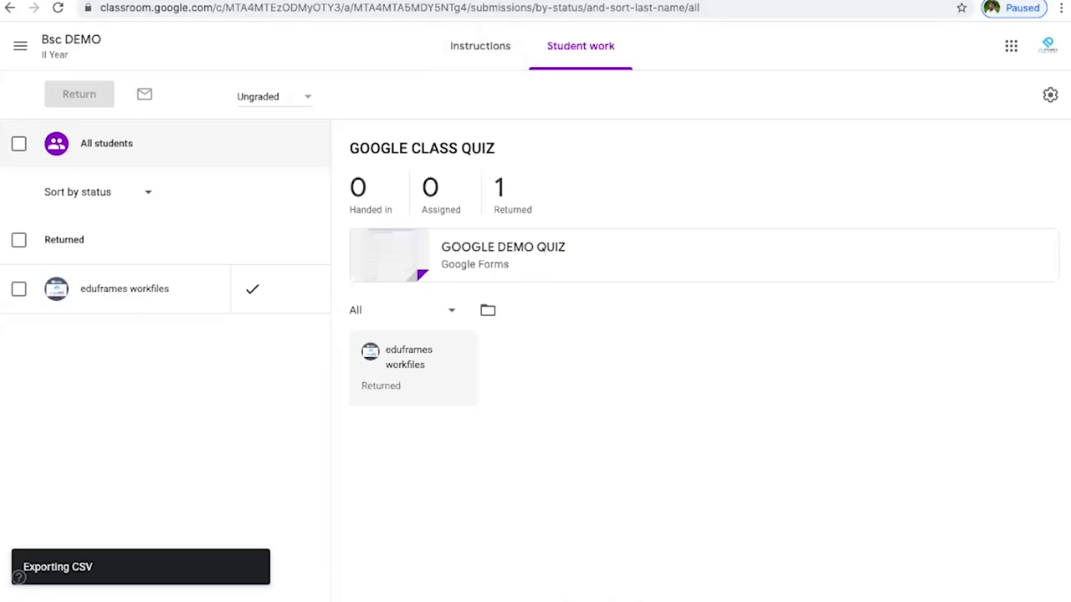
left_click(8, 12)
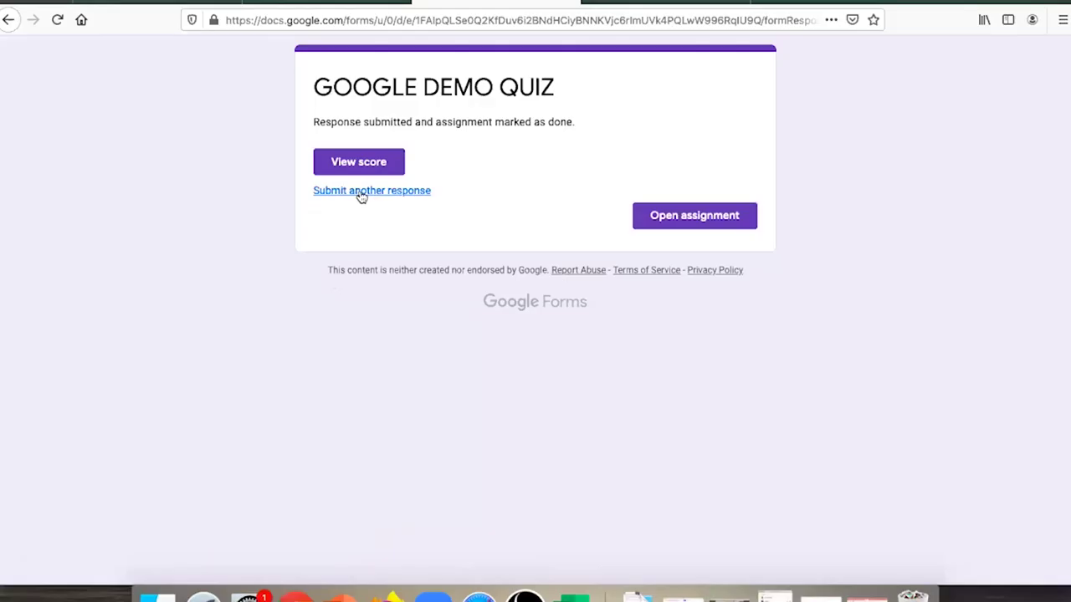
- Start another response, accept the suggested email address, and enter the name 'Student 01'
left_click(361, 195)
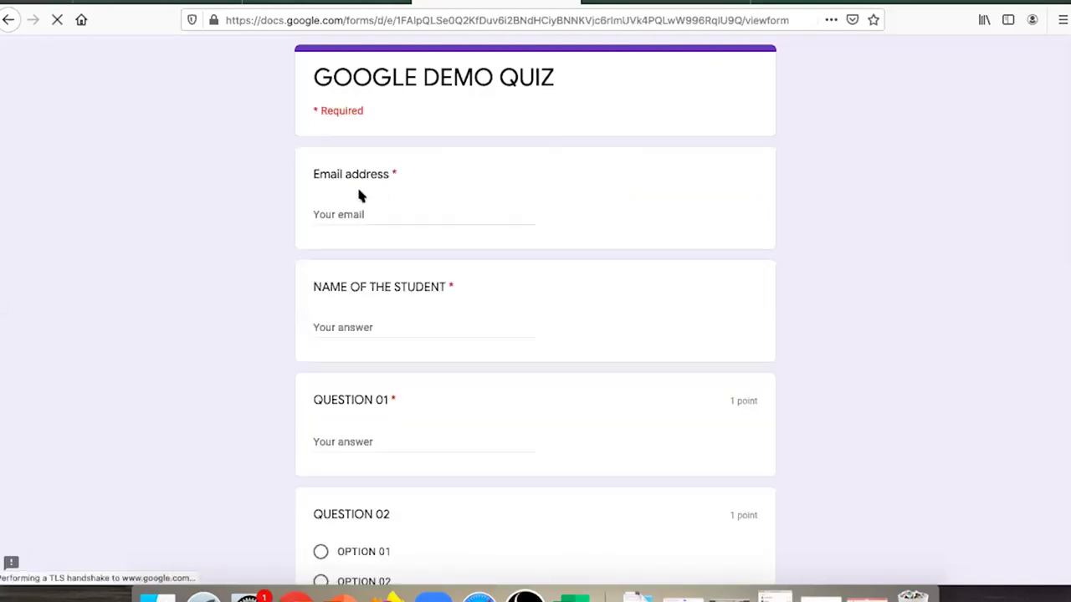
left_click(353, 210)
type("j")
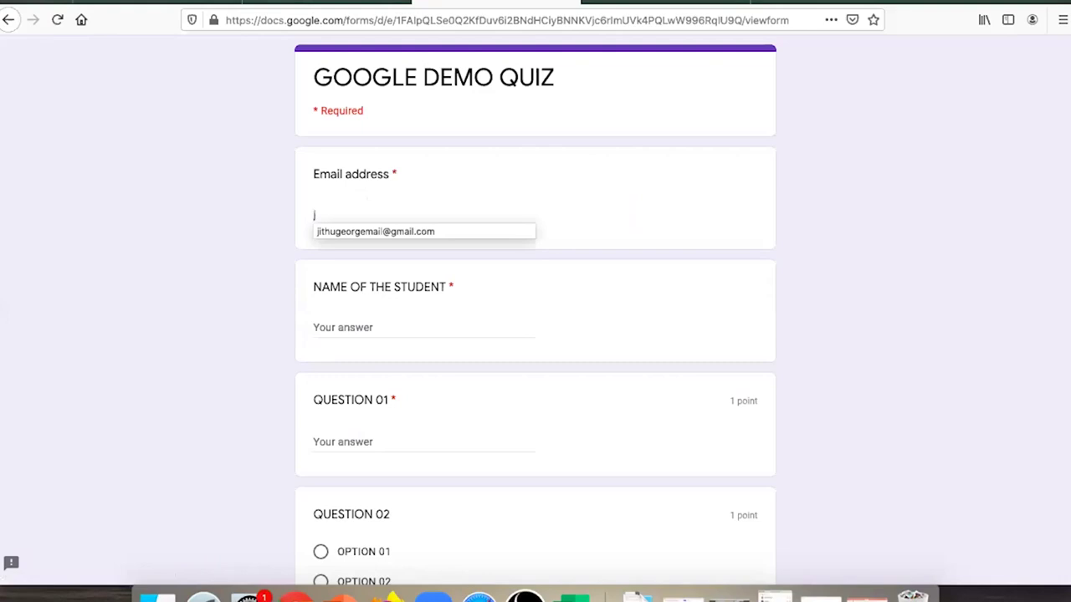
key("Down")
key("Return")
left_click(340, 323)
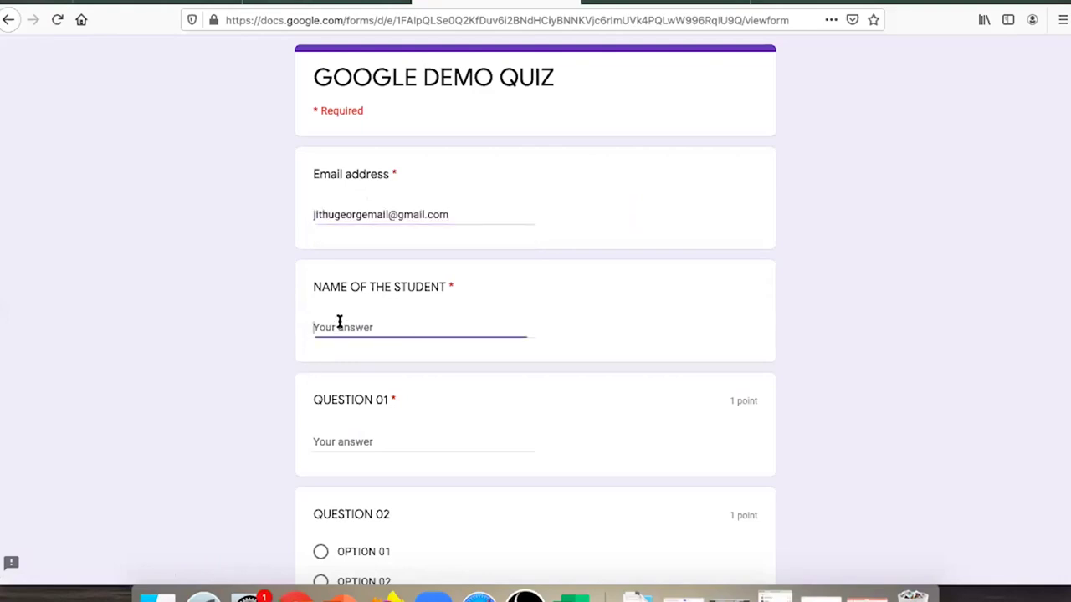
type("J")
key("BackSpace")
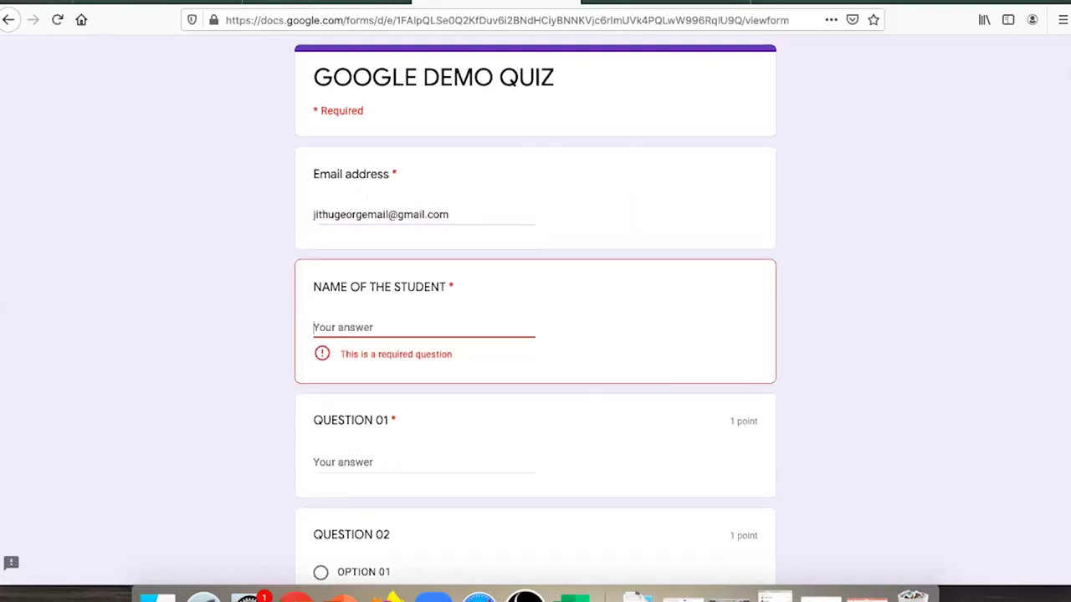
type("G")
key("BackSpace")
type("Stu")
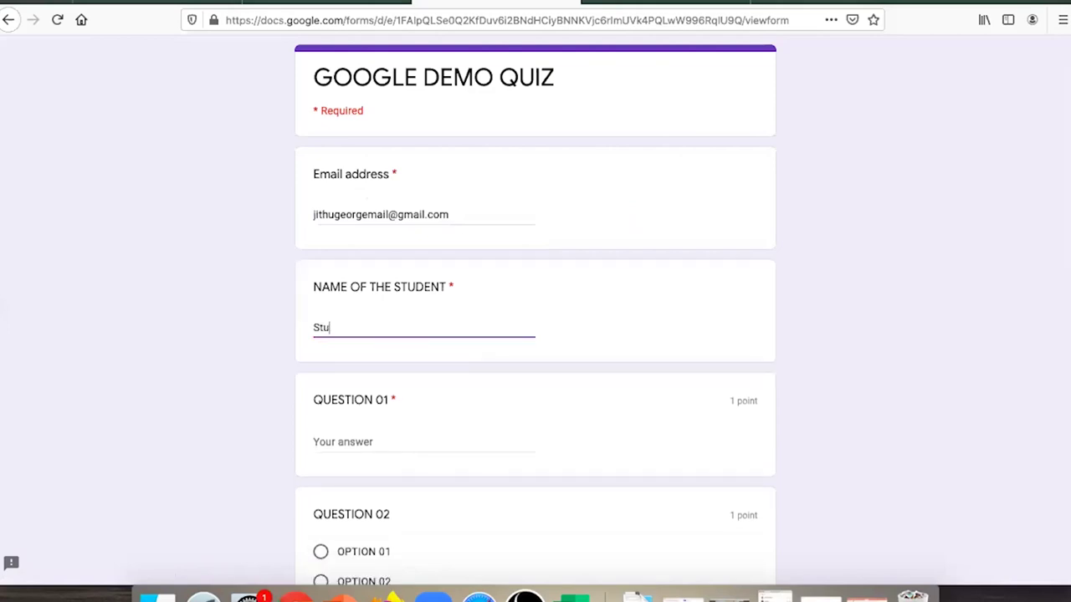
type("dent 01")
- Answer Question 01 and the apple question with 'Answer', pick OPTION 02, and submit
scroll(380, 426, "down", 3)
left_click(363, 321)
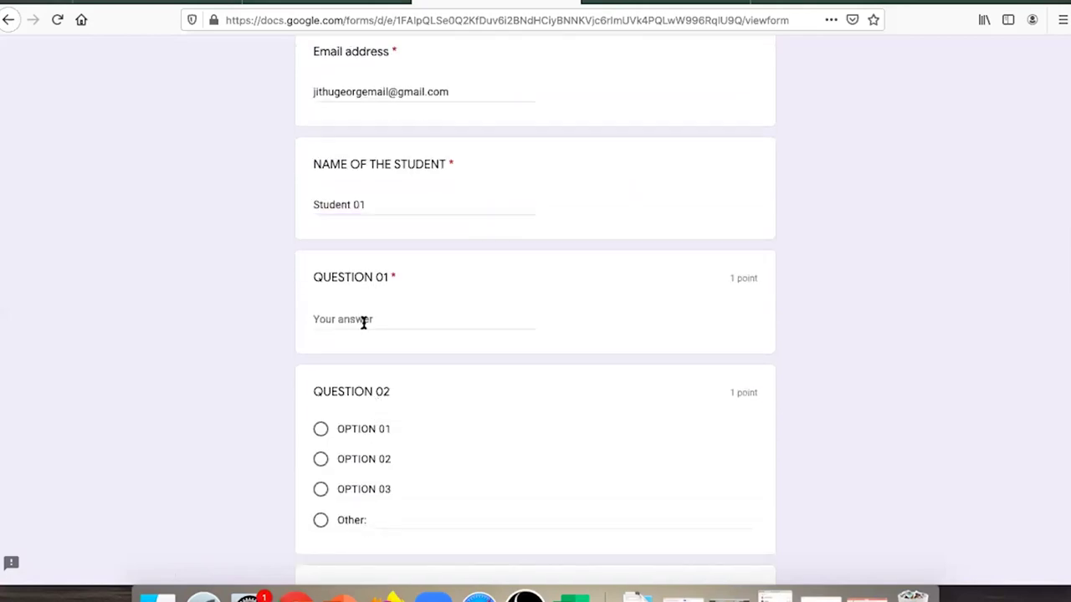
type("Answer")
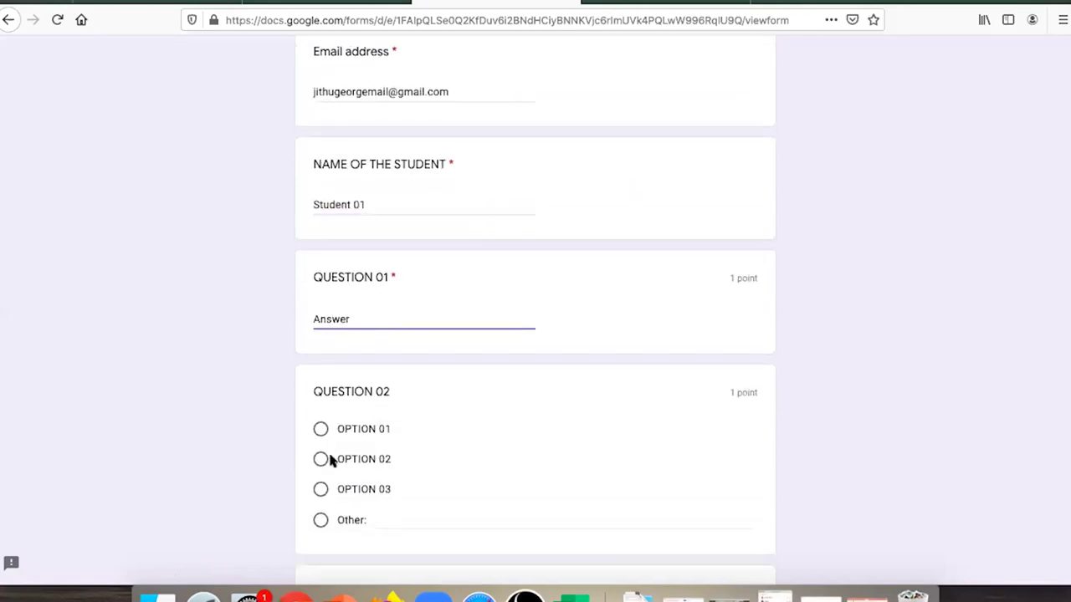
left_click(329, 459)
scroll(331, 460, "down", 12)
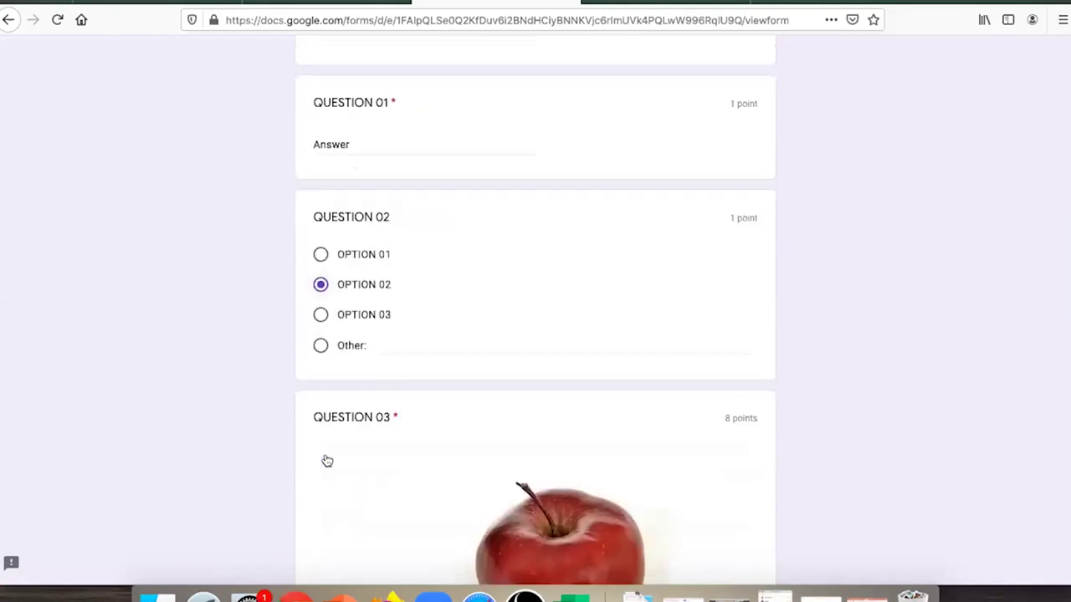
left_click(354, 306)
type("Answer")
left_click(334, 419)
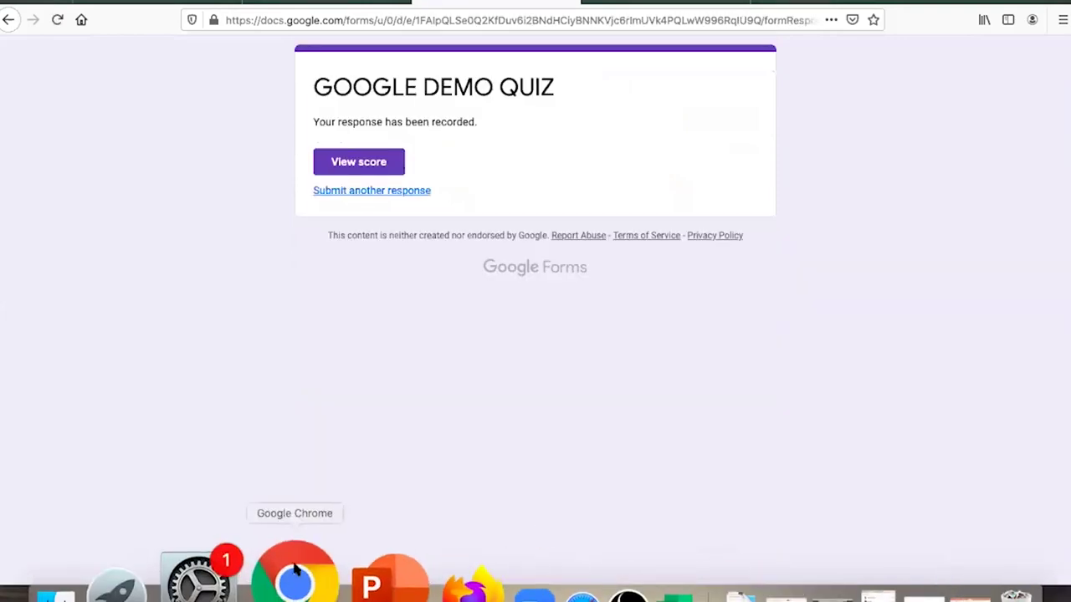
left_click(294, 582)
- Open Bsc DEMO's Marks and view the student's GOOGLE CLASS QUIZ submission
left_click(18, 46)
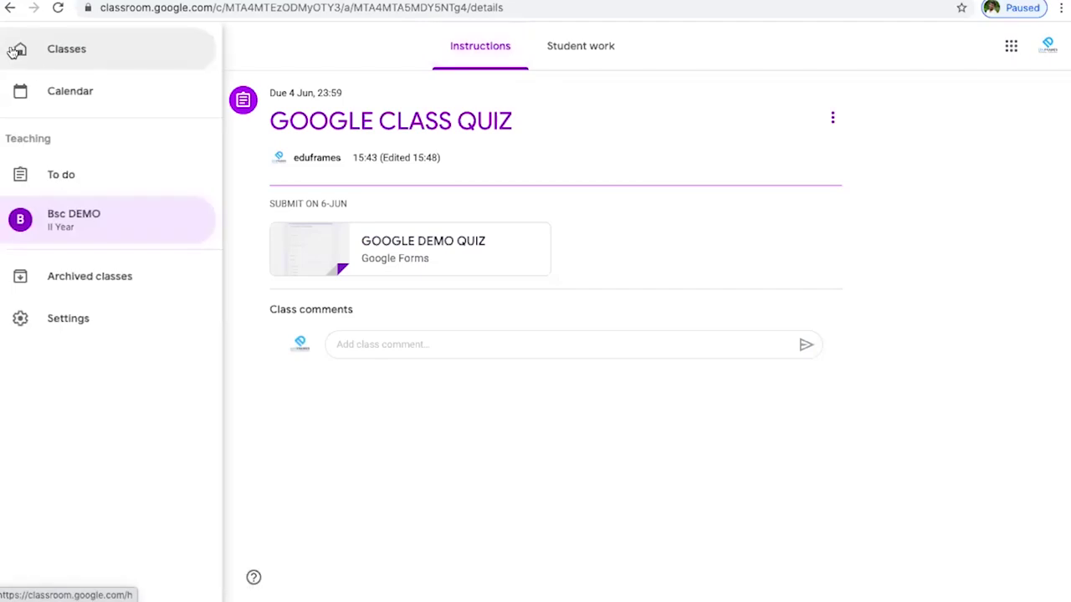
left_click(64, 51)
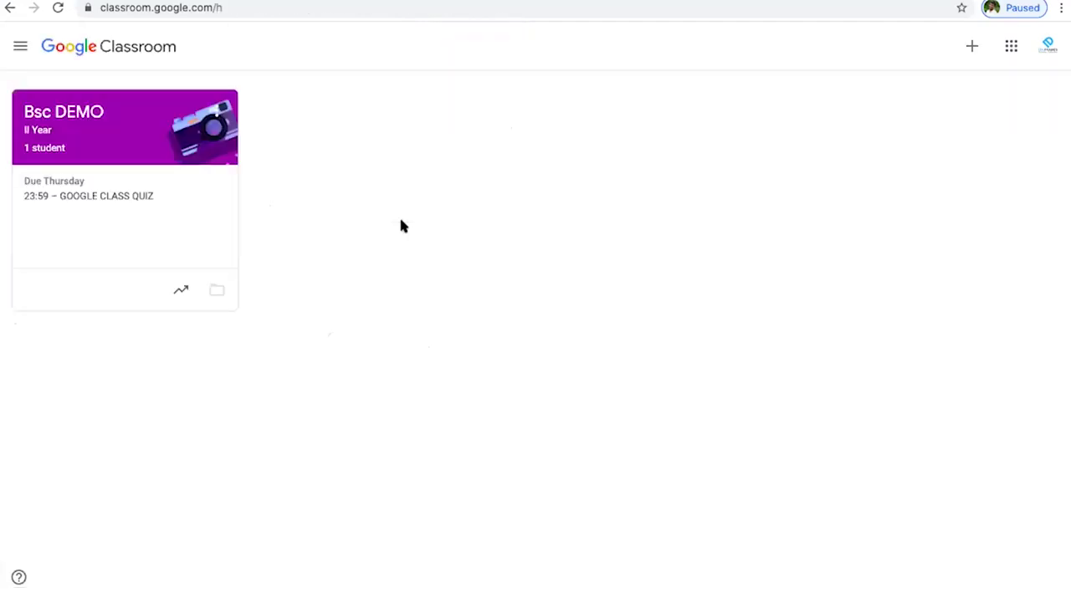
left_click(154, 148)
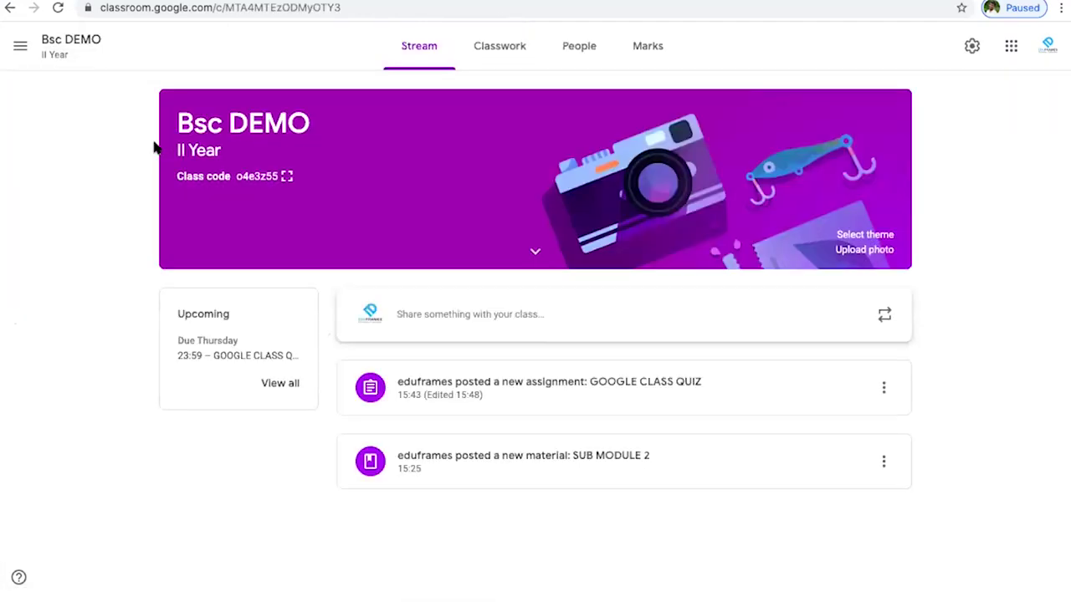
left_click(649, 52)
left_click(235, 214)
left_click(277, 214)
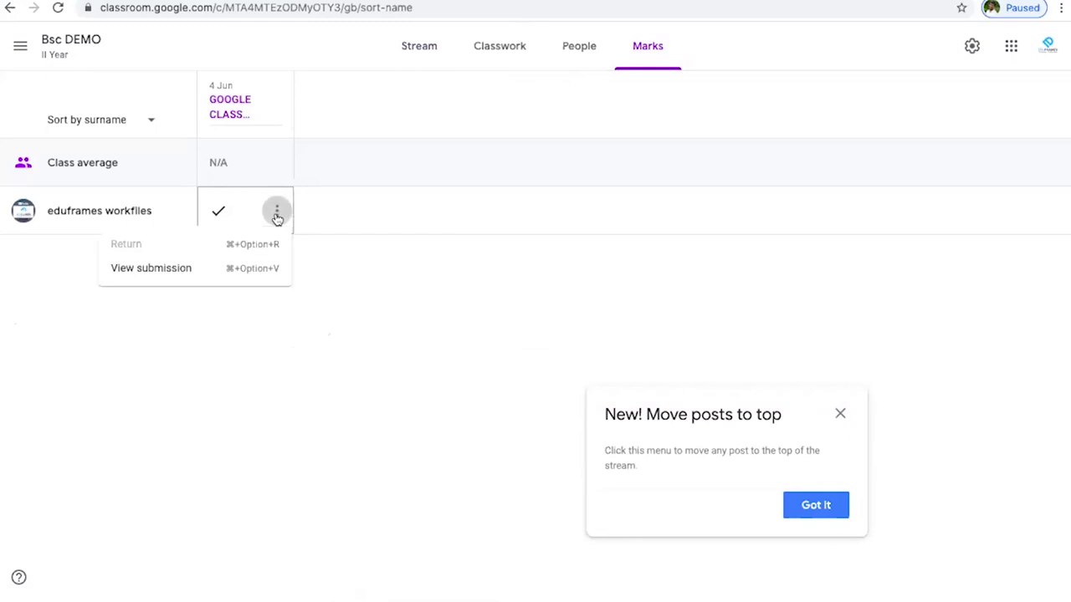
left_click(138, 280)
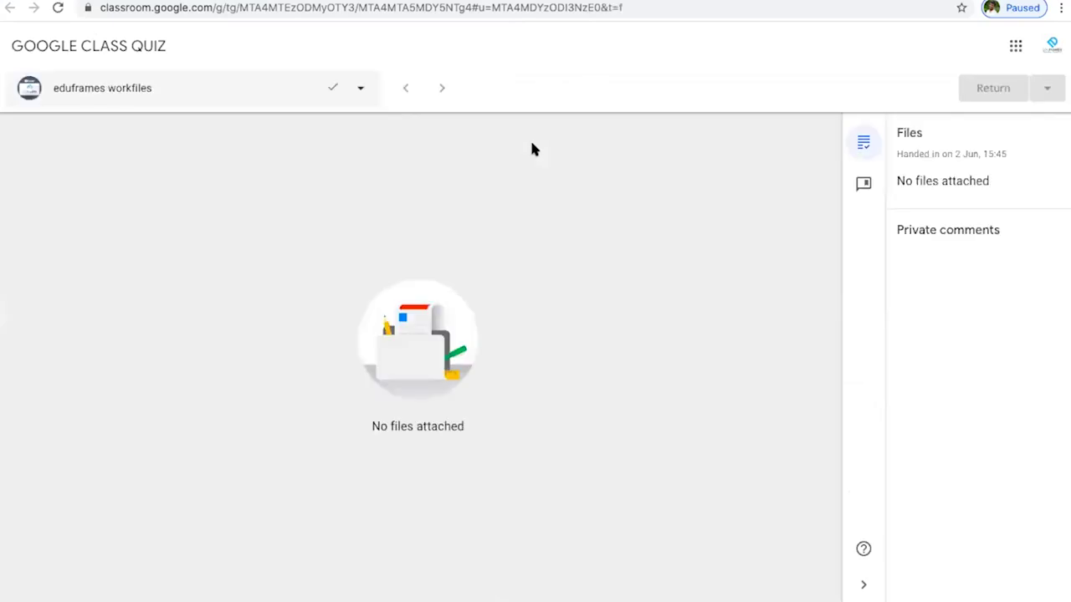
- Close the submission, dismiss the move-posts tip, and show the Bsc DEMO People list
left_click(361, 88)
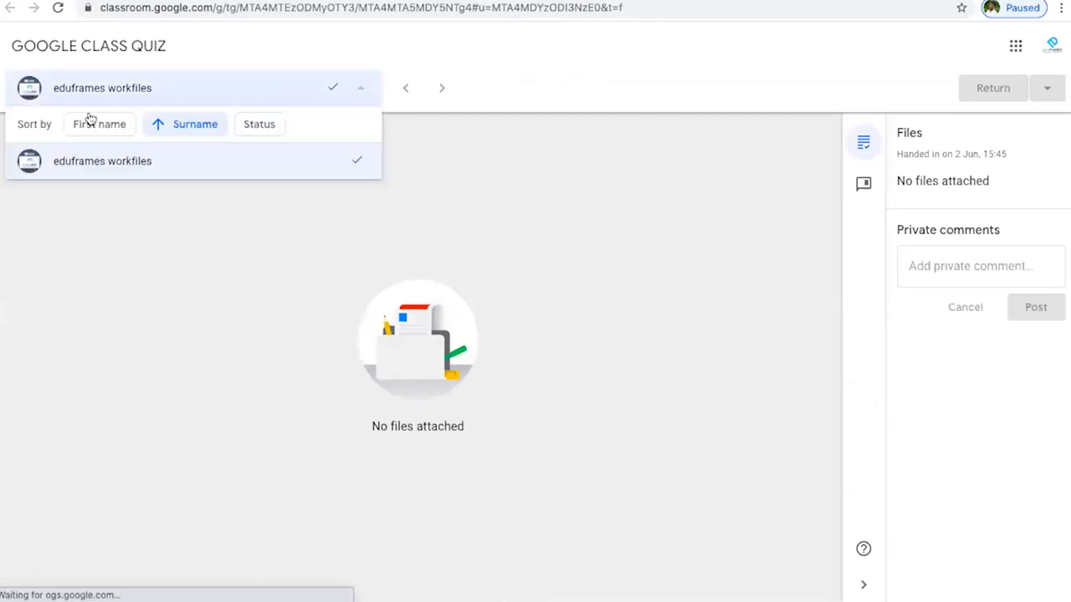
left_click(518, 64)
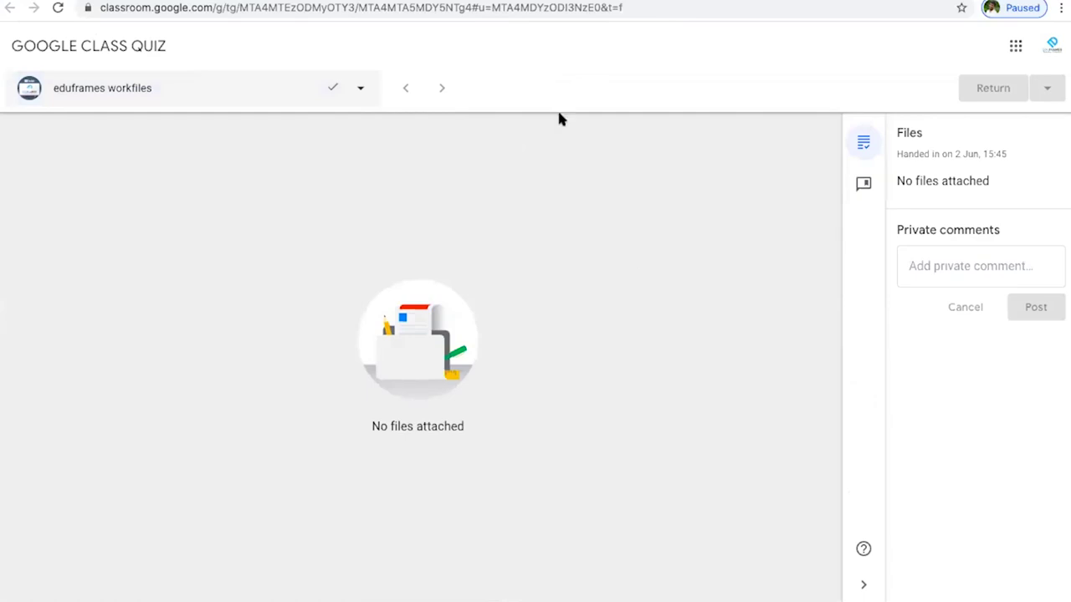
key("super+w")
left_click(853, 435)
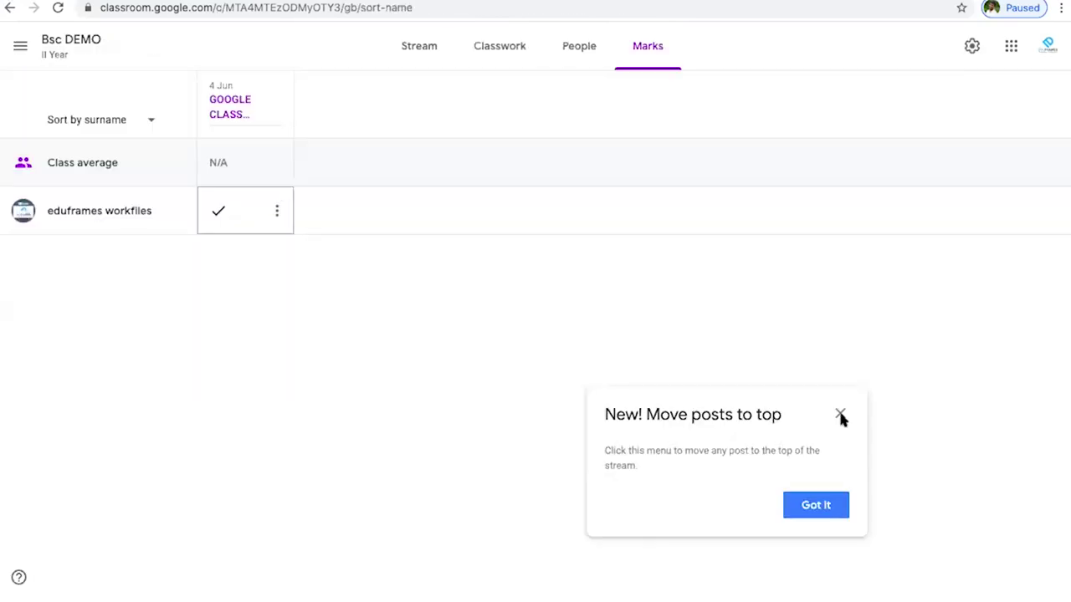
left_click(840, 413)
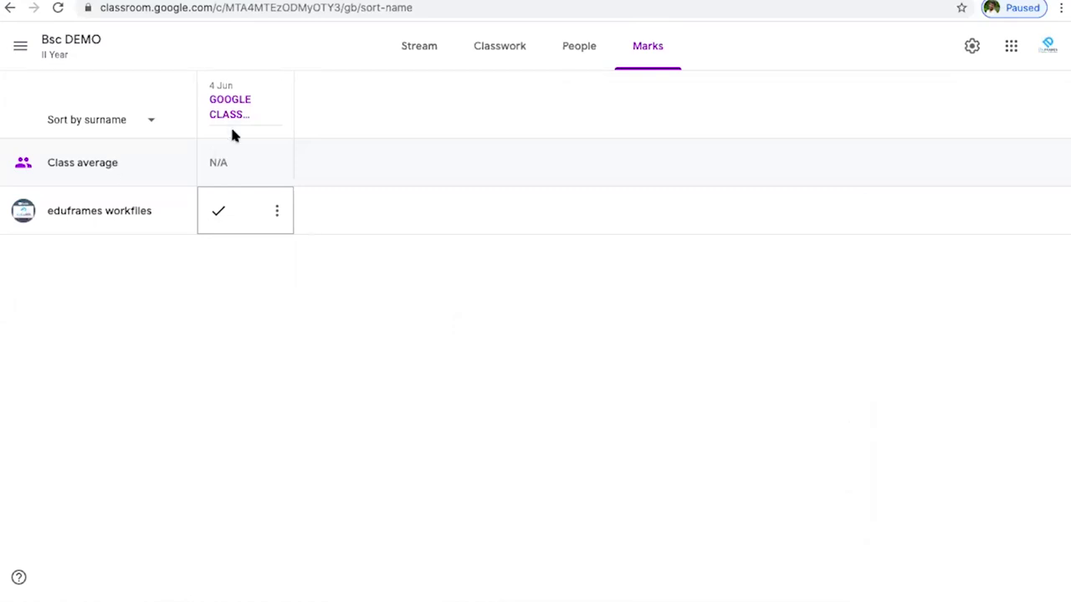
left_click(580, 50)
left_click(970, 47)
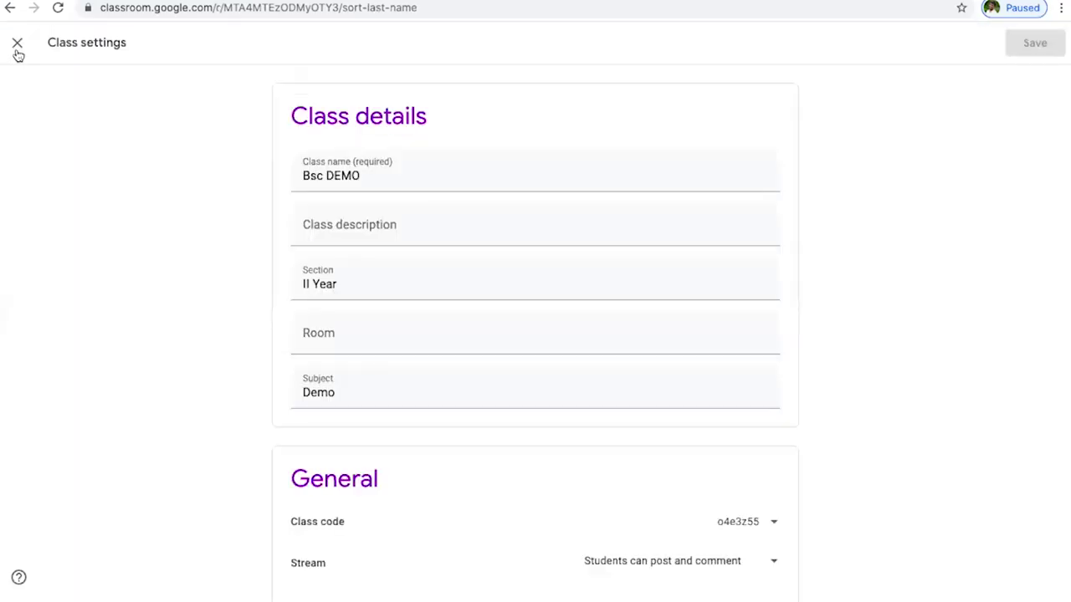
left_click(16, 43)
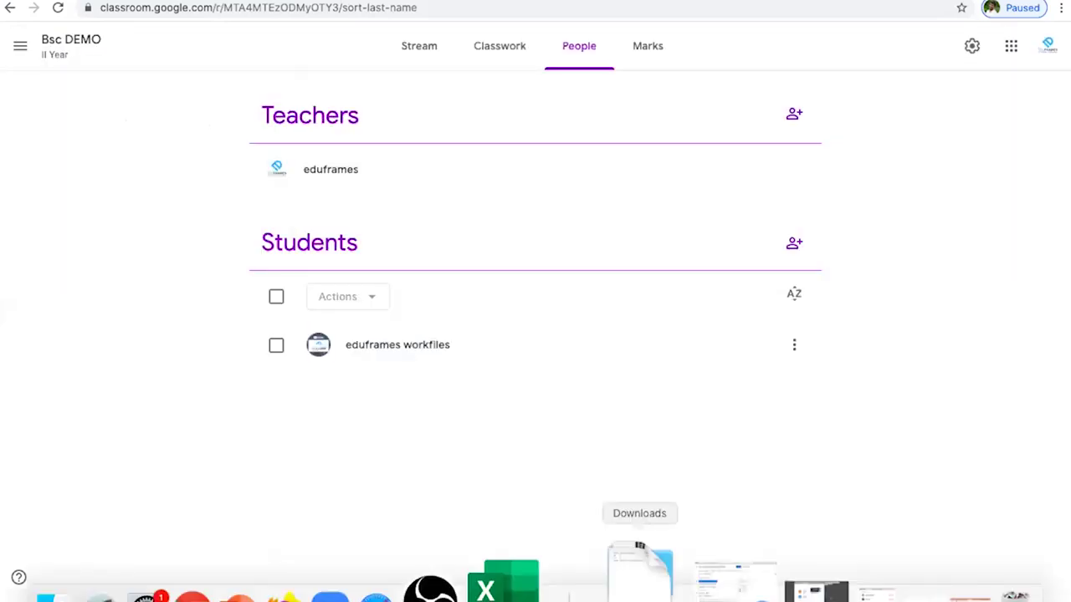